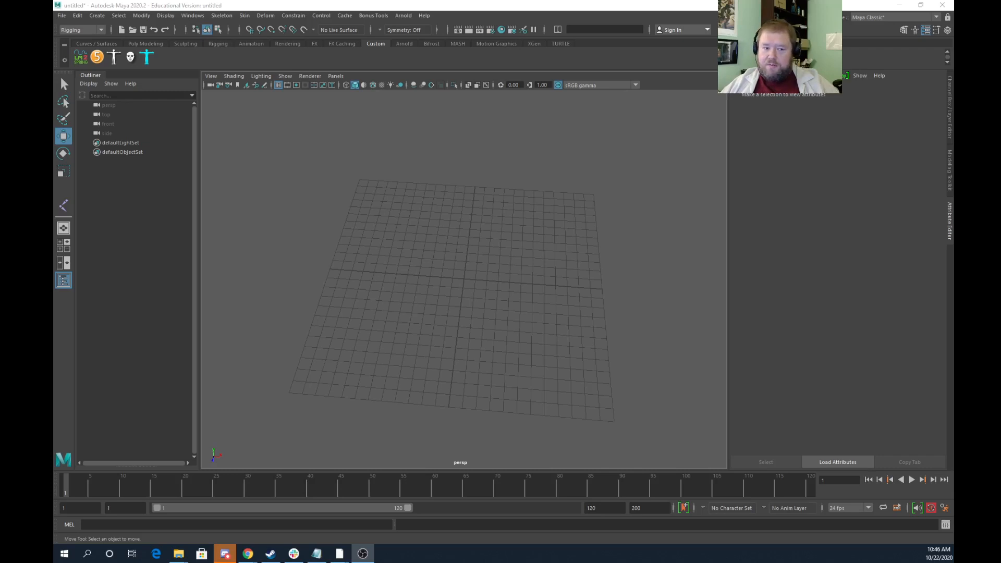
Examine the install script in the AdvancedSkeleton5 folder and close the folder window
{"action": "left_click_drag", "start_coordinate": [54, 78], "coordinate": [215, 66]}
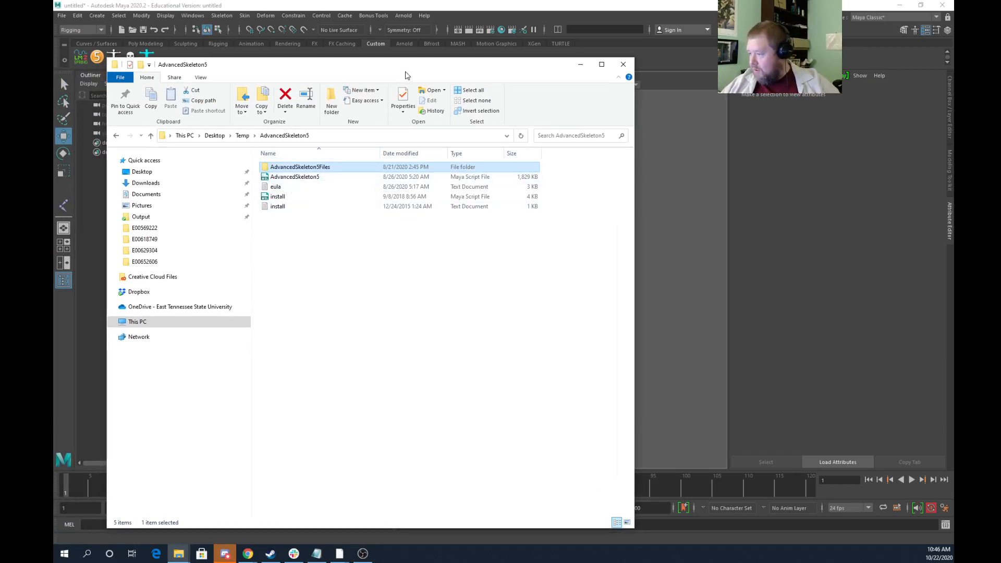
{"action": "left_click_drag", "start_coordinate": [276, 197], "coordinate": [692, 85]}
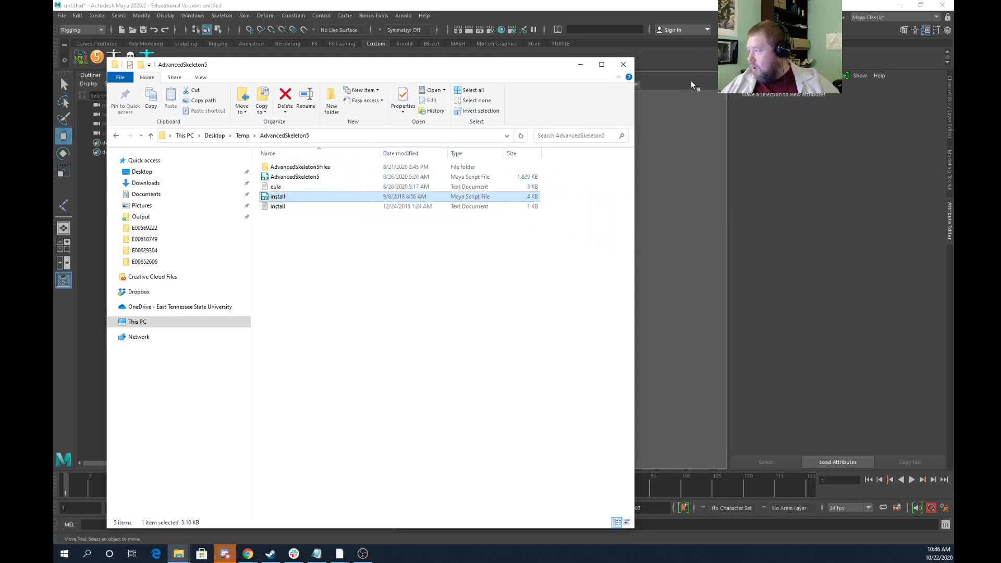
{"action": "left_click", "coordinate": [623, 64]}
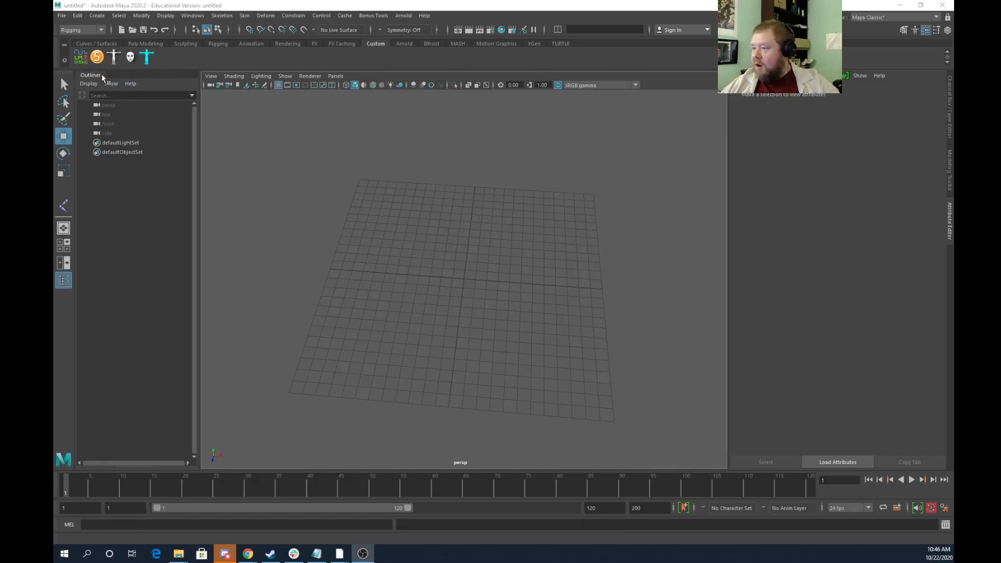
Open the AdvancedSkeleton tool and widen its docked area so that all its controls fit
{"action": "left_click", "coordinate": [97, 58]}
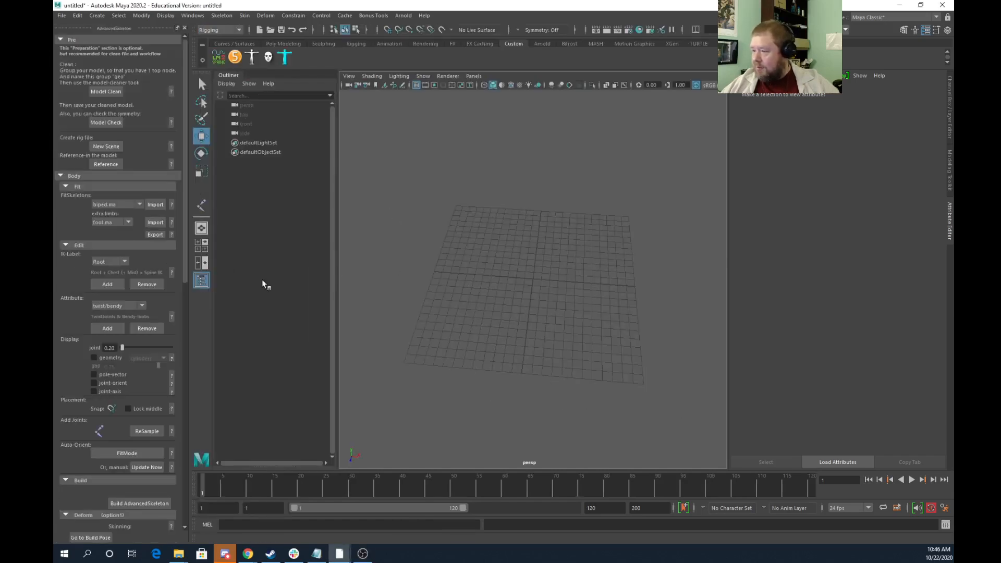
{"action": "left_click", "coordinate": [202, 138]}
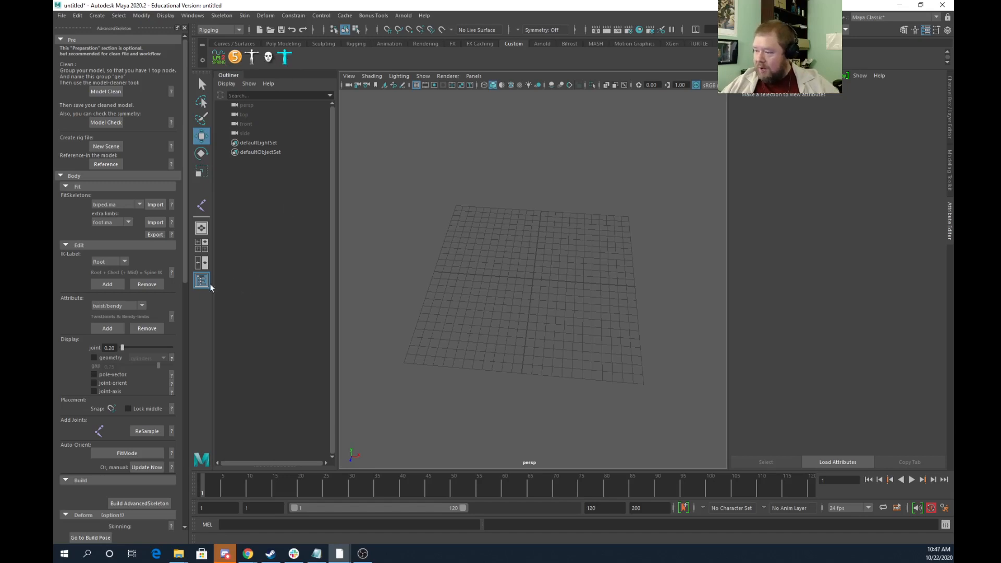
{"action": "left_click_drag", "start_coordinate": [185, 278], "coordinate": [230, 277]}
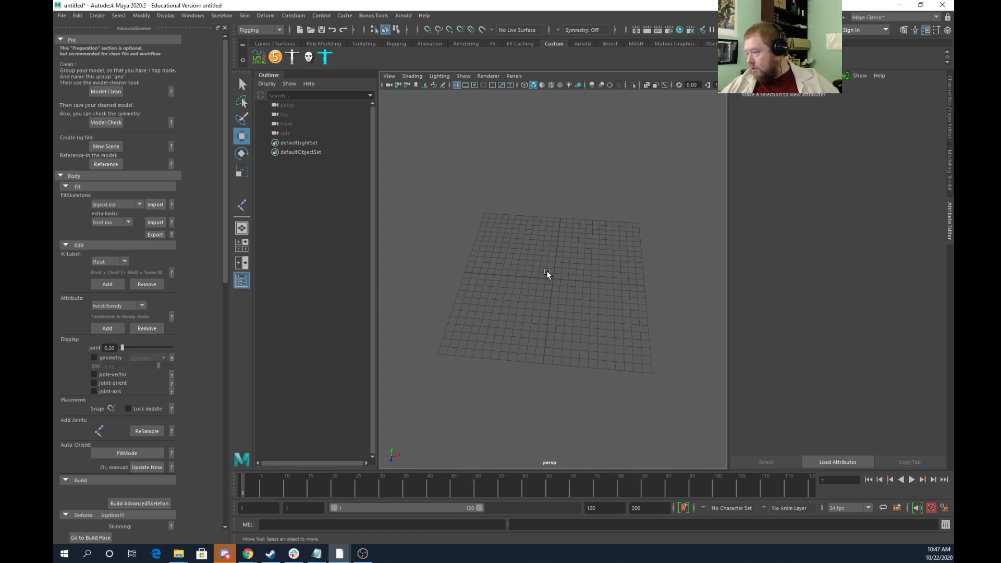
Draw a four-joint arm-like chain in the top view with the Create Joints tool, starting just beside the vertical centre line
{"action": "key", "text": "space"}
{"action": "key", "text": "space"}
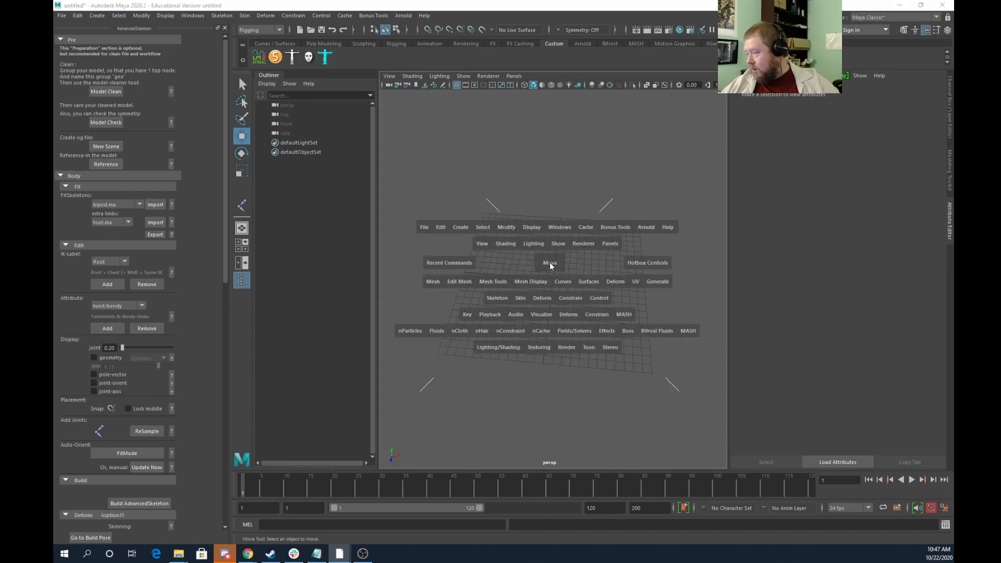
{"action": "left_click_drag", "start_coordinate": [550, 262], "coordinate": [496, 258]}
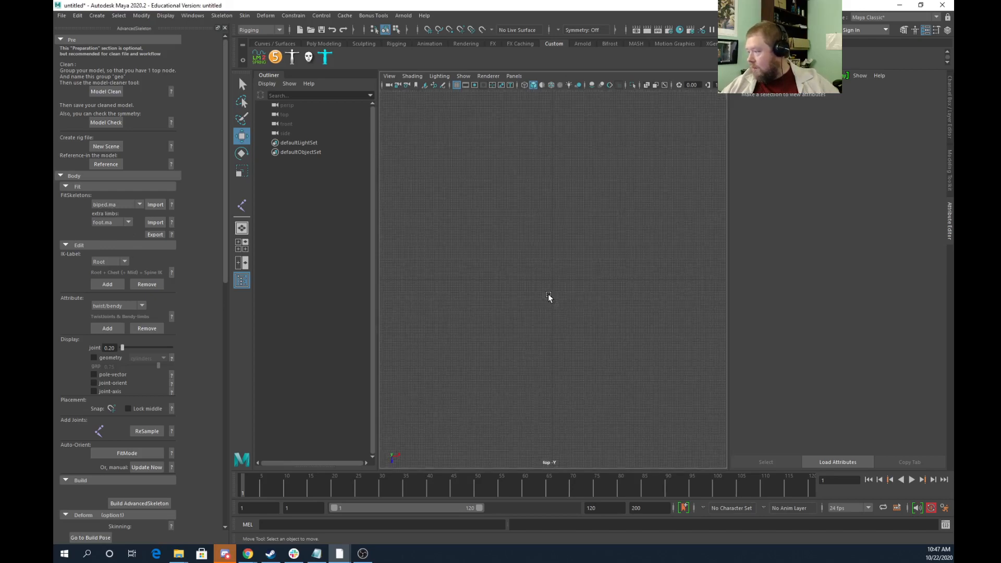
{"action": "left_click", "coordinate": [266, 16]}
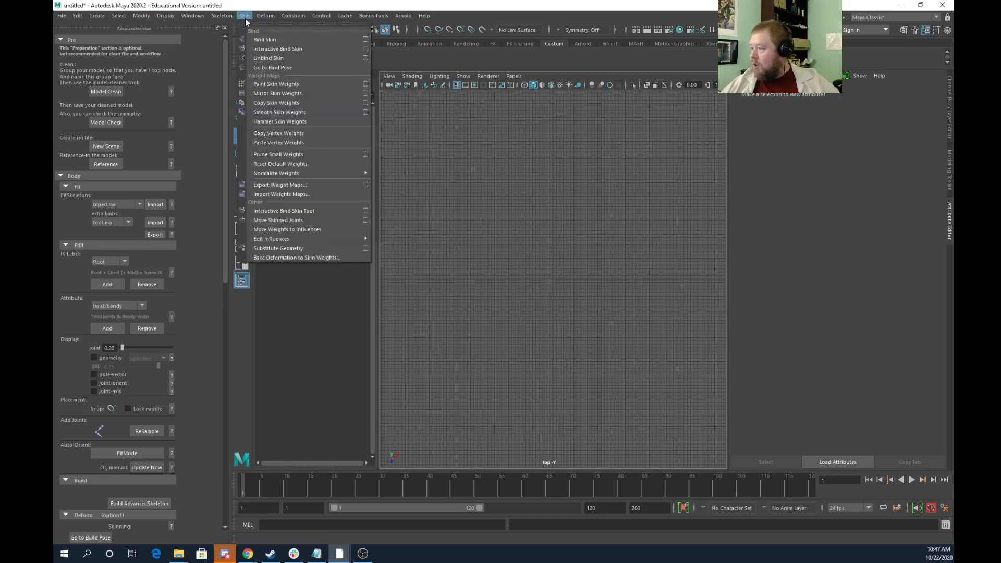
{"action": "mouse_move", "coordinate": [222, 16]}
{"action": "left_click", "coordinate": [232, 34]}
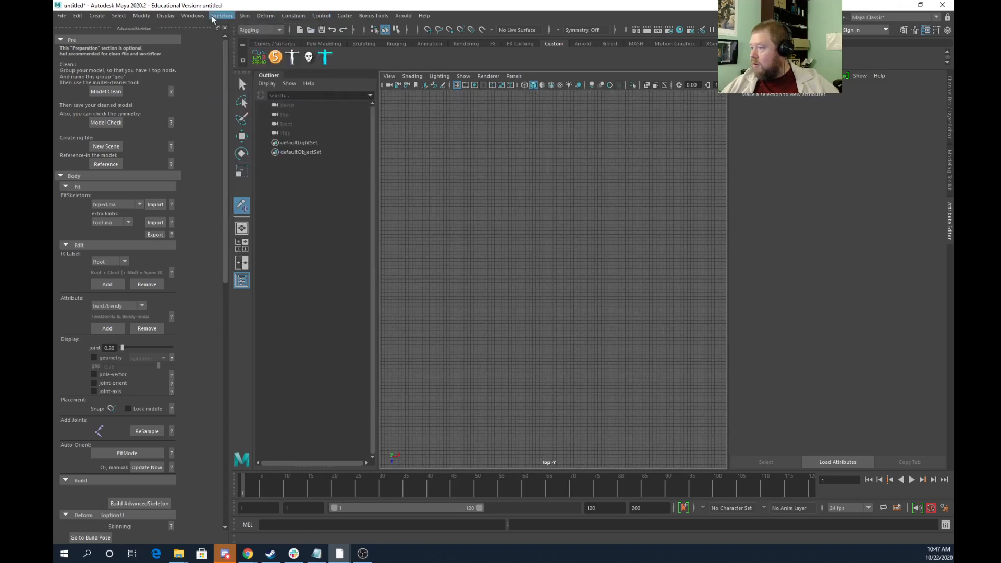
{"action": "left_click", "coordinate": [222, 15]}
{"action": "left_click", "coordinate": [232, 35]}
{"action": "left_click", "coordinate": [574, 270]}
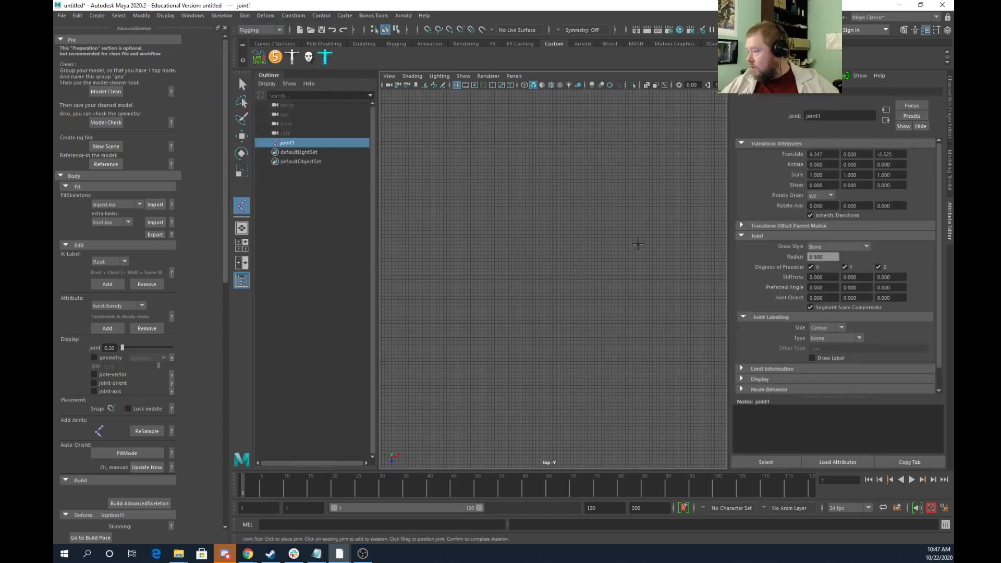
{"action": "left_click", "coordinate": [648, 240]}
{"action": "left_click", "coordinate": [707, 270]}
{"action": "middle_click_drag", "start_coordinate": [701, 280], "coordinate": [625, 283], "text": "alt"}
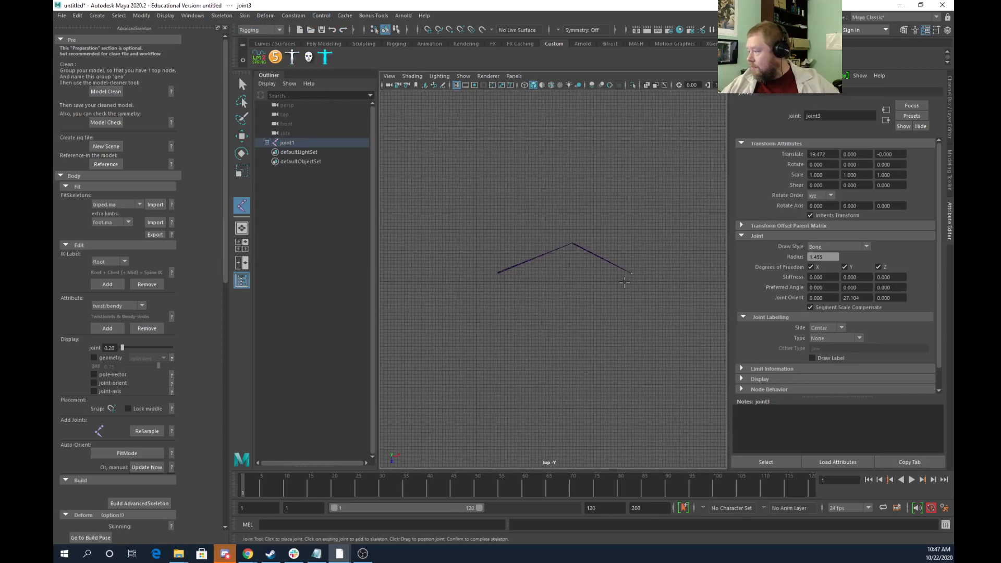
{"action": "left_click", "coordinate": [653, 277]}
{"action": "key", "text": "Return"}
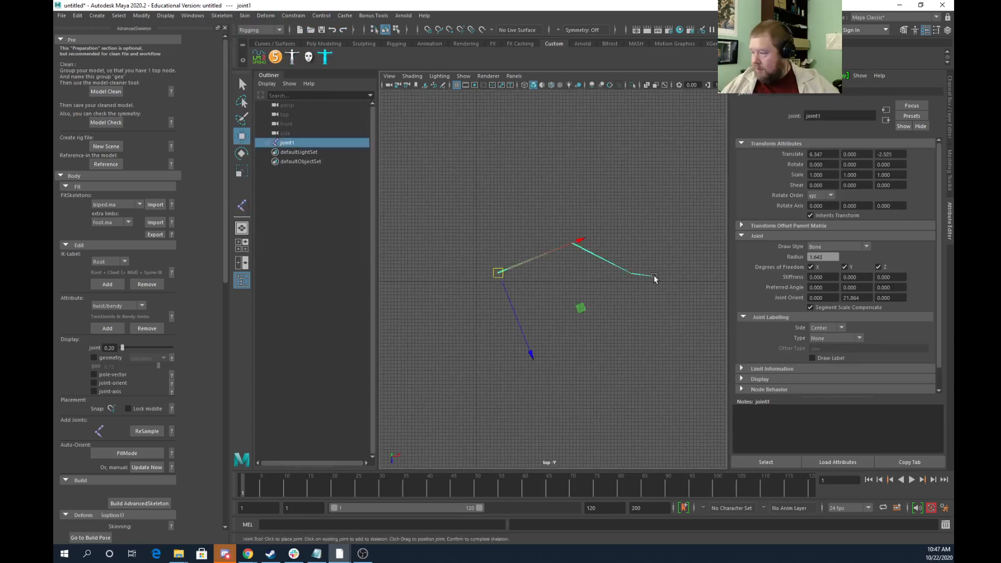
Build the AdvancedSkeleton rig from the joint chain and expand the resulting Group in the scene hierarchy
{"action": "scroll", "coordinate": [156, 430], "scroll_direction": "down", "scroll_amount": 3}
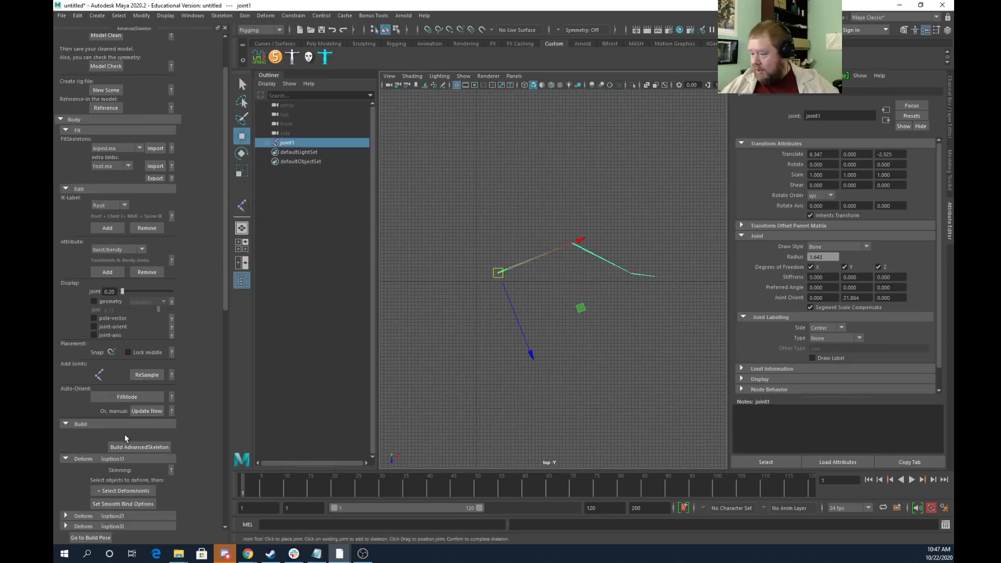
{"action": "left_click", "coordinate": [148, 448]}
{"action": "scroll", "coordinate": [481, 305], "scroll_direction": "down", "scroll_amount": 6}
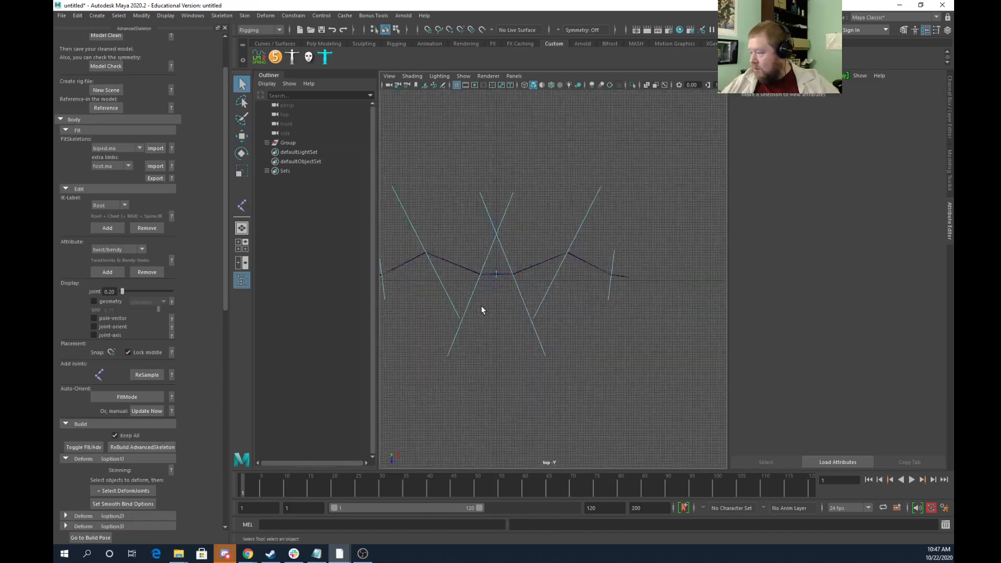
{"action": "scroll", "coordinate": [460, 296], "scroll_direction": "up", "scroll_amount": 9}
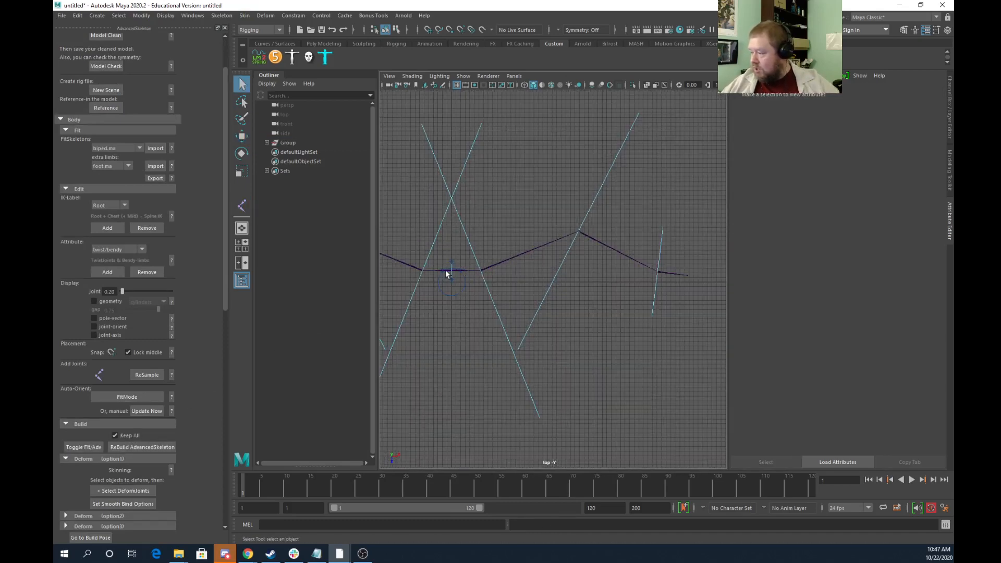
{"action": "left_click", "coordinate": [267, 143]}
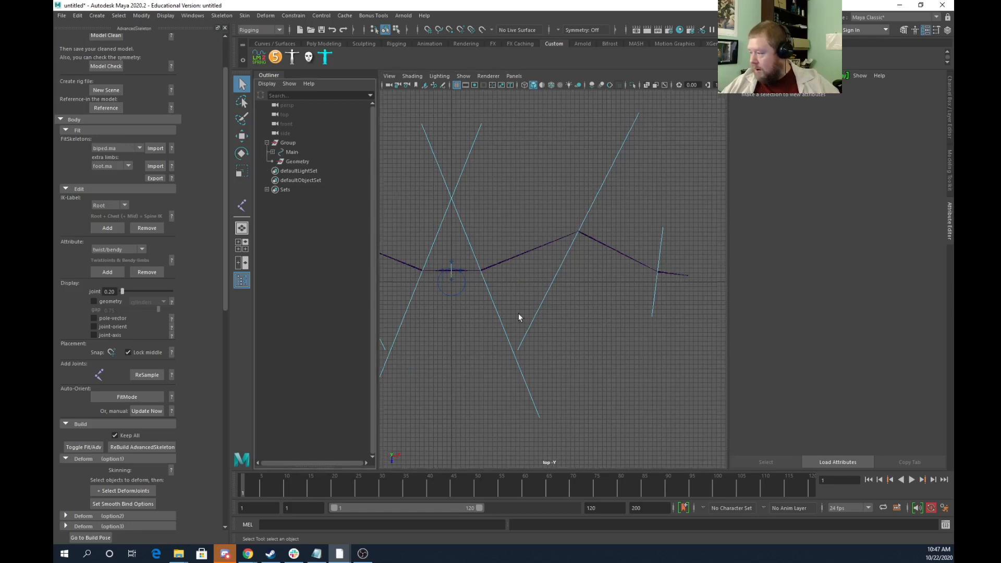
In the perspective view, scale the four large FK control curves by 0.3 with the AdvancedSkeleton control curve settings
{"action": "scroll", "coordinate": [518, 312], "scroll_direction": "down", "scroll_amount": 6}
{"action": "key", "text": "space"}
{"action": "left_click_drag", "start_coordinate": [511, 317], "coordinate": [508, 295]}
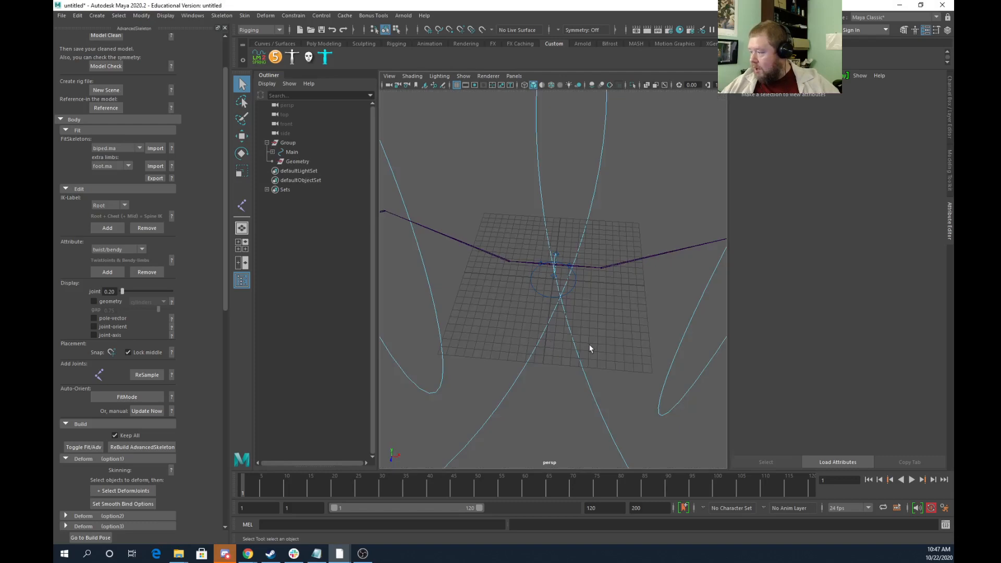
{"action": "right_click_drag", "start_coordinate": [650, 350], "coordinate": [442, 279], "text": "alt"}
{"action": "left_click_drag", "start_coordinate": [597, 331], "coordinate": [592, 292], "text": "alt"}
{"action": "left_click_drag", "start_coordinate": [574, 255], "coordinate": [555, 228], "text": "alt"}
{"action": "left_click_drag", "start_coordinate": [494, 210], "coordinate": [609, 251]}
{"action": "scroll", "coordinate": [127, 435], "scroll_direction": "down", "scroll_amount": 4}
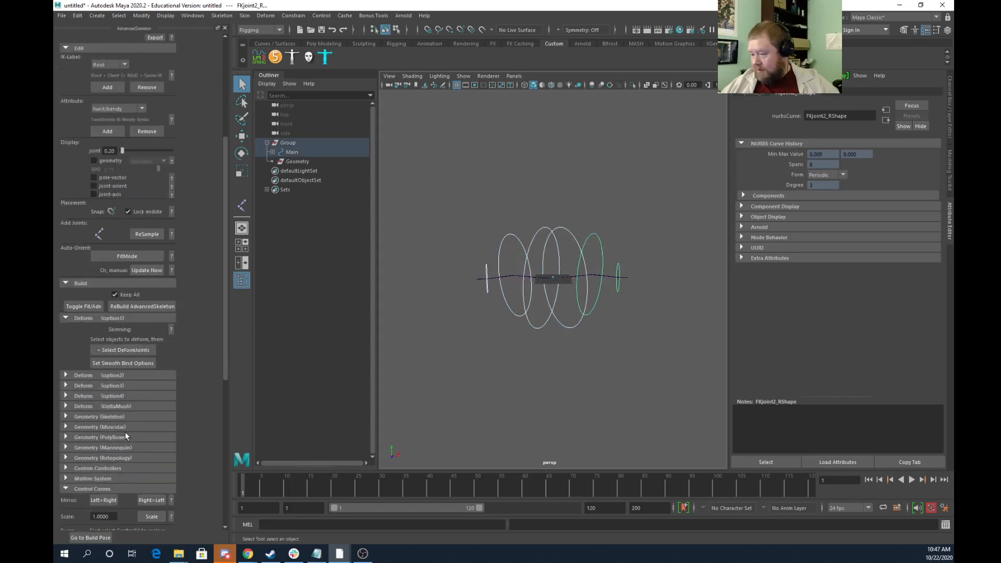
{"action": "scroll", "coordinate": [126, 436], "scroll_direction": "down", "scroll_amount": 3}
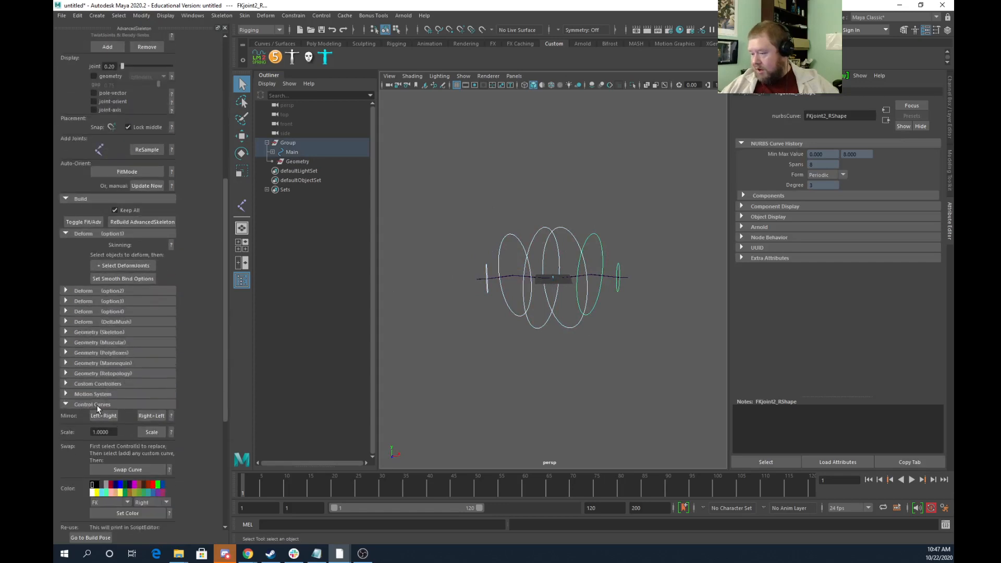
{"action": "double_click", "coordinate": [100, 432]}
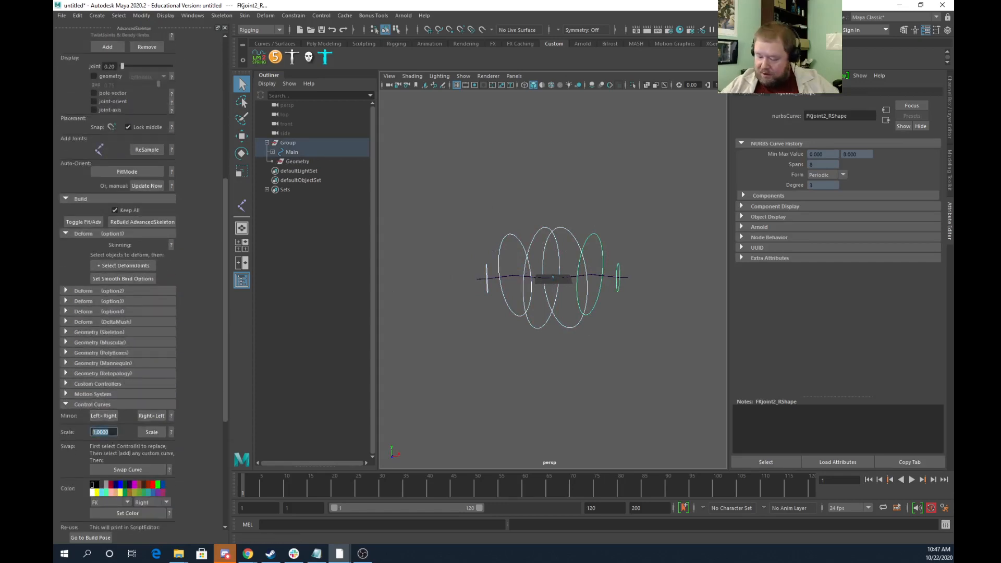
{"action": "type", "text": ".3"}
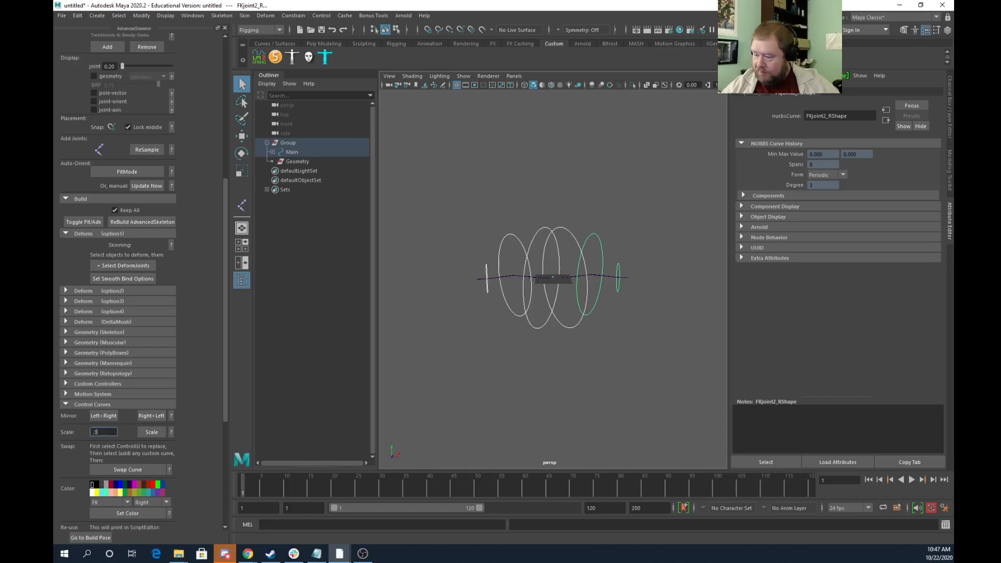
{"action": "left_click", "coordinate": [152, 431]}
{"action": "key", "text": "w"}
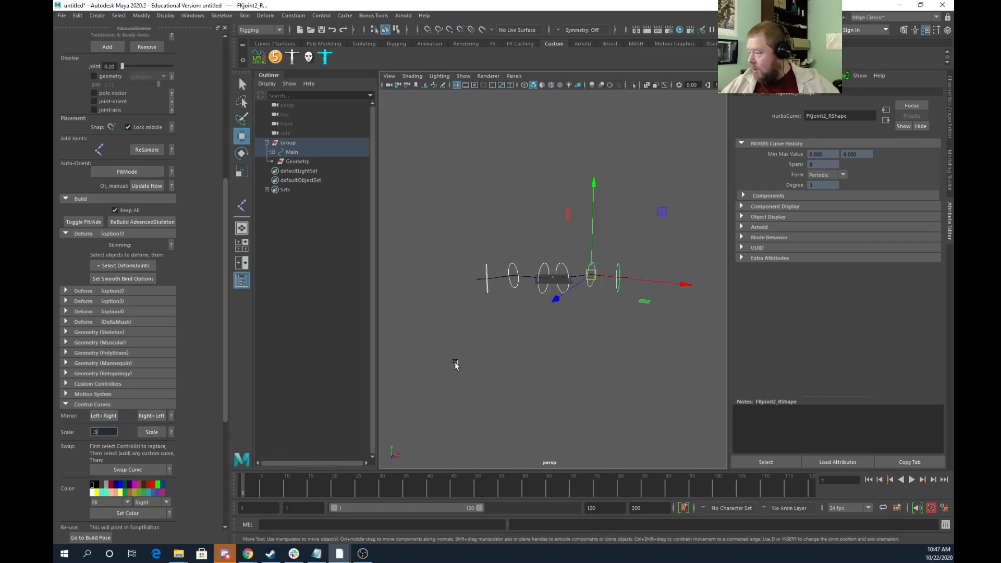
Test-rotate the FKjoint1_R control curve, undo the rotation and clear the selection
{"action": "left_click_drag", "start_coordinate": [517, 282], "coordinate": [567, 326], "text": "alt"}
{"action": "left_click", "coordinate": [542, 270]}
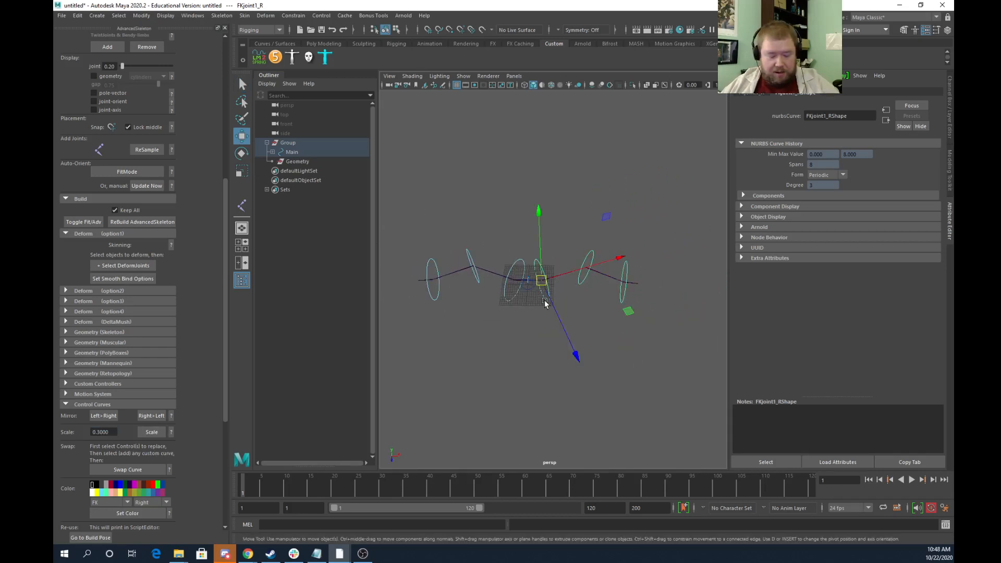
{"action": "key", "text": "e"}
{"action": "left_click_drag", "start_coordinate": [559, 283], "coordinate": [520, 247]}
{"action": "key", "text": "ctrl+z"}
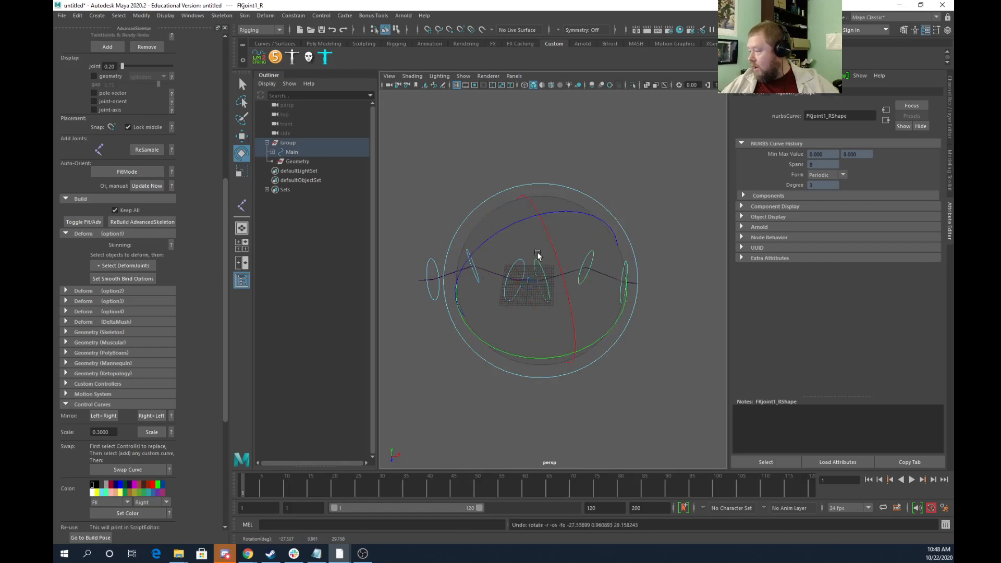
{"action": "left_click", "coordinate": [590, 153]}
Test-move the Main control at the rig's centre, undo the move and clear the selection
{"action": "left_click", "coordinate": [530, 288]}
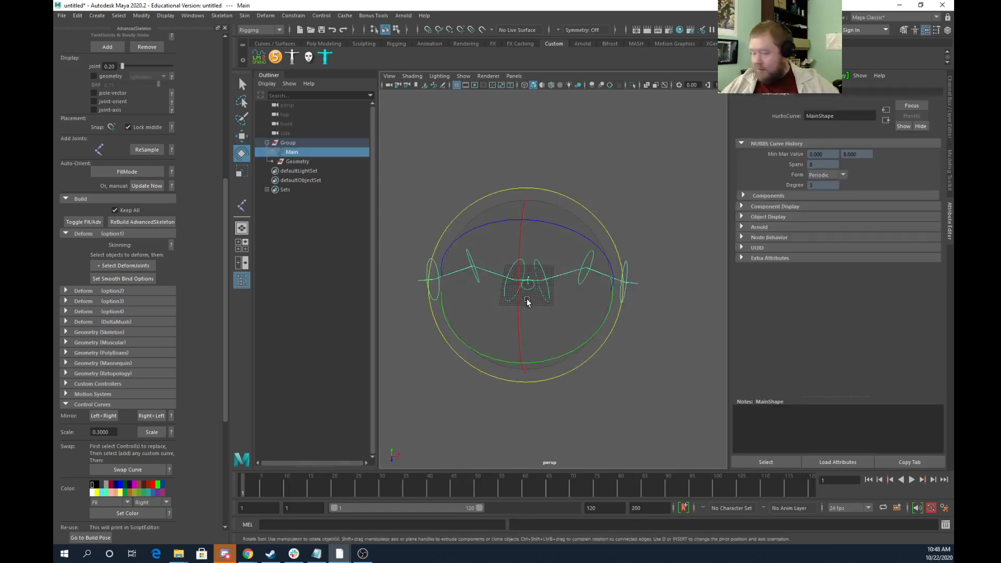
{"action": "key", "text": "w"}
{"action": "left_click_drag", "start_coordinate": [526, 284], "coordinate": [474, 281]}
{"action": "key", "text": "ctrl+z"}
{"action": "left_click", "coordinate": [559, 181]}
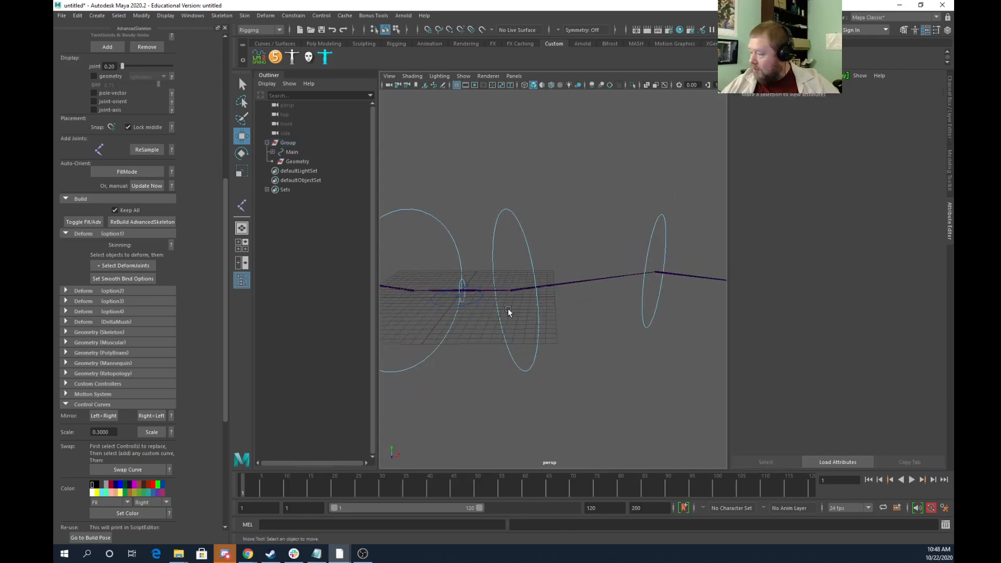
{"action": "left_click_drag", "start_coordinate": [509, 310], "coordinate": [496, 280], "text": "alt"}
{"action": "left_click", "coordinate": [478, 277]}
{"action": "key", "text": "e"}
{"action": "left_click", "coordinate": [628, 308]}
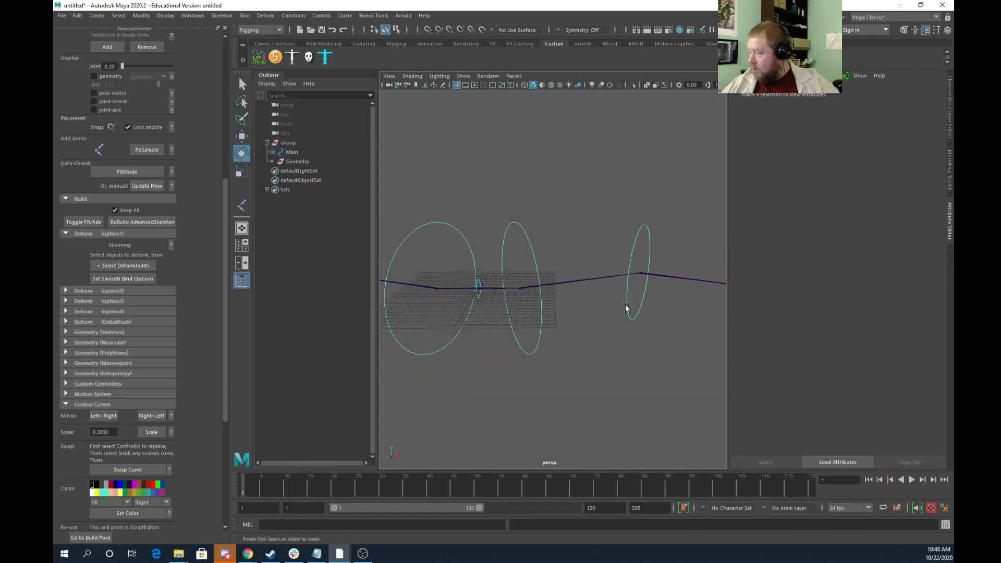
{"action": "scroll", "coordinate": [623, 316], "scroll_direction": "down", "scroll_amount": 5}
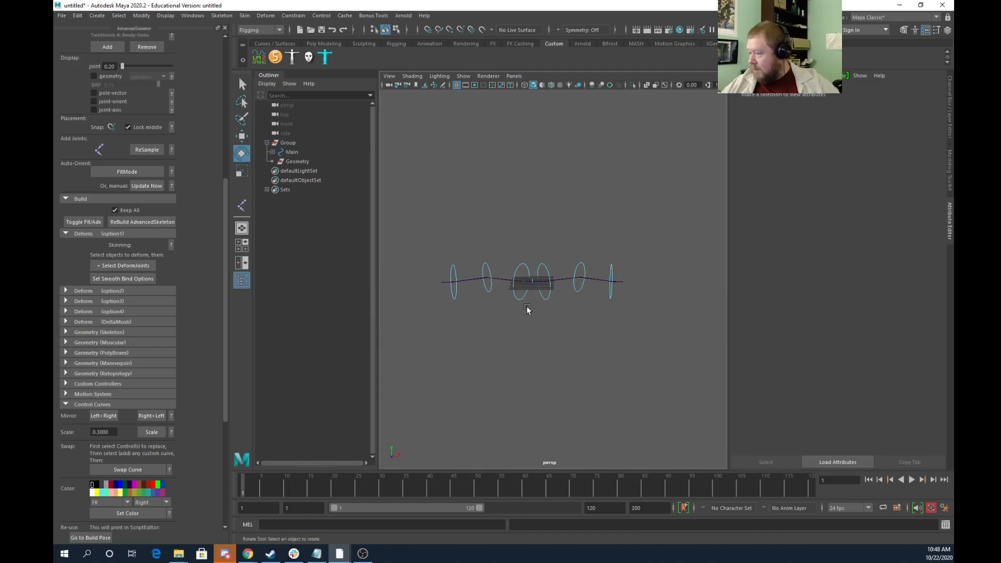
{"action": "left_click_drag", "start_coordinate": [527, 308], "coordinate": [621, 314], "text": "alt"}
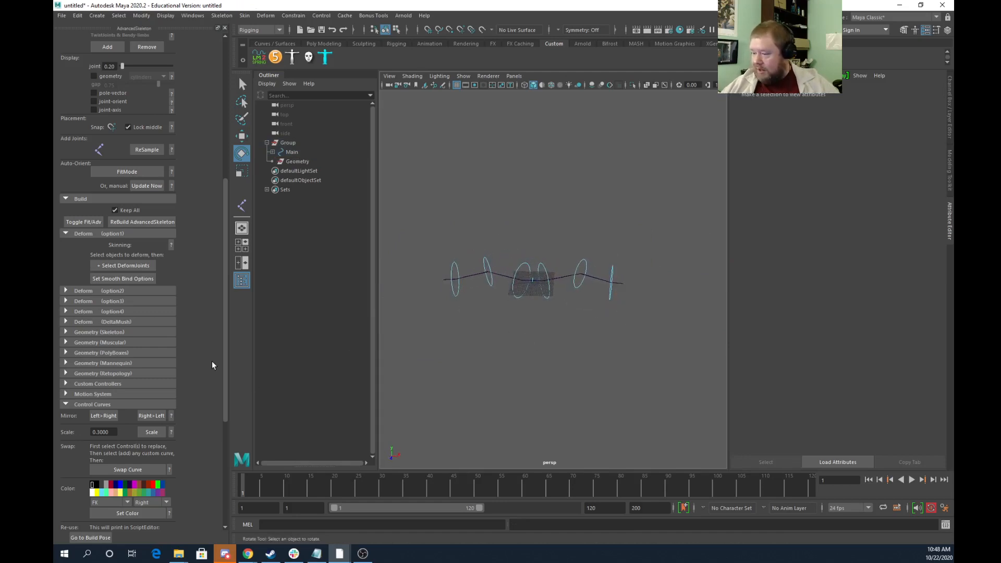
Toggle the rig back to its fit skeleton, then delete the built advanced skeleton and expand FitSkeleton in the hierarchy
{"action": "scroll", "coordinate": [142, 371], "scroll_direction": "down", "scroll_amount": 5}
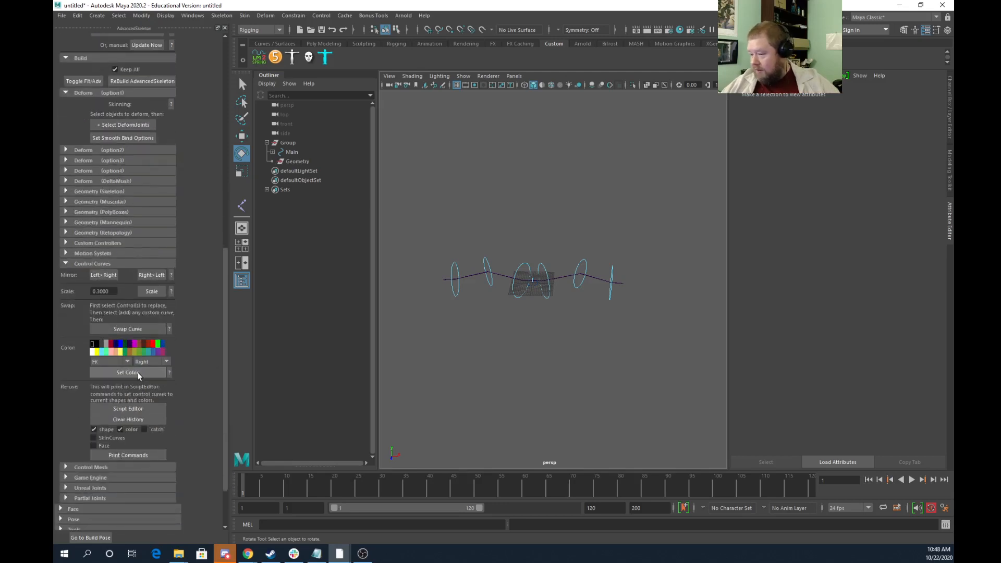
{"action": "scroll", "coordinate": [127, 380], "scroll_direction": "up", "scroll_amount": 5}
{"action": "scroll", "coordinate": [126, 377], "scroll_direction": "up", "scroll_amount": 3}
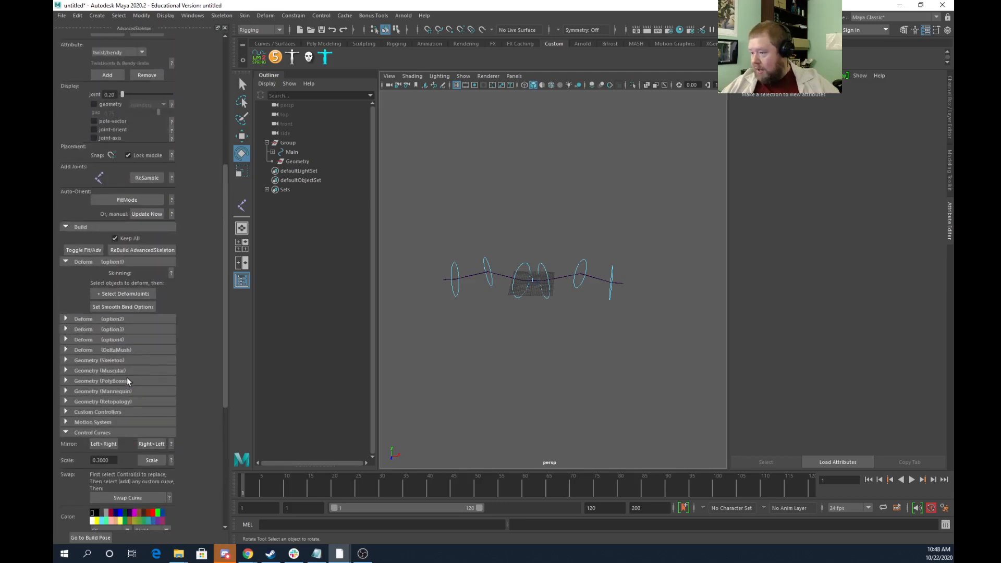
{"action": "left_click", "coordinate": [87, 307]}
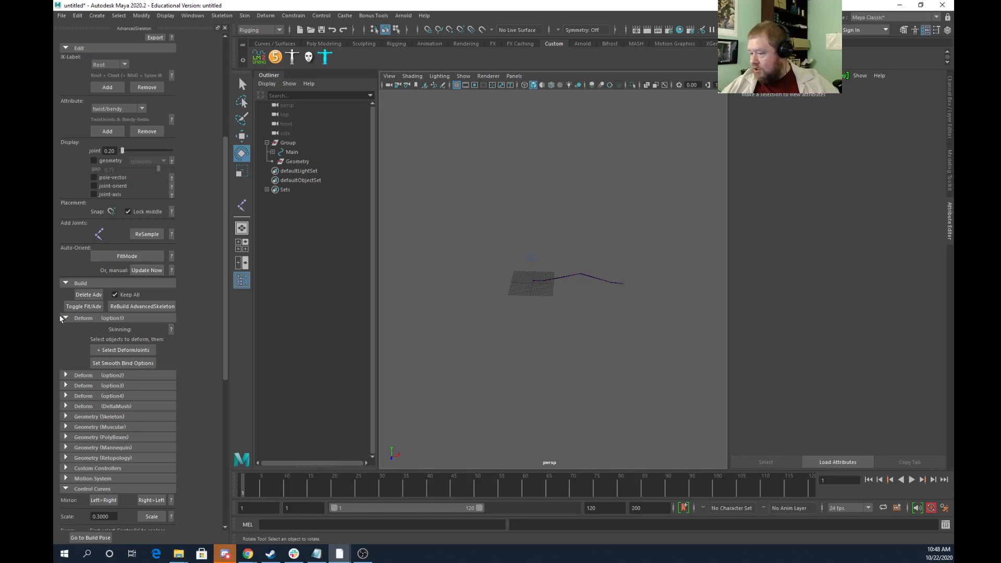
{"action": "left_click", "coordinate": [89, 294]}
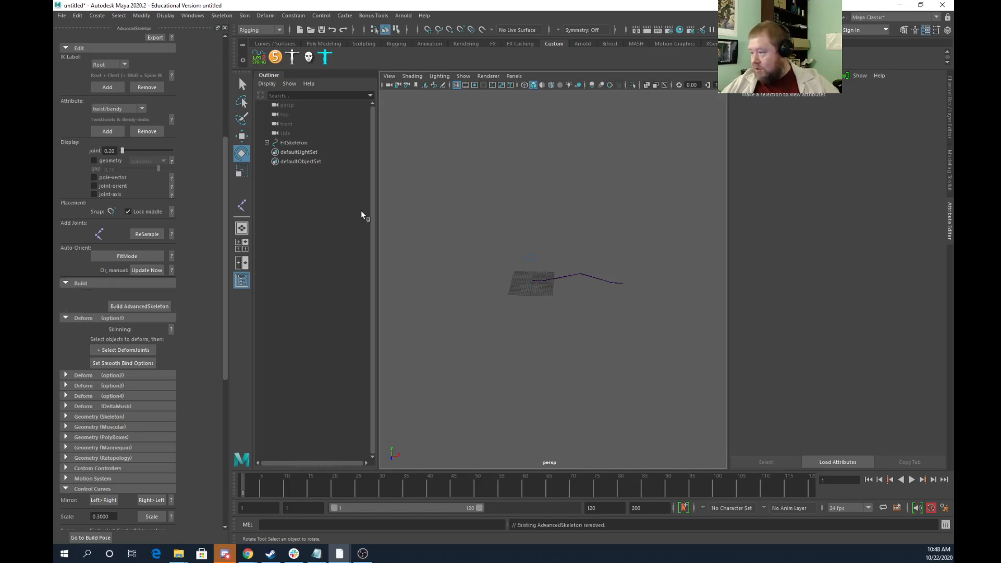
{"action": "left_click", "coordinate": [267, 143]}
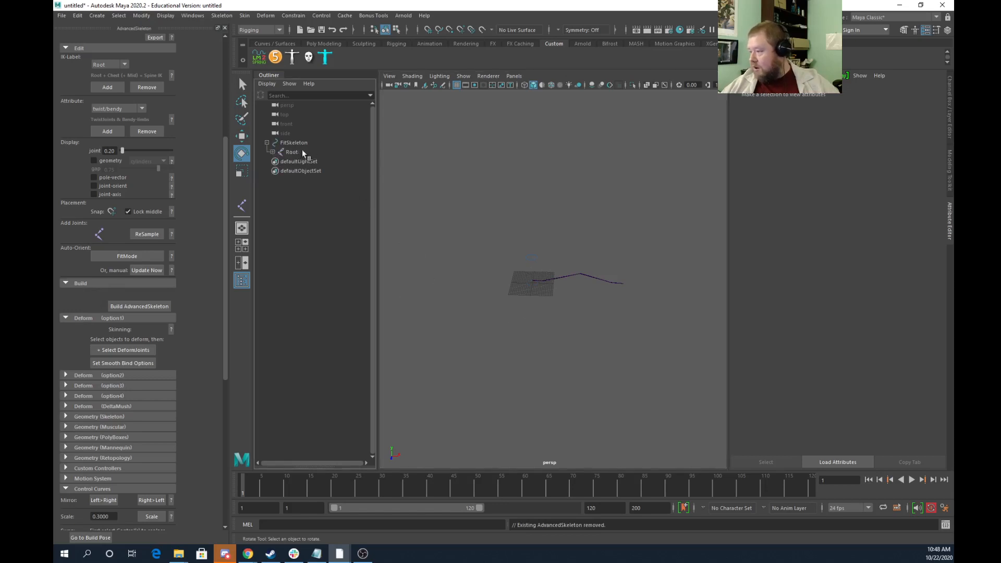
Expand the Root joint's full hierarchy in the Outliner and inspect the joint chain in the perspective view
{"action": "left_click", "coordinate": [273, 152], "text": "shift"}
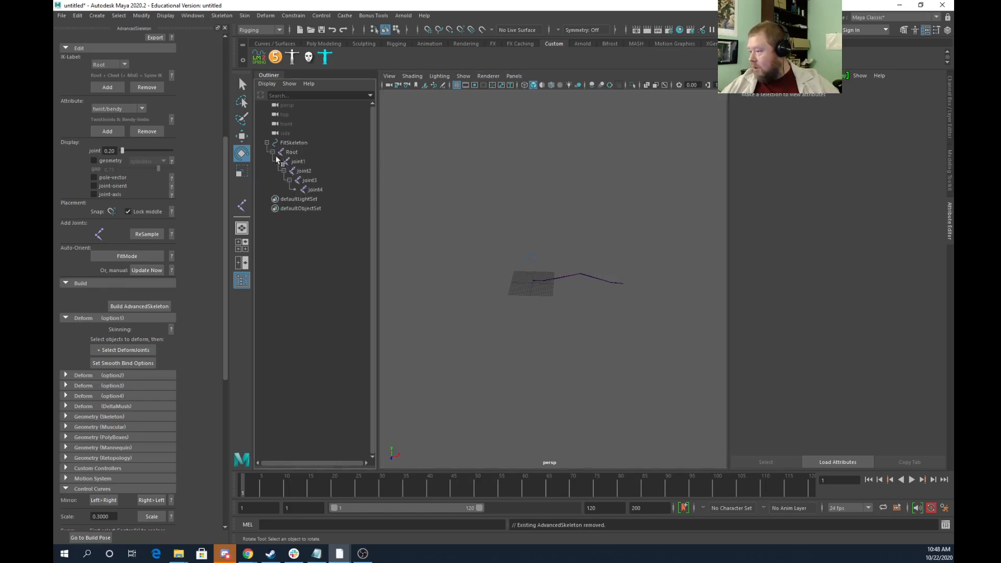
{"action": "scroll", "coordinate": [553, 295], "scroll_direction": "up", "scroll_amount": 5}
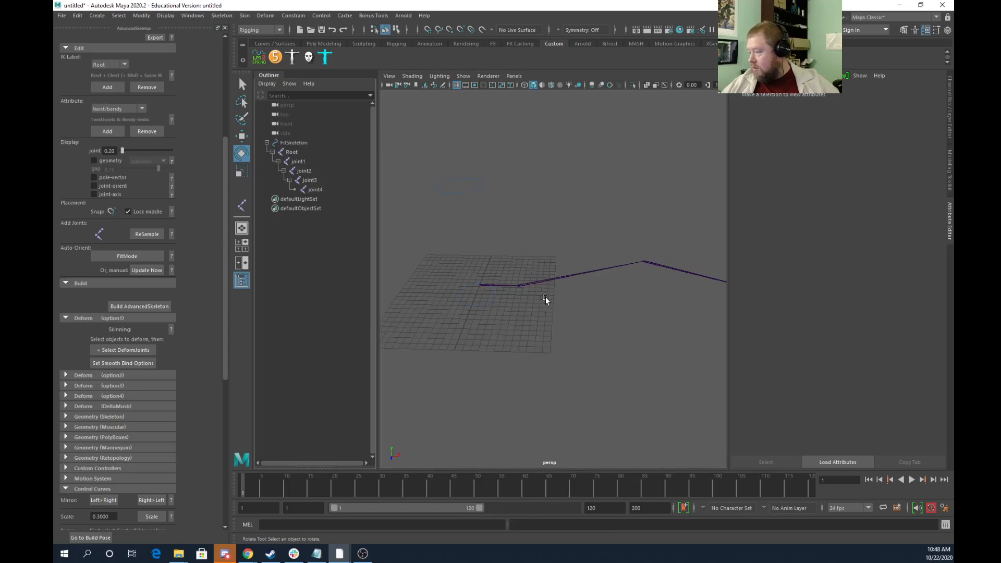
{"action": "scroll", "coordinate": [542, 297], "scroll_direction": "down", "scroll_amount": 2}
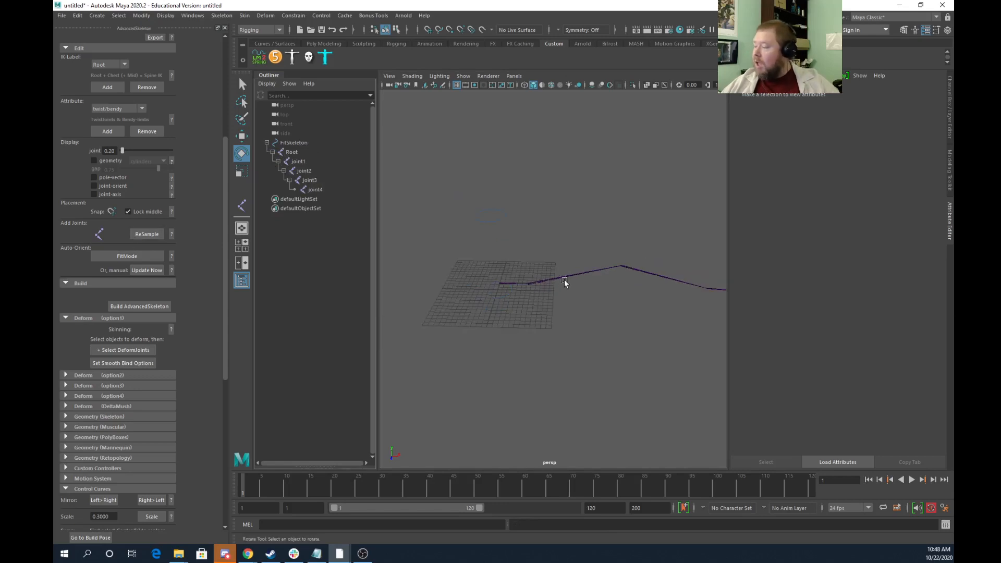
{"action": "mouse_move", "coordinate": [536, 284]}
{"action": "left_mouse_down", "text": "alt"}
{"action": "mouse_move", "coordinate": [552, 295]}
{"action": "mouse_move", "coordinate": [449, 264]}
{"action": "mouse_move", "coordinate": [453, 295]}
{"action": "mouse_move", "coordinate": [550, 290]}
{"action": "left_mouse_up", "text": "alt"}
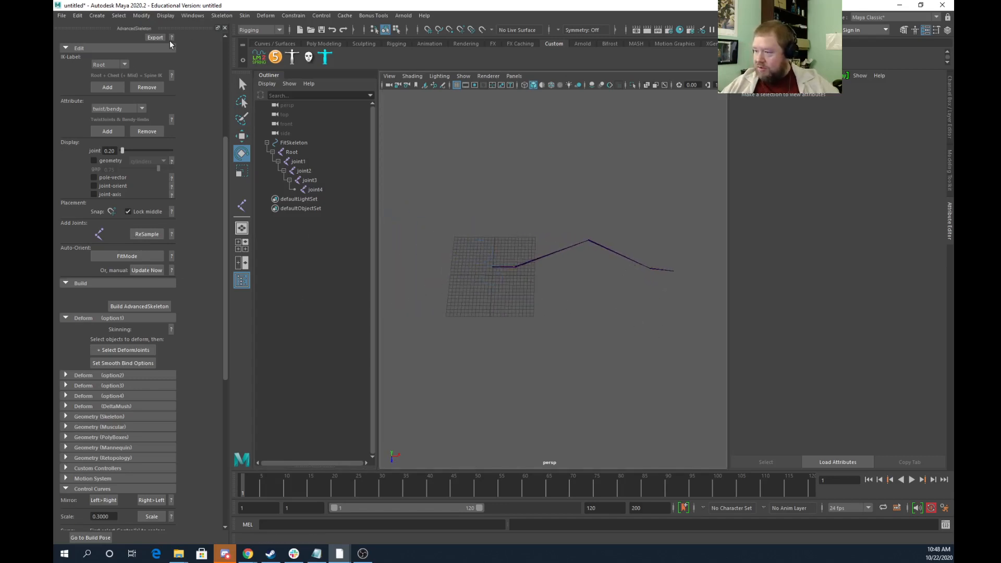
Review the available IK labels and the help chart of label combinations for IK setups, and close the chart
{"action": "left_click", "coordinate": [124, 65]}
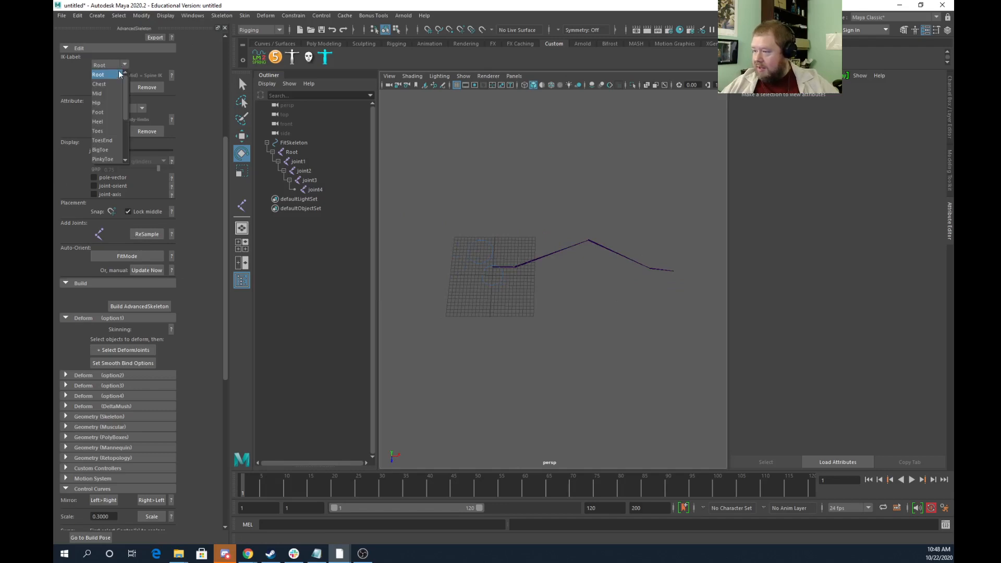
{"action": "left_click", "coordinate": [164, 61]}
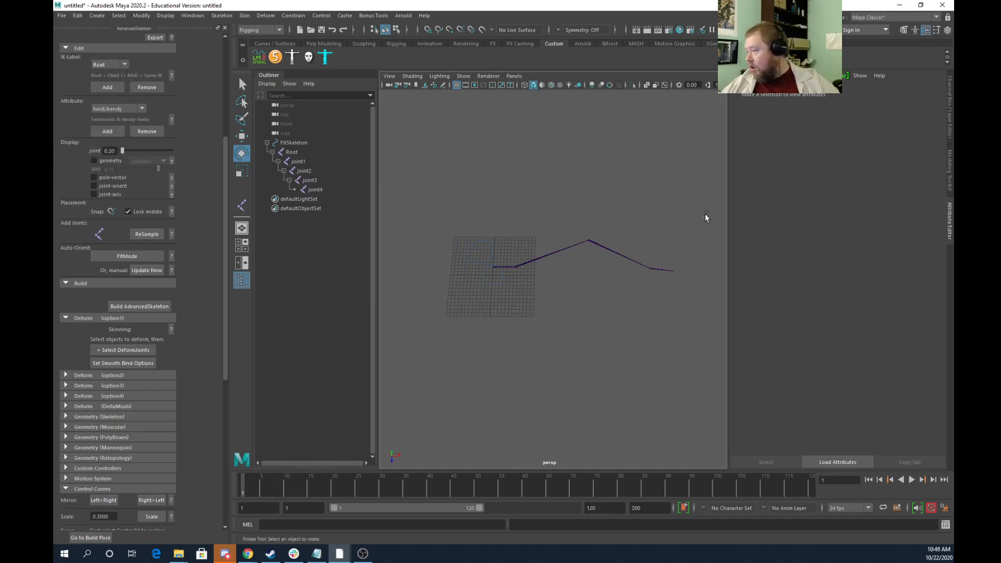
{"action": "left_click", "coordinate": [171, 77]}
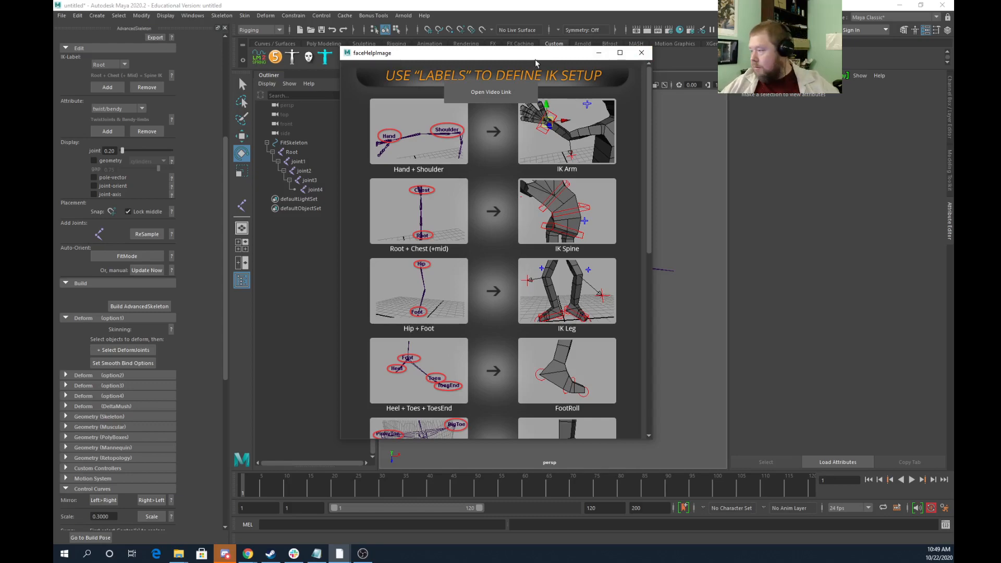
{"action": "left_click", "coordinate": [641, 52]}
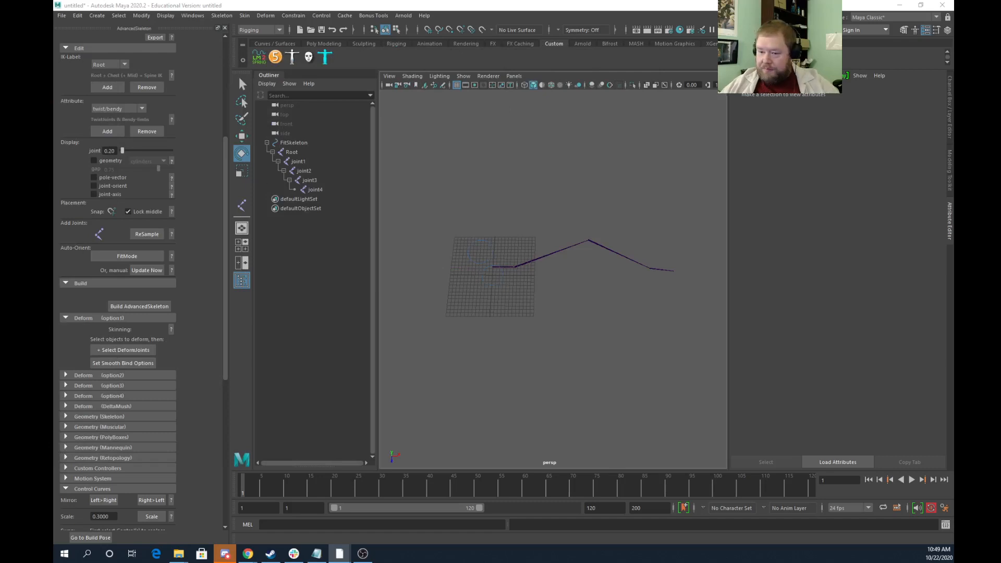
Add the Shoulder IK label to joint1 of the fit skeleton
{"action": "scroll", "coordinate": [504, 330], "scroll_direction": "up", "scroll_amount": 3}
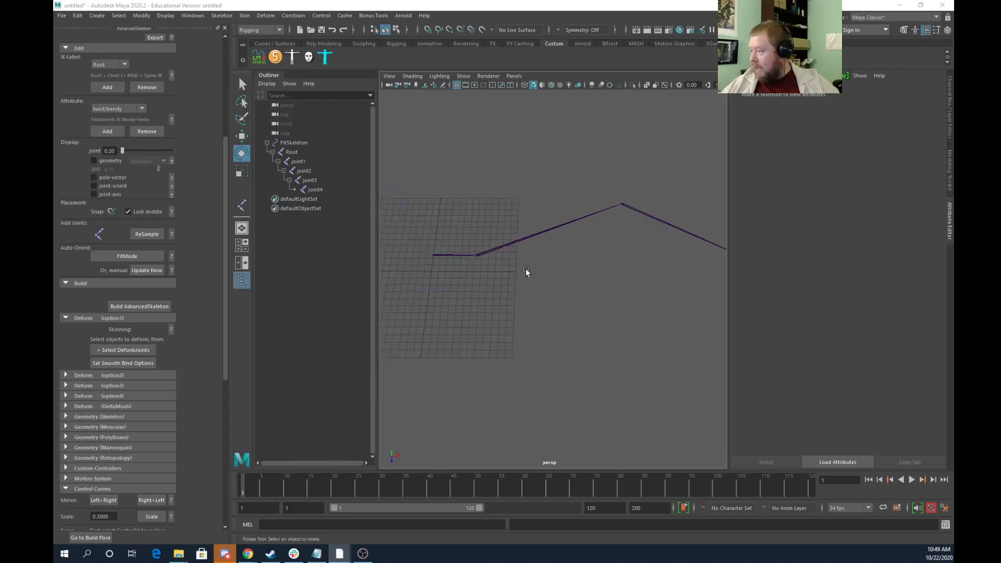
{"action": "left_click", "coordinate": [511, 240]}
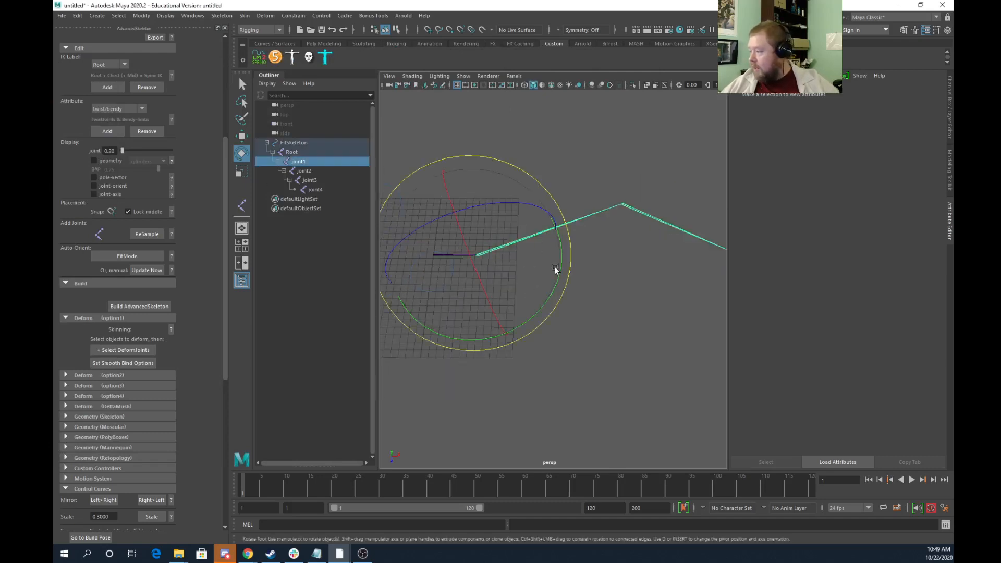
{"action": "left_click", "coordinate": [123, 65]}
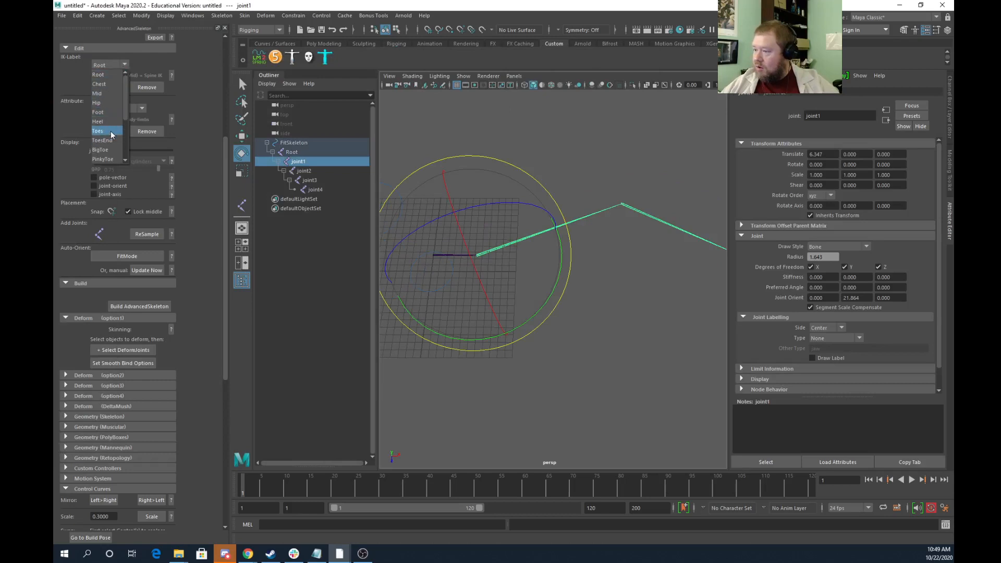
{"action": "scroll", "coordinate": [111, 130], "scroll_direction": "down", "scroll_amount": 3}
{"action": "left_click", "coordinate": [108, 112]}
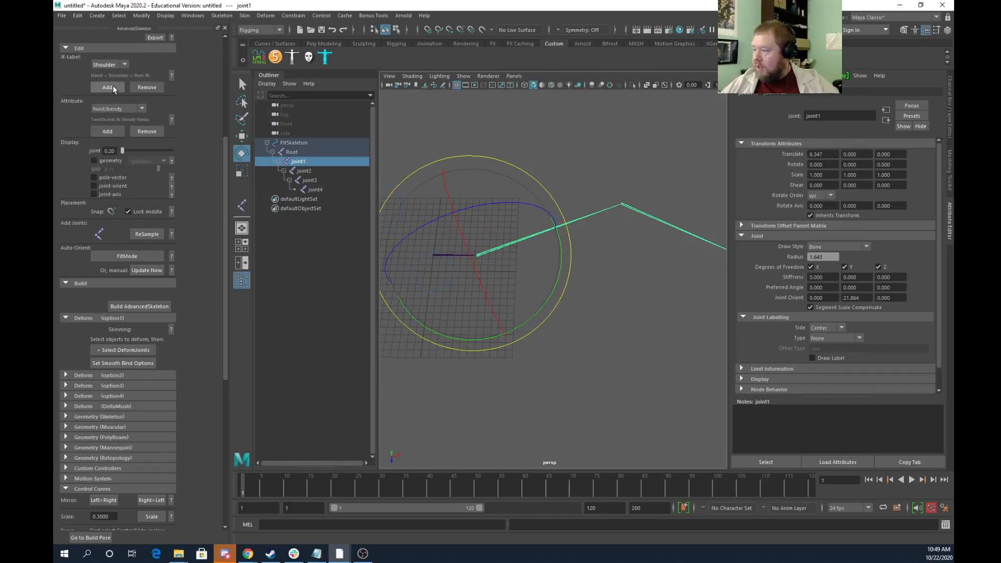
{"action": "left_click", "coordinate": [113, 88]}
Add the Hand IK label to joint3 near the end of the chain, and clear the selection
{"action": "middle_click_drag", "start_coordinate": [639, 336], "coordinate": [473, 327], "text": "alt"}
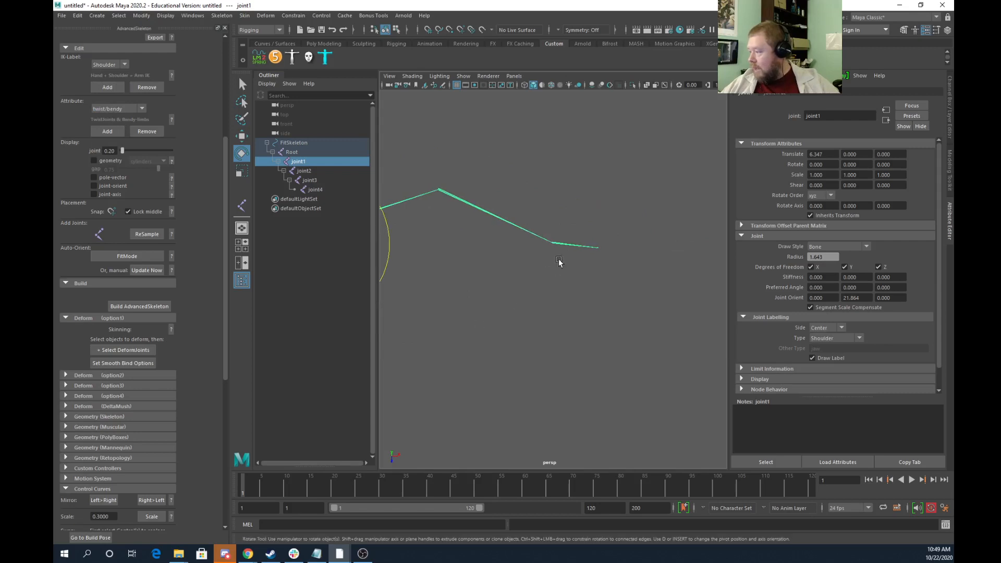
{"action": "left_click", "coordinate": [566, 245]}
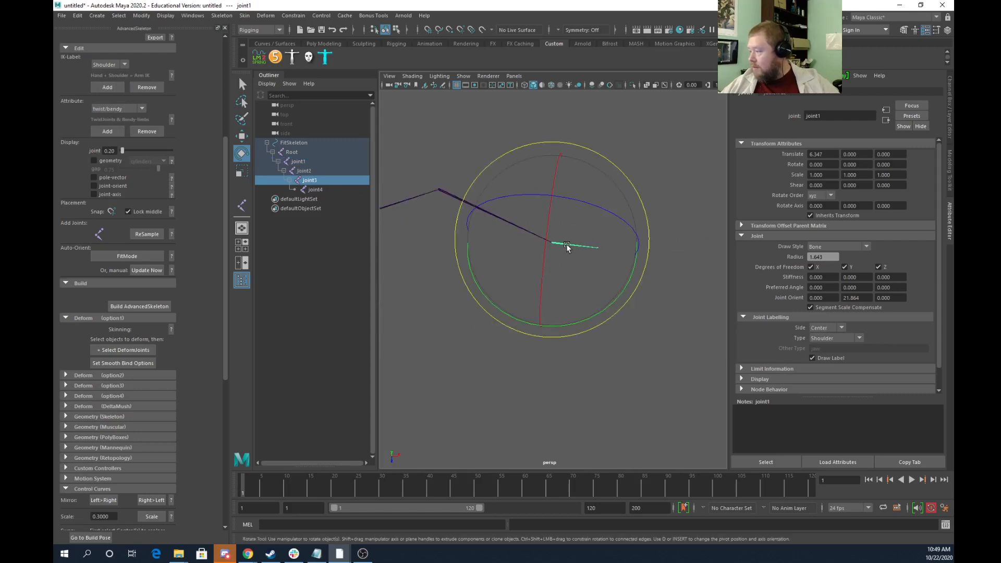
{"action": "left_click", "coordinate": [112, 65]}
{"action": "left_click", "coordinate": [104, 119]}
{"action": "left_click", "coordinate": [108, 89]}
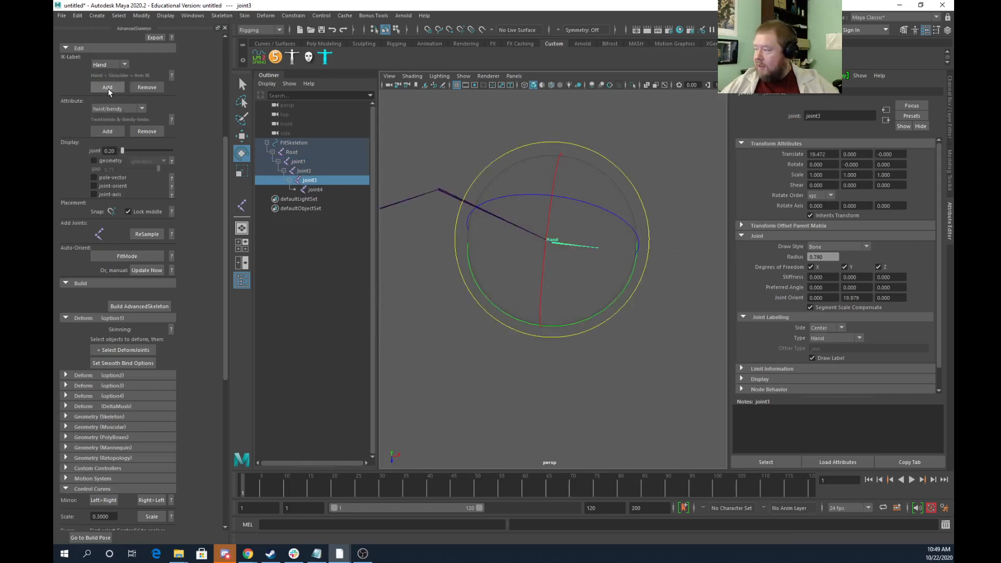
{"action": "left_click", "coordinate": [523, 377]}
{"action": "key", "text": "f"}
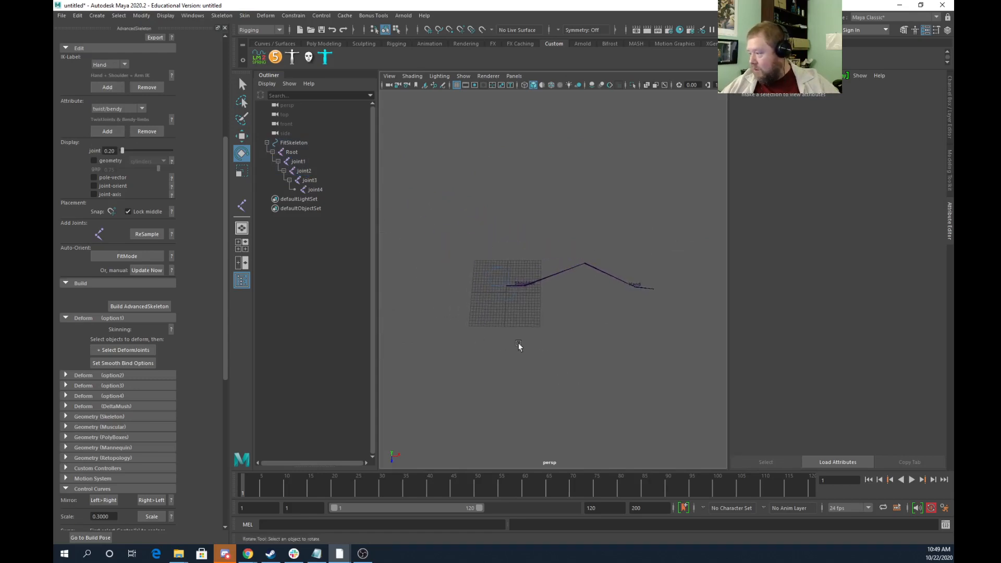
Build the advanced skeleton from the labelled fit joints
{"action": "left_click", "coordinate": [111, 132]}
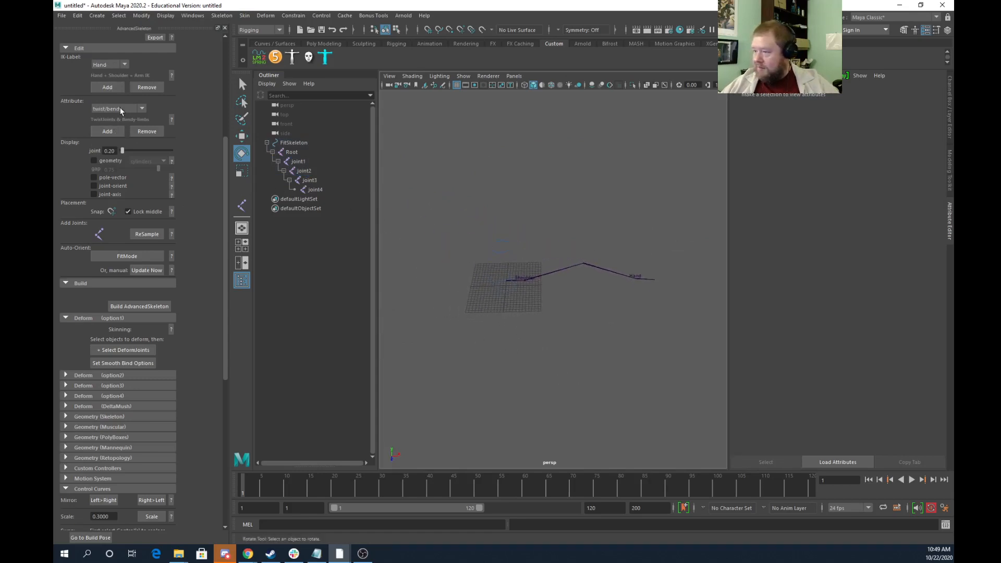
{"action": "left_click", "coordinate": [139, 307]}
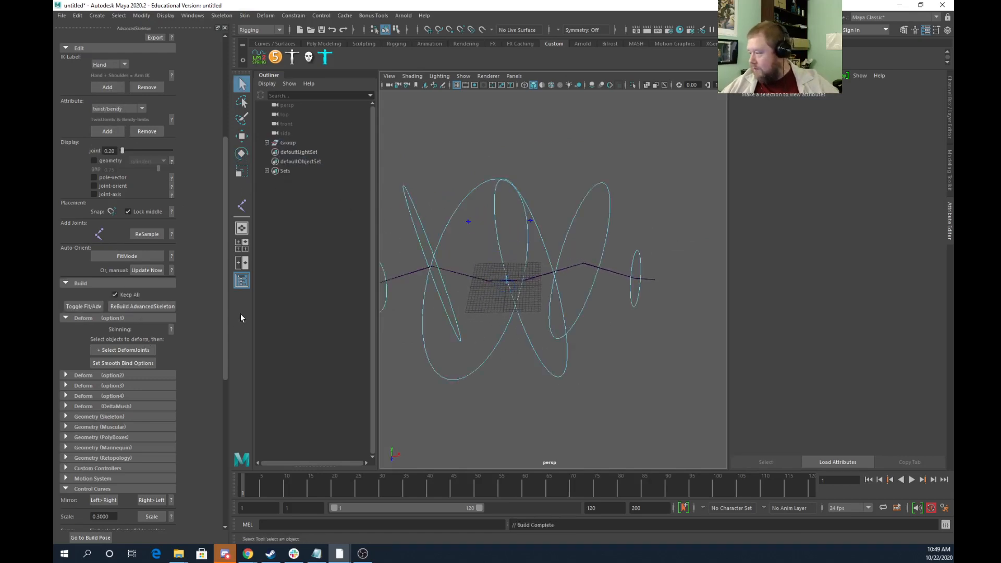
{"action": "left_click_drag", "start_coordinate": [470, 245], "coordinate": [474, 211], "text": "alt"}
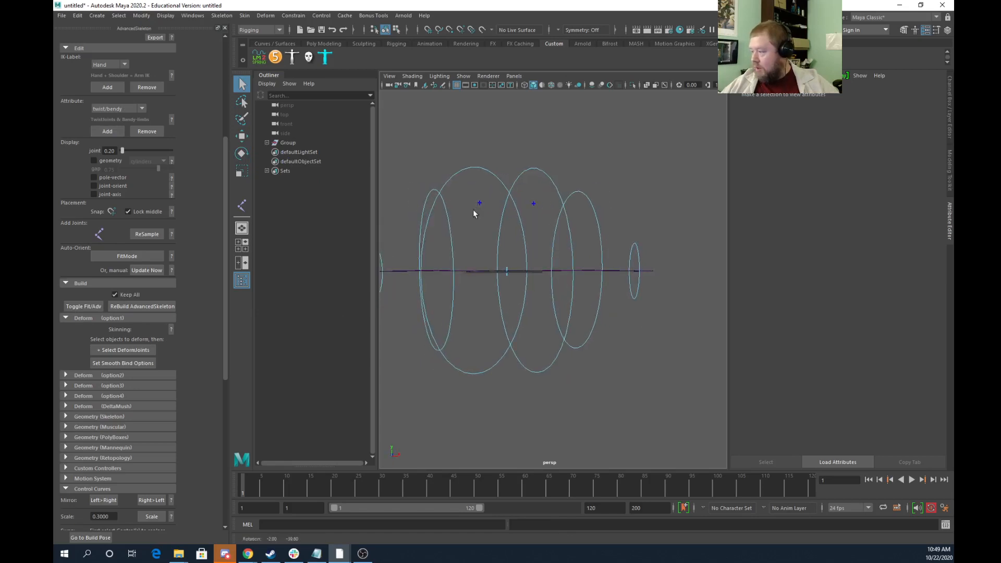
Scale the four large FK control curves around the rig's centre by 0.3 and clear the selection
{"action": "left_click_drag", "start_coordinate": [397, 218], "coordinate": [601, 248]}
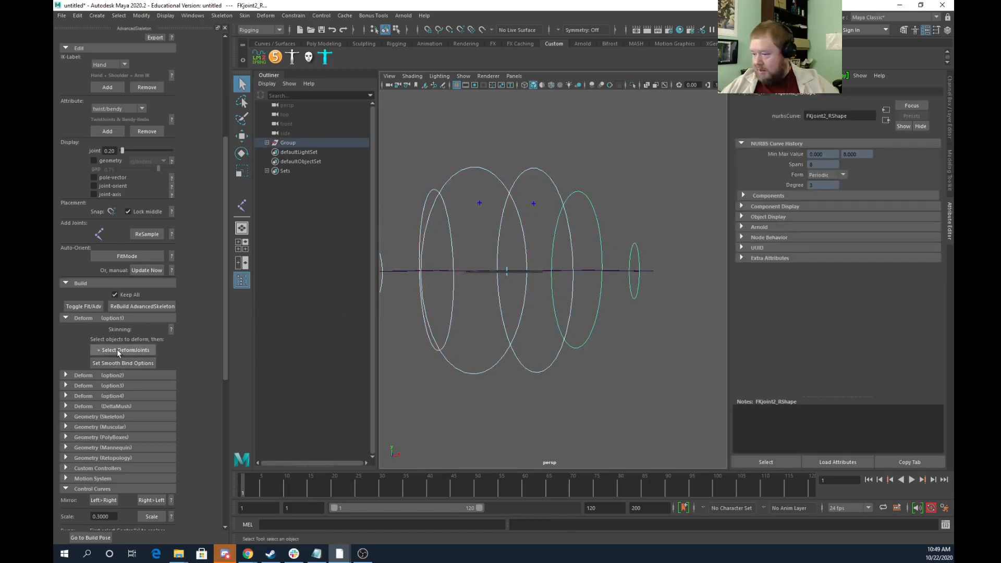
{"action": "scroll", "coordinate": [123, 359], "scroll_direction": "down", "scroll_amount": 2}
{"action": "left_click", "coordinate": [151, 460]}
{"action": "key", "text": "w"}
{"action": "left_click", "coordinate": [592, 221]}
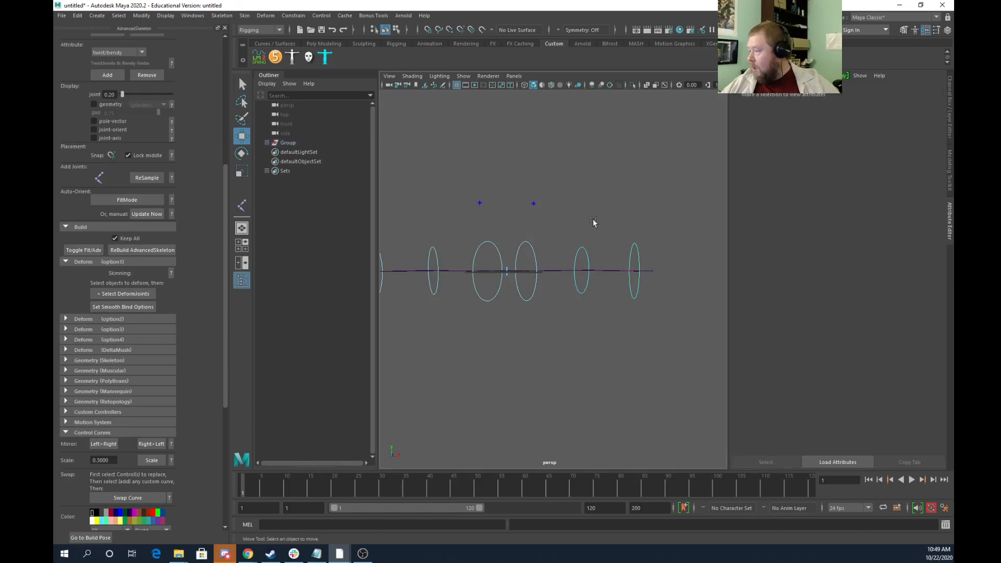
Set FKIKBlend to 10 on the FKIKArm_R control to switch that arm to IK
{"action": "left_click_drag", "start_coordinate": [592, 221], "coordinate": [551, 219], "text": "alt"}
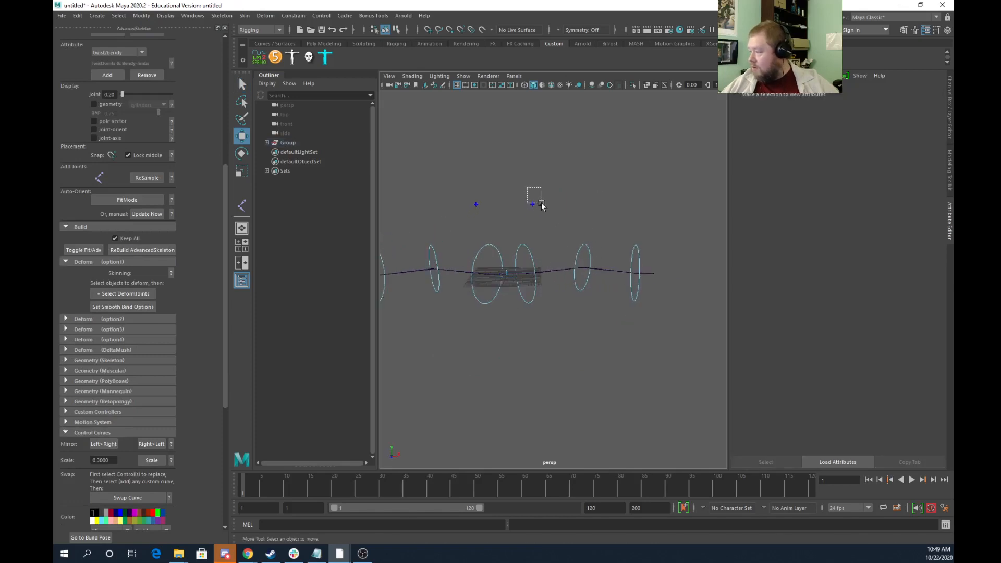
{"action": "left_click", "coordinate": [533, 206]}
{"action": "left_click", "coordinate": [952, 121]}
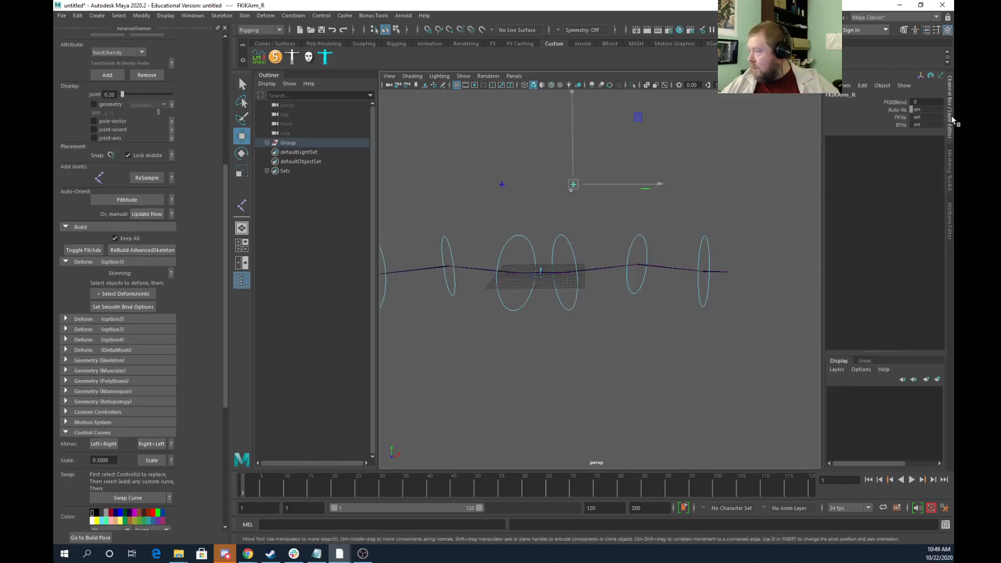
{"action": "left_click", "coordinate": [895, 102]}
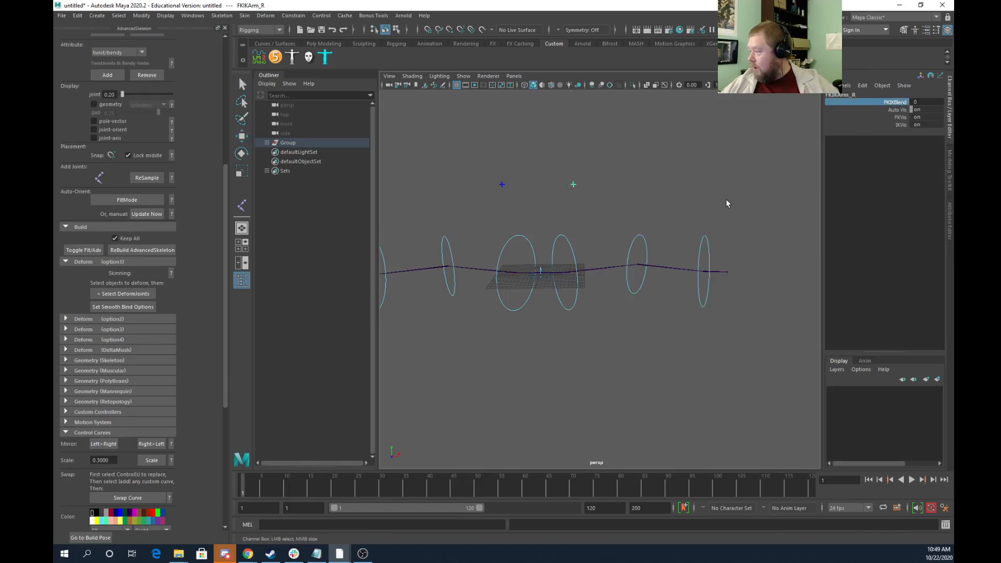
{"action": "middle_click_drag", "start_coordinate": [634, 207], "coordinate": [772, 212]}
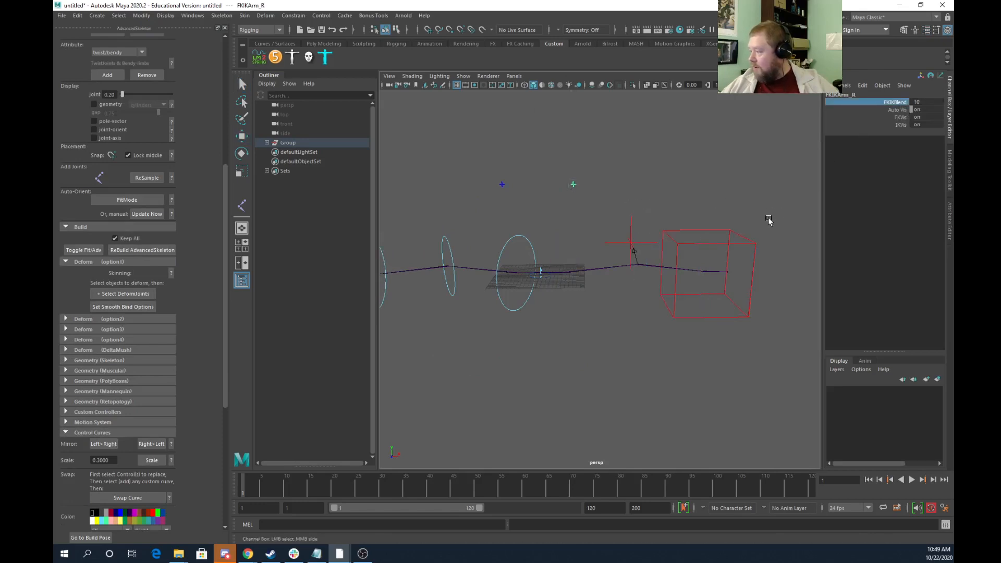
Move the IKArm_R box control to about X -29.7, Y -26, Z 6.3 and rotate it about 75, -33, -87 degrees
{"action": "left_click", "coordinate": [723, 245]}
{"action": "left_click_drag", "start_coordinate": [703, 271], "coordinate": [606, 371]}
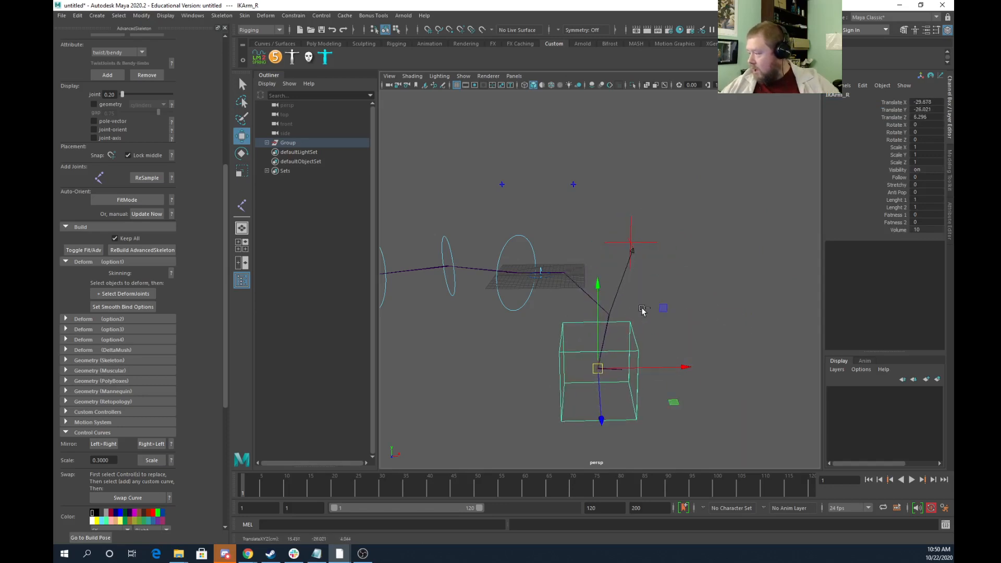
{"action": "key", "text": "e"}
{"action": "left_click_drag", "start_coordinate": [665, 372], "coordinate": [599, 330]}
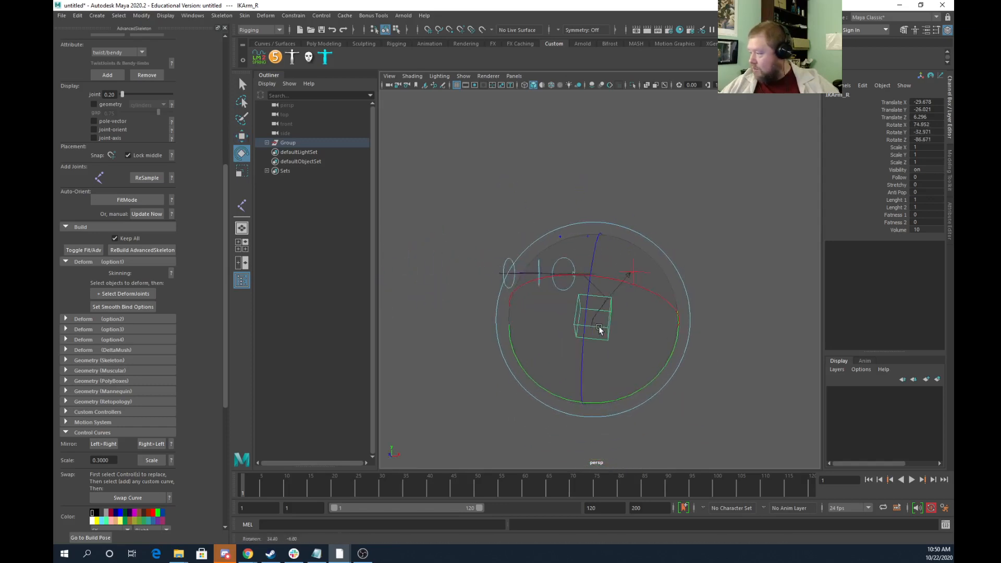
Move the PoleArm_R pole vector control to about X -17.7, Y -12.4, Z 2.0 to redirect the elbow
{"action": "left_click", "coordinate": [737, 239]}
{"action": "left_click", "coordinate": [637, 273]}
{"action": "key", "text": "w"}
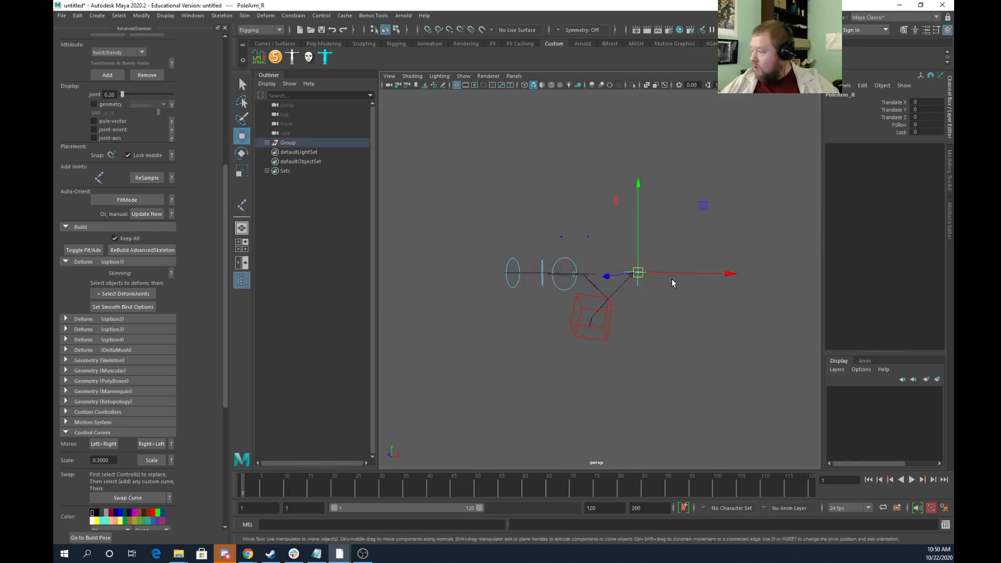
{"action": "left_click_drag", "start_coordinate": [661, 295], "coordinate": [687, 295], "text": "alt"}
{"action": "left_click_drag", "start_coordinate": [623, 274], "coordinate": [597, 290]}
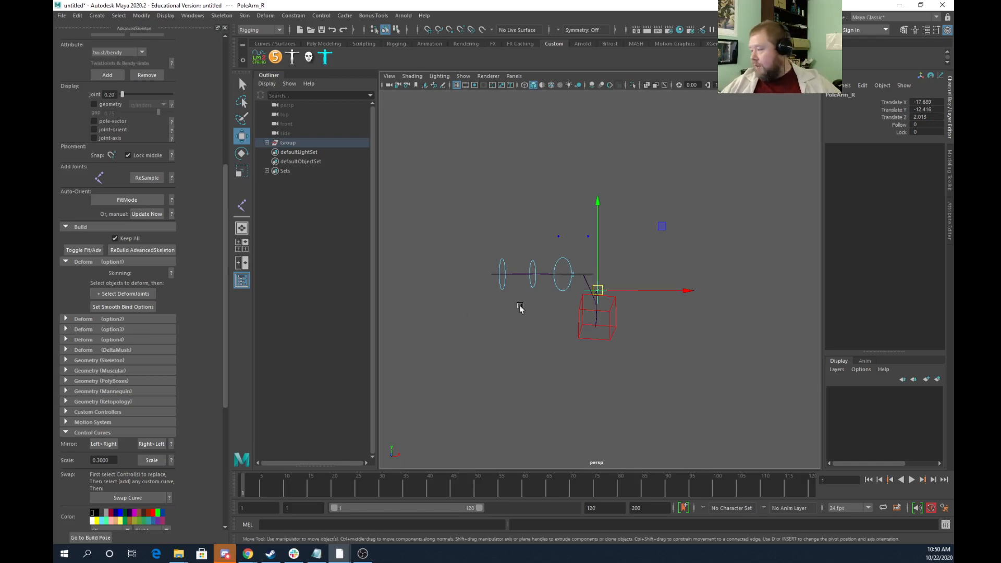
Read through the whole IK label help chart, from IK Arm to Spline IK and custom labels, and close it
{"action": "left_click_drag", "start_coordinate": [53, 128], "coordinate": [316, 49]}
{"action": "scroll", "coordinate": [298, 276], "scroll_direction": "down", "scroll_amount": 4}
{"action": "scroll", "coordinate": [315, 305], "scroll_direction": "down", "scroll_amount": 5}
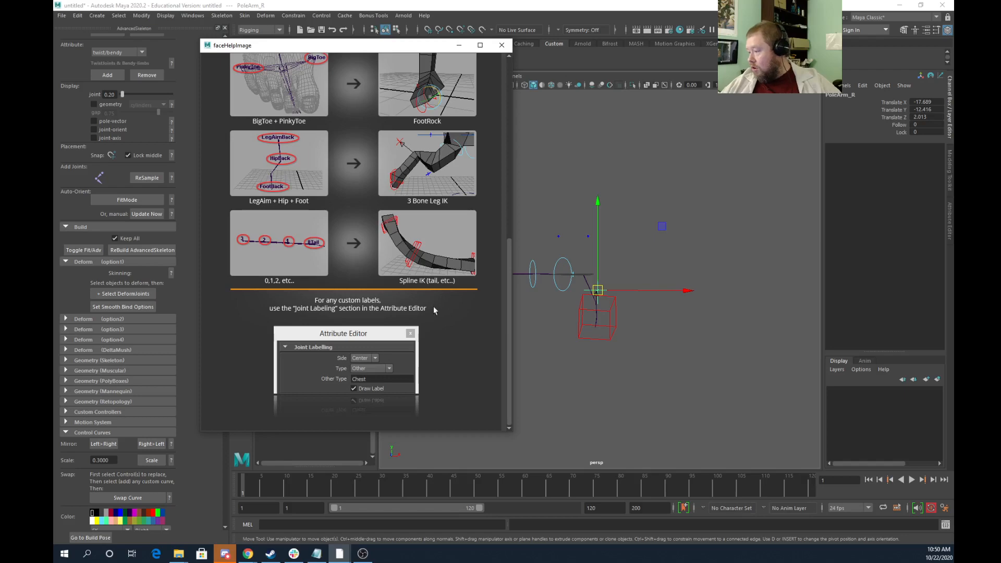
{"action": "scroll", "coordinate": [334, 278], "scroll_direction": "up", "scroll_amount": 3}
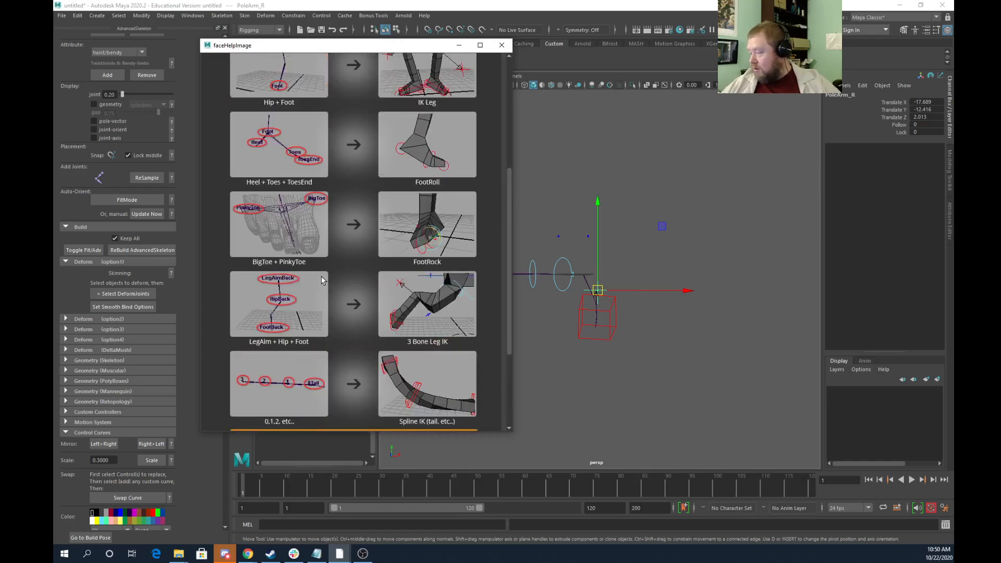
{"action": "scroll", "coordinate": [322, 281], "scroll_direction": "up", "scroll_amount": 3}
{"action": "scroll", "coordinate": [317, 280], "scroll_direction": "up", "scroll_amount": 2}
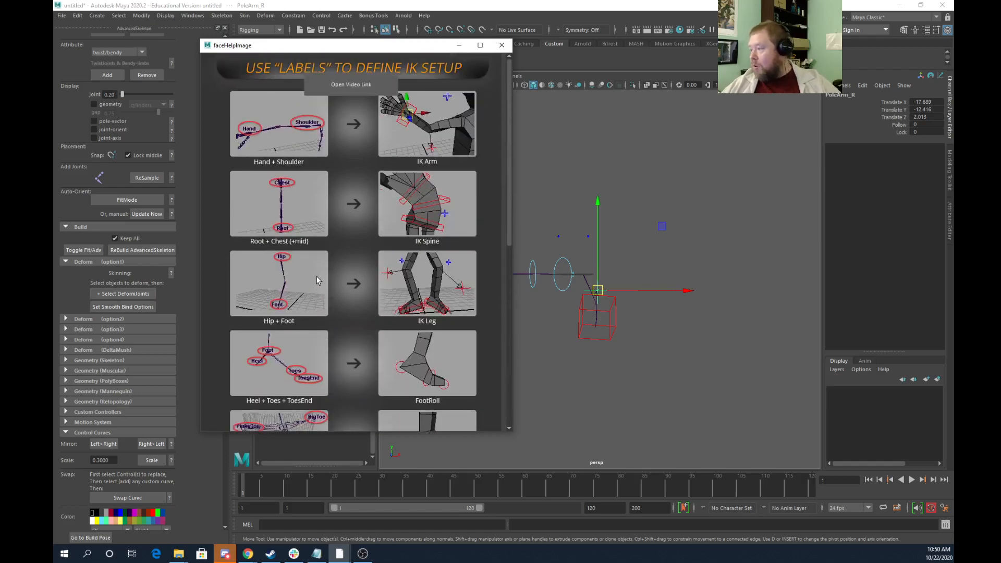
{"action": "left_click", "coordinate": [502, 46]}
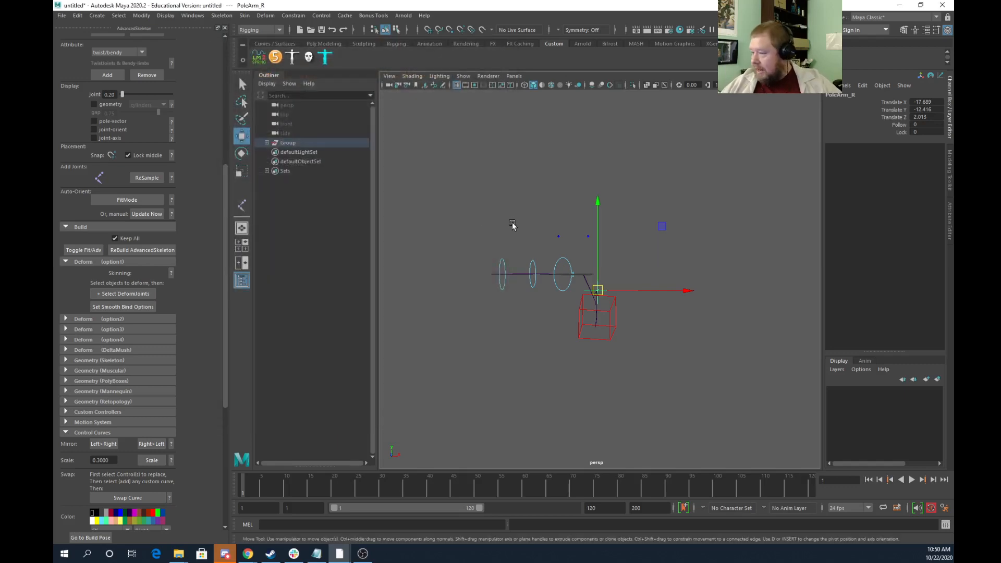
Review the list of available fit skeletons, such as biped, bird, cat and dragon, and leave the selection unchanged
{"action": "scroll", "coordinate": [165, 147], "scroll_direction": "up", "scroll_amount": 5}
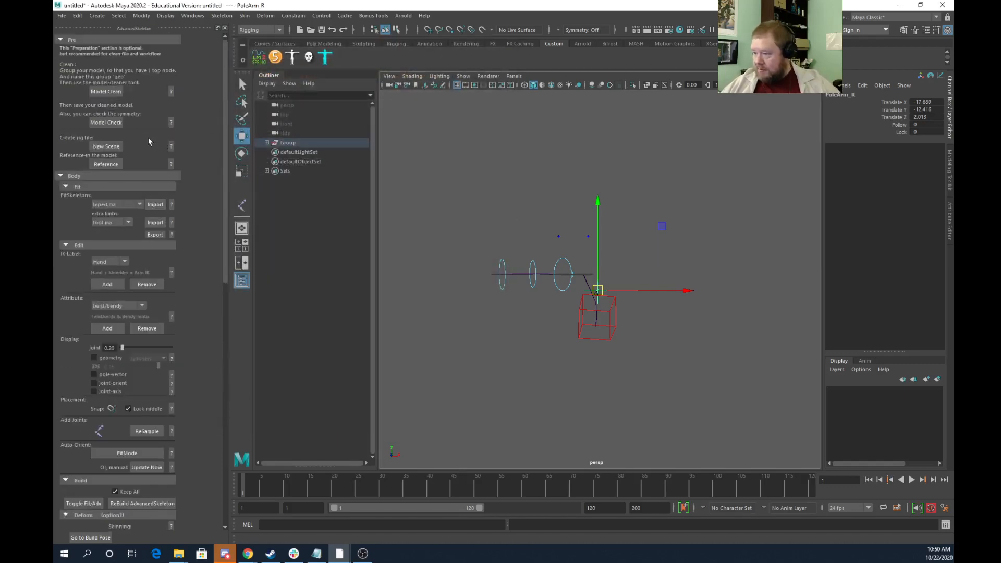
{"action": "left_click", "coordinate": [115, 205]}
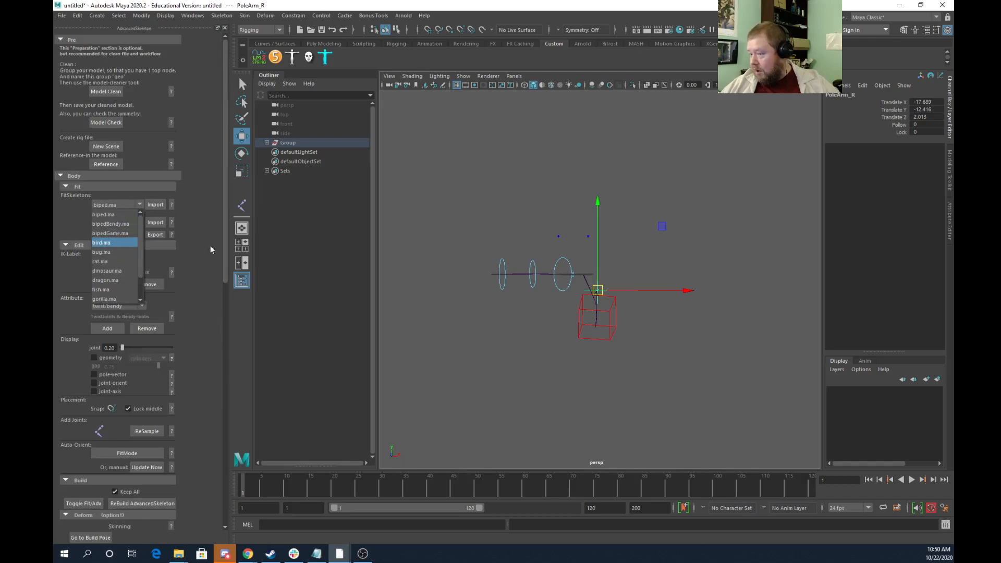
{"action": "left_click", "coordinate": [472, 226]}
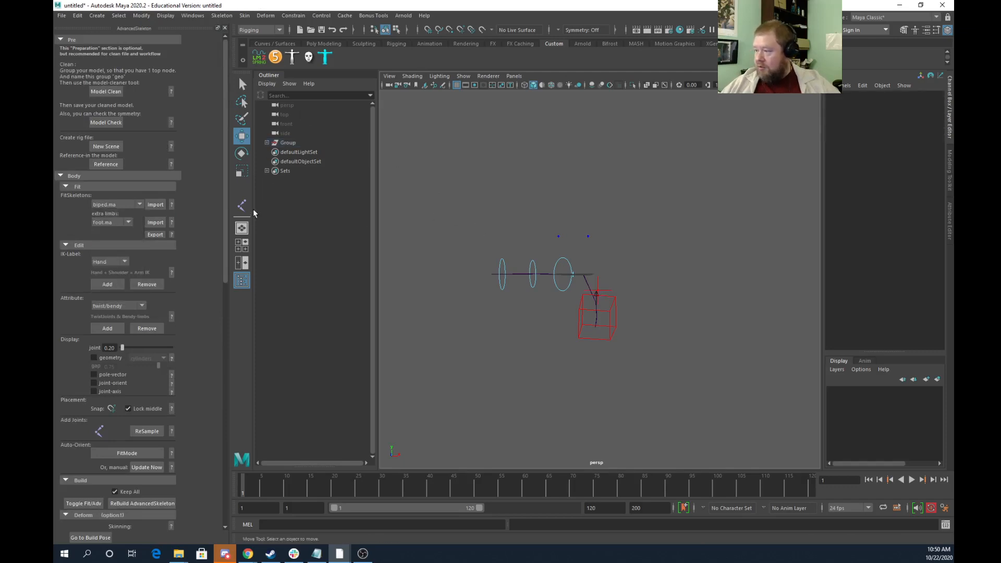
Start a new scene, discarding the unsaved custom arm rig
{"action": "left_click", "coordinate": [62, 15]}
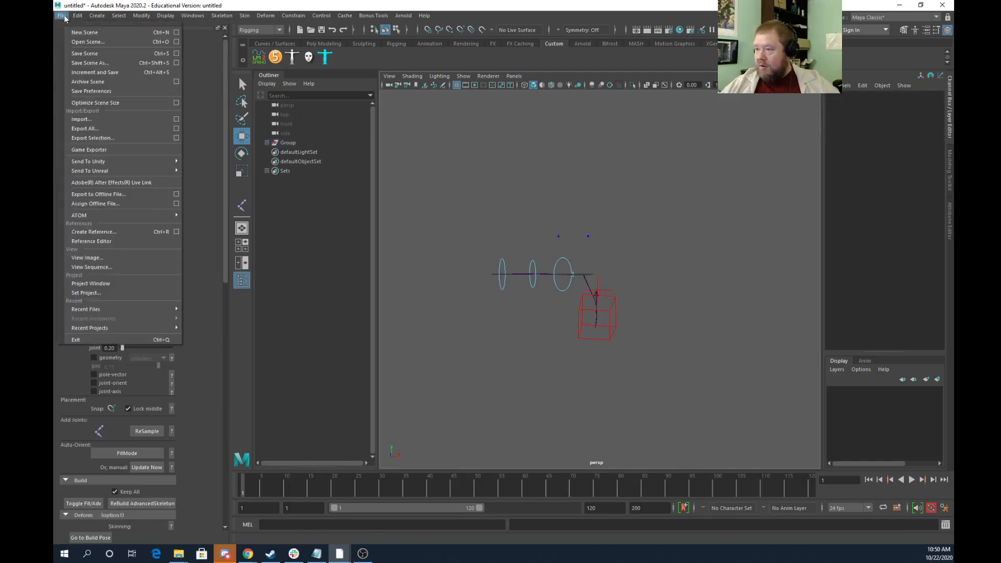
{"action": "left_click", "coordinate": [80, 34]}
{"action": "left_click", "coordinate": [506, 276]}
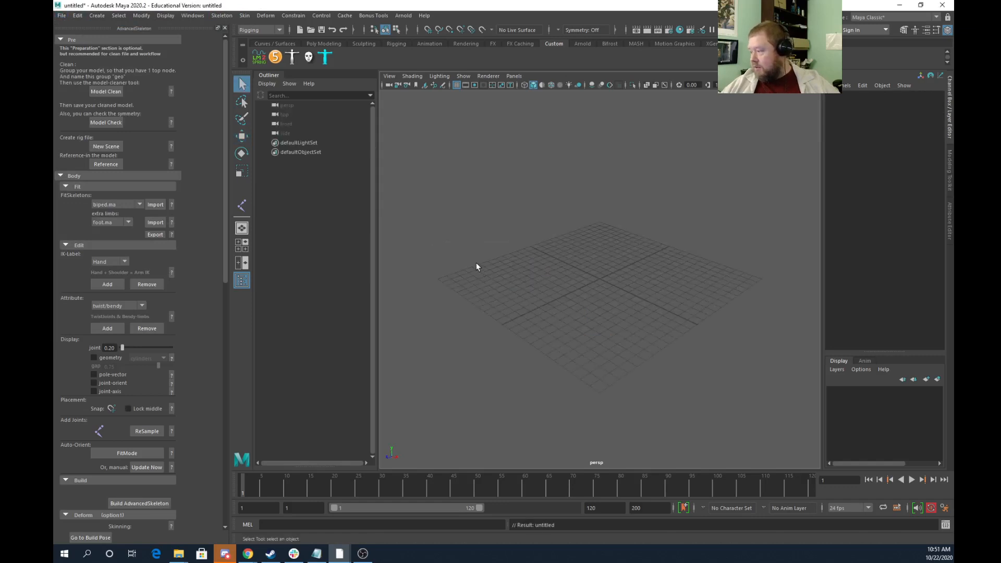
Import the dragon.ma fit skeleton and build the AdvancedSkeleton rig from it
{"action": "left_click", "coordinate": [115, 203]}
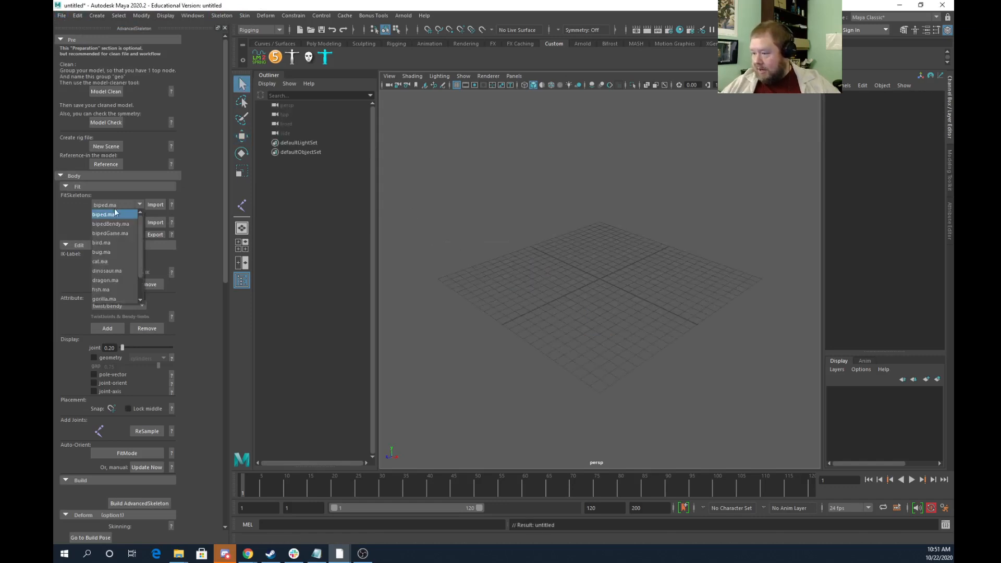
{"action": "left_click", "coordinate": [109, 281]}
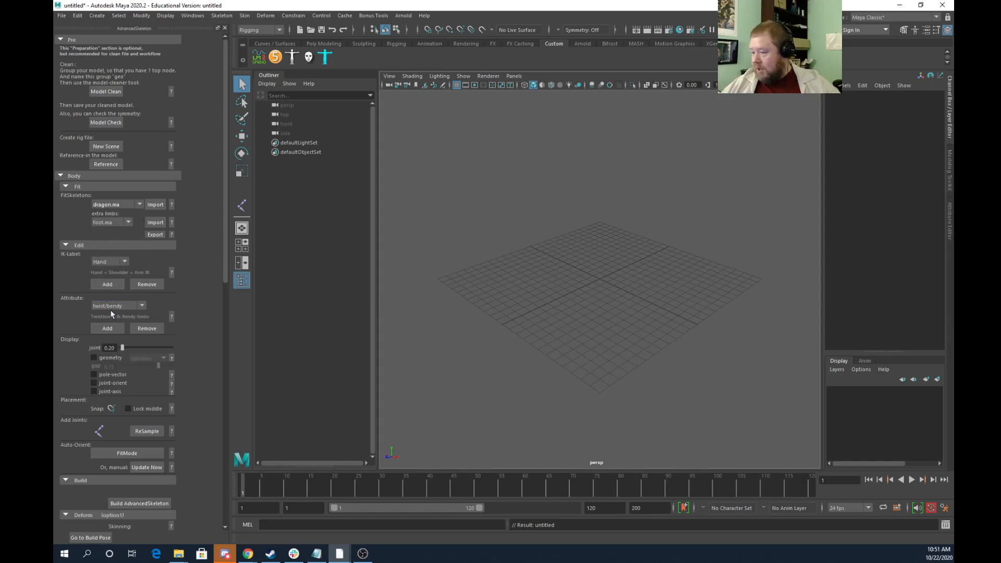
{"action": "left_click", "coordinate": [155, 204]}
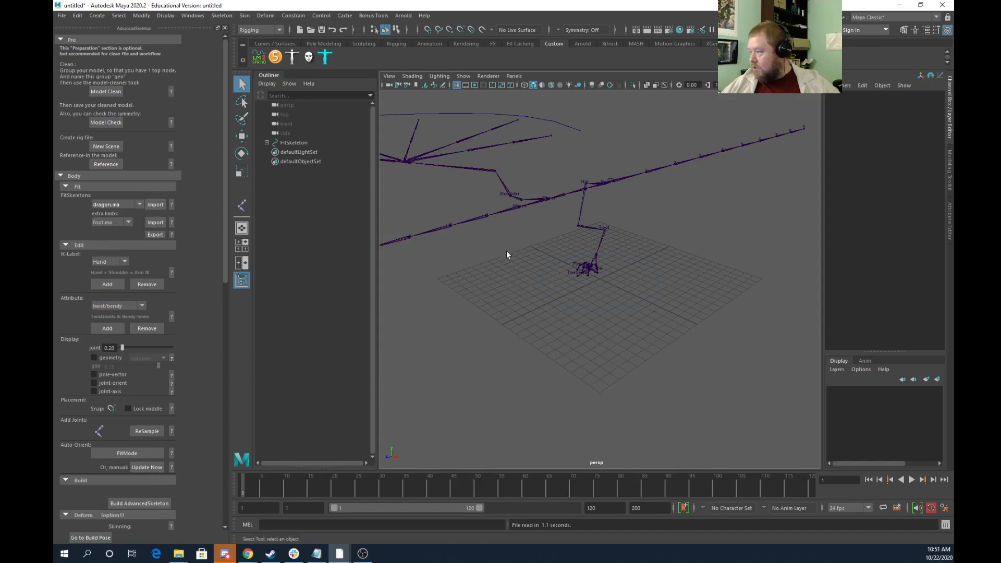
{"action": "left_click_drag", "start_coordinate": [597, 274], "coordinate": [568, 268], "text": "alt"}
{"action": "right_click_drag", "start_coordinate": [568, 267], "coordinate": [527, 270], "text": "alt"}
{"action": "left_click_drag", "start_coordinate": [526, 270], "coordinate": [587, 271], "text": "alt"}
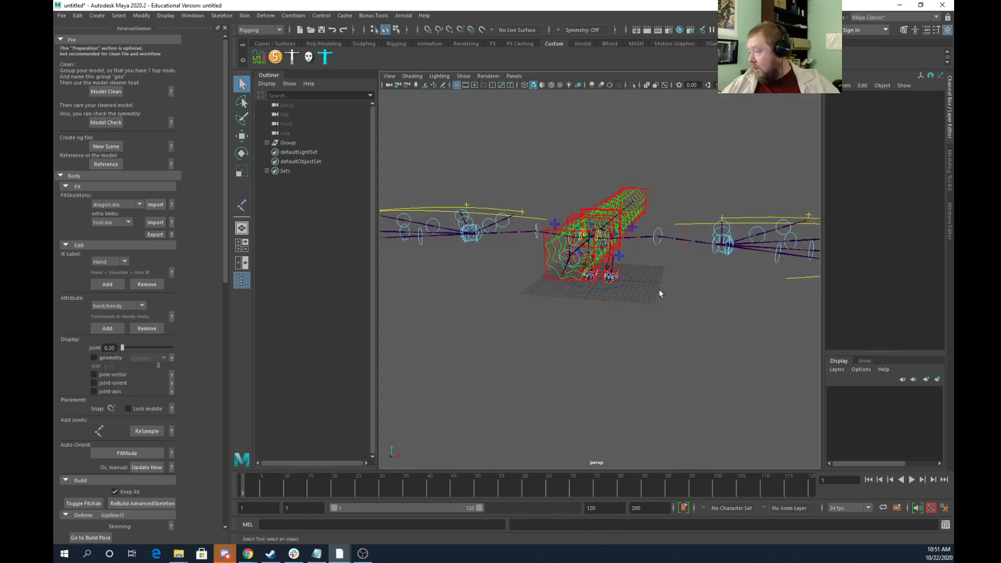
Raise the dragon's IKSplineNeck5_M control and move IKSplineNeck3_M to about X -0.1, Y 4.6, Z -3.9 to bend the neck
{"action": "left_click_drag", "start_coordinate": [659, 289], "coordinate": [489, 215], "text": "alt"}
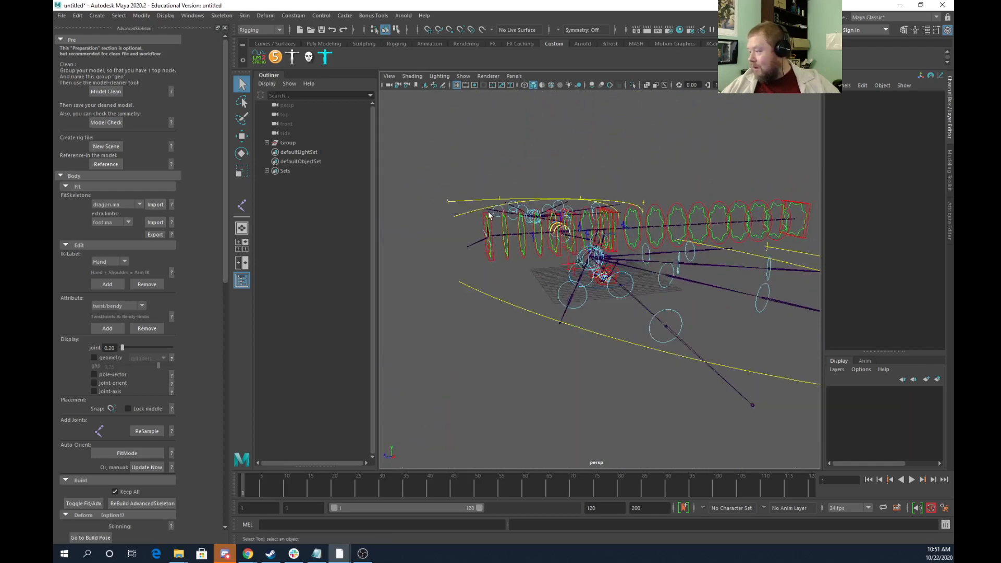
{"action": "left_click", "coordinate": [484, 218]}
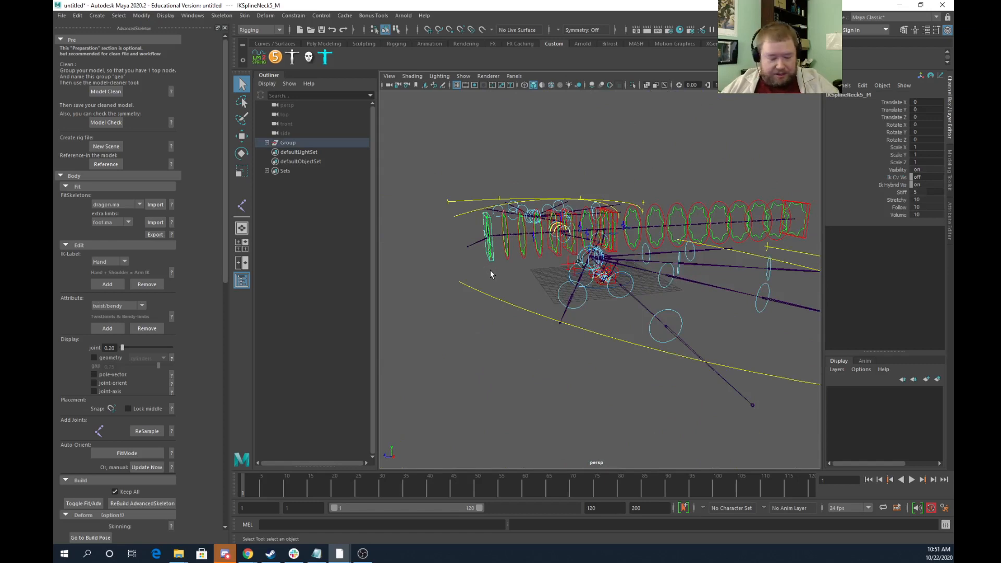
{"action": "key", "text": "w"}
{"action": "left_click_drag", "start_coordinate": [488, 237], "coordinate": [513, 143]}
{"action": "left_click", "coordinate": [501, 159]}
{"action": "left_click", "coordinate": [522, 186]}
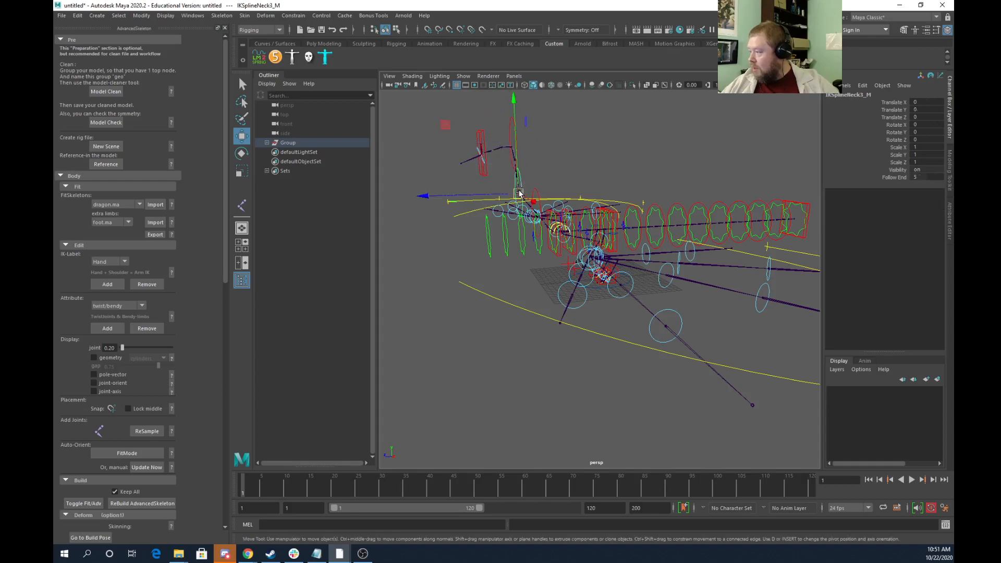
{"action": "left_click_drag", "start_coordinate": [521, 186], "coordinate": [536, 168]}
Inspect the dragon's wingCurve_R control and its Blend attribute
{"action": "left_click_drag", "start_coordinate": [505, 235], "coordinate": [607, 265], "text": "alt"}
{"action": "key", "text": "a"}
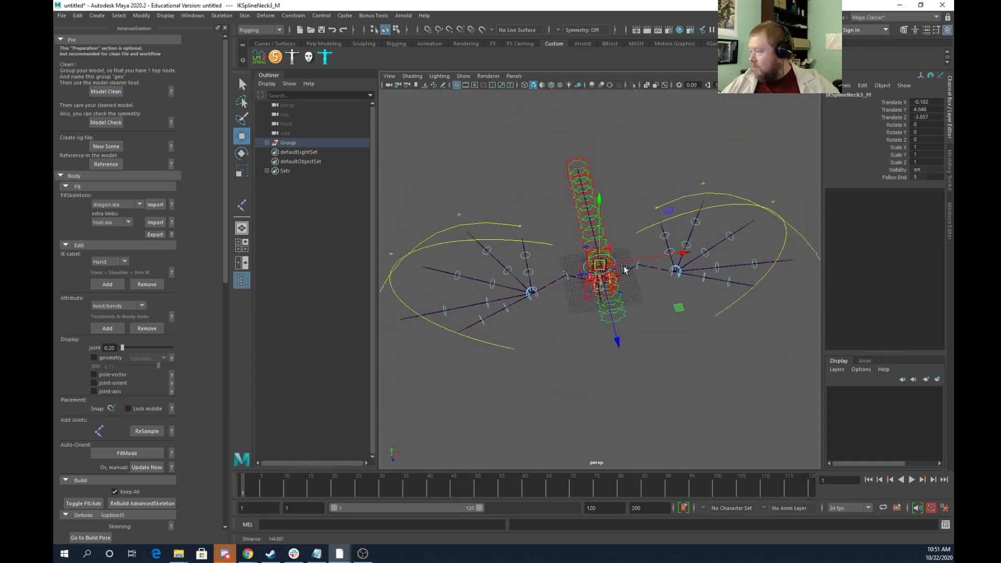
{"action": "left_click", "coordinate": [423, 306]}
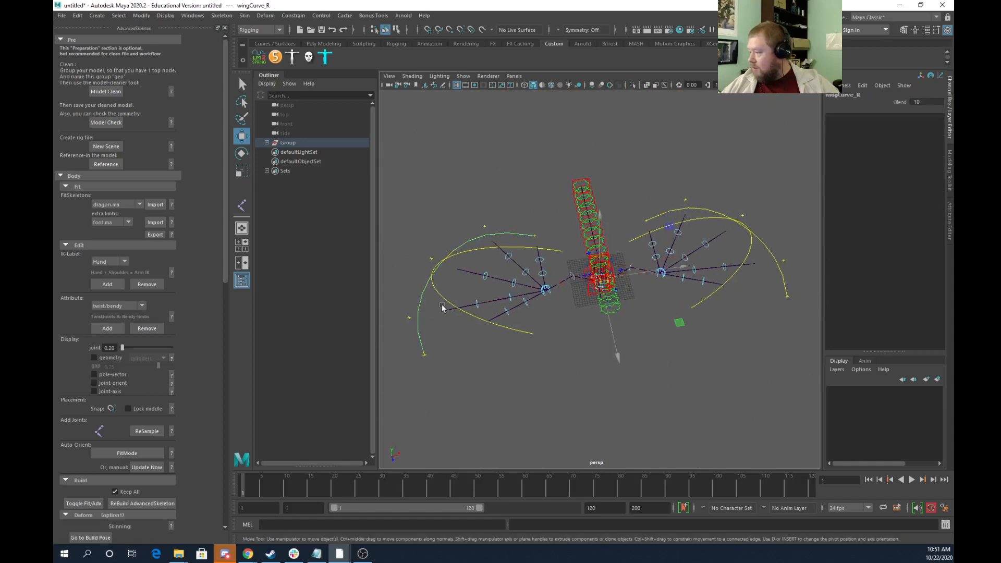
{"action": "left_click", "coordinate": [901, 103]}
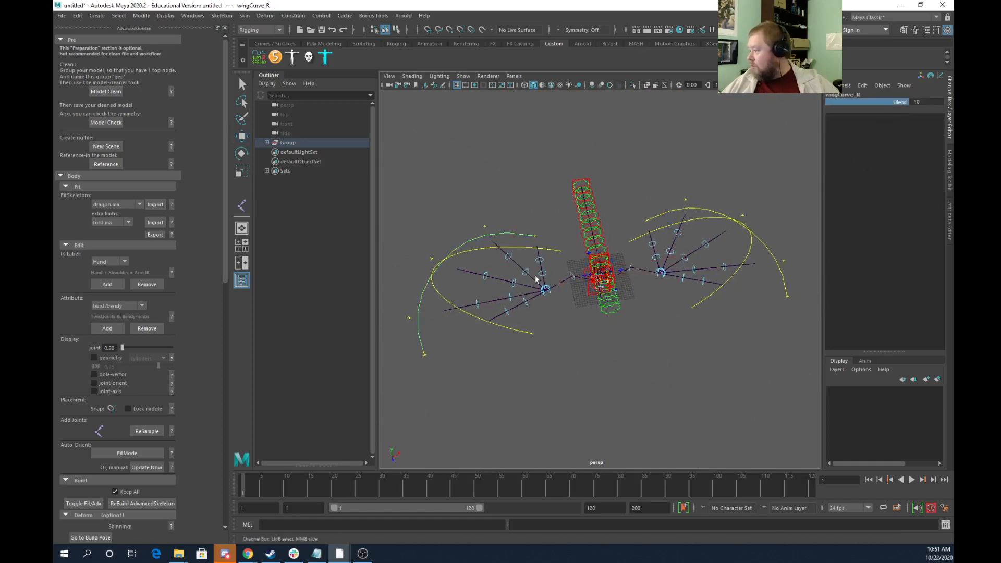
{"action": "left_click", "coordinate": [430, 258]}
{"action": "key", "text": "w"}
Try Index, Middle, Ring and Pinky Curl at 4.5 on the dragon's fingers_R control and undo the change
{"action": "left_click", "coordinate": [556, 253]}
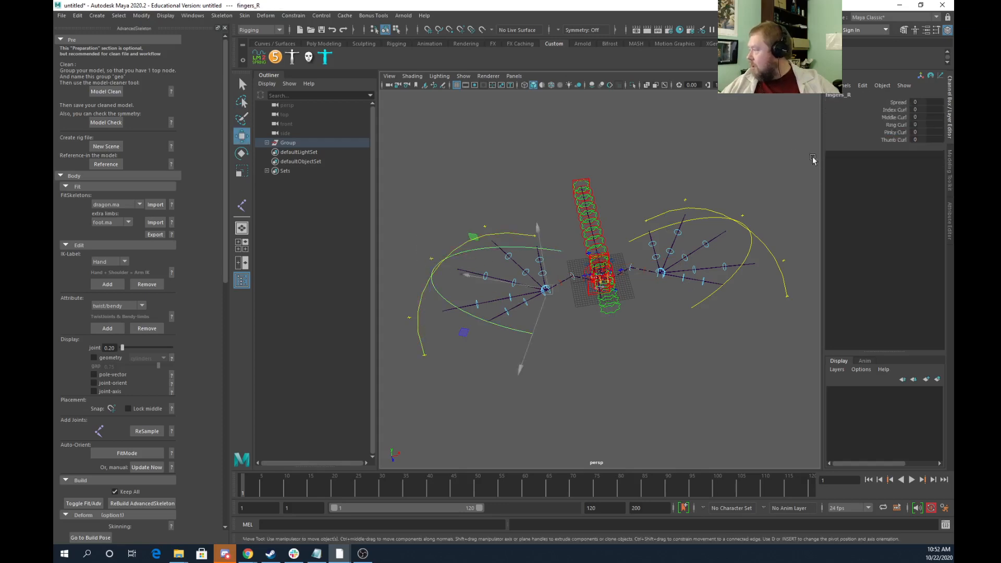
{"action": "left_click_drag", "start_coordinate": [894, 109], "coordinate": [896, 132]}
{"action": "middle_click_drag", "start_coordinate": [571, 253], "coordinate": [588, 259]}
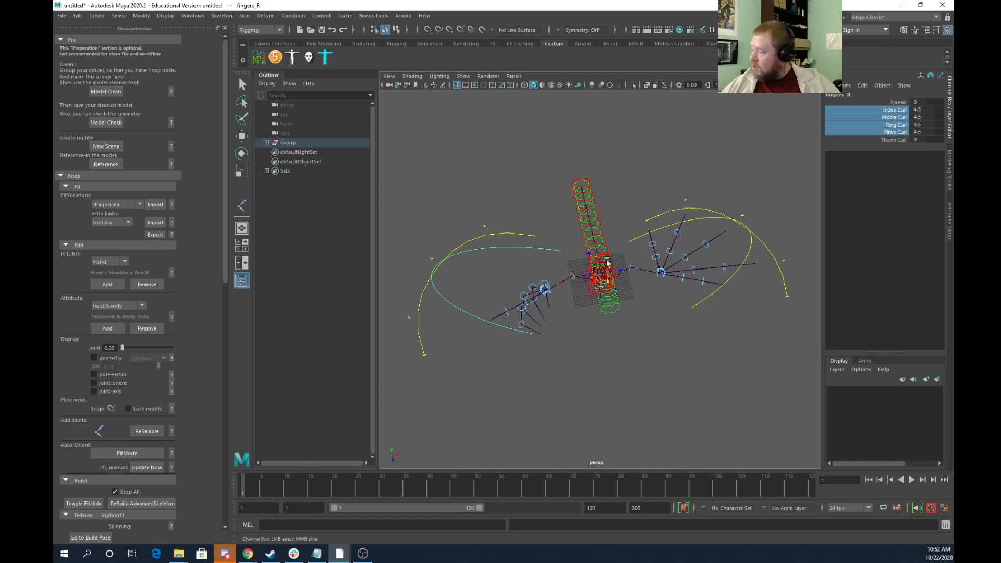
{"action": "left_click_drag", "start_coordinate": [613, 311], "coordinate": [641, 257], "text": "alt"}
{"action": "key", "text": "ctrl+z"}
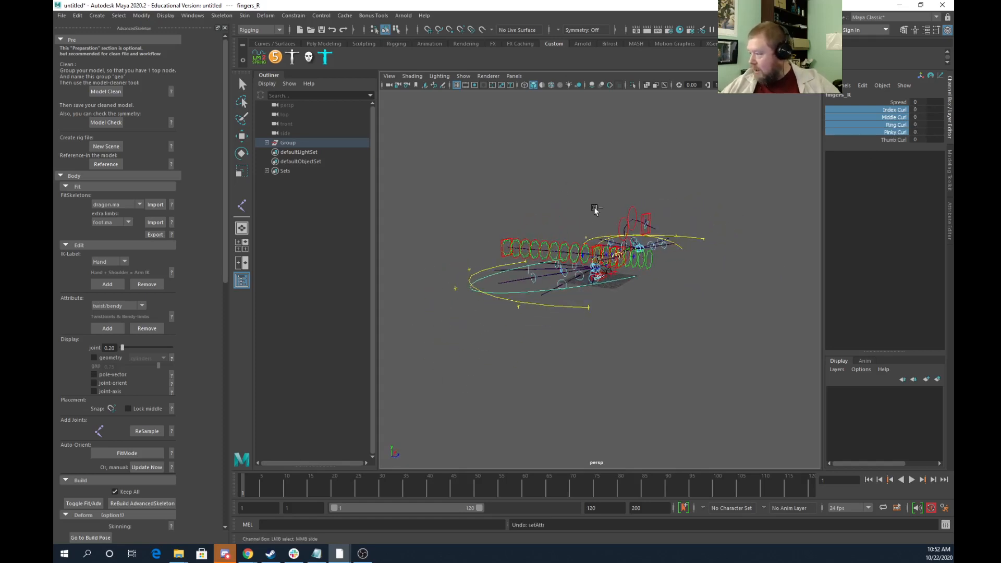
Start a new scene, discarding the unsaved dragon rig
{"action": "left_click", "coordinate": [62, 15]}
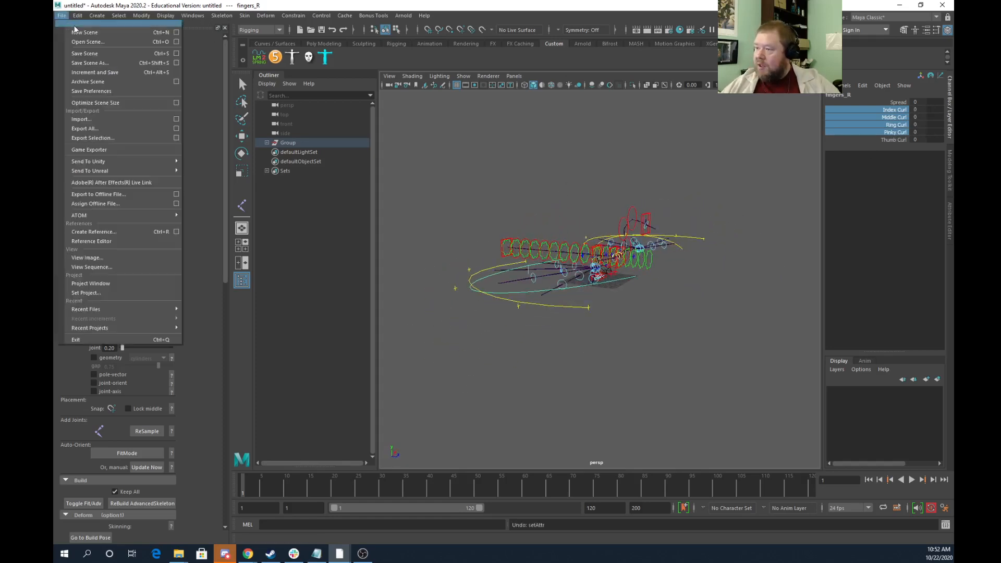
{"action": "left_click", "coordinate": [75, 27]}
{"action": "left_click", "coordinate": [499, 279]}
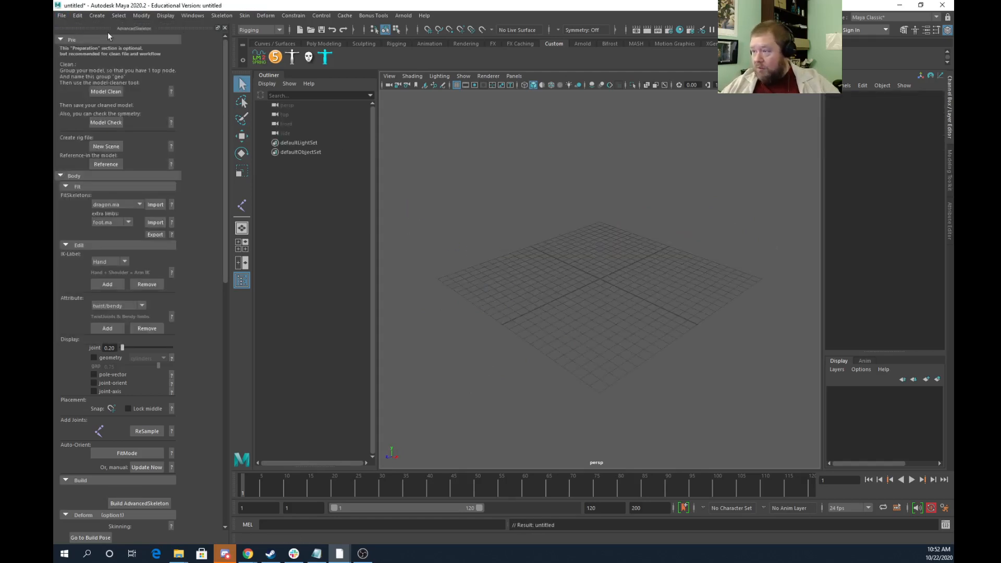
{"action": "left_click", "coordinate": [62, 15]}
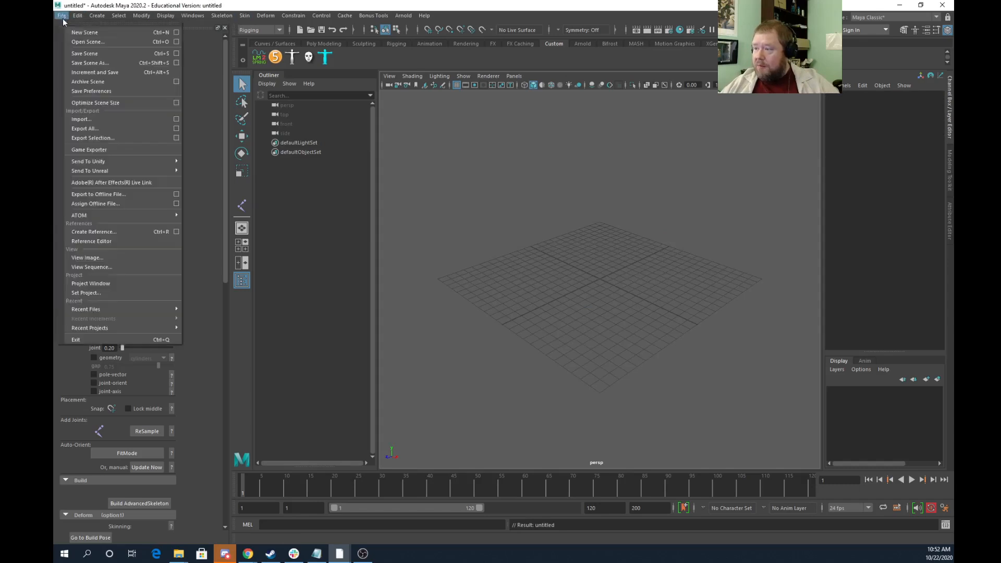
{"action": "left_click", "coordinate": [85, 47]}
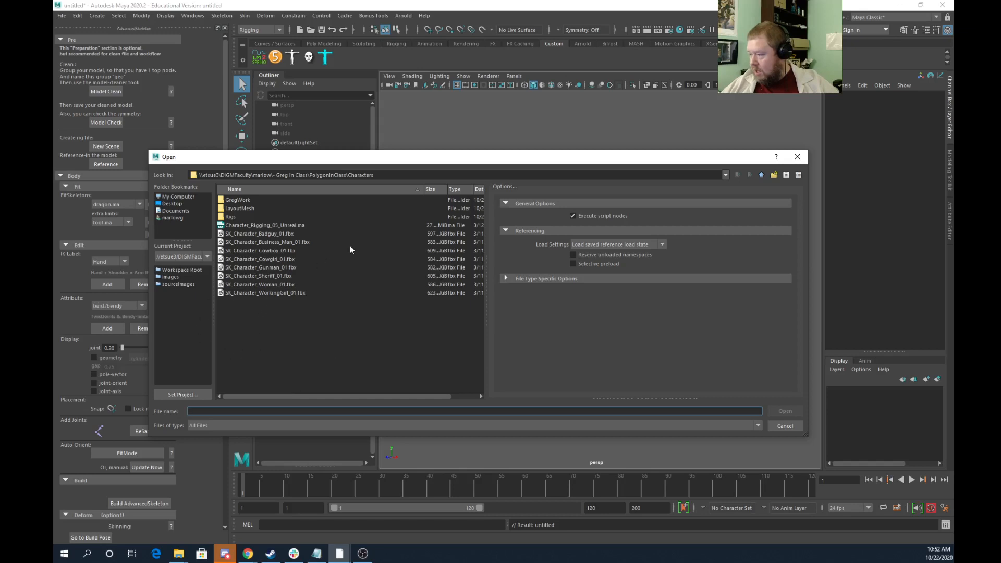
{"action": "left_click", "coordinate": [270, 243]}
{"action": "left_click", "coordinate": [796, 413]}
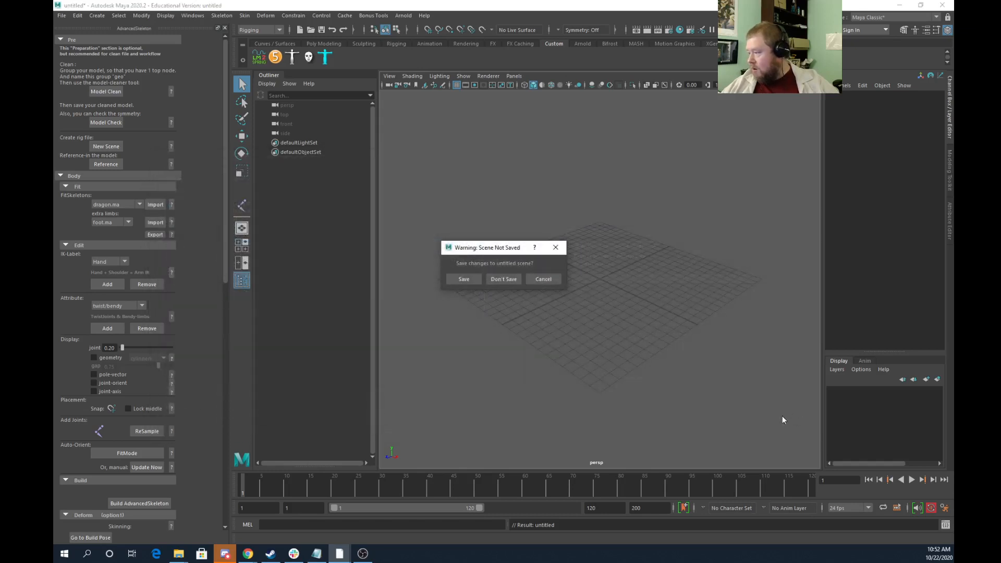
{"action": "left_click", "coordinate": [555, 281]}
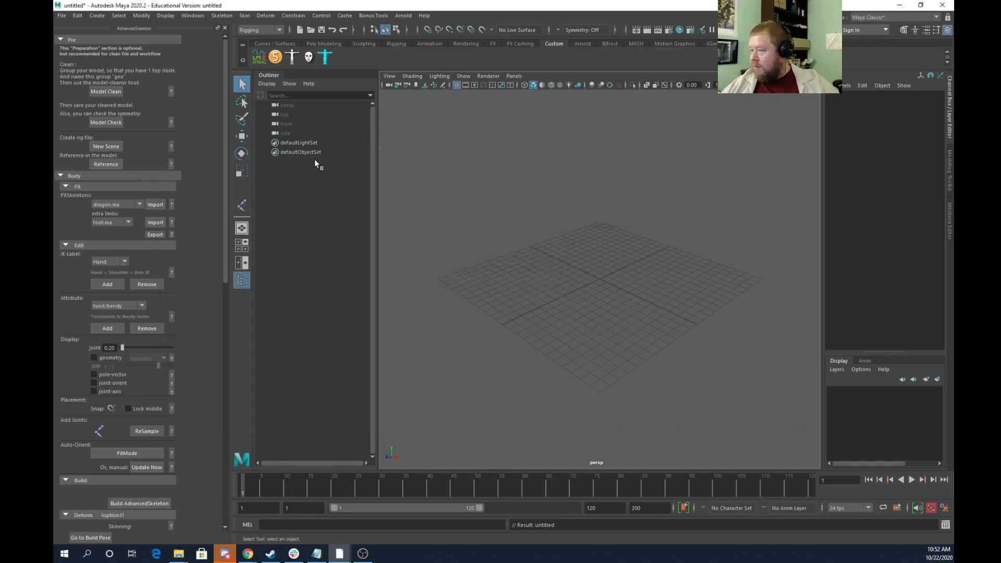
Open the SK_Character_Badguy_01.fbx character file without saving the untitled scene
{"action": "left_click", "coordinate": [62, 15]}
{"action": "left_click", "coordinate": [158, 86]}
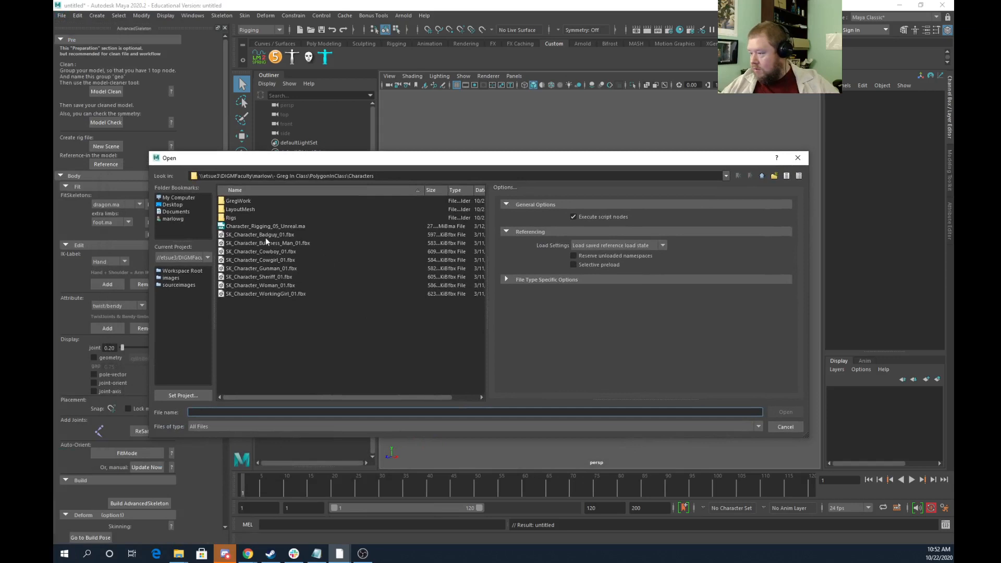
{"action": "left_click", "coordinate": [265, 235]}
{"action": "left_click", "coordinate": [793, 413]}
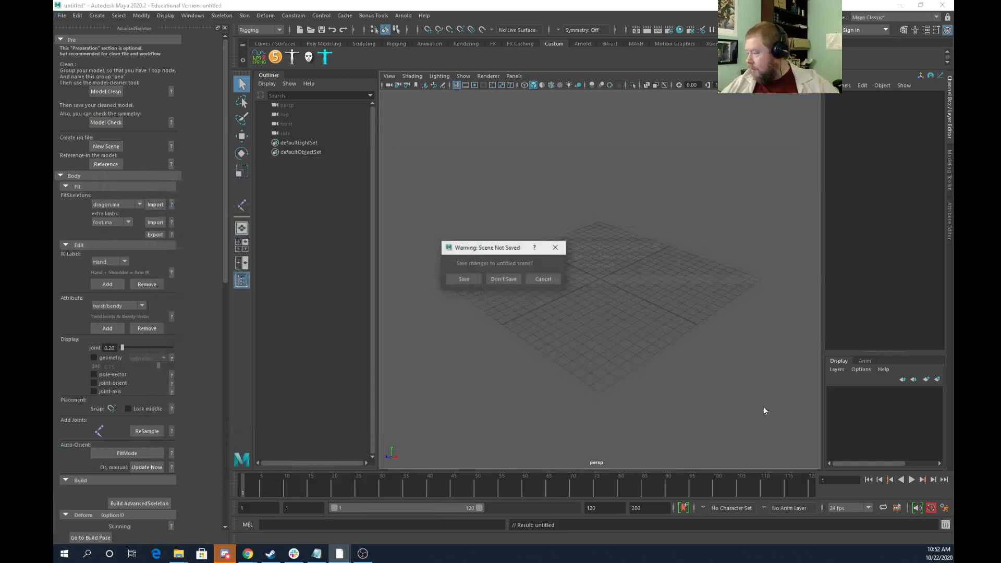
{"action": "left_click", "coordinate": [514, 281]}
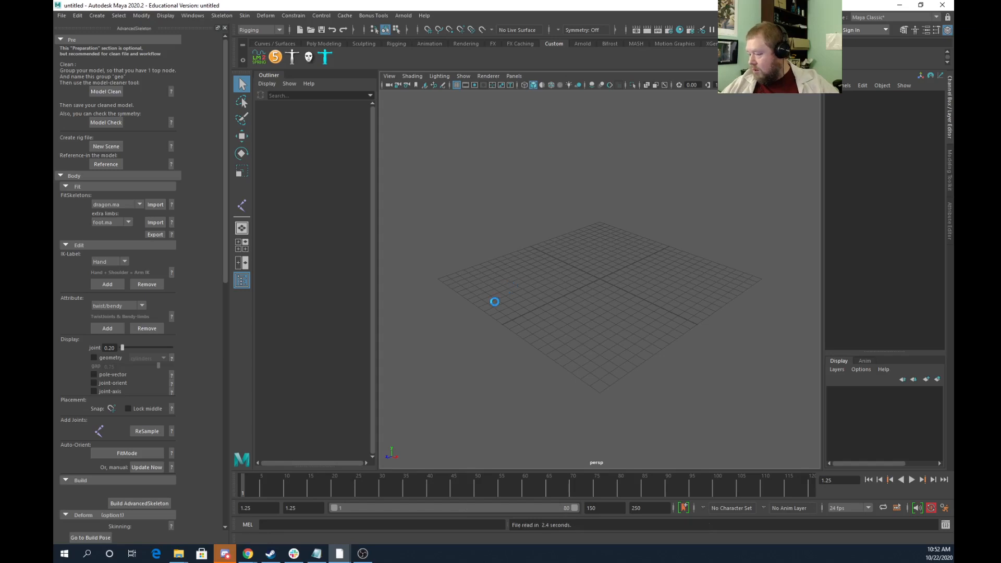
Expand the character's full Root hierarchy and collapse its Pelvis branch to examine the ik_foot_root and ik_hand_root joints
{"action": "scroll", "coordinate": [579, 319], "scroll_direction": "down", "scroll_amount": 5}
{"action": "left_click_drag", "start_coordinate": [584, 308], "coordinate": [563, 310], "text": "alt"}
{"action": "middle_click_drag", "start_coordinate": [563, 310], "coordinate": [505, 365], "text": "alt"}
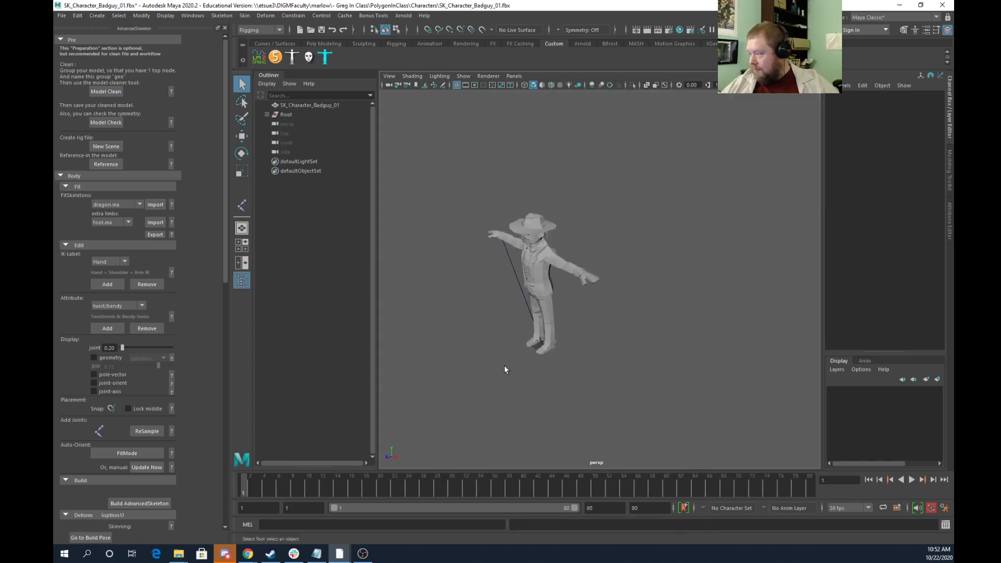
{"action": "left_click_drag", "start_coordinate": [504, 365], "coordinate": [545, 335], "text": "alt"}
{"action": "right_click_drag", "start_coordinate": [552, 339], "coordinate": [574, 319], "text": "alt"}
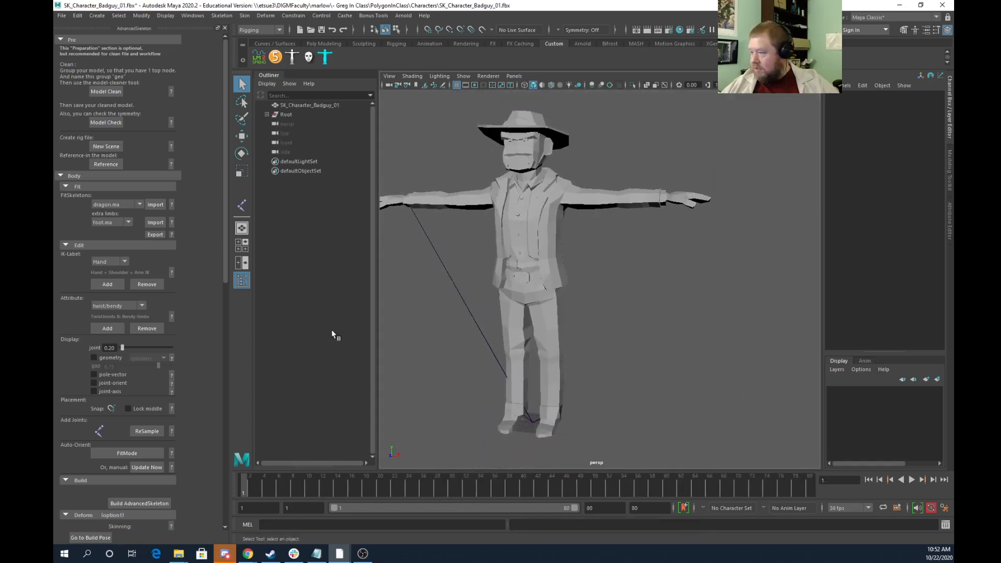
{"action": "left_click", "coordinate": [267, 114], "text": "shift"}
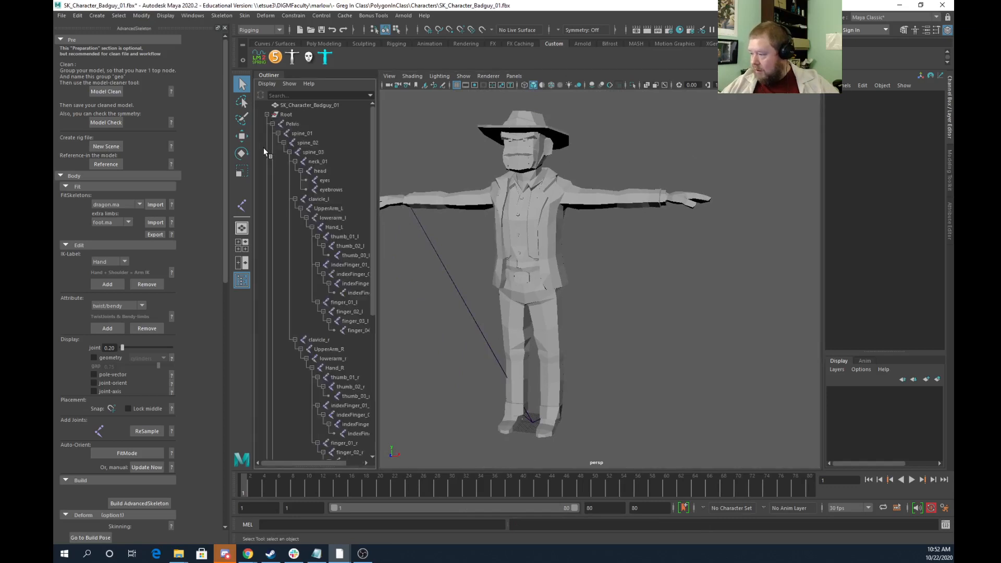
{"action": "left_click", "coordinate": [272, 123]}
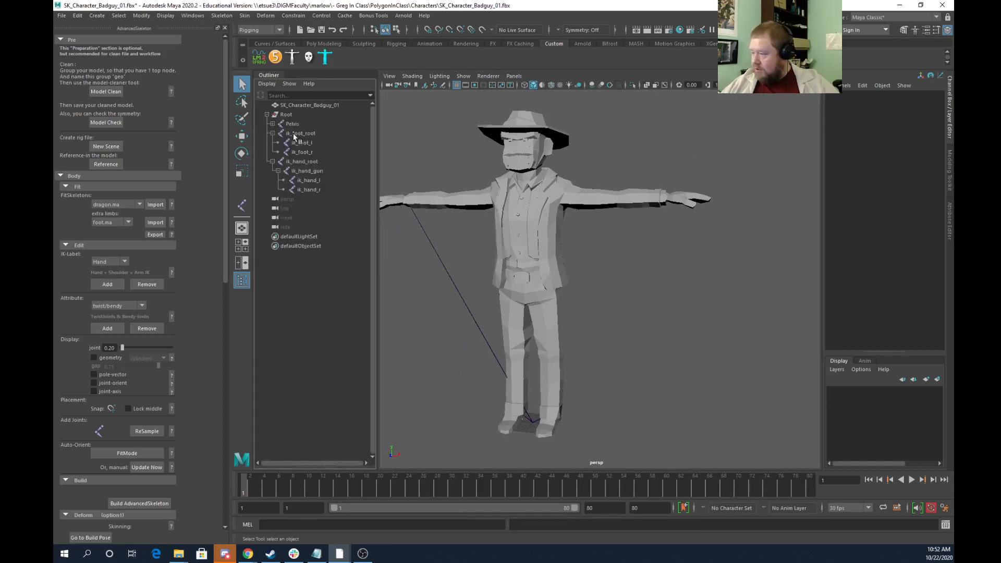
Turn on X-Ray Joints shading so the skeleton displays through the character mesh
{"action": "left_click", "coordinate": [412, 76]}
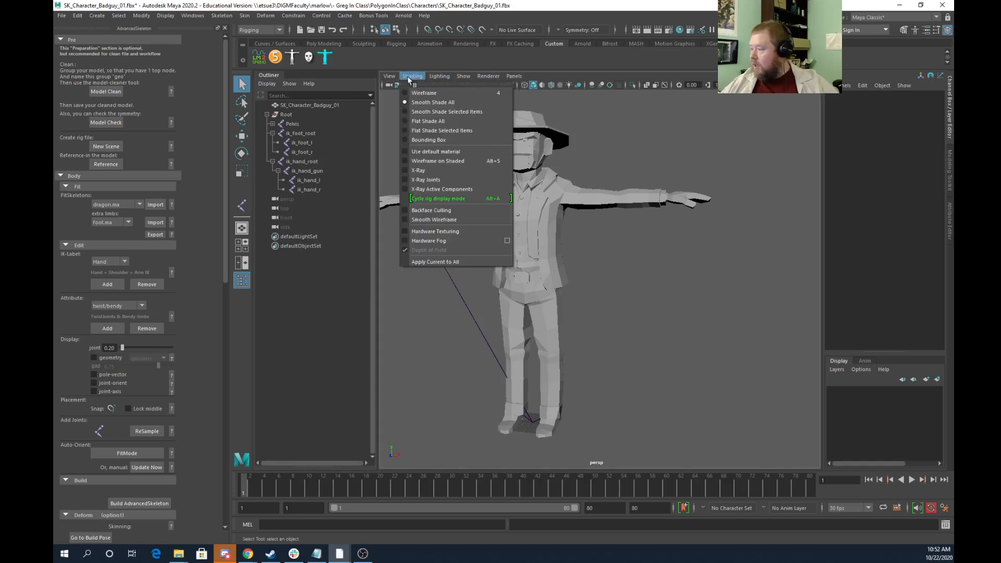
{"action": "left_click", "coordinate": [432, 179]}
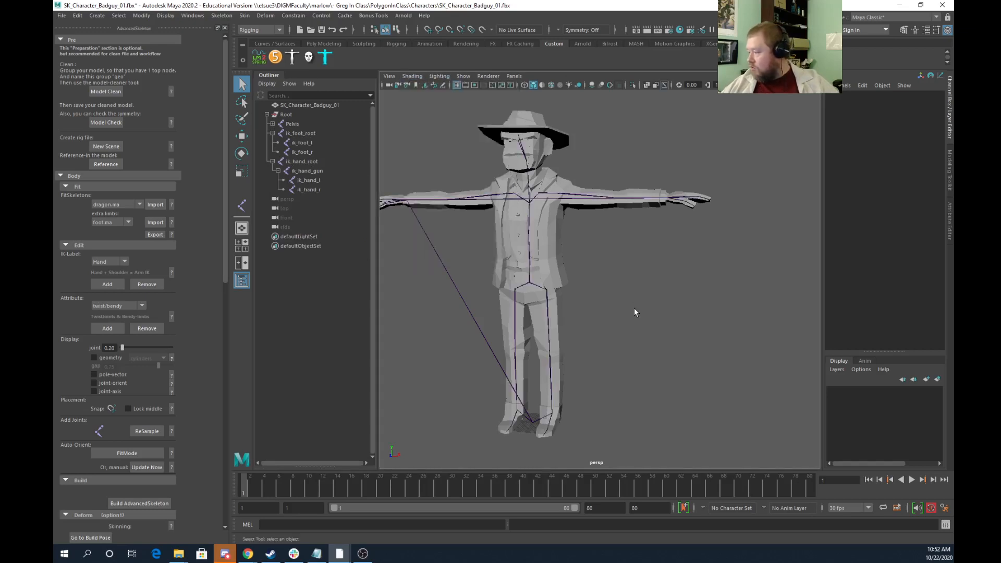
Delete the ik_foot_root and ik_hand_root joint hierarchies, including the ik_foot, ik_hand_gun and ik_hand joints, from the character's Root
{"action": "middle_click_drag", "start_coordinate": [623, 340], "coordinate": [667, 312], "text": "alt"}
{"action": "left_click", "coordinate": [590, 250]}
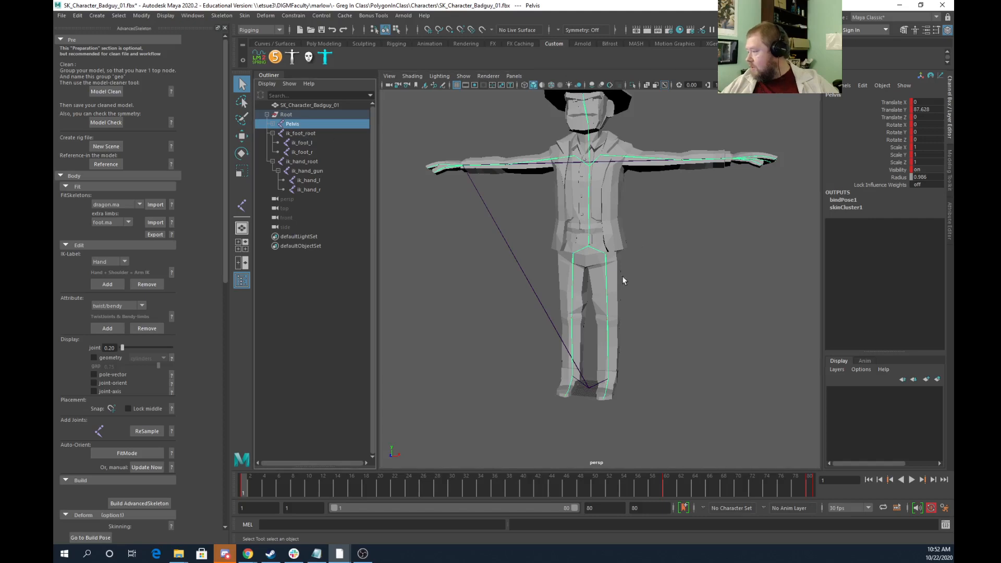
{"action": "left_click", "coordinate": [301, 133]}
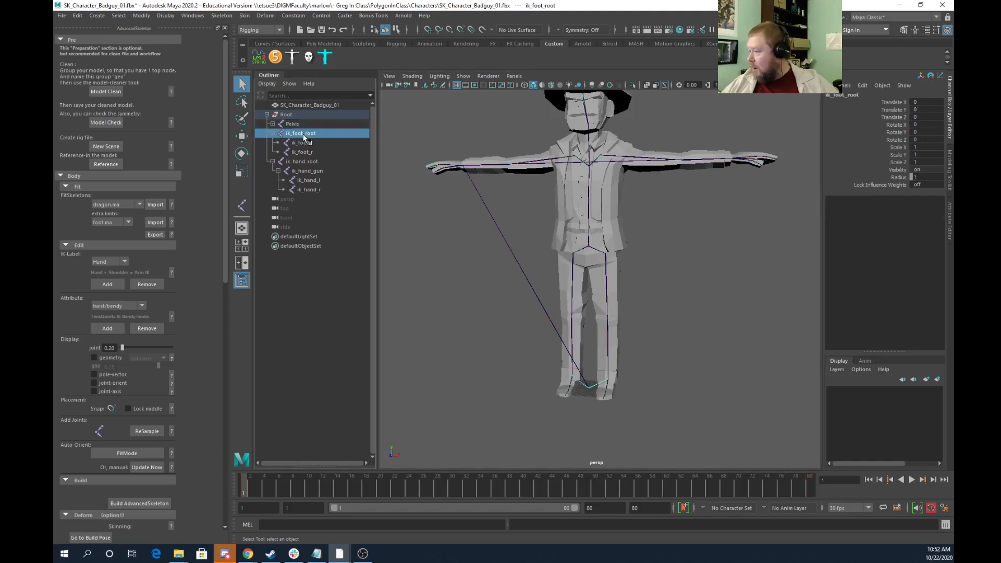
{"action": "left_click", "coordinate": [306, 163], "text": "shift"}
{"action": "left_click", "coordinate": [308, 190], "text": "shift"}
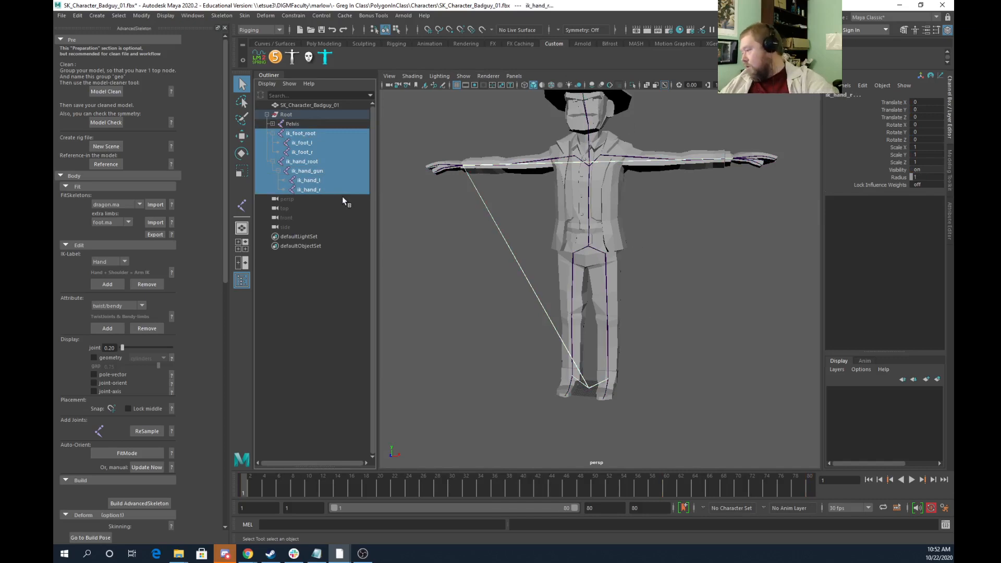
{"action": "key", "text": "Delete"}
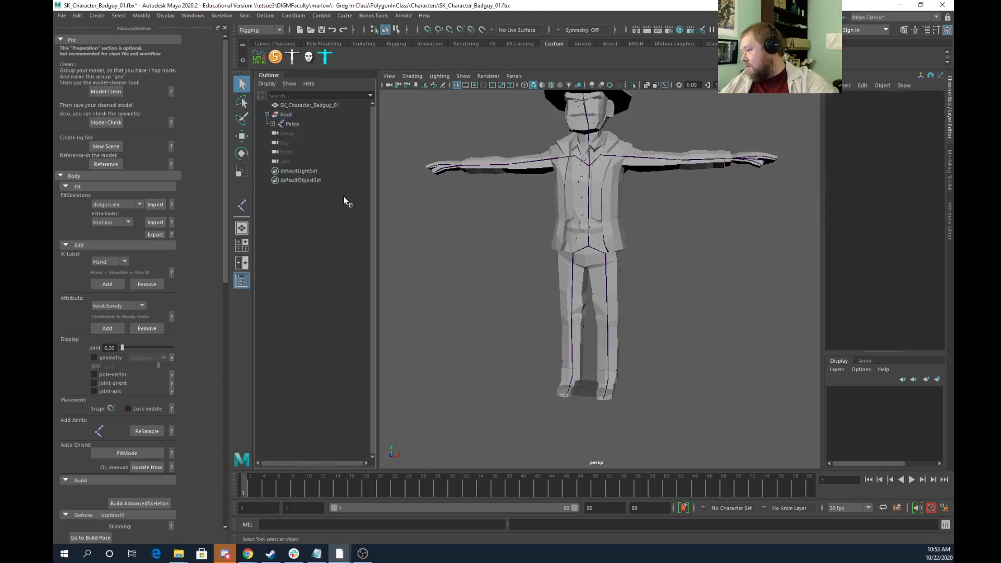
Move the Pelvis joint hierarchy out from under Root to the scene's top level and delete the old Root node
{"action": "scroll", "coordinate": [581, 283], "scroll_direction": "down", "scroll_amount": 4}
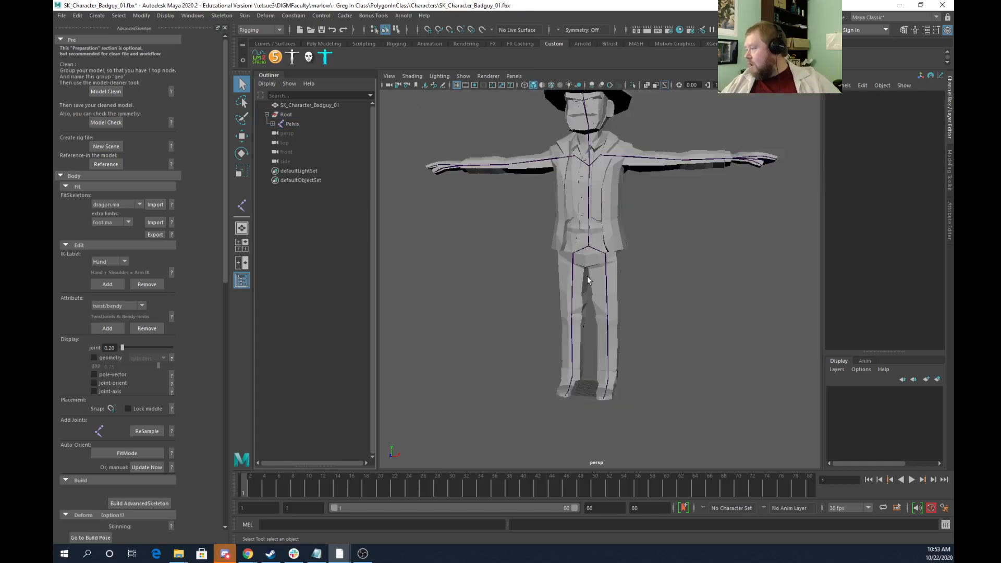
{"action": "left_click_drag", "start_coordinate": [581, 282], "coordinate": [583, 298], "text": "alt"}
{"action": "scroll", "coordinate": [583, 298], "scroll_direction": "up", "scroll_amount": 3}
{"action": "scroll", "coordinate": [583, 299], "scroll_direction": "up", "scroll_amount": 2}
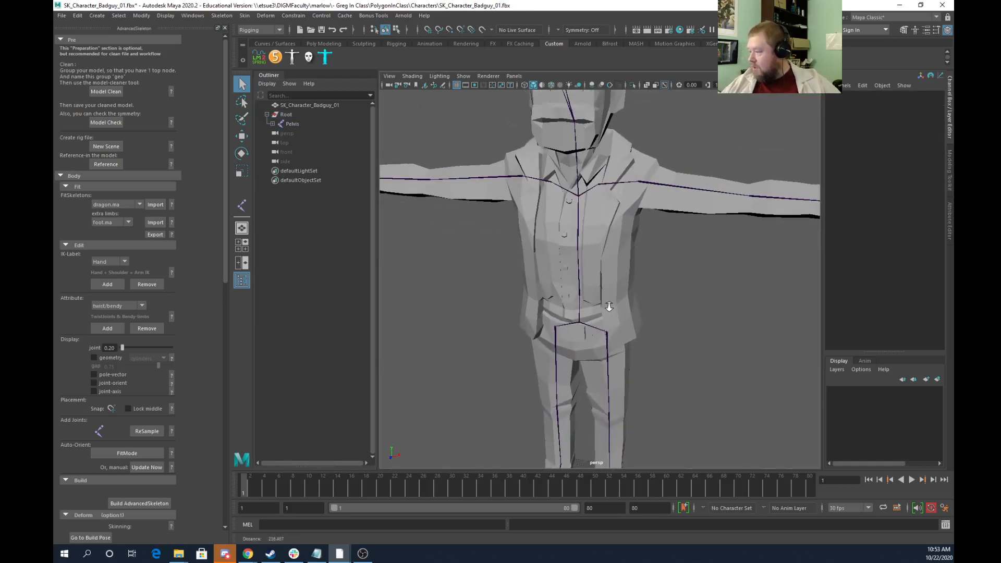
{"action": "left_click", "coordinate": [288, 124]}
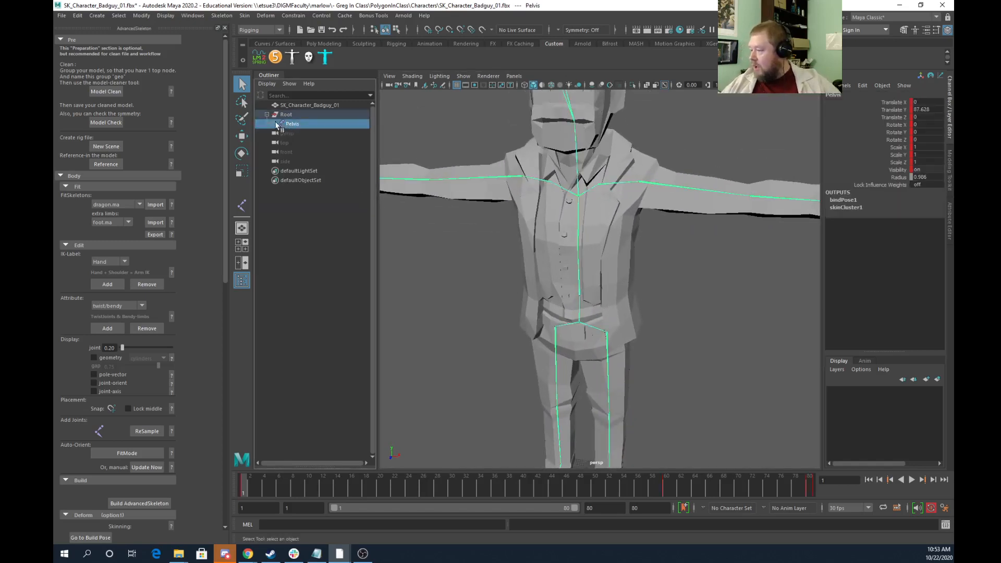
{"action": "left_click", "coordinate": [273, 125], "text": "shift"}
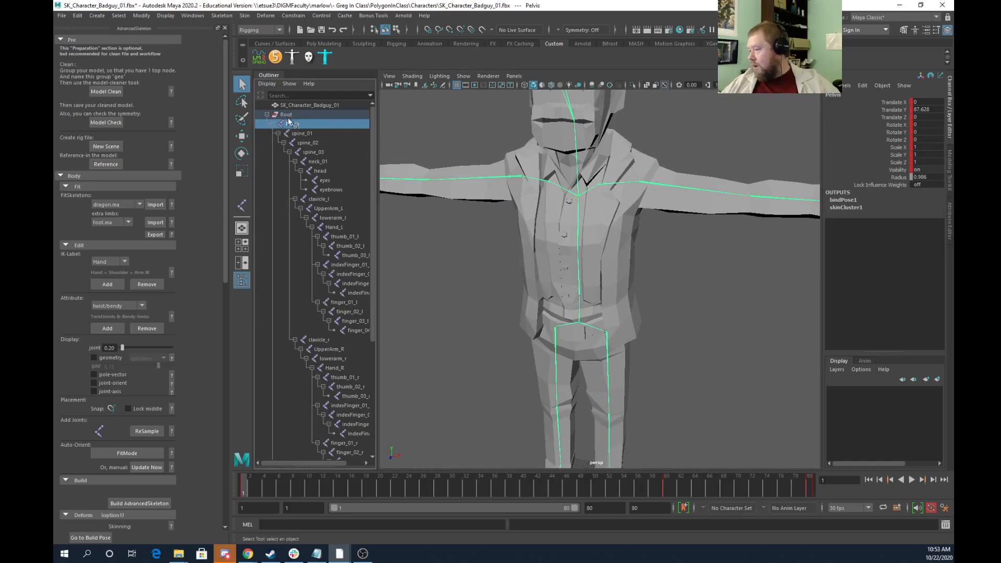
{"action": "left_click", "coordinate": [290, 115]}
{"action": "left_click", "coordinate": [292, 125]}
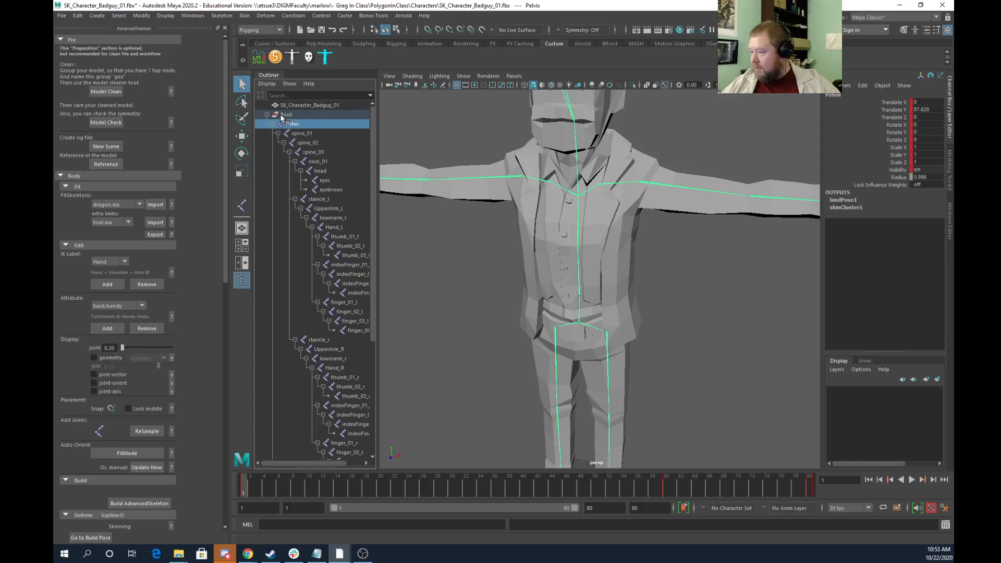
{"action": "left_click", "coordinate": [283, 117]}
{"action": "middle_click_drag", "start_coordinate": [282, 116], "coordinate": [290, 111]}
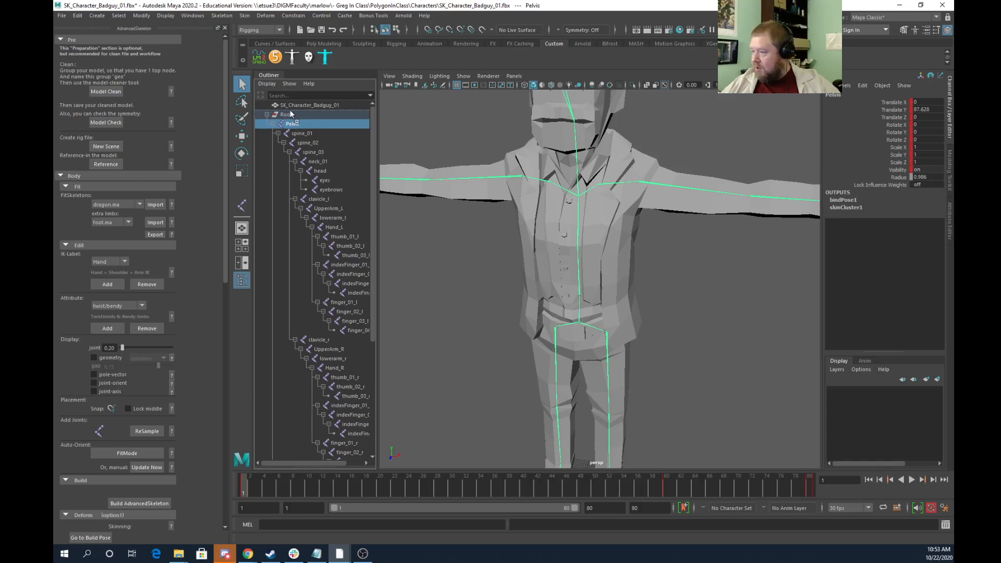
{"action": "left_click", "coordinate": [290, 124]}
{"action": "key", "text": "Delete"}
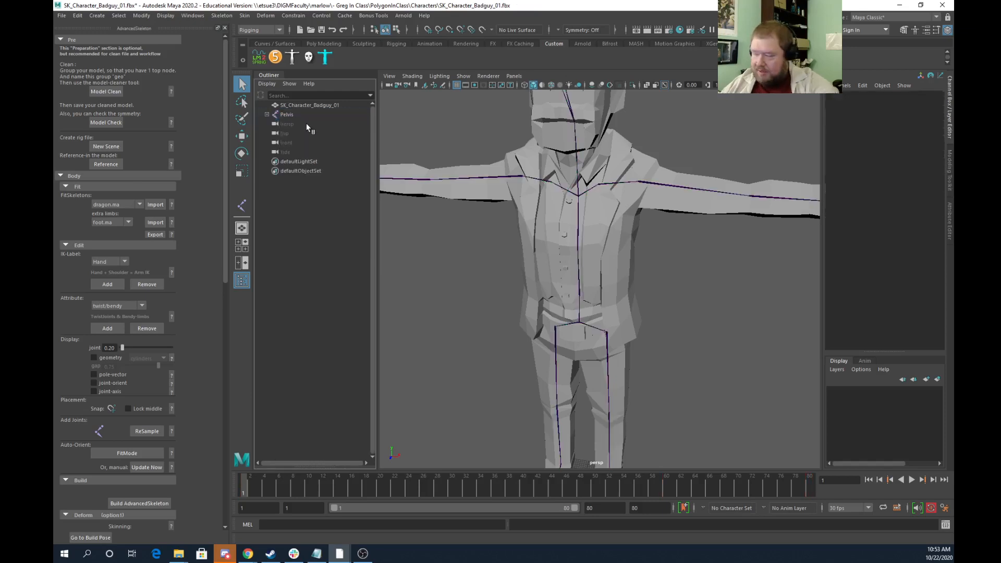
Rename the Pelvis joint as Root
{"action": "double_click", "coordinate": [286, 114]}
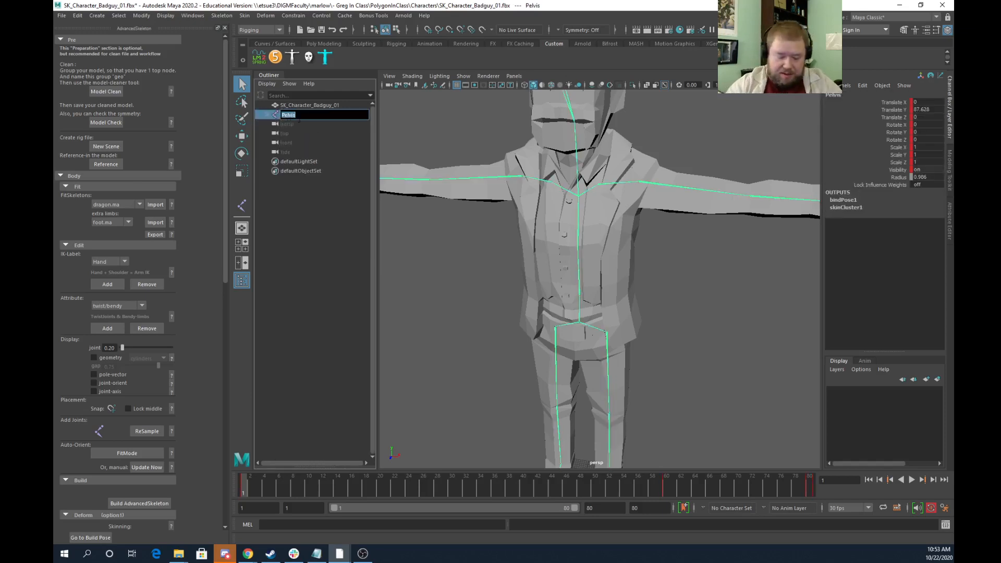
{"action": "type", "text": "Root"}
{"action": "key", "text": "Return"}
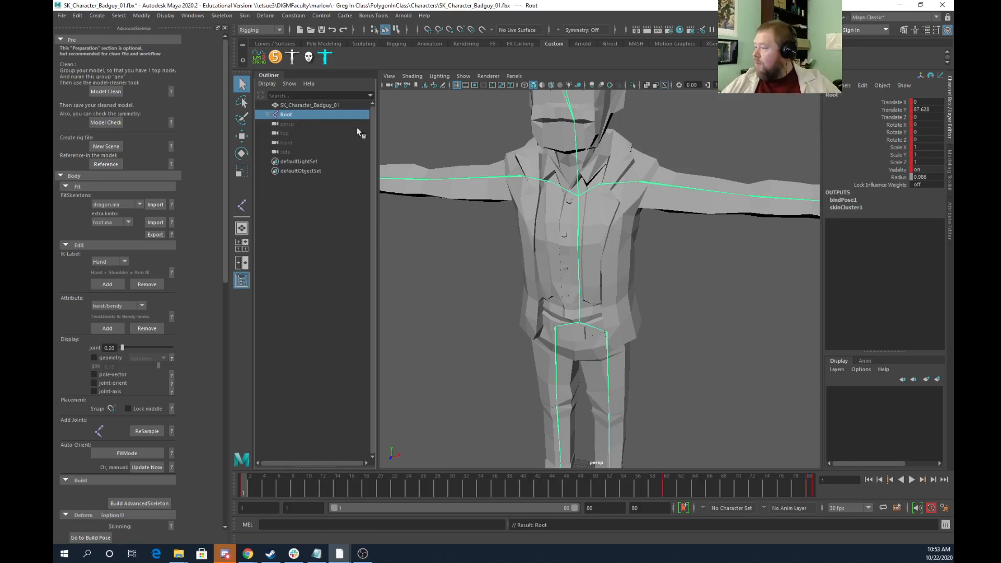
Rotate the UpperArm_L joint about -79 degrees around Z to test how it deforms the mesh, and undo the rotation
{"action": "scroll", "coordinate": [540, 215], "scroll_direction": "down", "scroll_amount": 6}
{"action": "scroll", "coordinate": [605, 240], "scroll_direction": "up", "scroll_amount": 4}
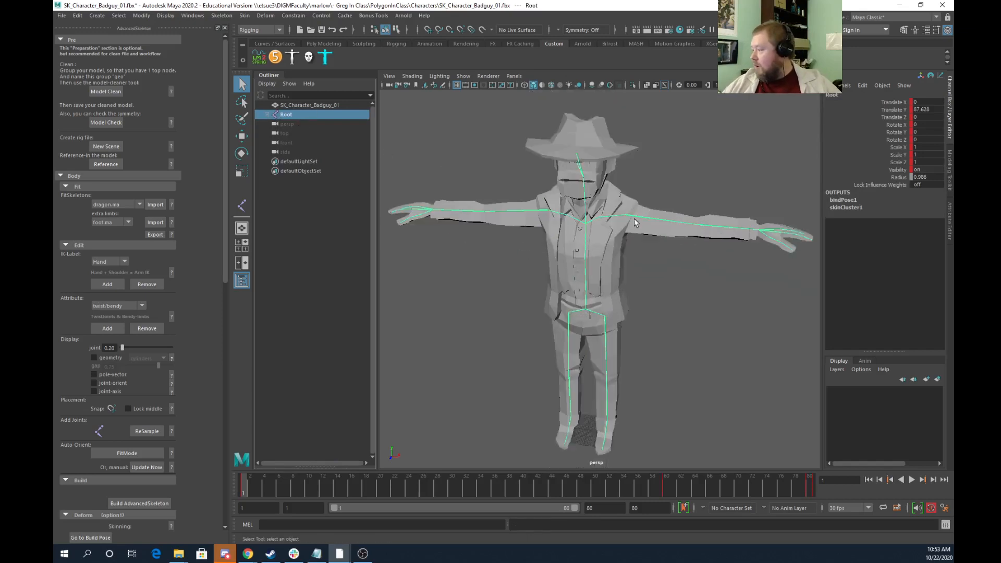
{"action": "left_click", "coordinate": [634, 215]}
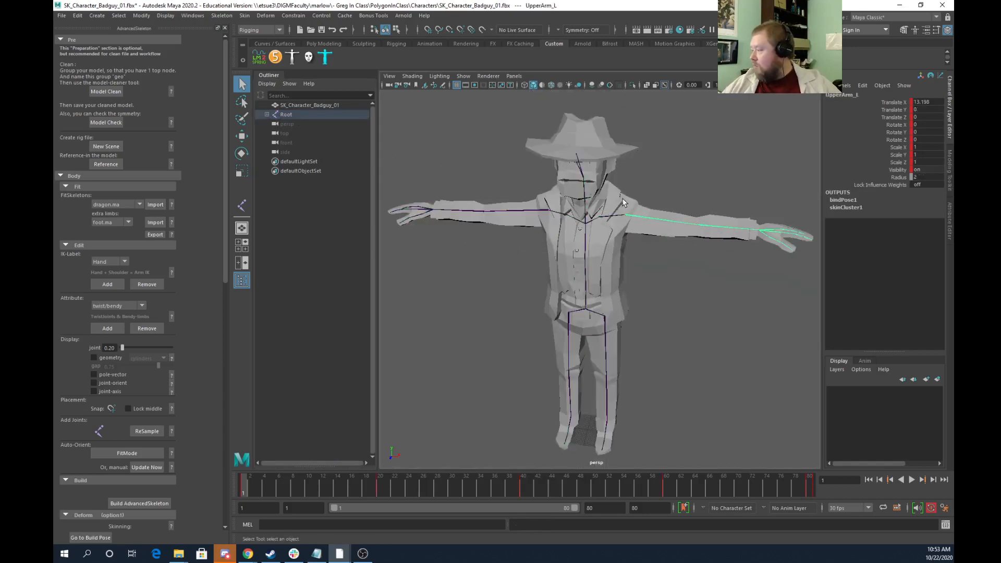
{"action": "key", "text": "e"}
{"action": "left_click_drag", "start_coordinate": [694, 174], "coordinate": [682, 285]}
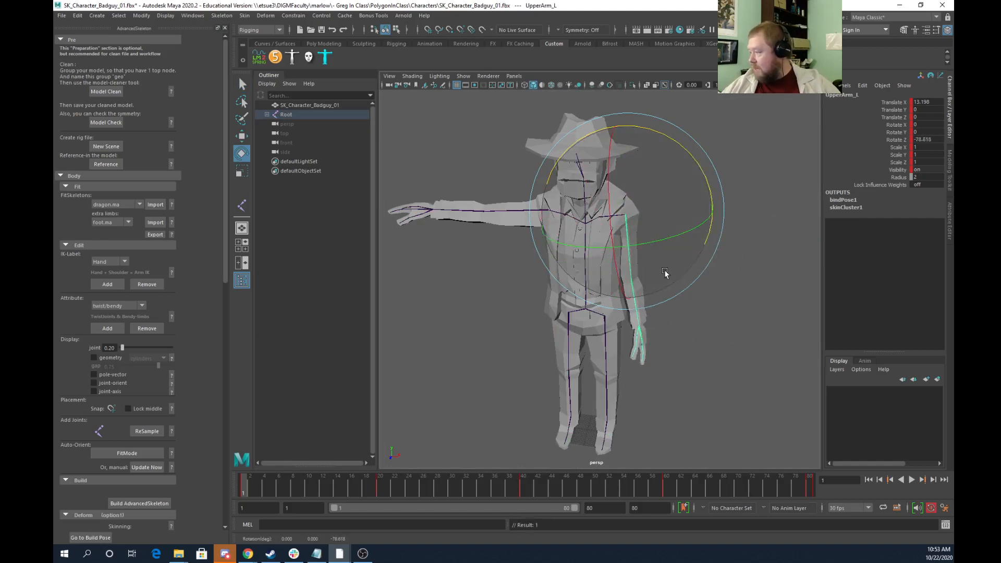
{"action": "key", "text": "ctrl+z"}
{"action": "left_click", "coordinate": [734, 360]}
Unbind the skin of the SK_Character_Badguy_01 mesh from its skeleton
{"action": "scroll", "coordinate": [724, 356], "scroll_direction": "up", "scroll_amount": 2}
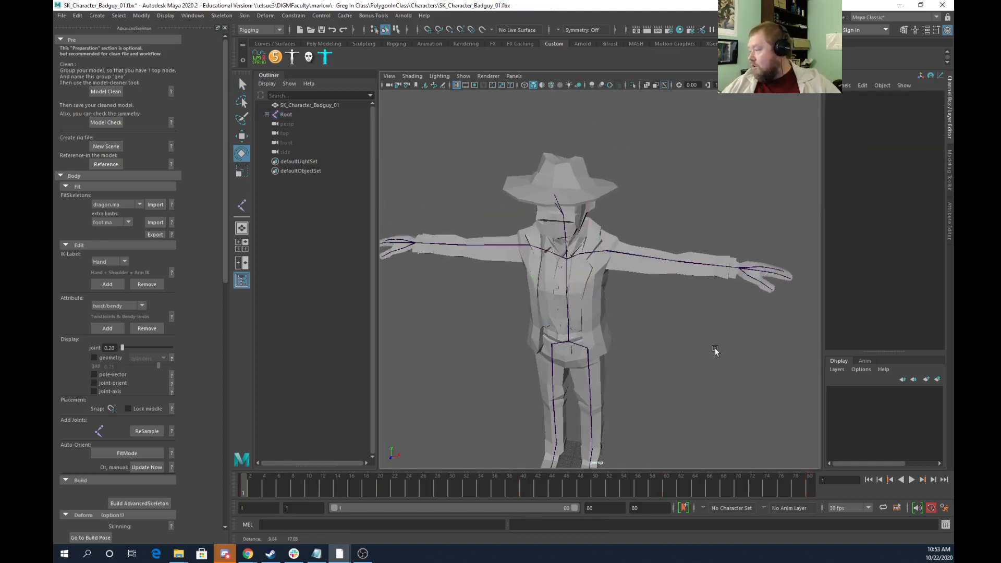
{"action": "left_click", "coordinate": [615, 275]}
{"action": "left_click", "coordinate": [243, 17]}
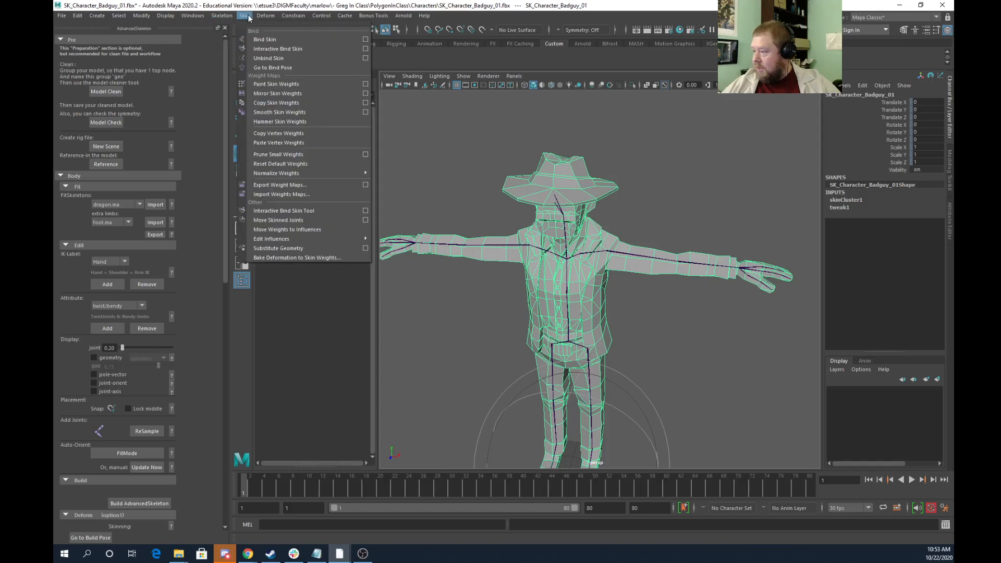
{"action": "left_click", "coordinate": [303, 58]}
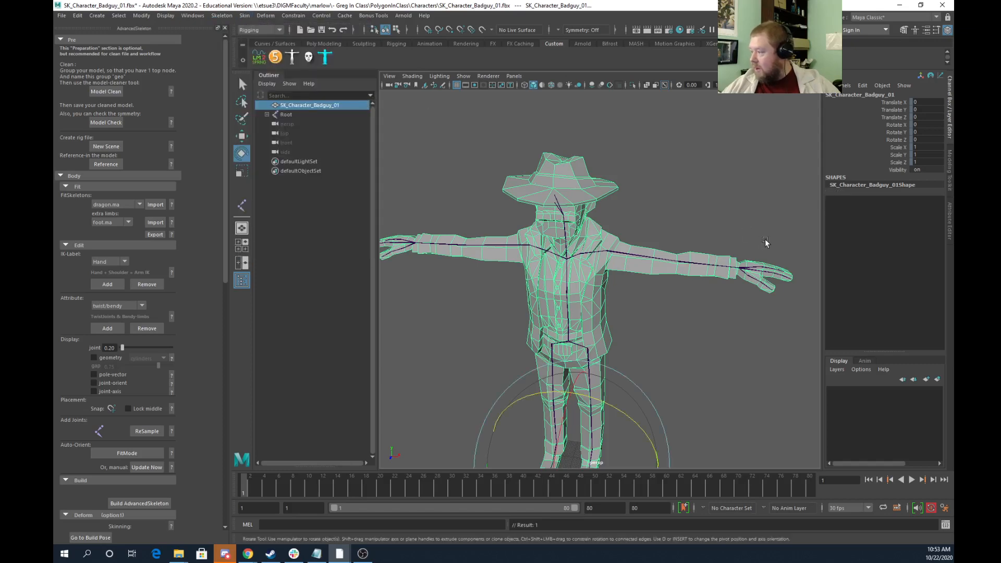
{"action": "left_click", "coordinate": [683, 235]}
Delete the left arm's whole joint chain, starting from the clavicle_l joint
{"action": "left_click_drag", "start_coordinate": [658, 249], "coordinate": [722, 226], "text": "alt"}
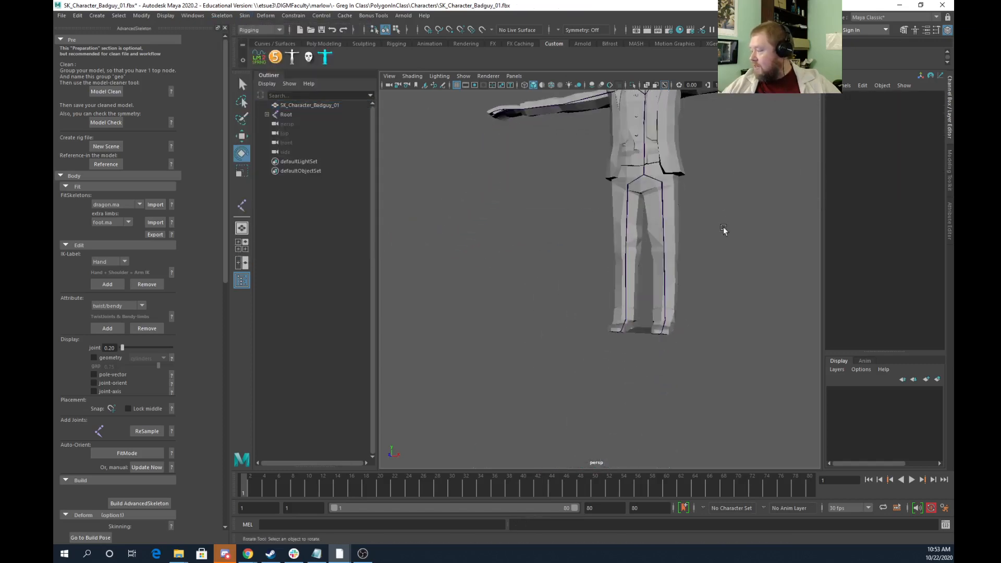
{"action": "middle_click_drag", "start_coordinate": [722, 226], "coordinate": [649, 345], "text": "alt"}
{"action": "right_click_drag", "start_coordinate": [649, 345], "coordinate": [633, 289], "text": "alt"}
{"action": "left_click_drag", "start_coordinate": [634, 287], "coordinate": [704, 290], "text": "alt"}
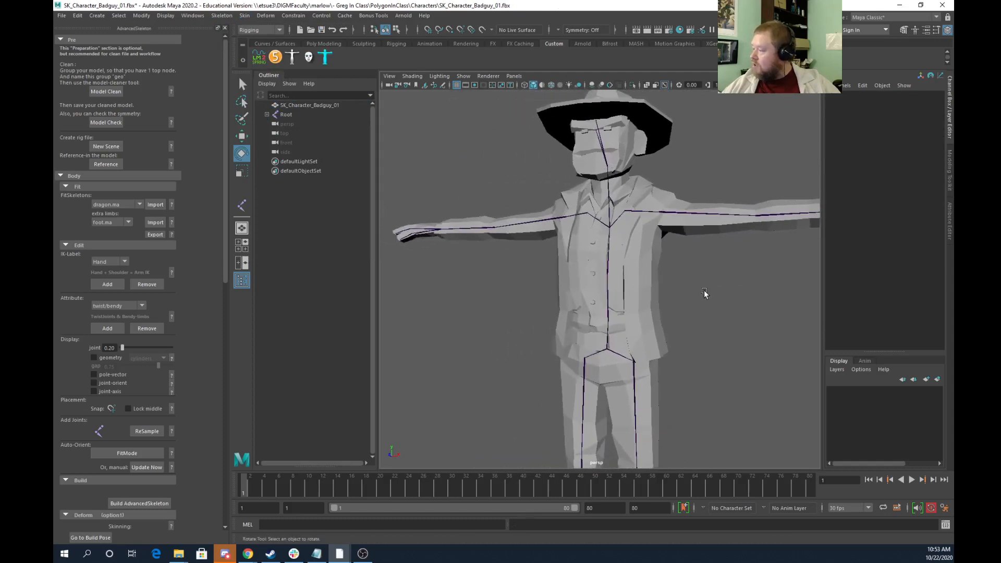
{"action": "left_click", "coordinate": [676, 211]}
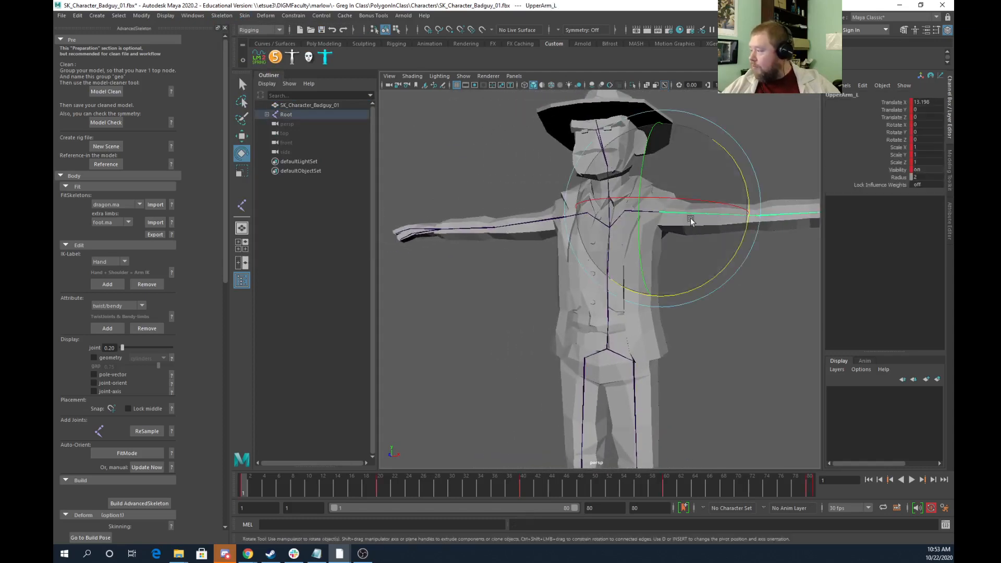
{"action": "scroll", "coordinate": [747, 273], "scroll_direction": "down", "scroll_amount": 4}
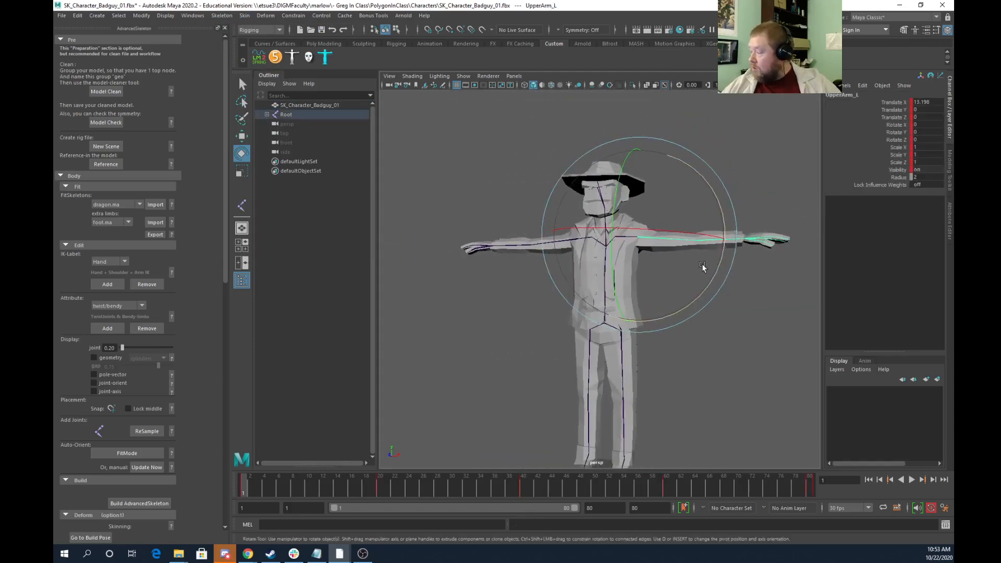
{"action": "left_click_drag", "start_coordinate": [702, 266], "coordinate": [647, 284], "text": "alt"}
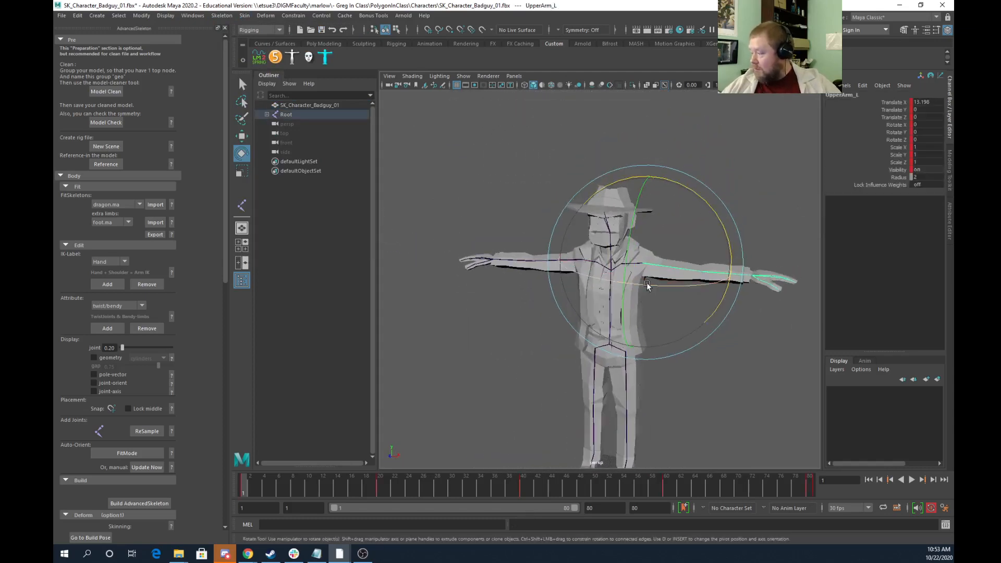
{"action": "left_click_drag", "start_coordinate": [686, 346], "coordinate": [616, 308], "text": "alt"}
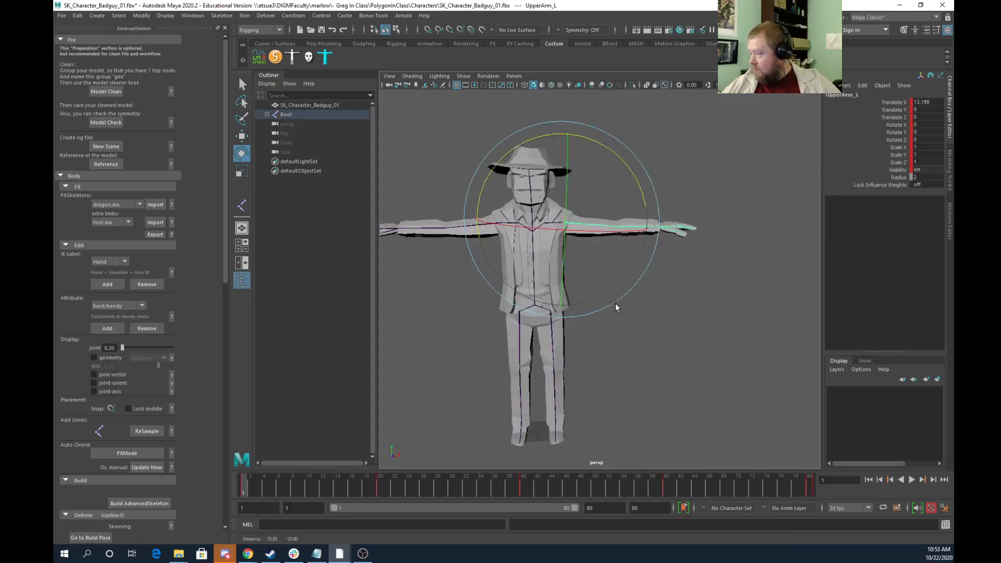
{"action": "left_click", "coordinate": [671, 329]}
{"action": "left_click", "coordinate": [545, 207]}
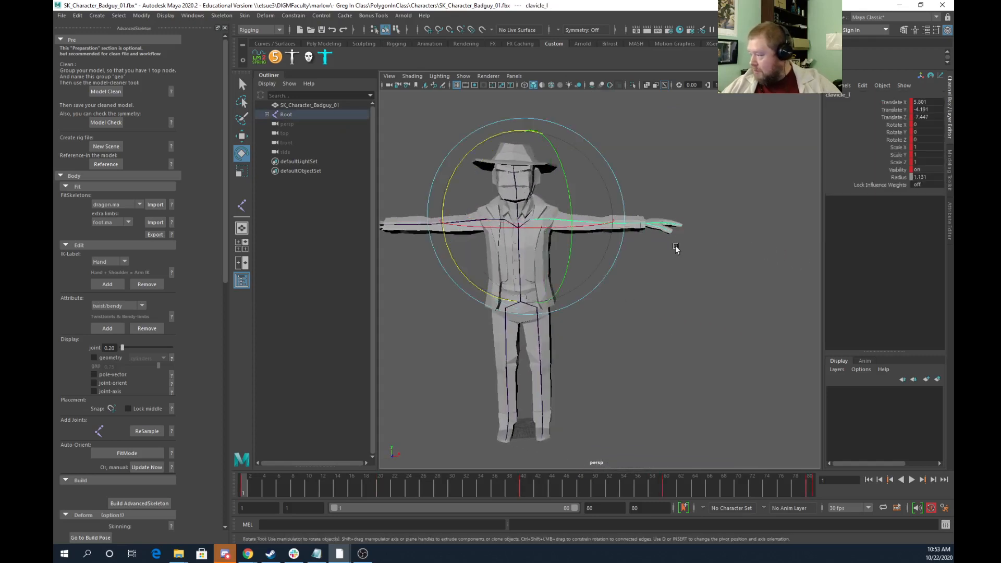
{"action": "left_click", "coordinate": [668, 243]}
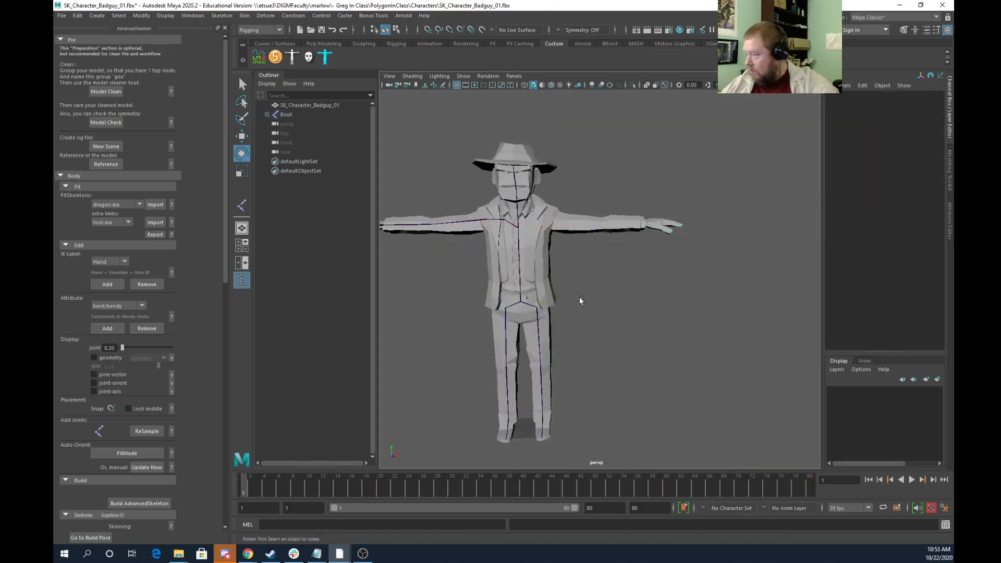
Delete the left leg's joint chain, starting from the upper leg joint
{"action": "left_click", "coordinate": [538, 321]}
{"action": "left_click", "coordinate": [559, 328]}
{"action": "scroll", "coordinate": [524, 195], "scroll_direction": "up", "scroll_amount": 6}
{"action": "scroll", "coordinate": [521, 193], "scroll_direction": "down", "scroll_amount": 4}
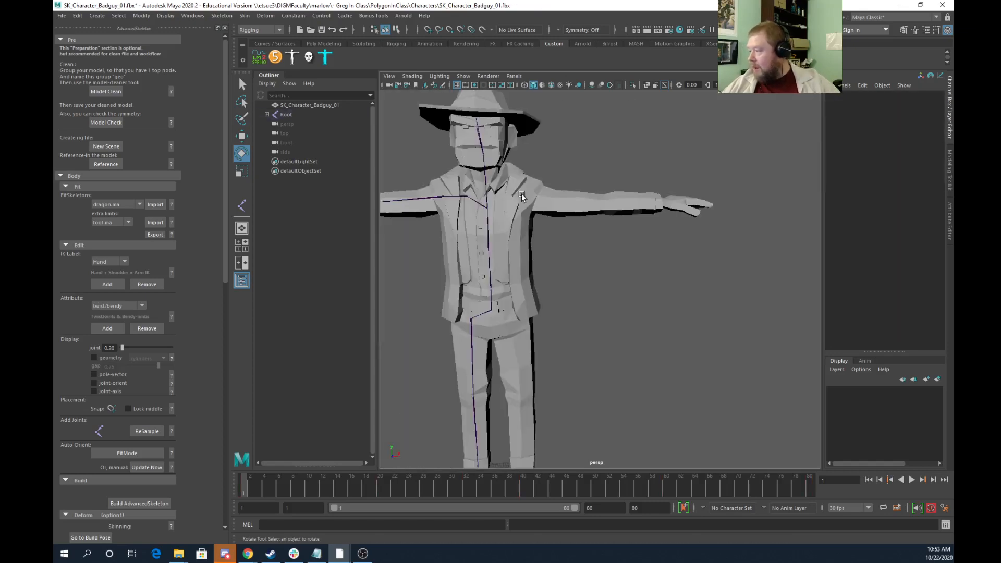
Hide the SK_Character_Badguy_01 mesh to leave only the remaining half skeleton on display
{"action": "middle_click_drag", "start_coordinate": [521, 193], "coordinate": [614, 238], "text": "alt"}
{"action": "left_click", "coordinate": [640, 218]}
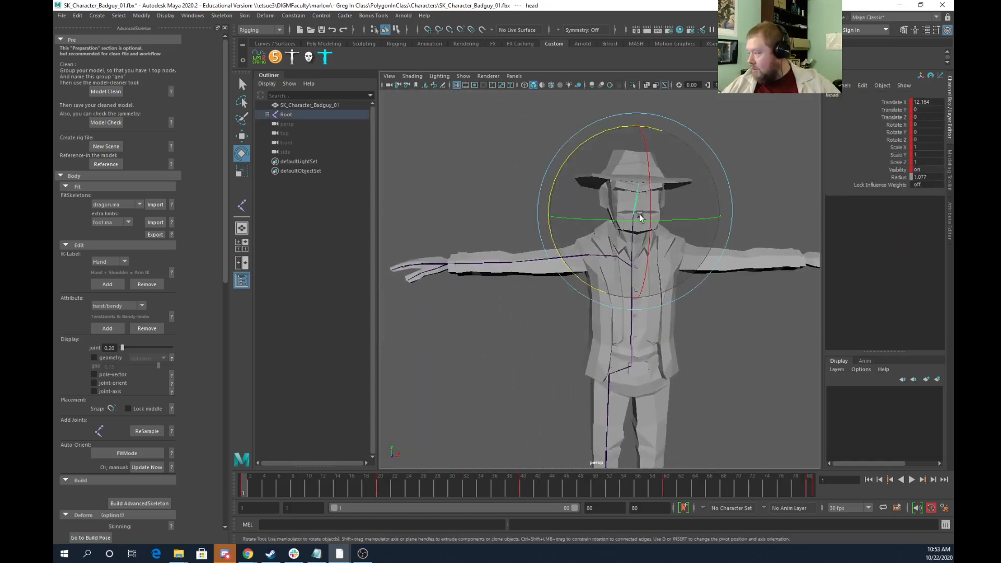
{"action": "left_click", "coordinate": [521, 236]}
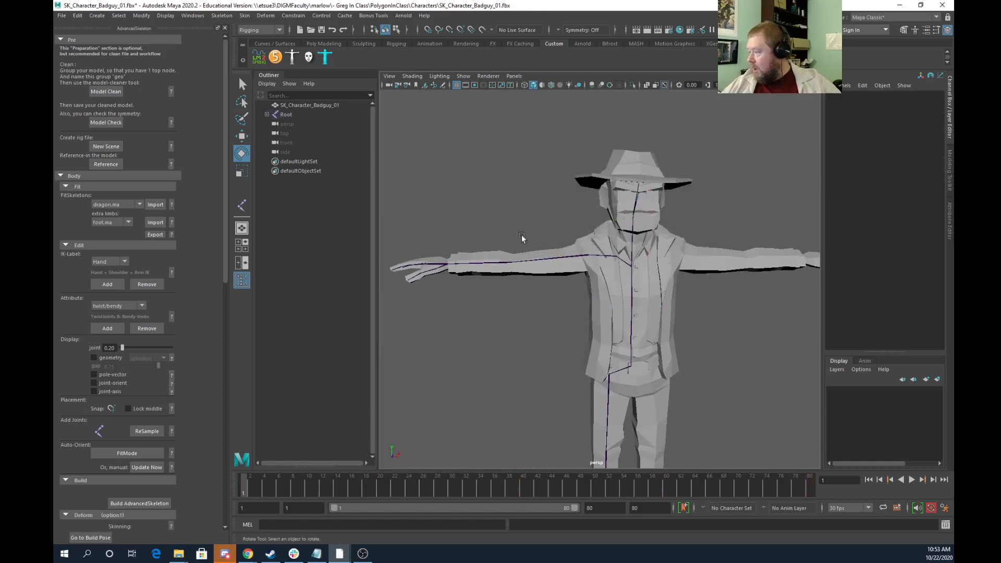
{"action": "left_click", "coordinate": [578, 258]}
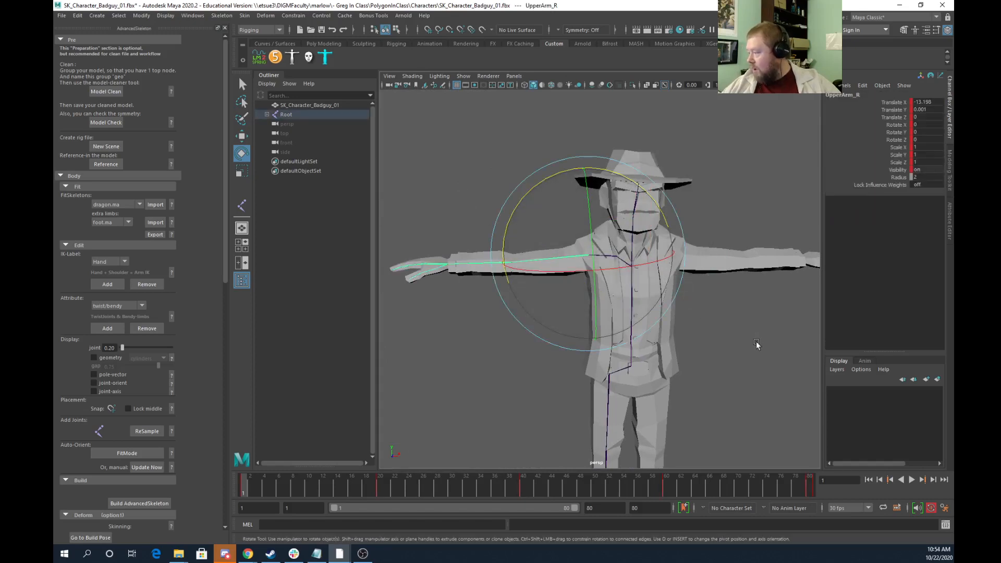
{"action": "left_click", "coordinate": [675, 323]}
{"action": "left_click", "coordinate": [667, 298]}
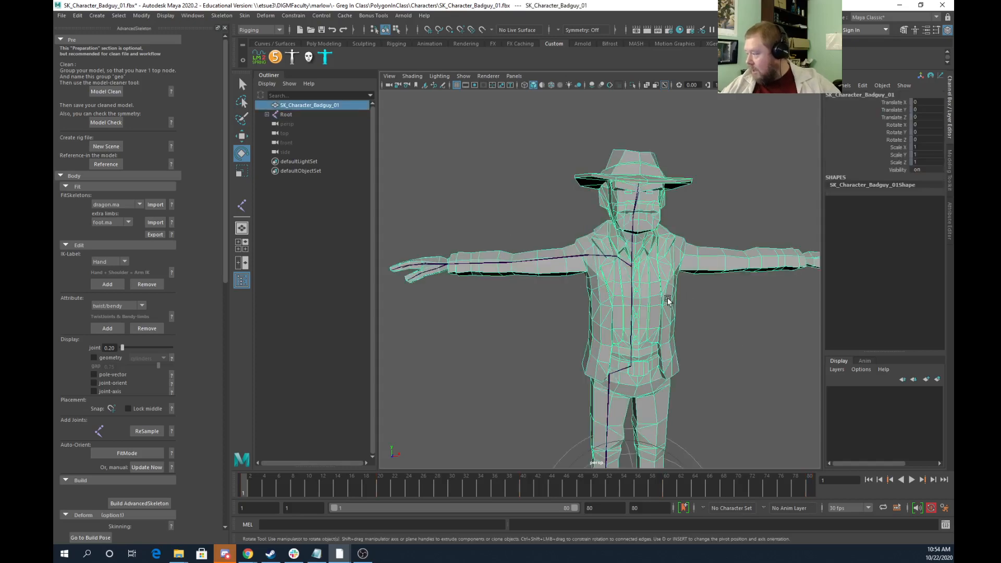
{"action": "key", "text": "ctrl+h"}
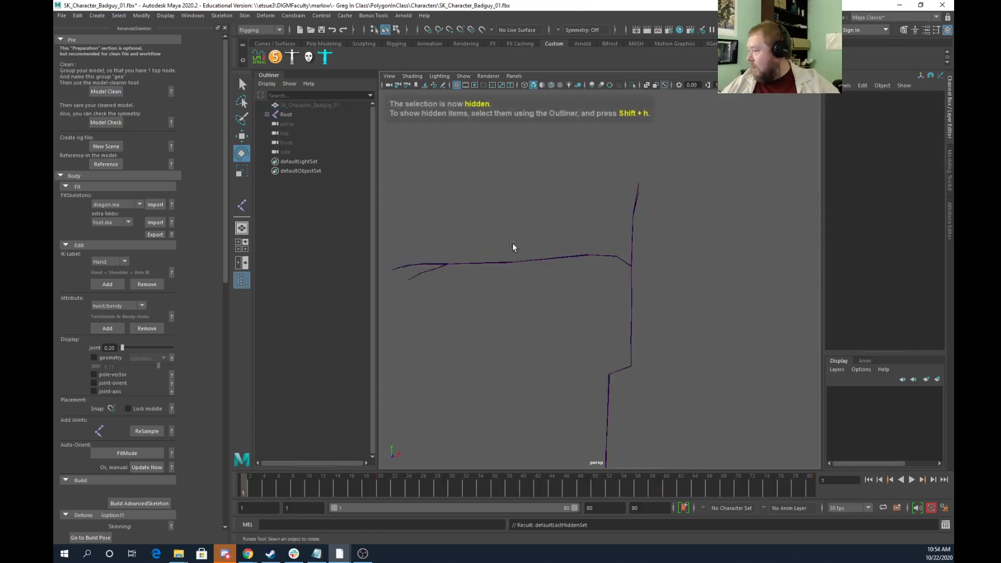
{"action": "left_click_drag", "start_coordinate": [576, 264], "coordinate": [632, 239], "text": "alt"}
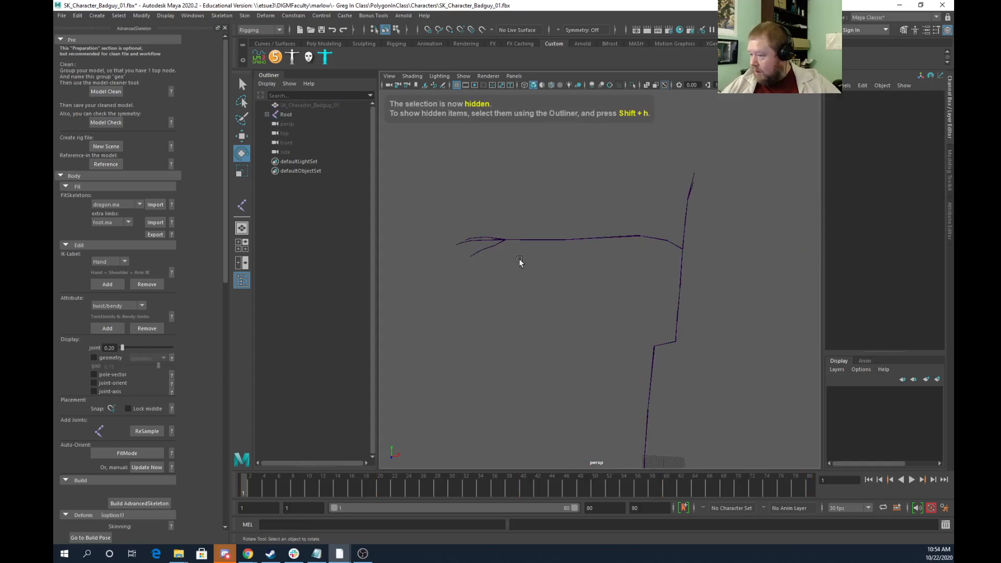
{"action": "left_click", "coordinate": [125, 261]}
{"action": "left_click", "coordinate": [111, 318]}
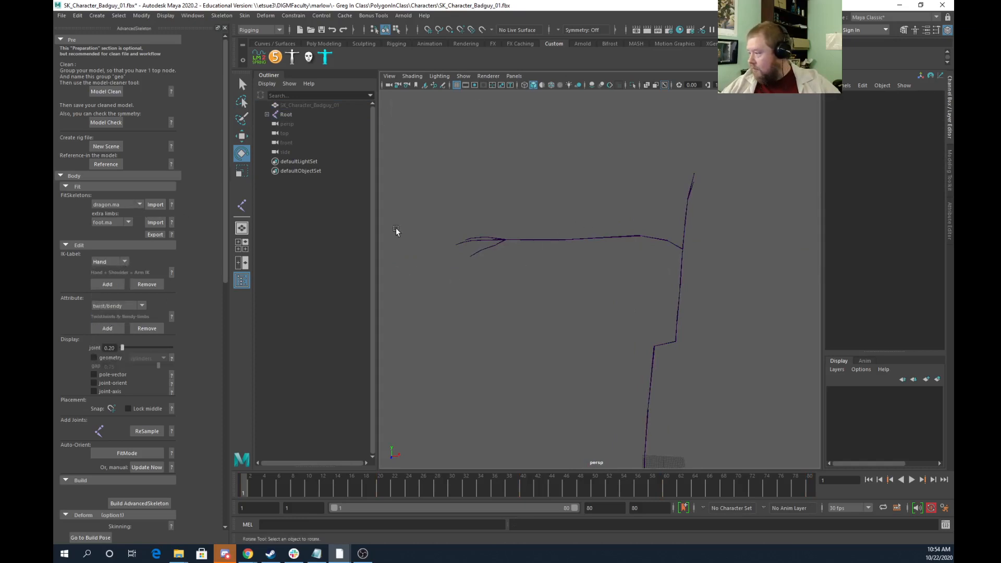
Add the Hand IK label to the Hand_R joint at the base of the fingers
{"action": "left_click_drag", "start_coordinate": [495, 243], "coordinate": [477, 286], "text": "alt"}
{"action": "right_click_drag", "start_coordinate": [476, 286], "coordinate": [536, 315], "text": "alt"}
{"action": "middle_click_drag", "start_coordinate": [537, 315], "coordinate": [729, 289], "text": "alt"}
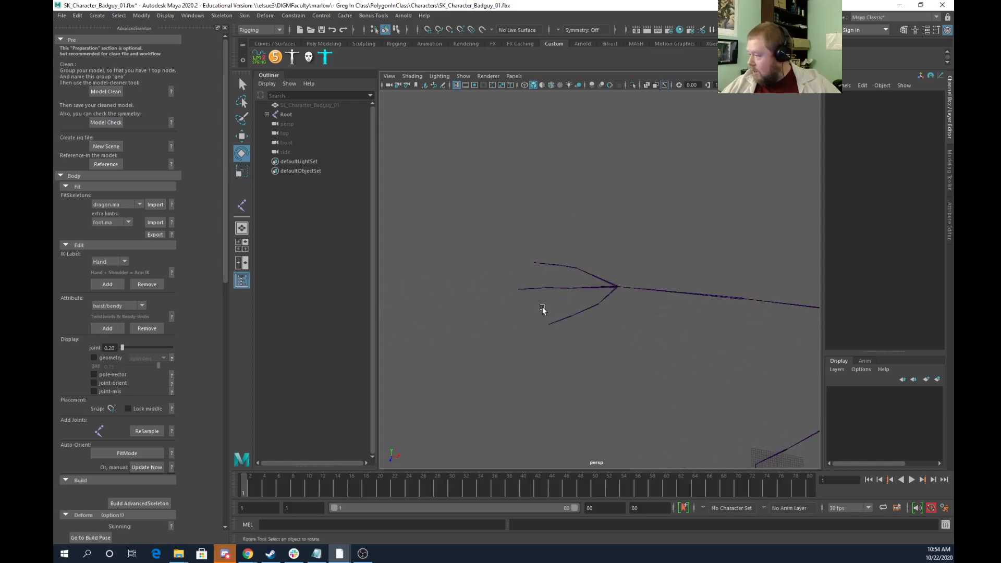
{"action": "right_click_drag", "start_coordinate": [543, 309], "coordinate": [646, 308], "text": "alt"}
{"action": "left_click", "coordinate": [637, 296]}
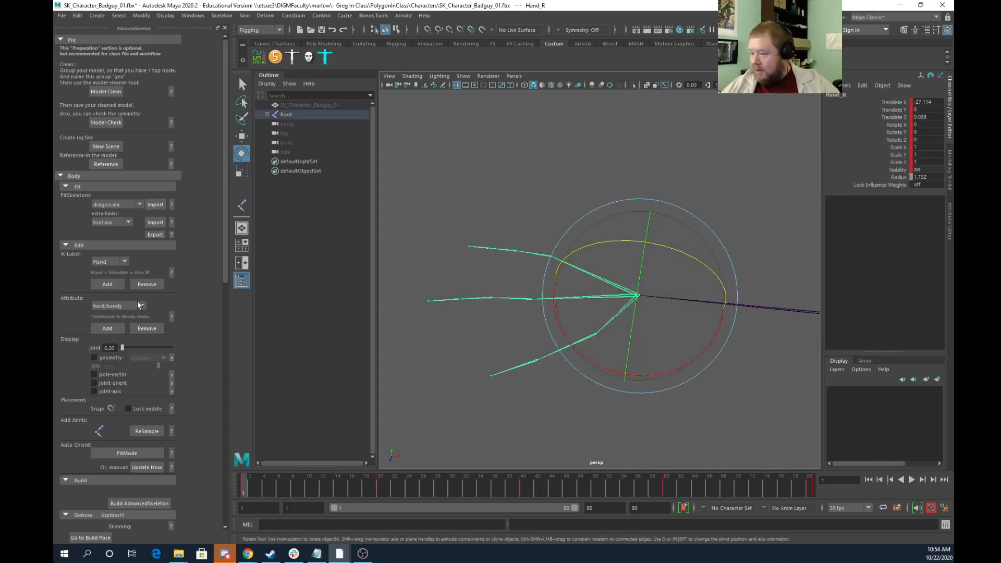
{"action": "left_click", "coordinate": [111, 284]}
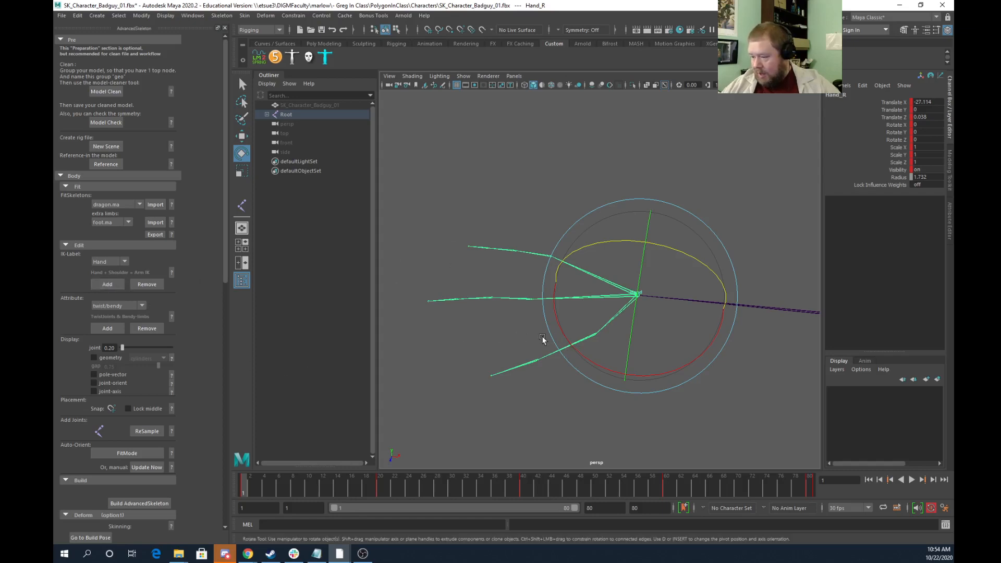
Add the Shoulder IK label to the UpperArm_R joint
{"action": "left_click_drag", "start_coordinate": [469, 369], "coordinate": [594, 345], "text": "alt"}
{"action": "left_click", "coordinate": [619, 270]}
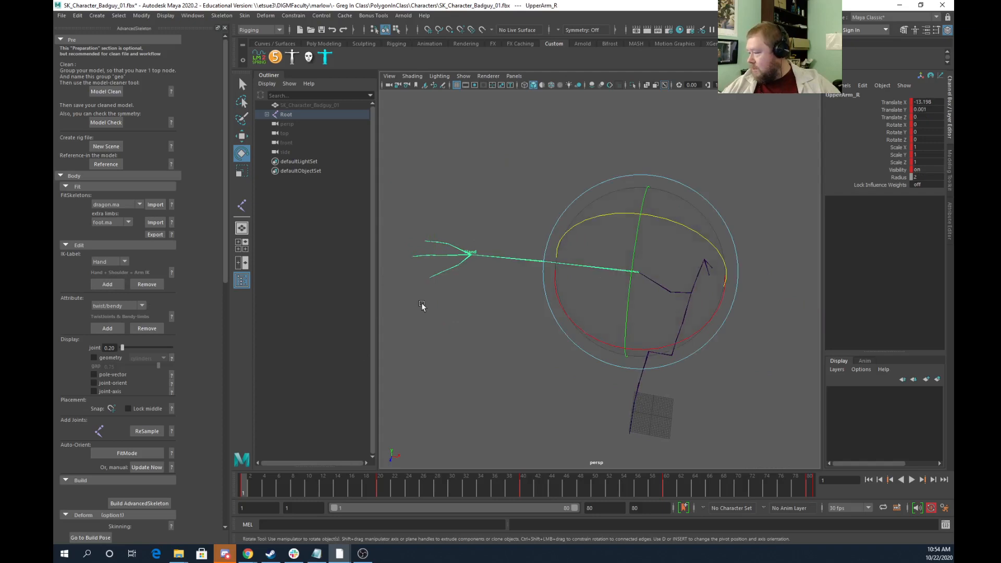
{"action": "left_click", "coordinate": [118, 262]}
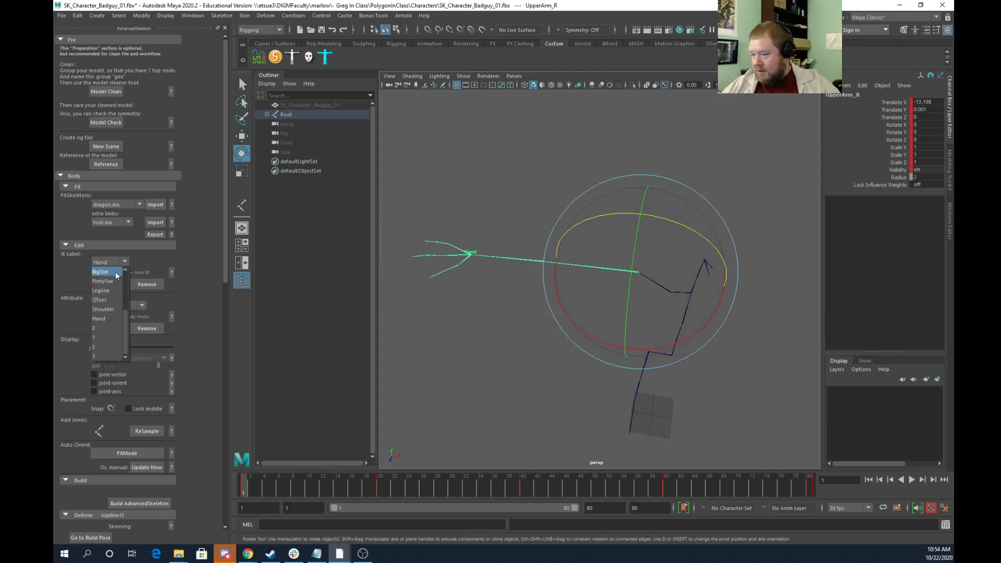
{"action": "left_click", "coordinate": [111, 311]}
Check the IK label help for the leg setup and add the Hip label to the Thigh_R joint
{"action": "left_click_drag", "start_coordinate": [468, 384], "coordinate": [609, 362], "text": "alt"}
{"action": "left_click", "coordinate": [667, 338]}
{"action": "left_click_drag", "start_coordinate": [666, 346], "coordinate": [658, 295], "text": "alt"}
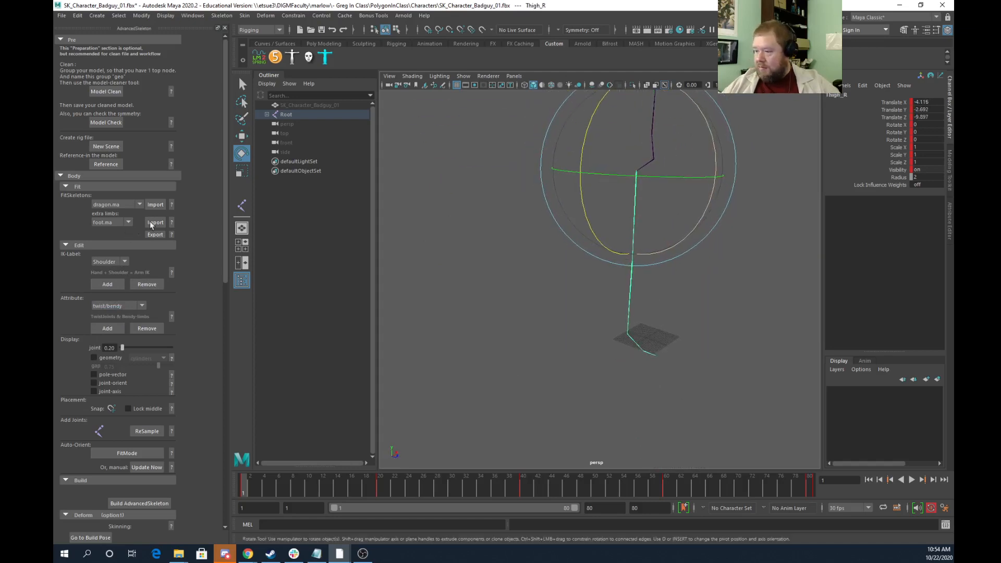
{"action": "left_click", "coordinate": [171, 272]}
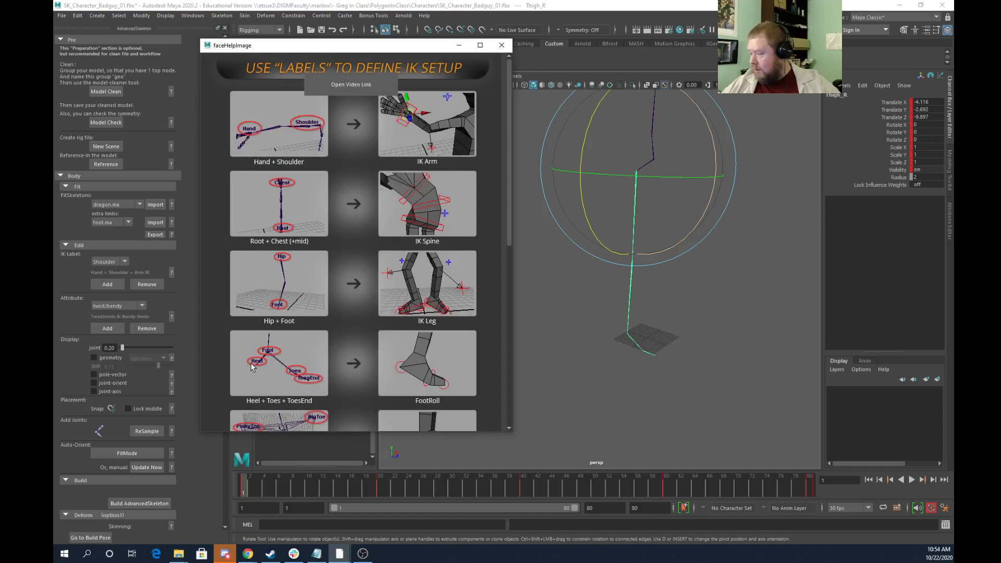
{"action": "left_click", "coordinate": [502, 44]}
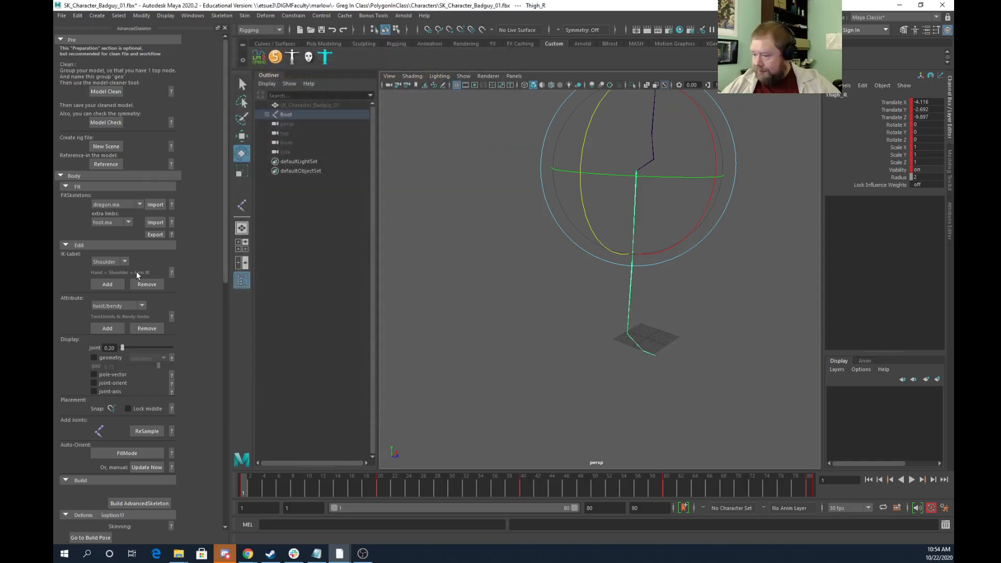
{"action": "left_click", "coordinate": [123, 262]}
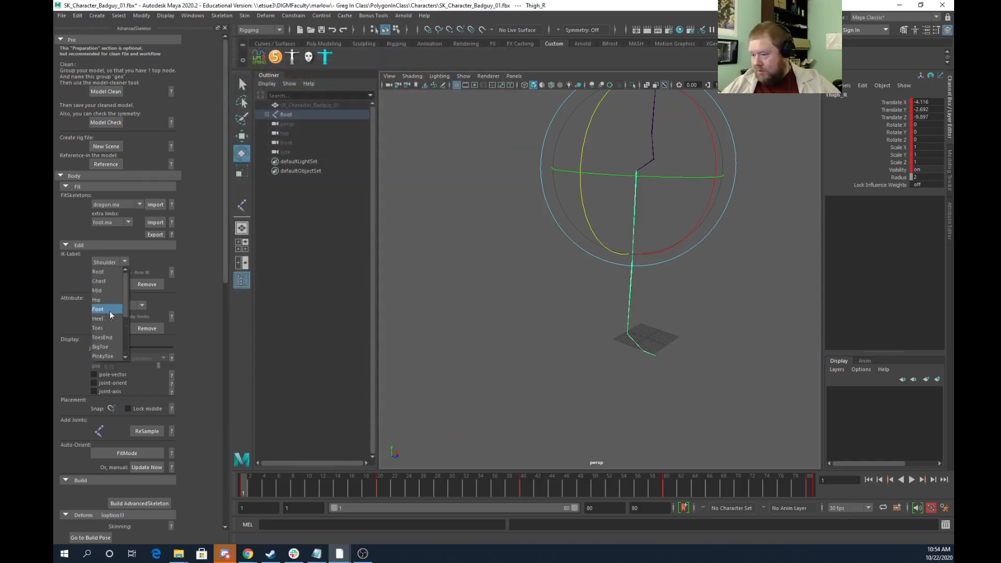
{"action": "left_click", "coordinate": [104, 300]}
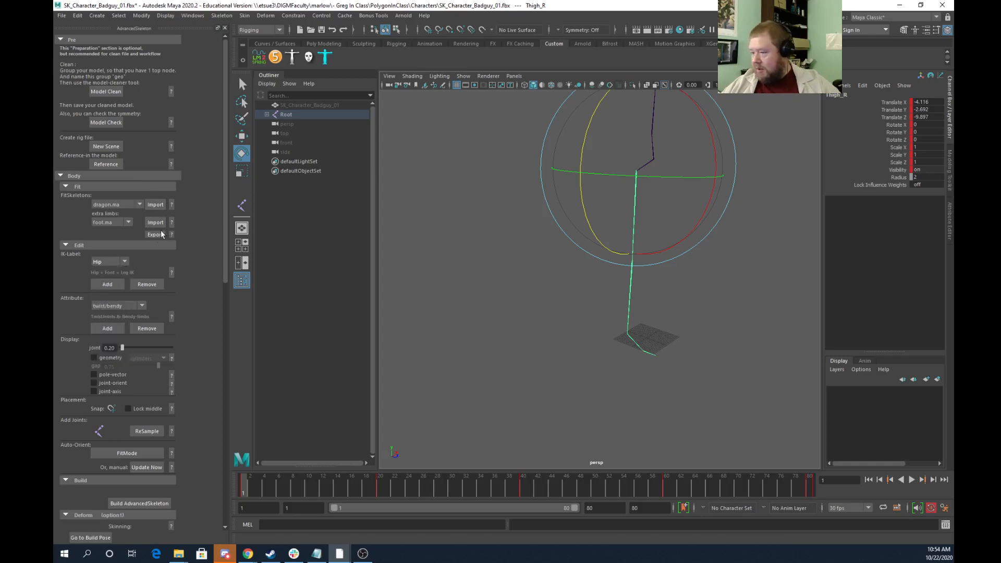
{"action": "left_click", "coordinate": [115, 285]}
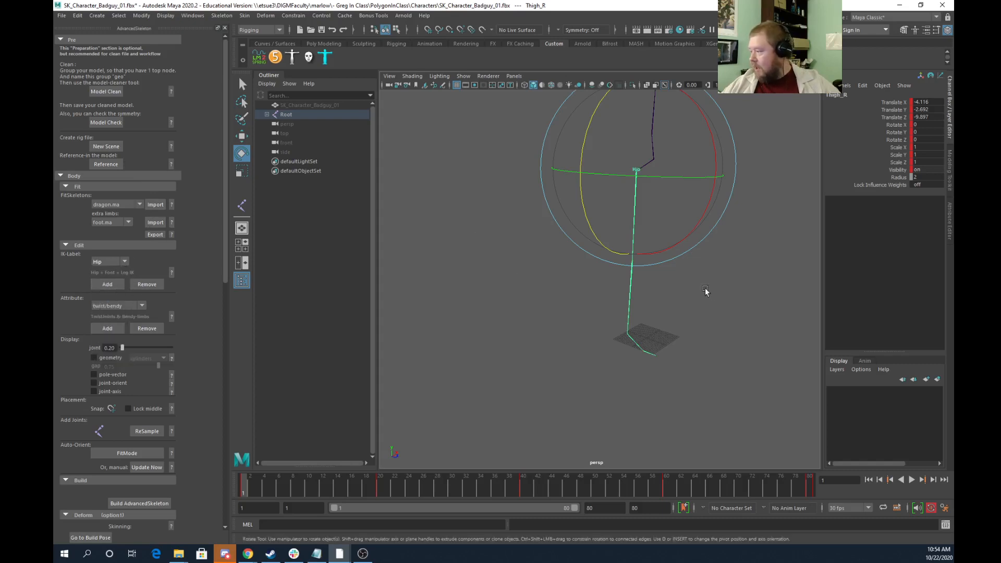
Add the Foot IK label to the Foot_R joint at the ankle
{"action": "left_click", "coordinate": [704, 292]}
{"action": "left_click", "coordinate": [629, 337]}
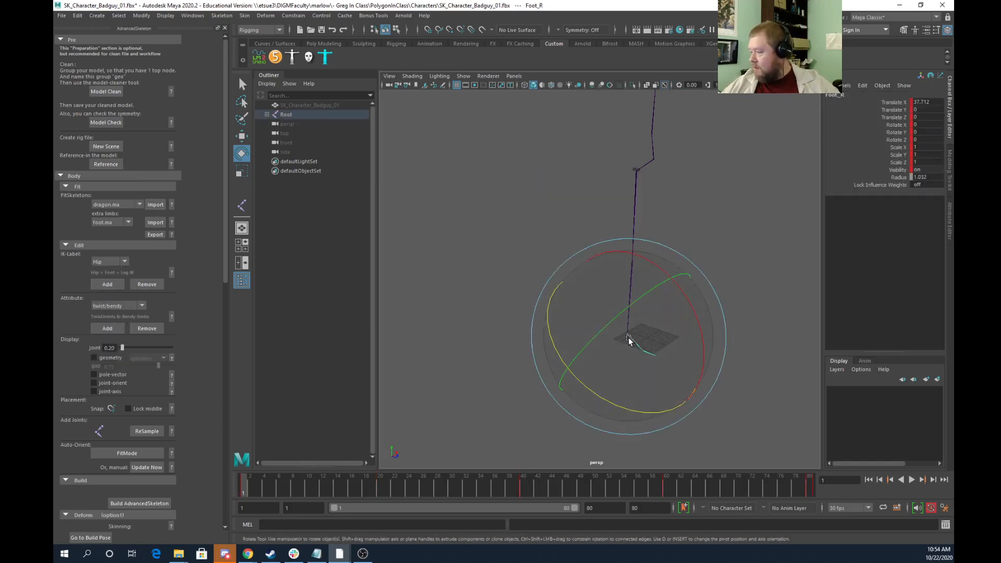
{"action": "left_click", "coordinate": [109, 262]}
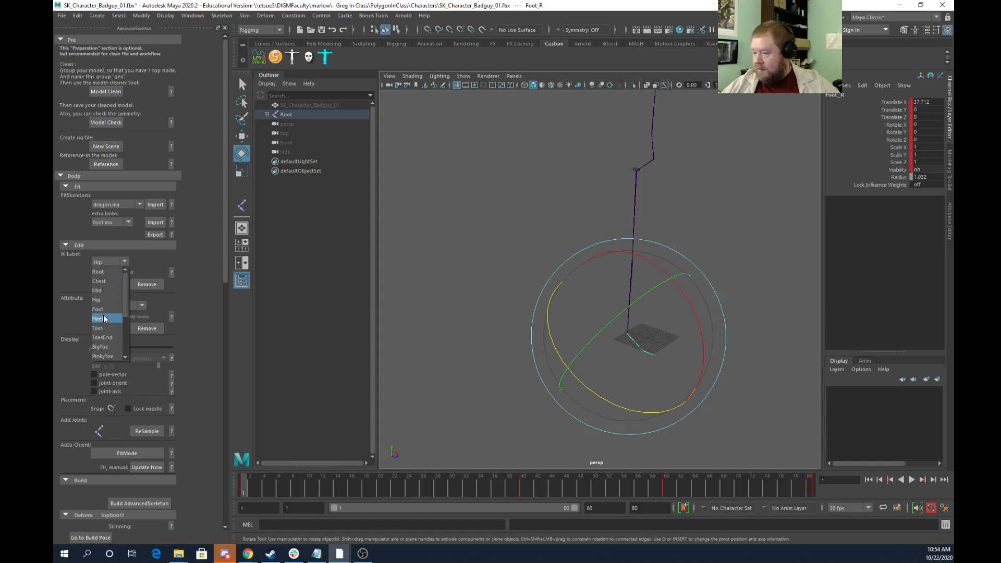
{"action": "left_click", "coordinate": [103, 309]}
{"action": "left_click", "coordinate": [106, 286]}
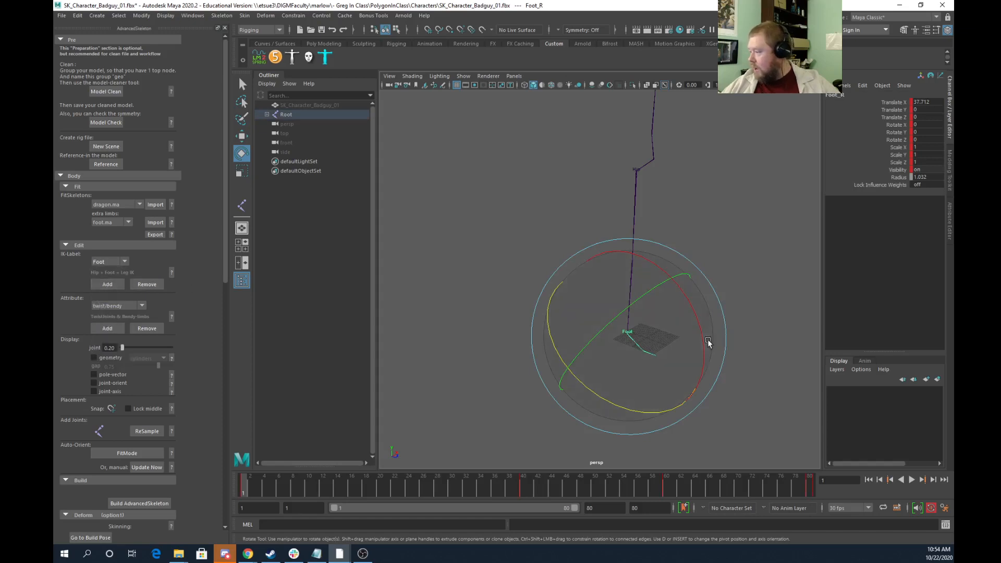
Add the Toes IK label to the ball_r joint
{"action": "left_click", "coordinate": [757, 300]}
{"action": "left_click", "coordinate": [650, 354]}
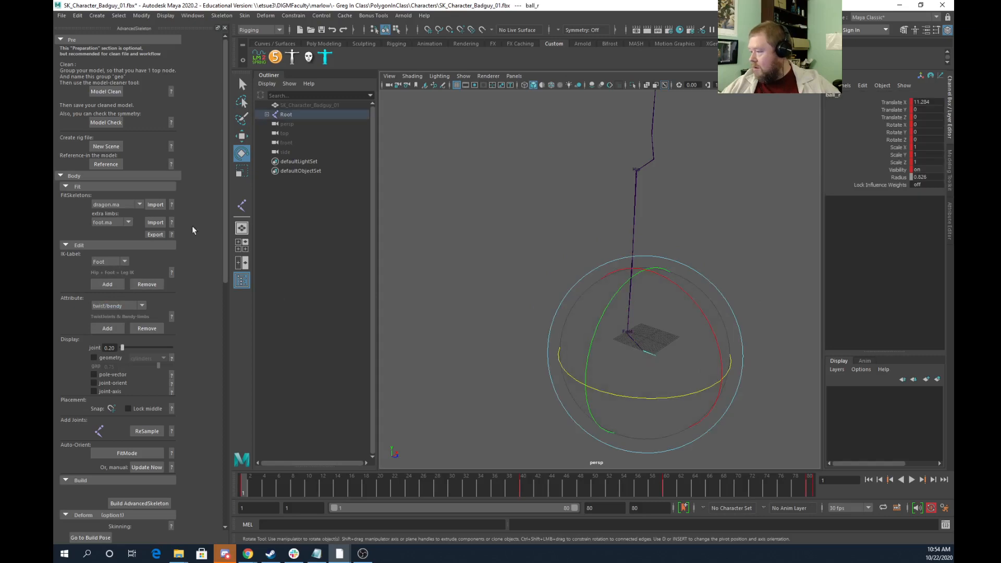
{"action": "left_click", "coordinate": [115, 263]}
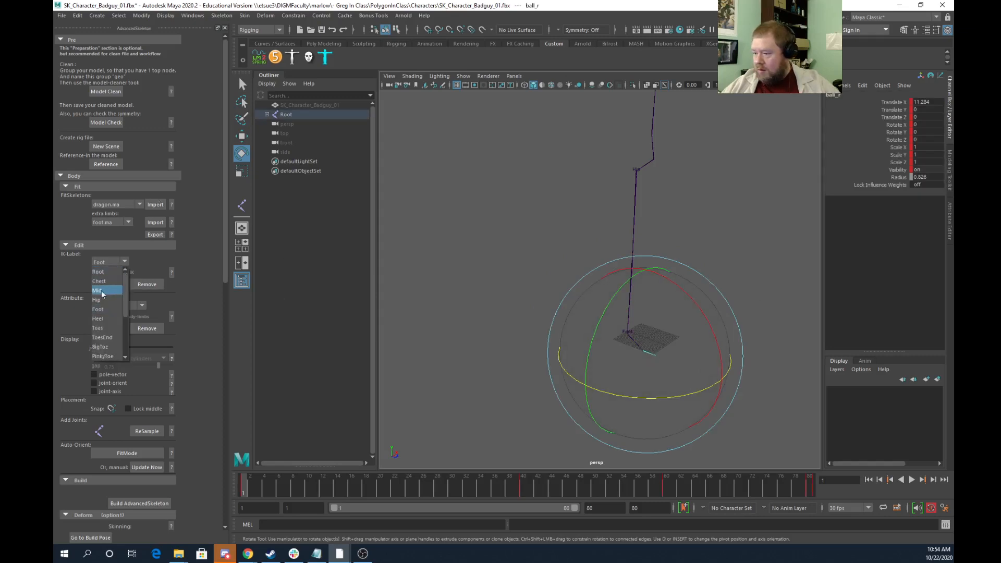
{"action": "left_click", "coordinate": [102, 328]}
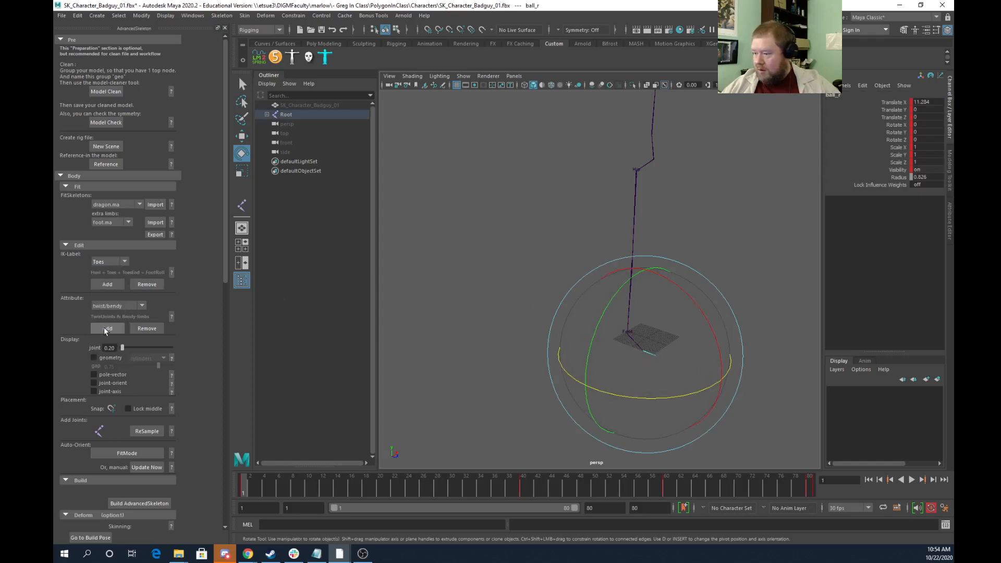
{"action": "left_click", "coordinate": [117, 284]}
Add the ToesEnd IK label to the toes_r joint at the tip of the foot
{"action": "left_click", "coordinate": [717, 256]}
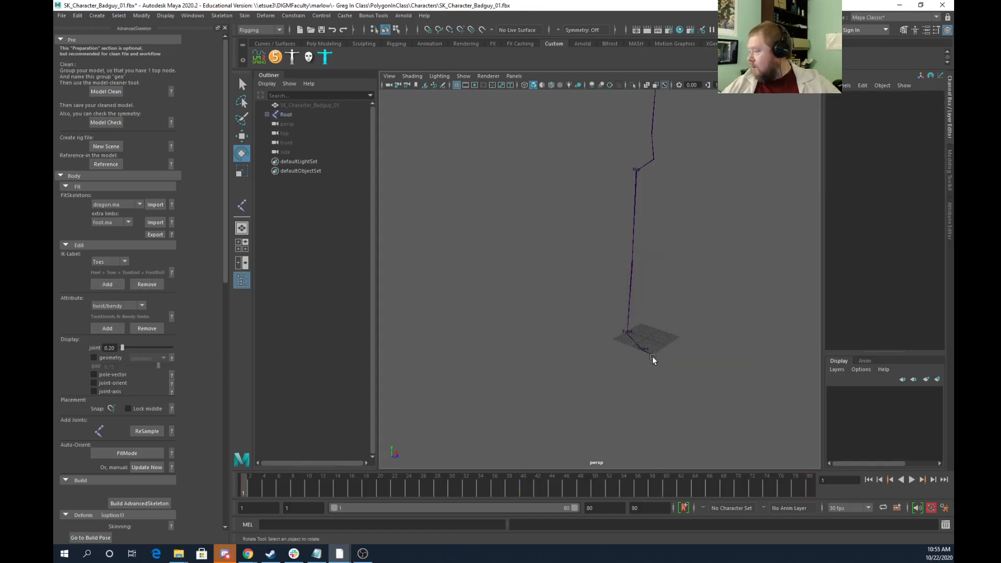
{"action": "left_click", "coordinate": [656, 359]}
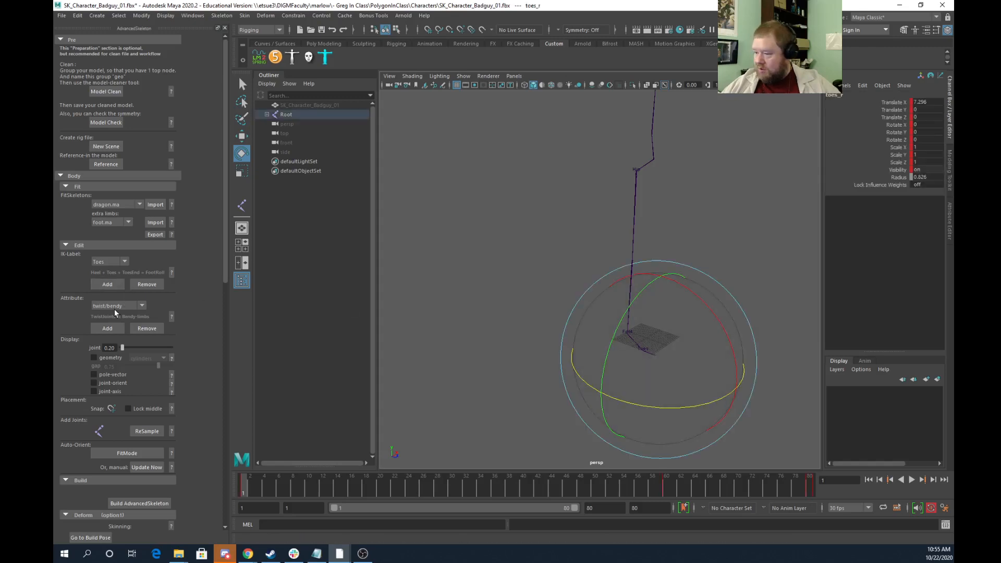
{"action": "left_click", "coordinate": [112, 263]}
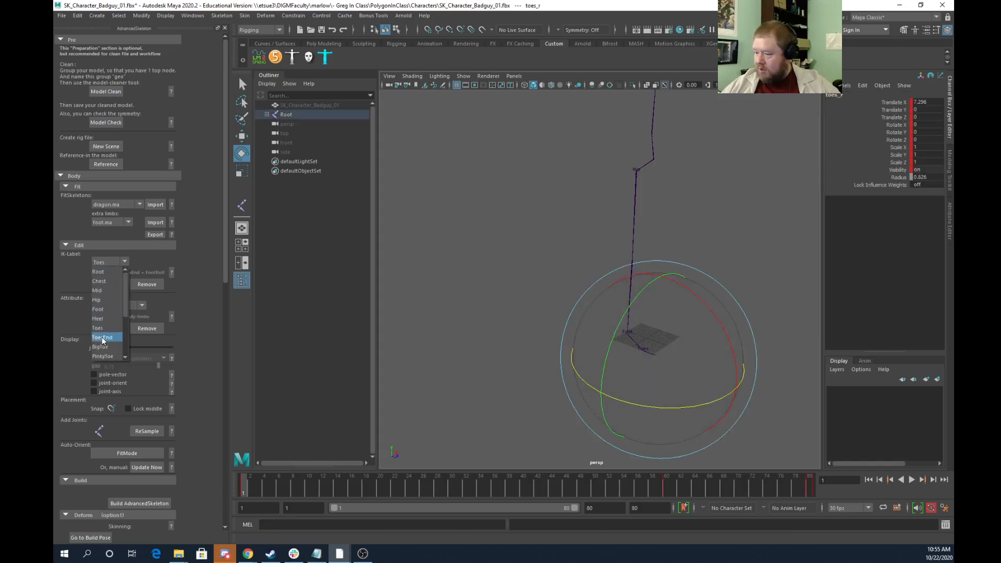
{"action": "left_click", "coordinate": [104, 338]}
{"action": "left_click", "coordinate": [107, 284]}
Select the UpperArm_R joint and read the attribute help on the Global, Aim, Wheel and FreeOrient options
{"action": "left_click_drag", "start_coordinate": [698, 219], "coordinate": [634, 213], "text": "alt"}
{"action": "middle_click_drag", "start_coordinate": [648, 206], "coordinate": [646, 421], "text": "alt"}
{"action": "right_click_drag", "start_coordinate": [595, 286], "coordinate": [630, 283], "text": "alt"}
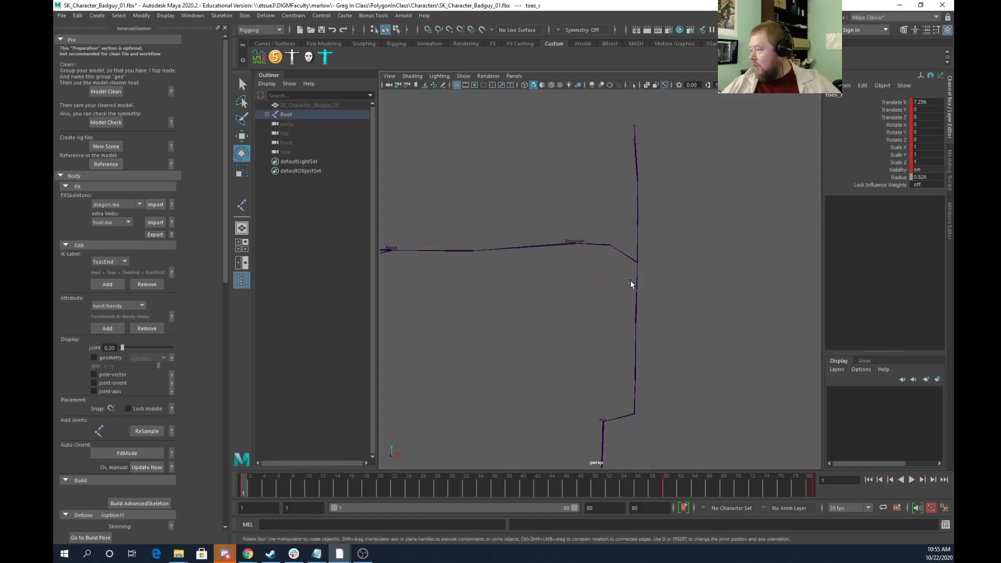
{"action": "left_click", "coordinate": [550, 249]}
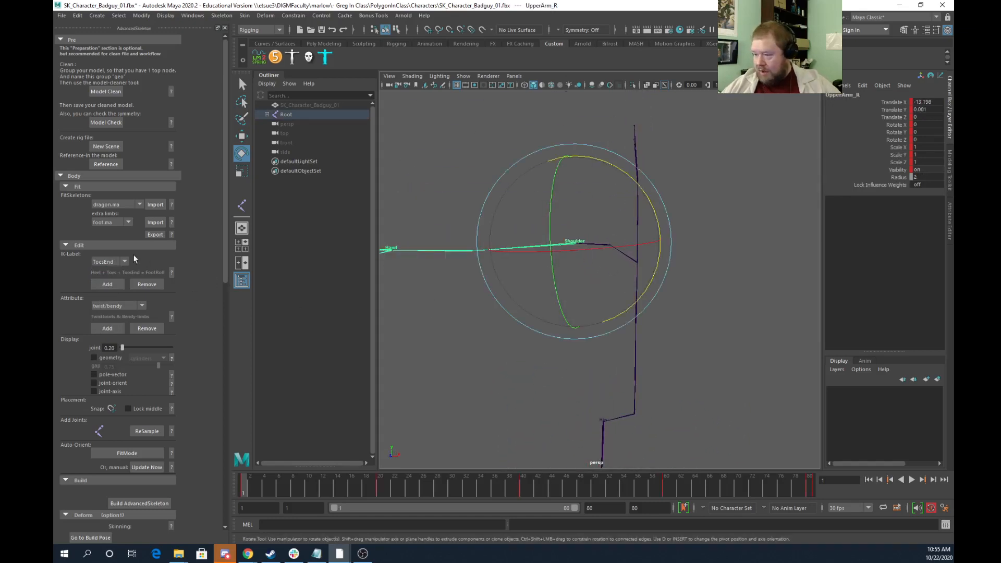
{"action": "left_click", "coordinate": [112, 304]}
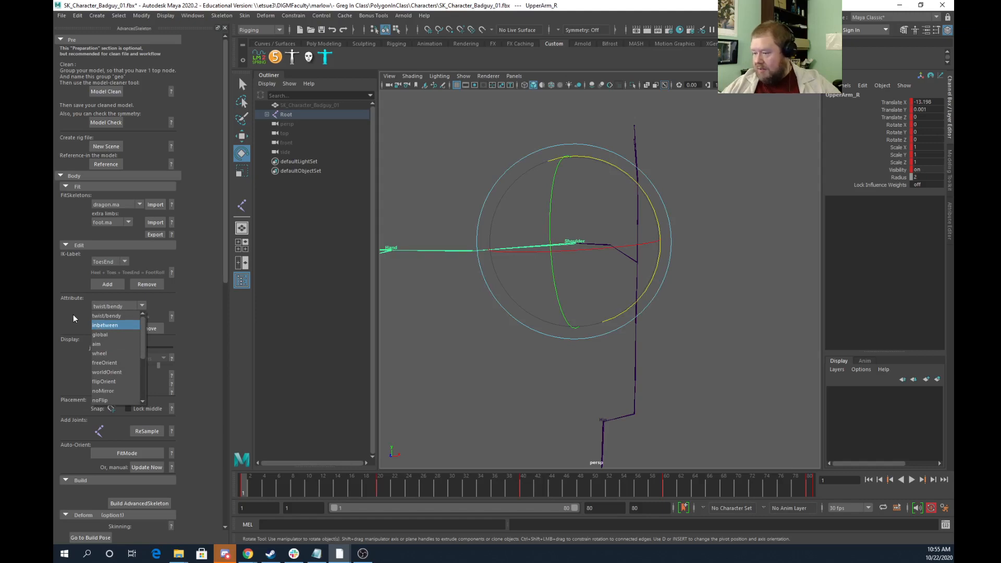
{"action": "left_click", "coordinate": [151, 311]}
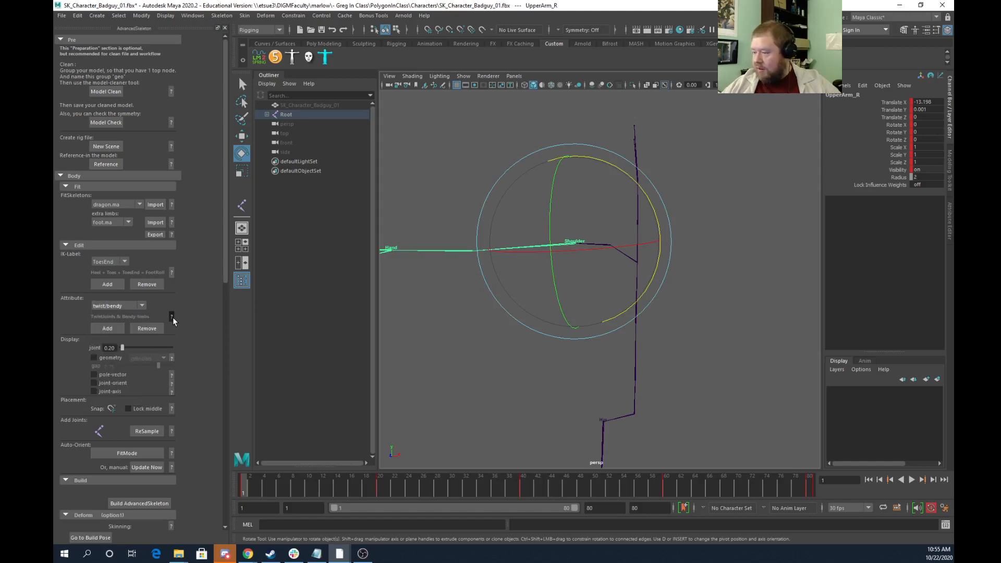
{"action": "left_click", "coordinate": [172, 316]}
{"action": "scroll", "coordinate": [381, 270], "scroll_direction": "down", "scroll_amount": 10}
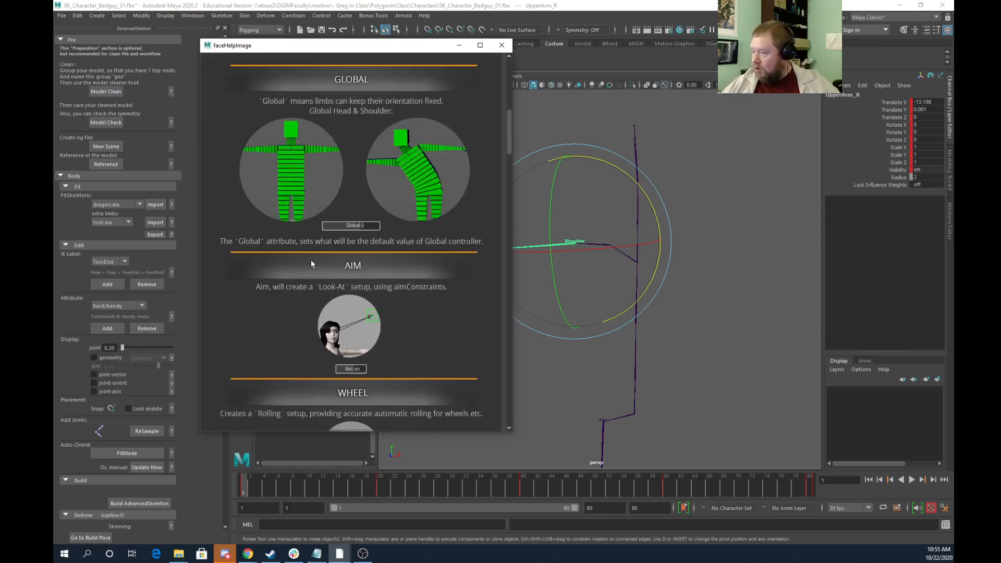
{"action": "scroll", "coordinate": [309, 259], "scroll_direction": "down", "scroll_amount": 8}
{"action": "scroll", "coordinate": [303, 260], "scroll_direction": "down", "scroll_amount": 3}
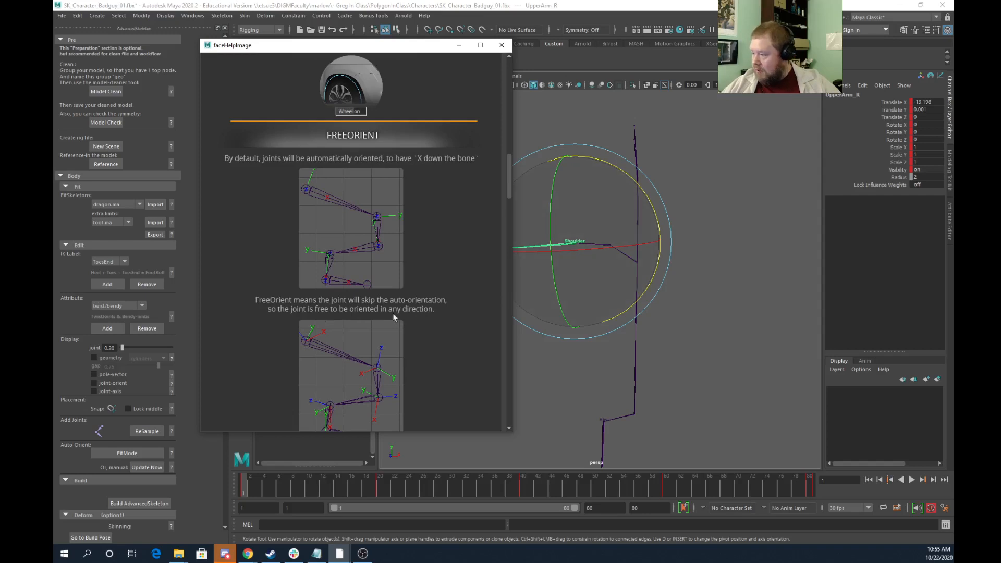
{"action": "left_click", "coordinate": [502, 45]}
Add the global attribute to the UpperArm_R joint and clear the selection
{"action": "middle_click_drag", "start_coordinate": [530, 270], "coordinate": [553, 281], "text": "alt"}
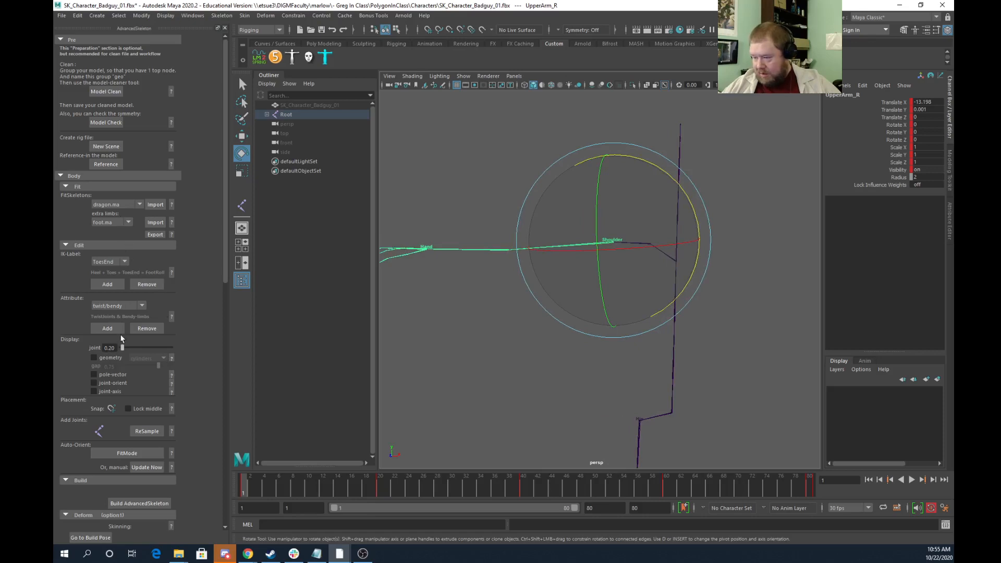
{"action": "left_click", "coordinate": [134, 307]}
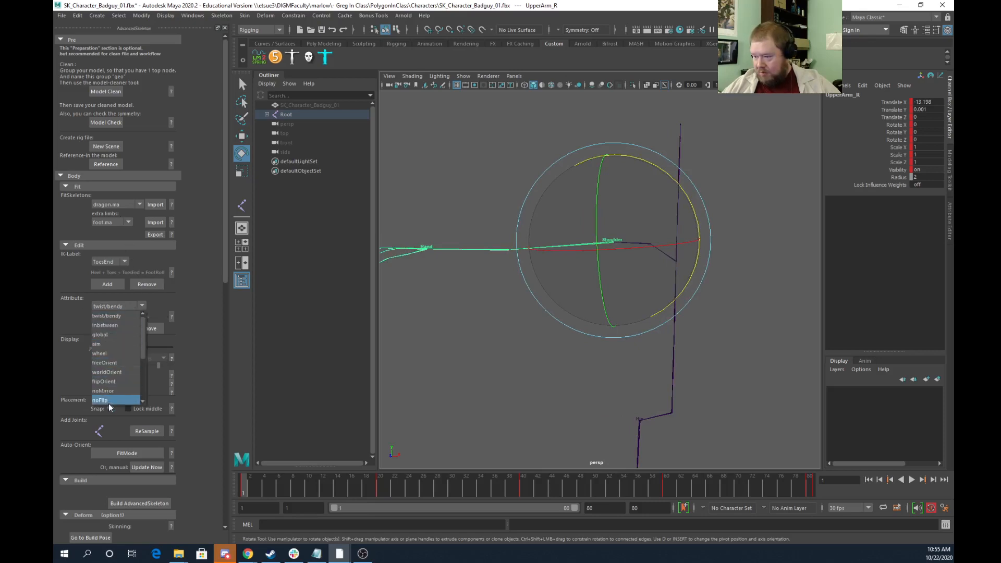
{"action": "left_click", "coordinate": [110, 336]}
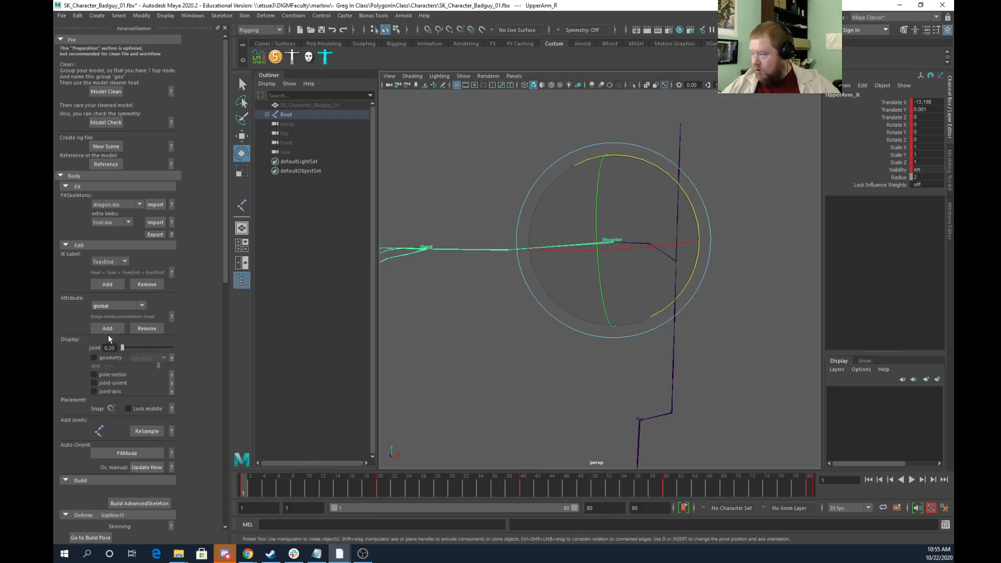
{"action": "left_click", "coordinate": [116, 331]}
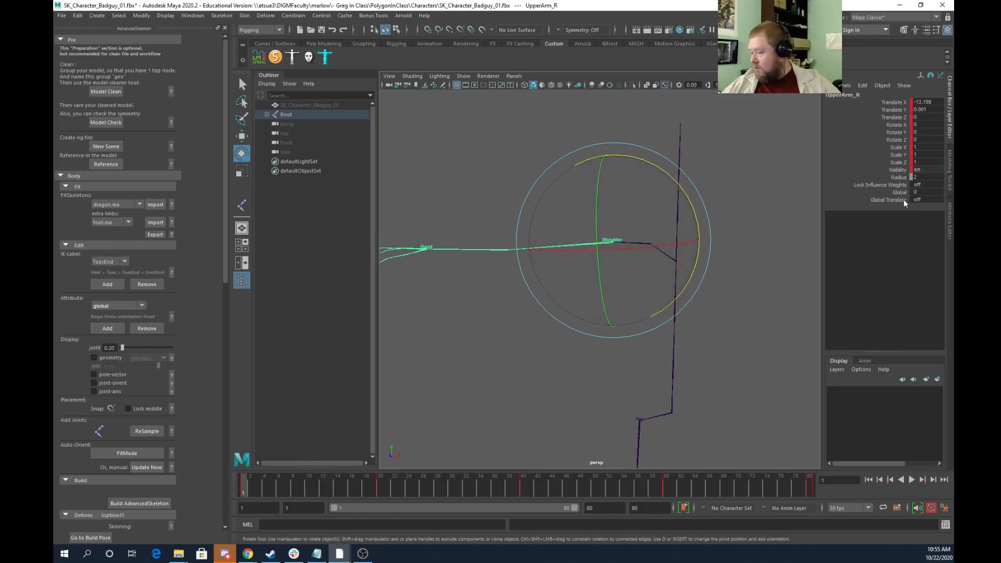
{"action": "left_click", "coordinate": [779, 308]}
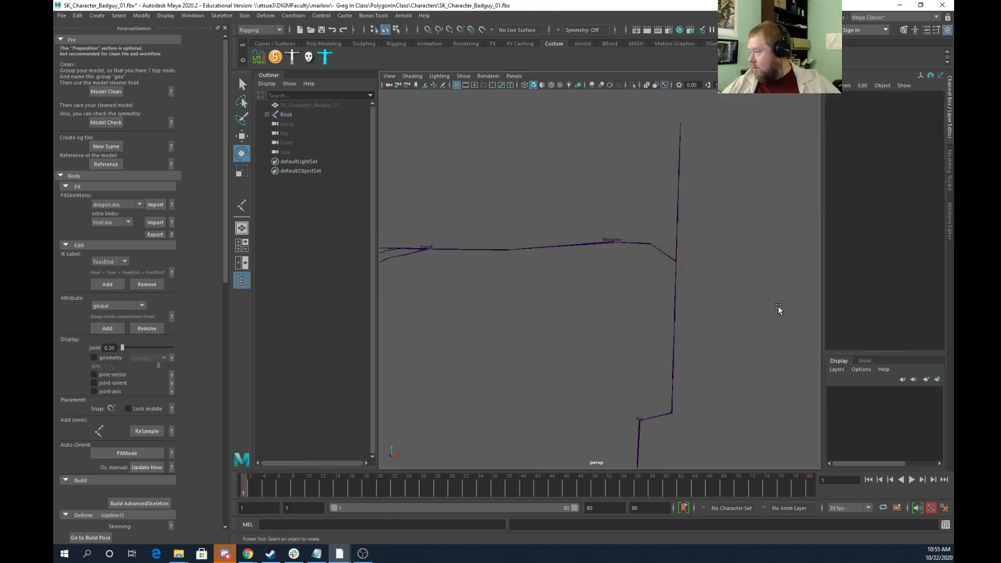
Expand the whole Root hierarchy and select every joint from Root to toes_r
{"action": "left_click", "coordinate": [583, 244]}
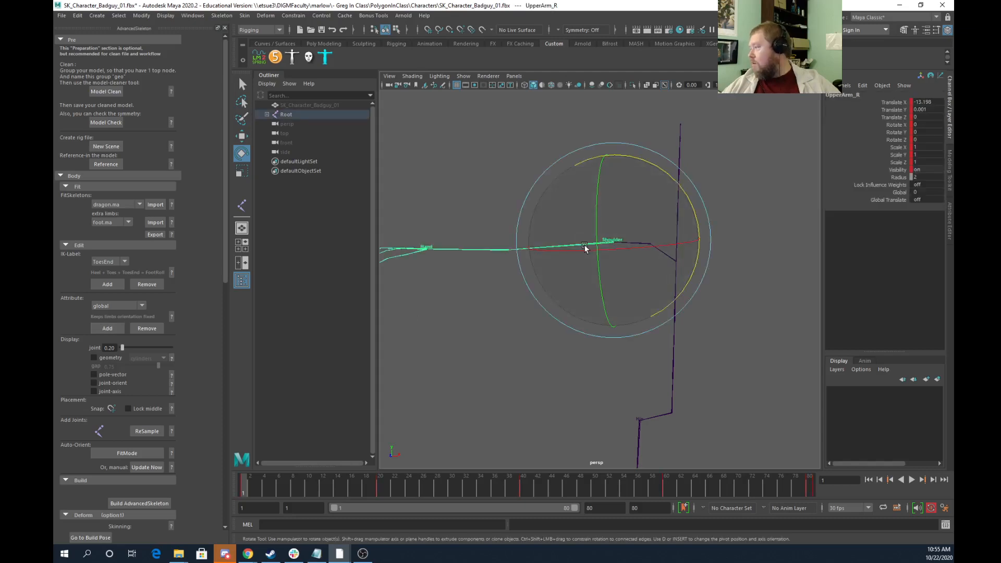
{"action": "left_click", "coordinate": [285, 114]}
{"action": "left_click", "coordinate": [267, 114], "text": "shift"}
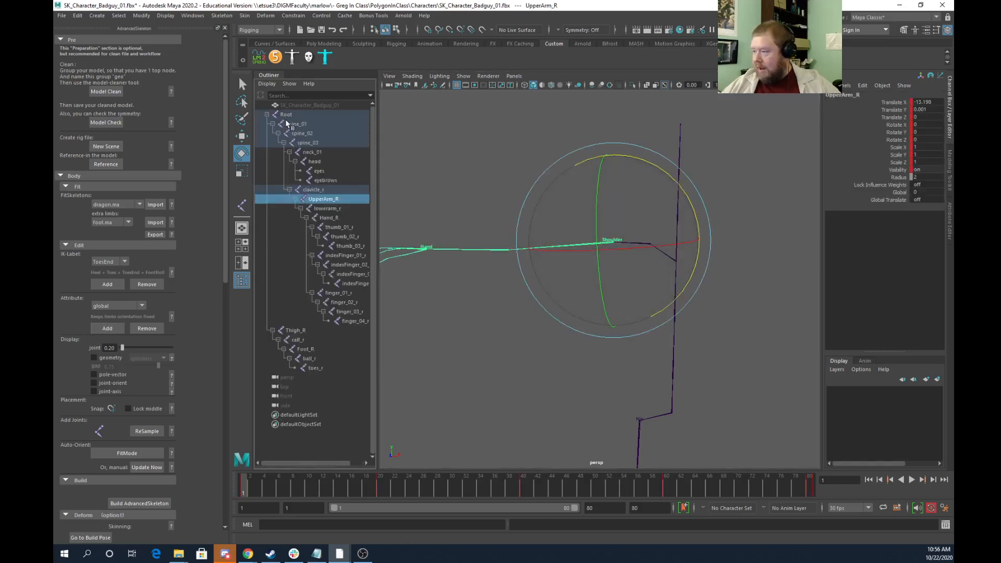
{"action": "left_click", "coordinate": [314, 369], "text": "shift"}
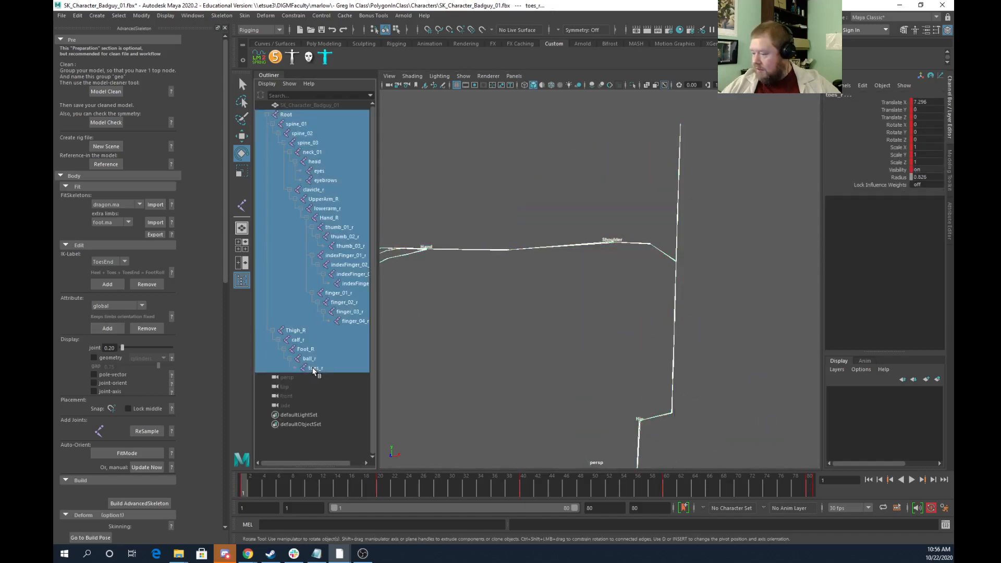
Extend the end of the playback range to frame 200
{"action": "left_click", "coordinate": [587, 510]}
{"action": "type", "text": "200"}
{"action": "key", "text": "Return"}
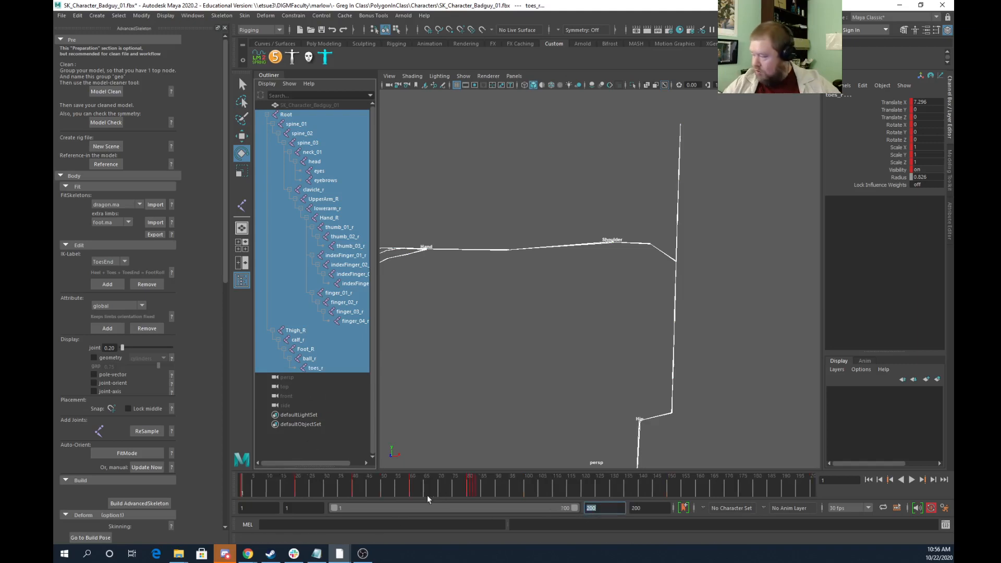
Set the start of the playback range to frame -10
{"action": "key", "text": "Tab"}
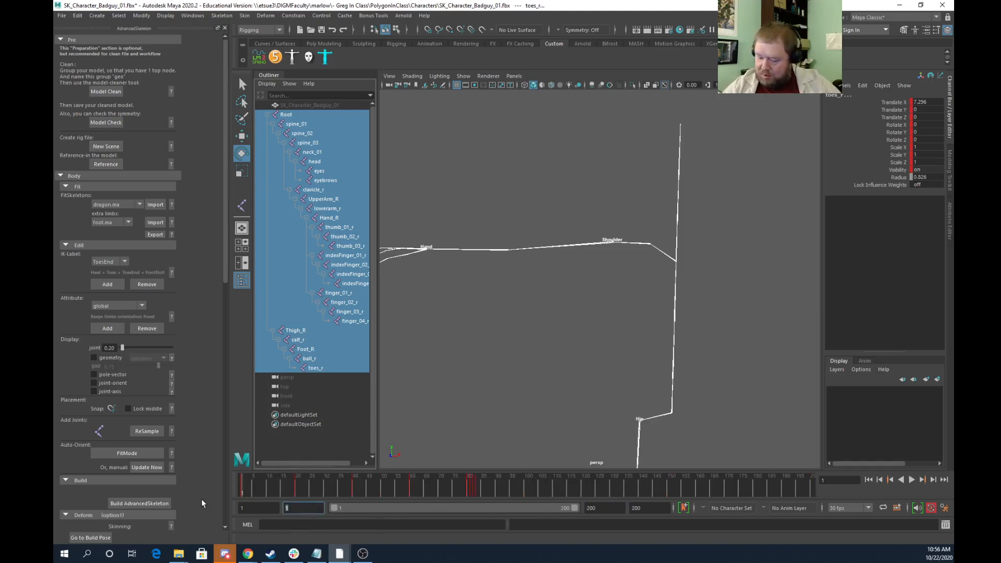
{"action": "type", "text": "-10"}
{"action": "key", "text": "Return"}
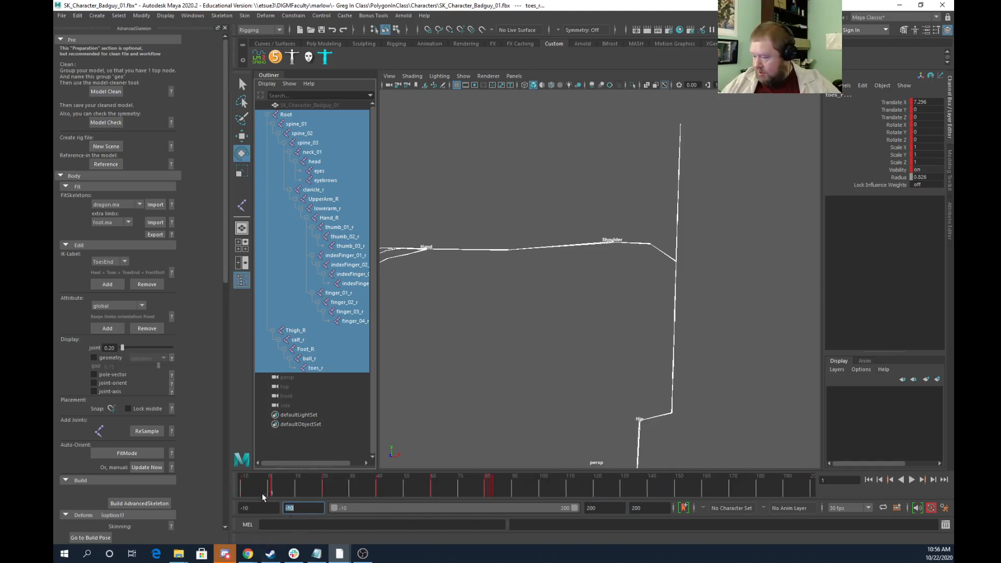
Delete all animation keys of the selected joints across the timeline and set the playback start to frame 0
{"action": "mouse_move", "coordinate": [261, 493]}
{"action": "left_mouse_down"}
{"action": "mouse_move", "coordinate": [571, 490]}
{"action": "mouse_move", "coordinate": [260, 489]}
{"action": "left_mouse_up"}
{"action": "right_click", "coordinate": [484, 489]}
{"action": "left_click", "coordinate": [516, 493]}
{"action": "right_click", "coordinate": [260, 489]}
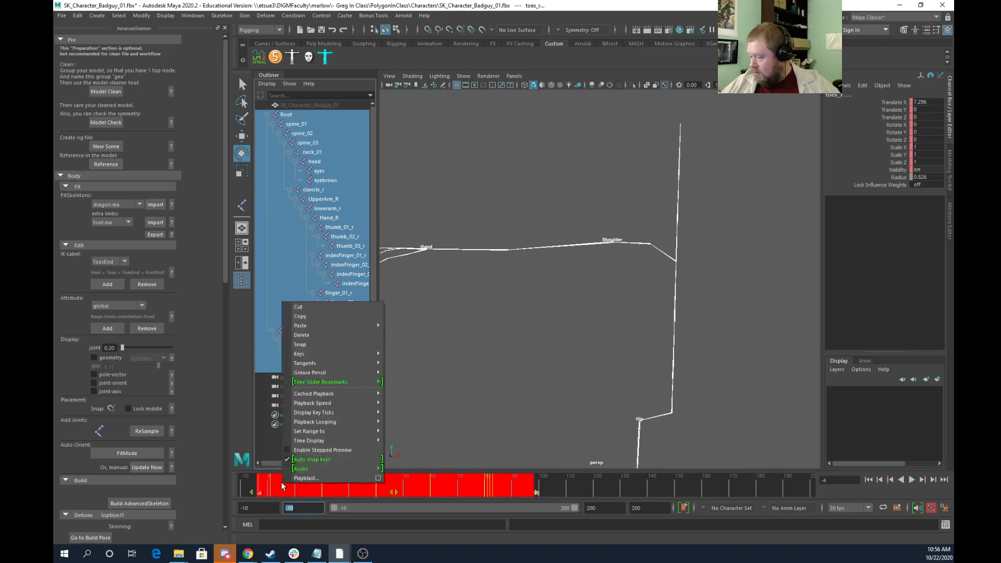
{"action": "left_click", "coordinate": [304, 334]}
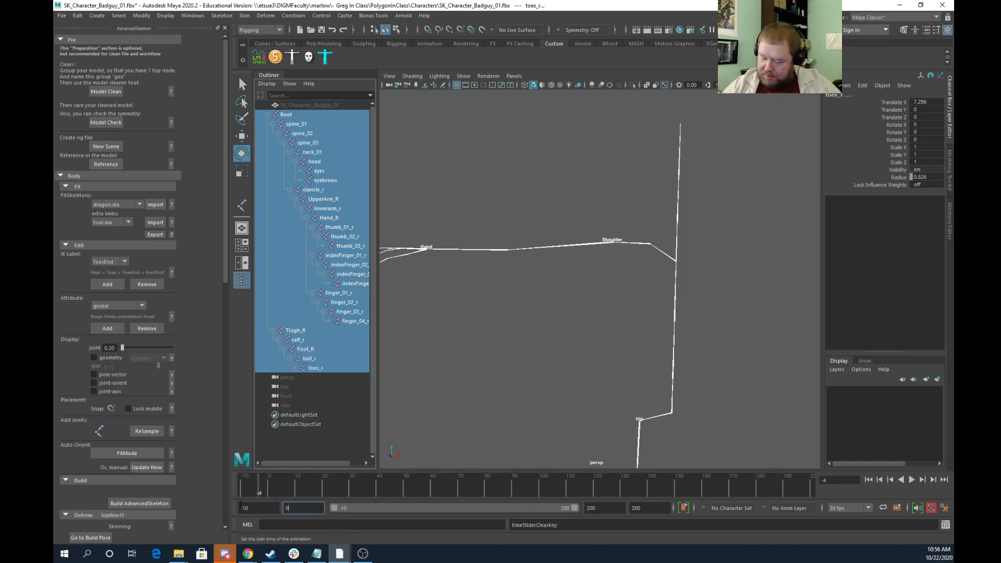
{"action": "key", "text": "Return"}
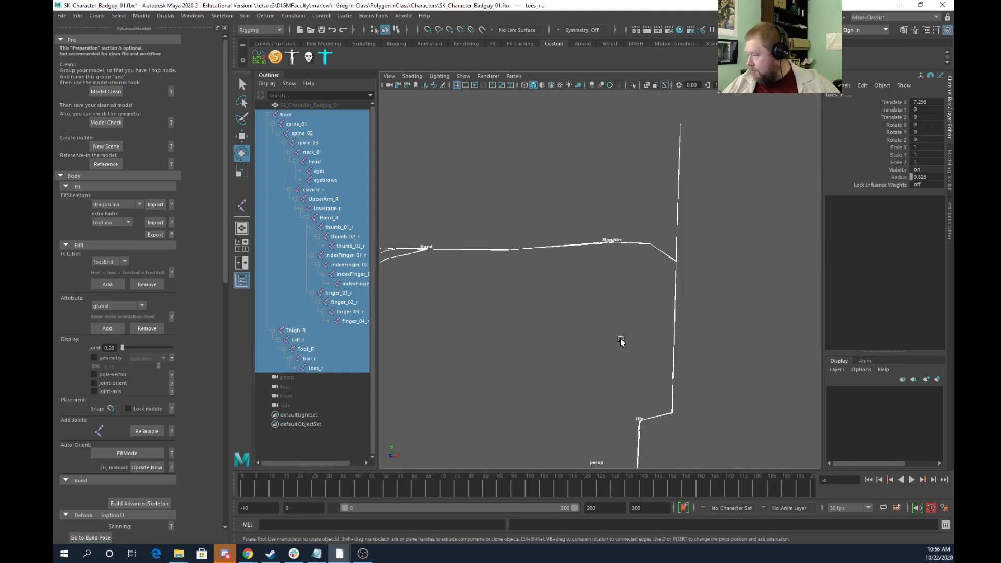
Add the global attribute to the head joint and clear the selection
{"action": "left_click", "coordinate": [621, 339]}
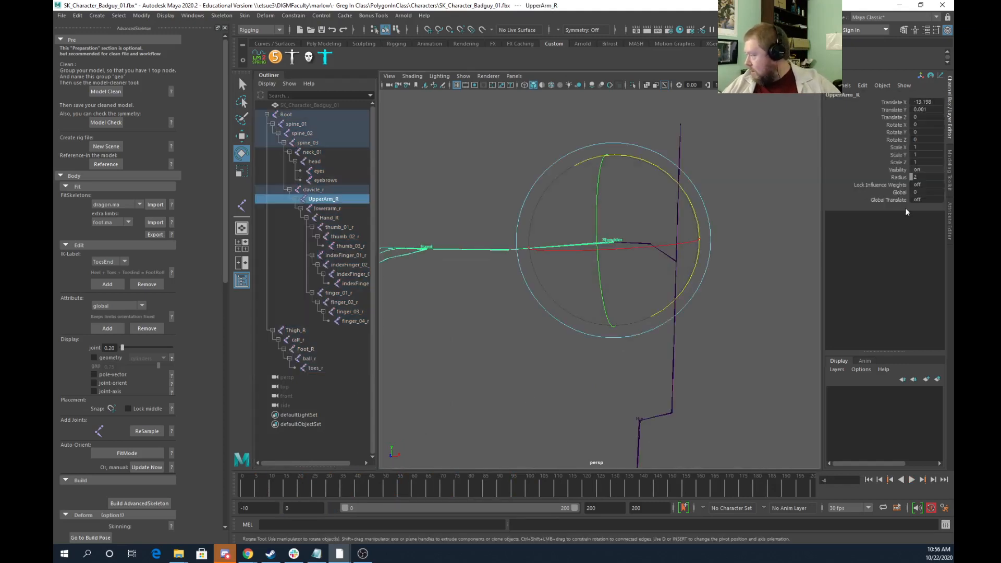
{"action": "left_click", "coordinate": [764, 198]}
{"action": "left_click", "coordinate": [678, 174]}
{"action": "left_click_drag", "start_coordinate": [672, 227], "coordinate": [726, 235], "text": "alt"}
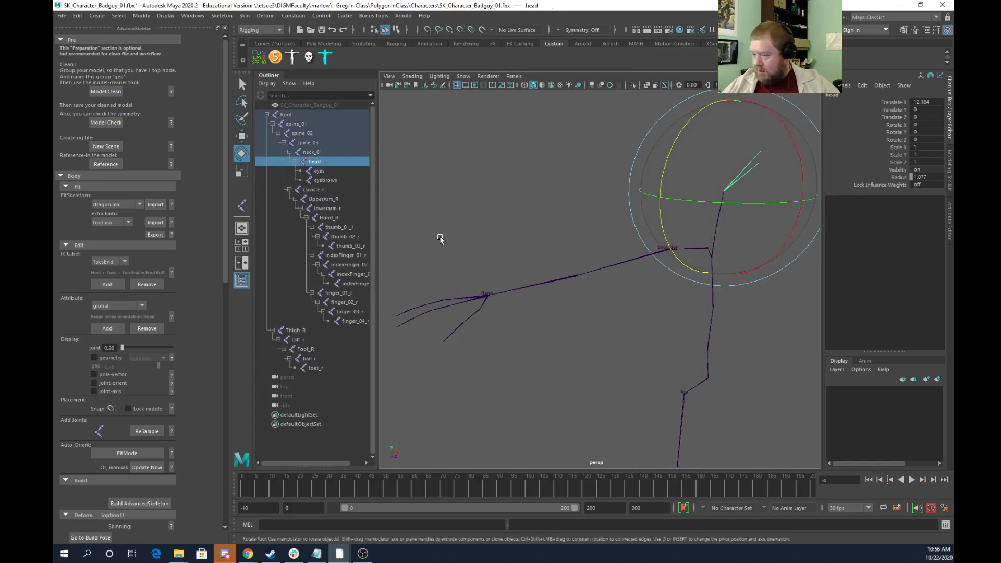
{"action": "left_click", "coordinate": [108, 328]}
{"action": "left_click", "coordinate": [541, 221]}
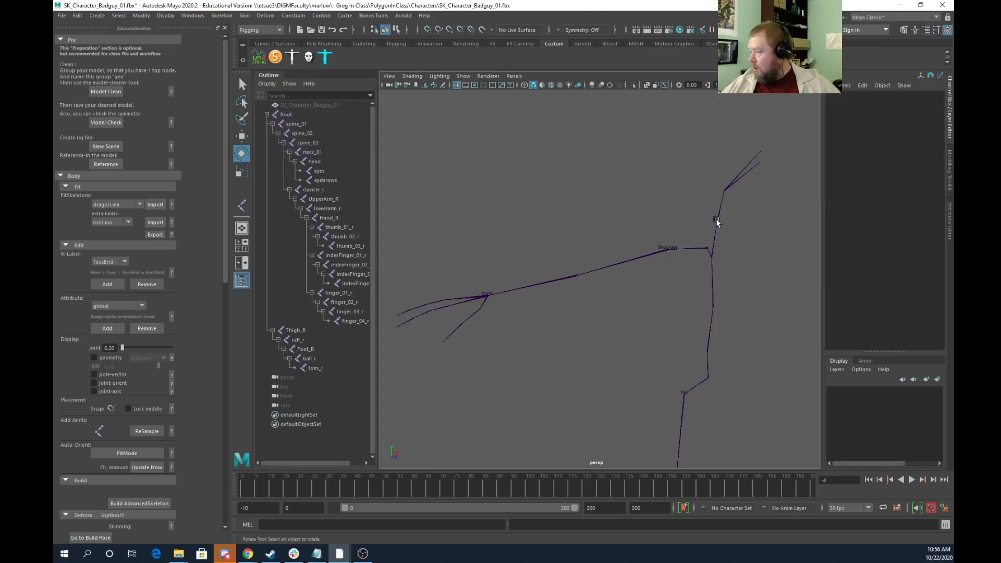
Try to display the joint-orient and joint-axis icons with the head joint selected, and read the joint-axis help
{"action": "left_click", "coordinate": [94, 383]}
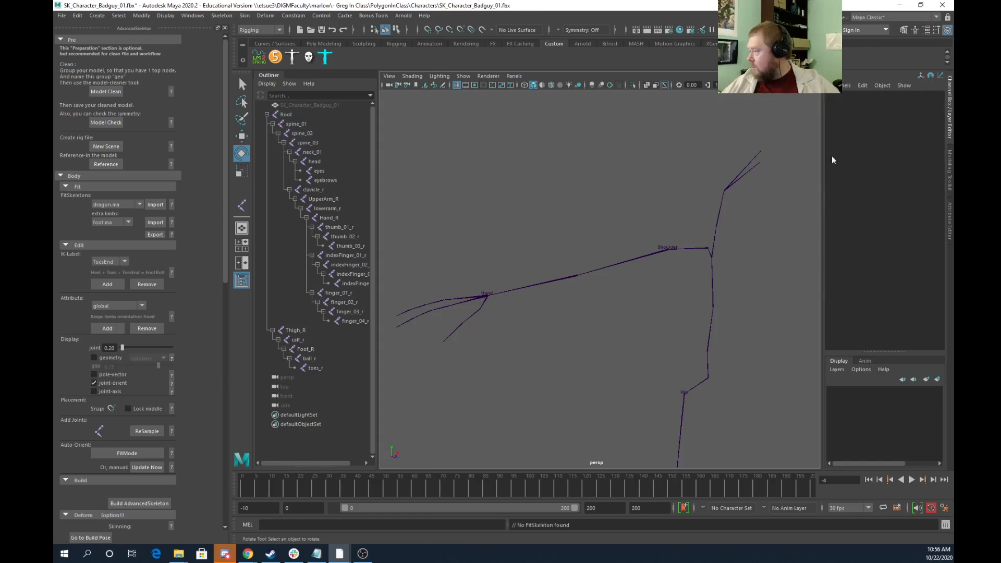
{"action": "left_click", "coordinate": [752, 155]}
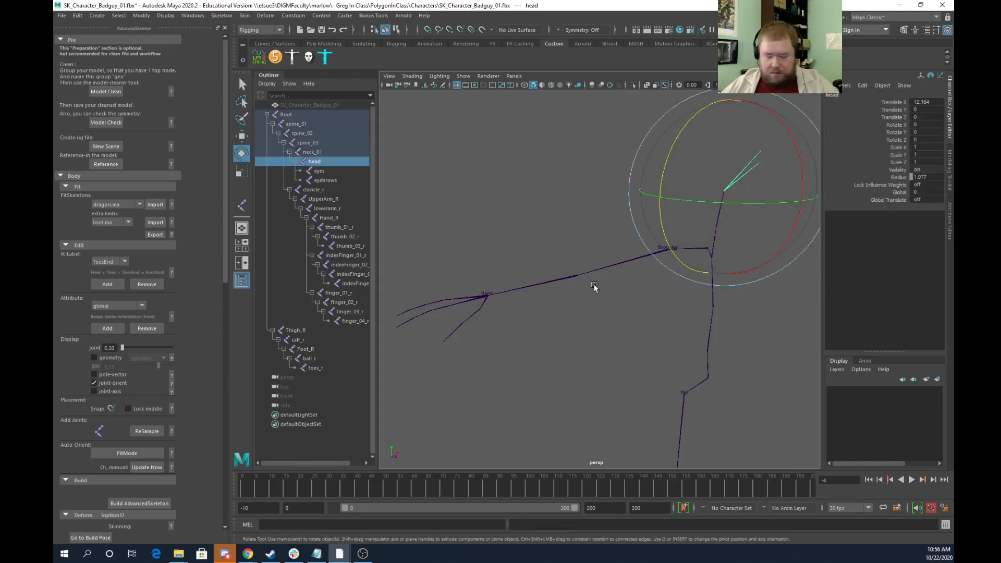
{"action": "left_click", "coordinate": [94, 391]}
{"action": "key", "text": "w"}
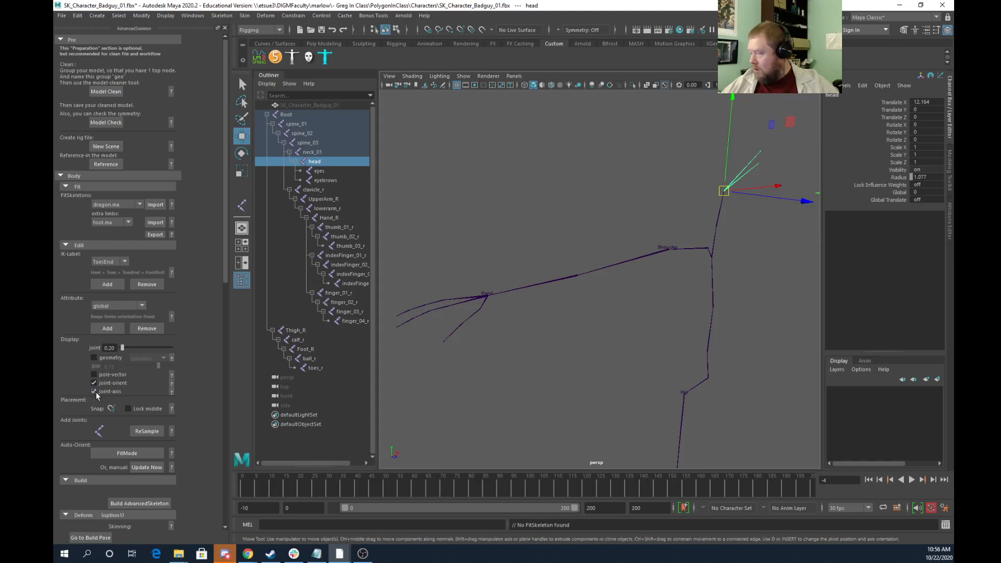
{"action": "left_click_drag", "start_coordinate": [804, 197], "coordinate": [655, 240], "text": "alt"}
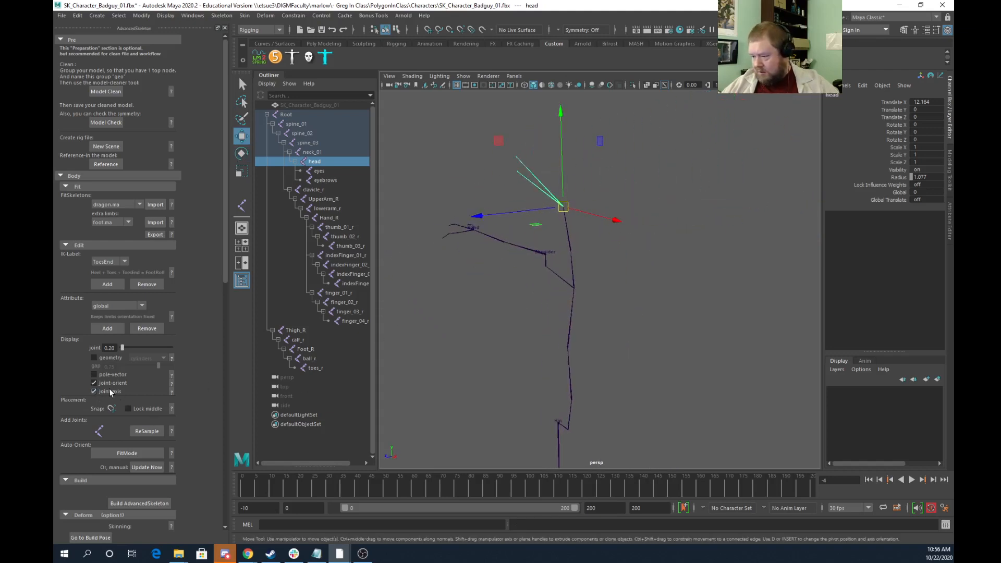
{"action": "left_click", "coordinate": [172, 392]}
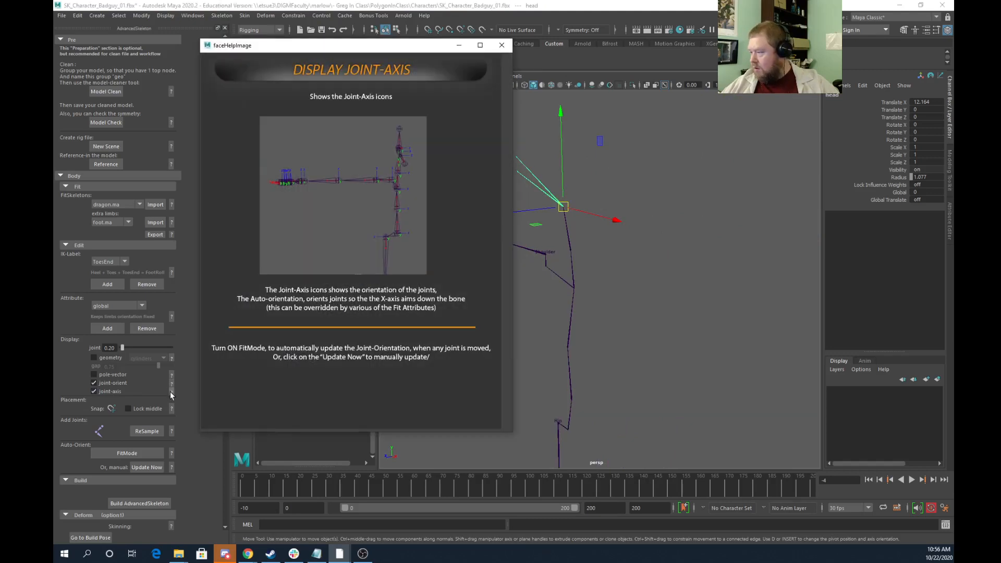
{"action": "left_click", "coordinate": [501, 45]}
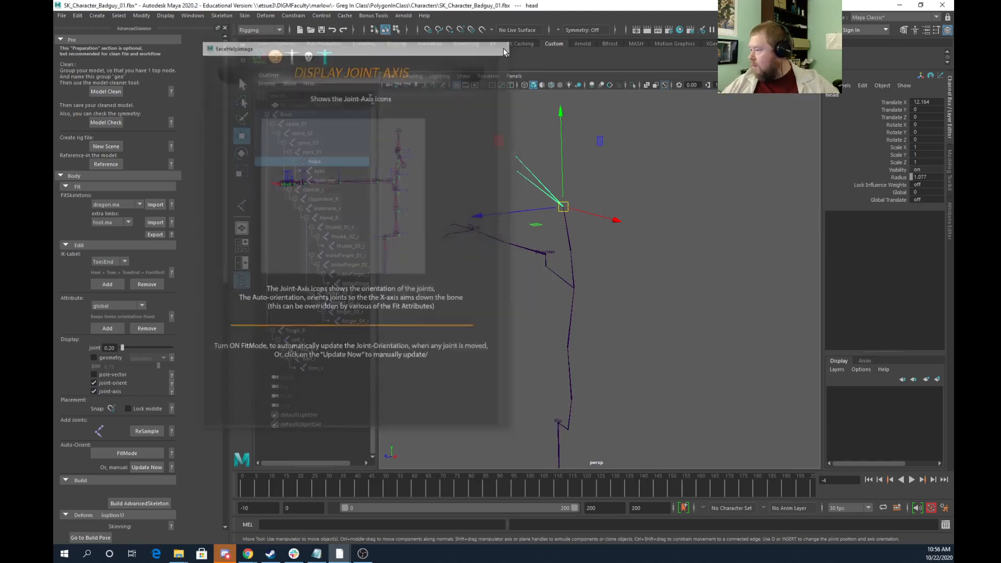
Select the Root joint, turn off the joint-orient display and retry the joint-axis display
{"action": "left_click", "coordinate": [568, 430]}
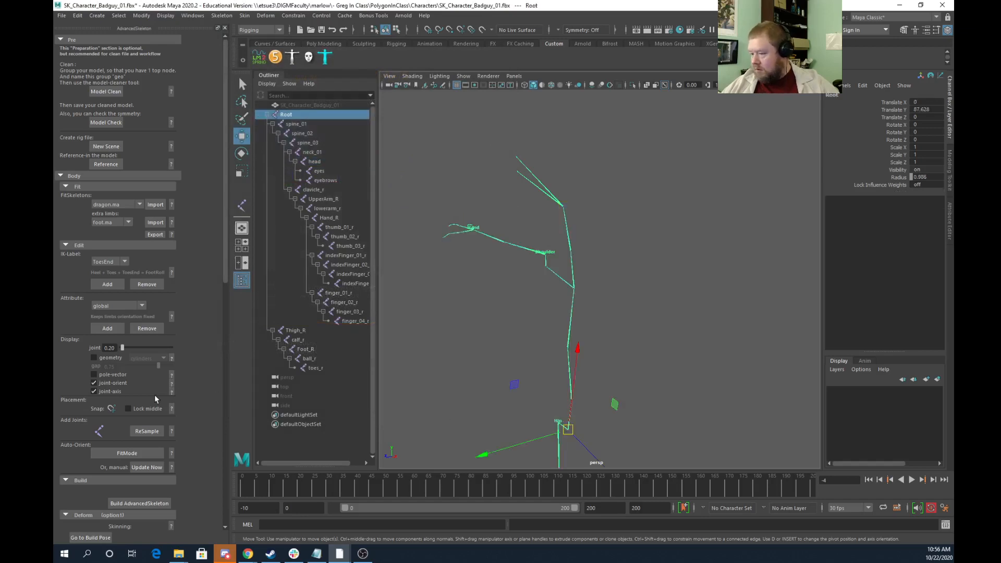
{"action": "left_click", "coordinate": [94, 383]}
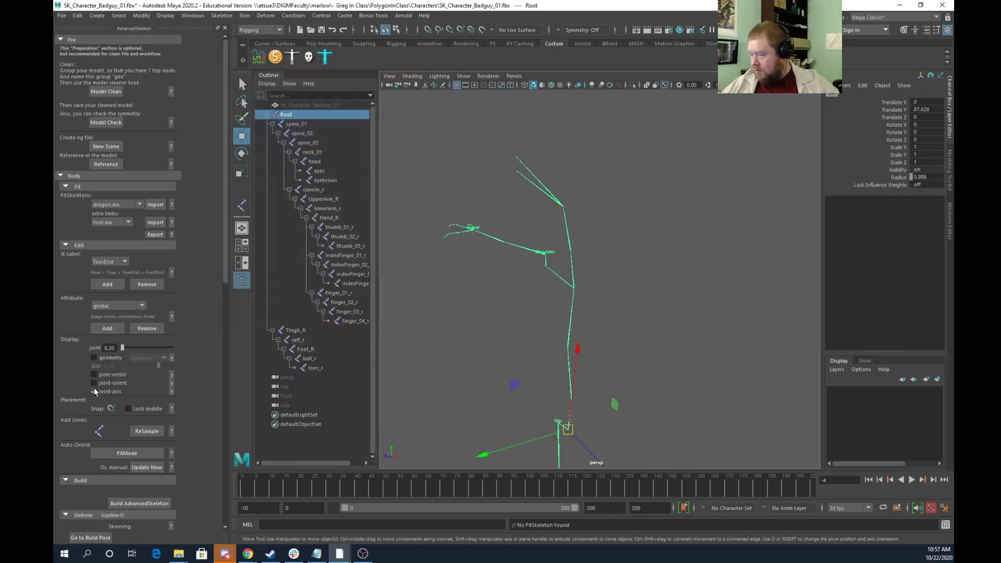
{"action": "left_click", "coordinate": [94, 391]}
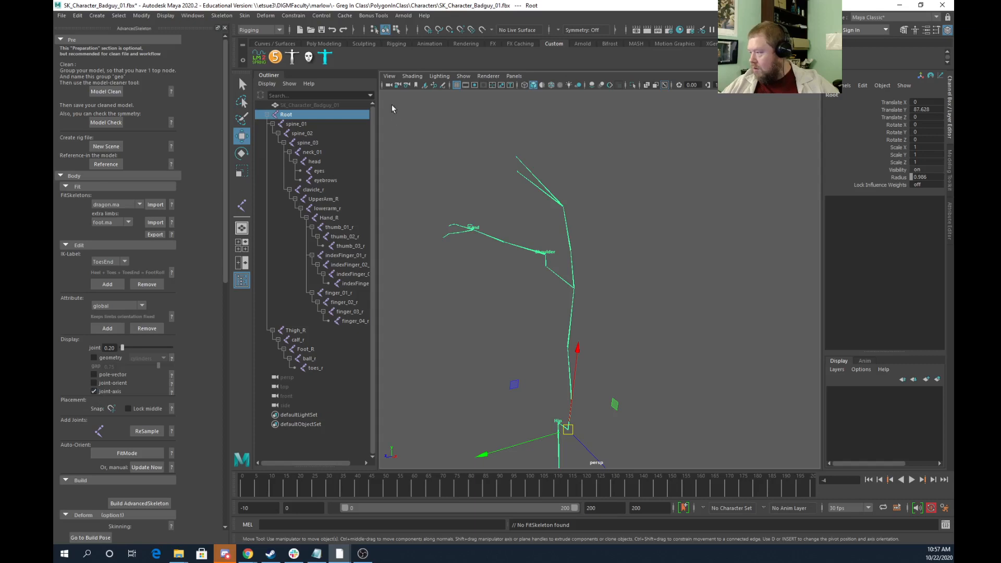
Examine the head joint's axes with the Move and Rotate tools, checking the rotation axis orientation in Object mode
{"action": "left_click", "coordinate": [465, 77]}
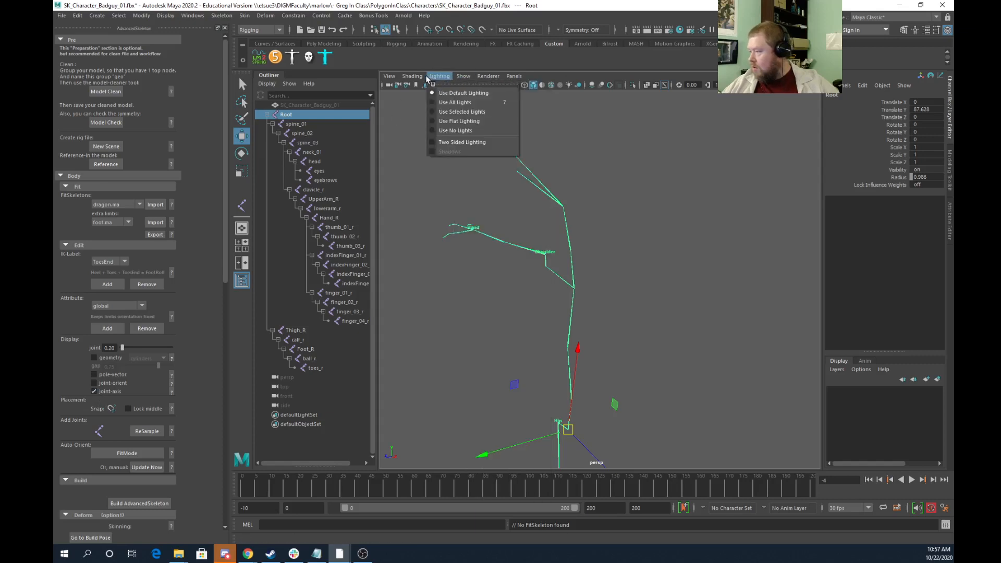
{"action": "left_click", "coordinate": [515, 203]}
{"action": "left_click_drag", "start_coordinate": [515, 203], "coordinate": [545, 203], "text": "alt"}
{"action": "left_click", "coordinate": [545, 204]}
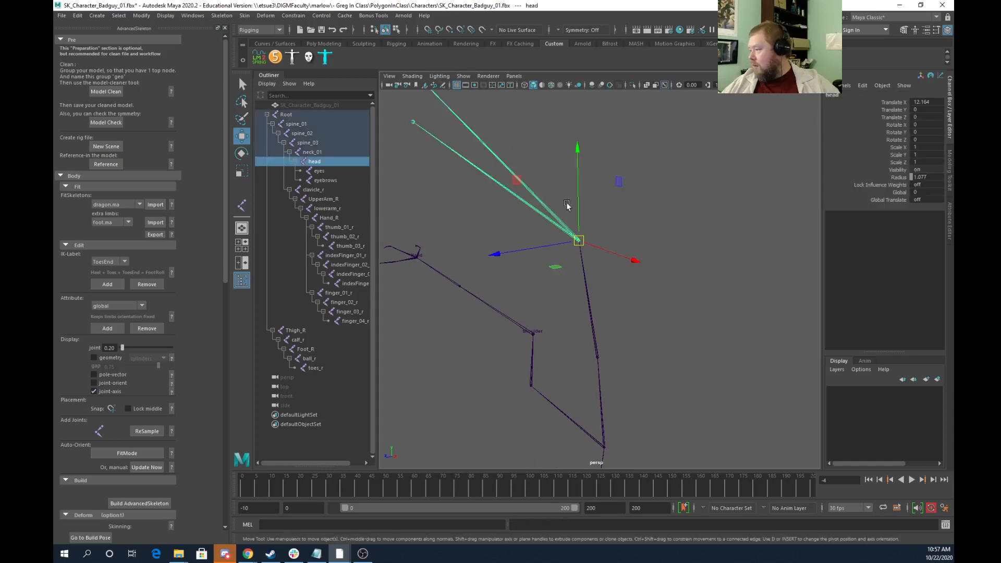
{"action": "key", "text": "e"}
{"action": "left_click", "coordinate": [568, 225]}
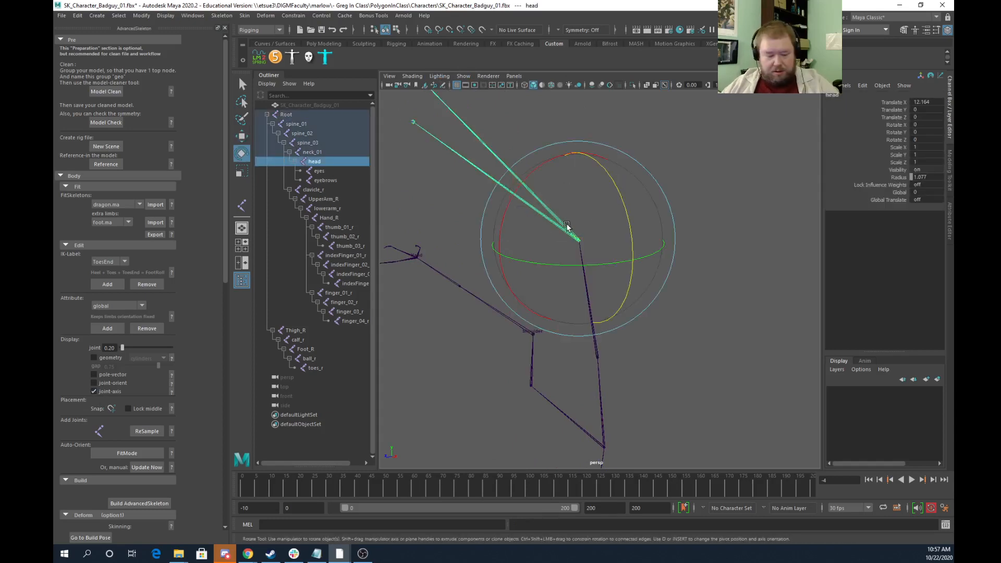
{"action": "key", "text": "w"}
{"action": "key", "text": "e"}
{"action": "left_click", "coordinate": [567, 225]}
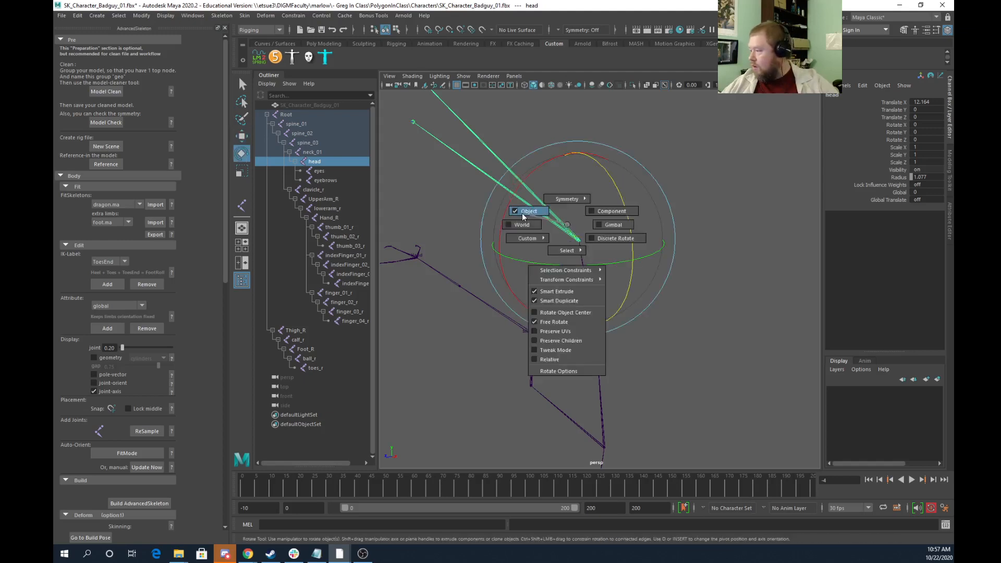
Select the Hand_R joint and turn off the joint-axis display
{"action": "left_click_drag", "start_coordinate": [525, 246], "coordinate": [525, 321], "text": "alt"}
{"action": "left_click", "coordinate": [493, 306]}
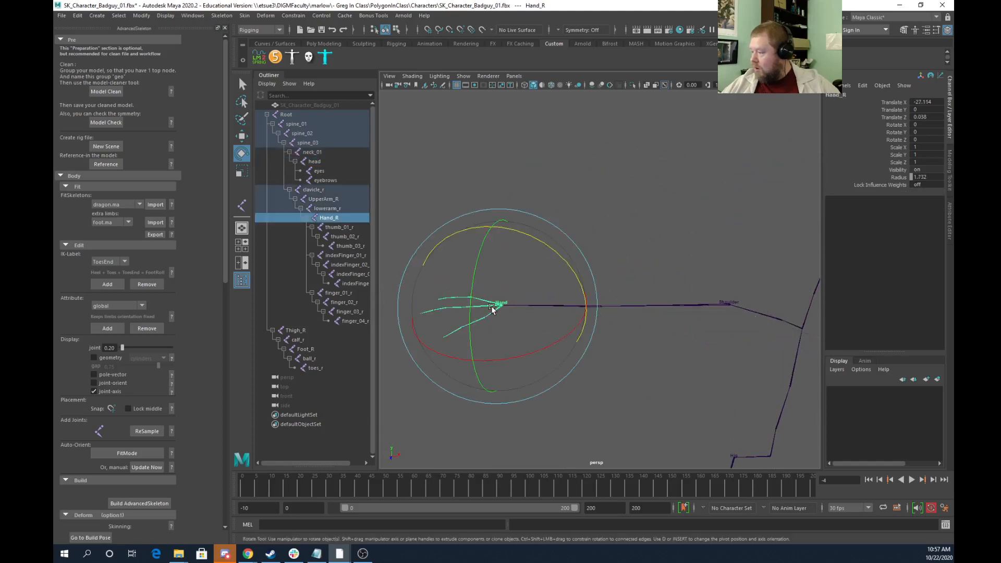
{"action": "left_click_drag", "start_coordinate": [599, 318], "coordinate": [568, 314], "text": "alt"}
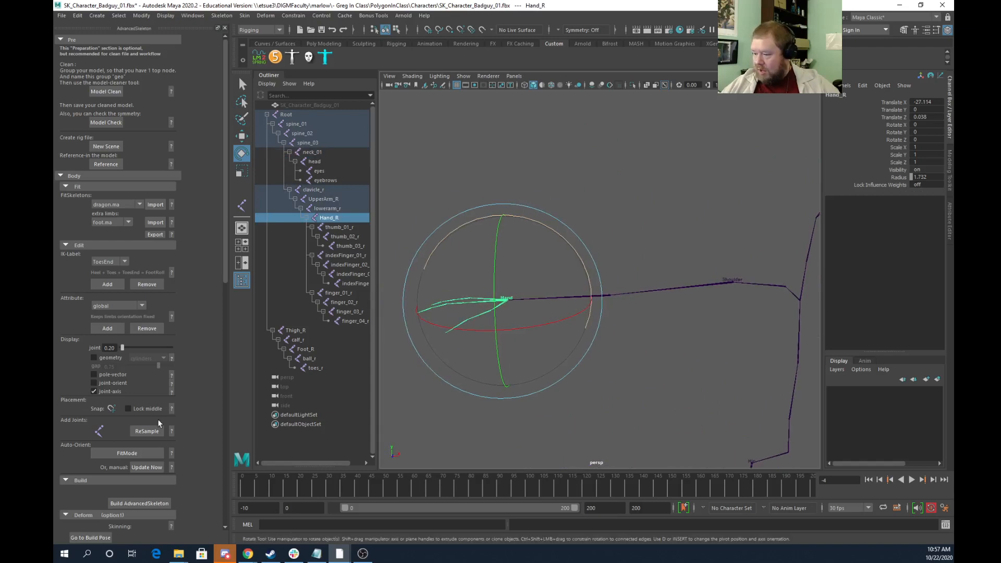
{"action": "left_click", "coordinate": [92, 392]}
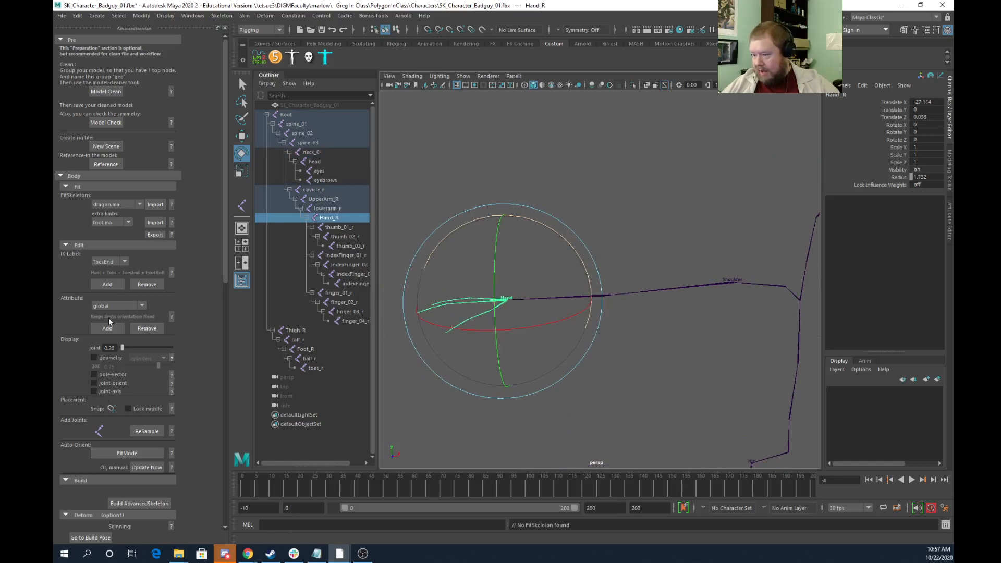
Read the attribute help on the FreeOrient, WorldOrient and FlipOrient options
{"action": "left_click", "coordinate": [138, 308]}
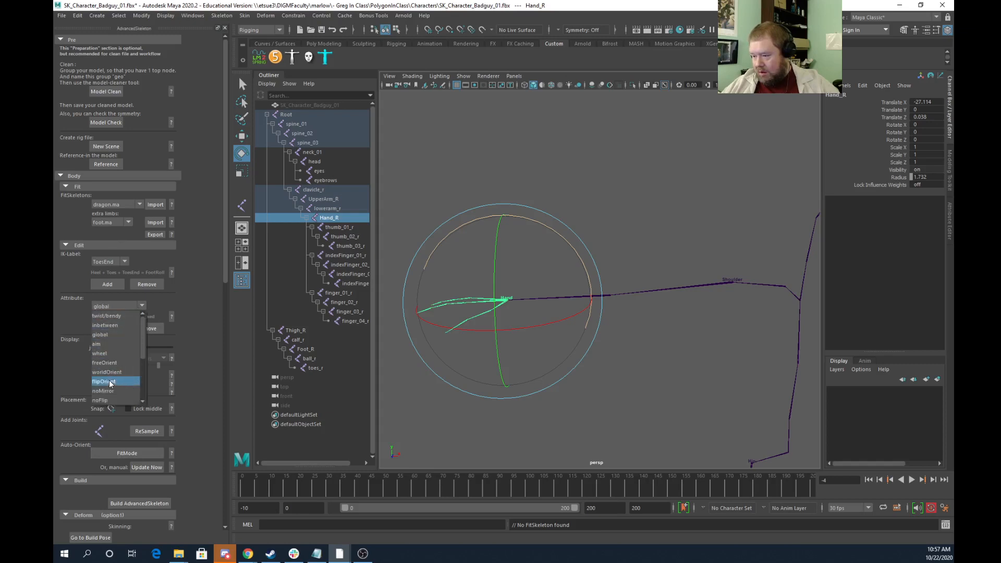
{"action": "left_click", "coordinate": [171, 315]}
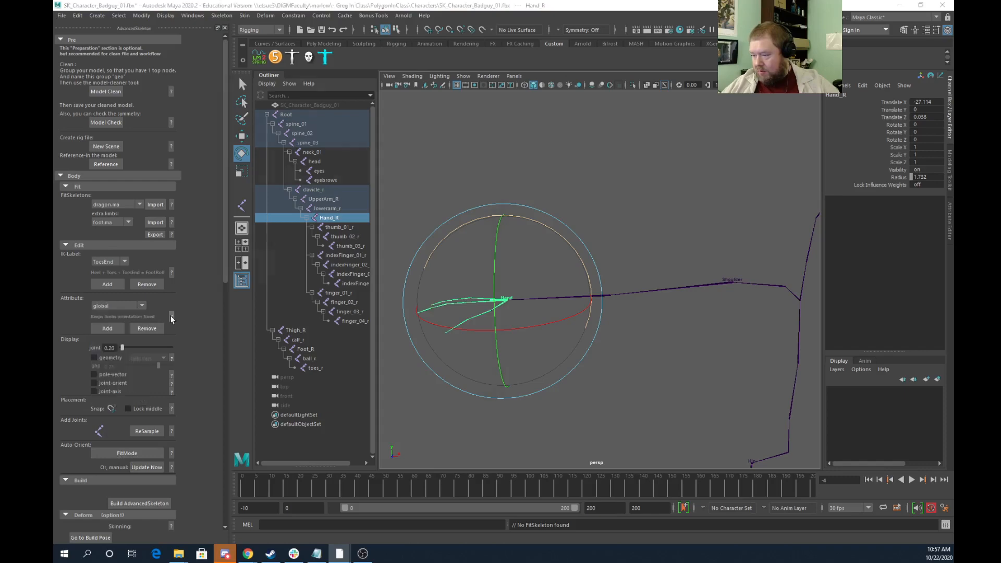
{"action": "scroll", "coordinate": [386, 327], "scroll_direction": "down", "scroll_amount": 15}
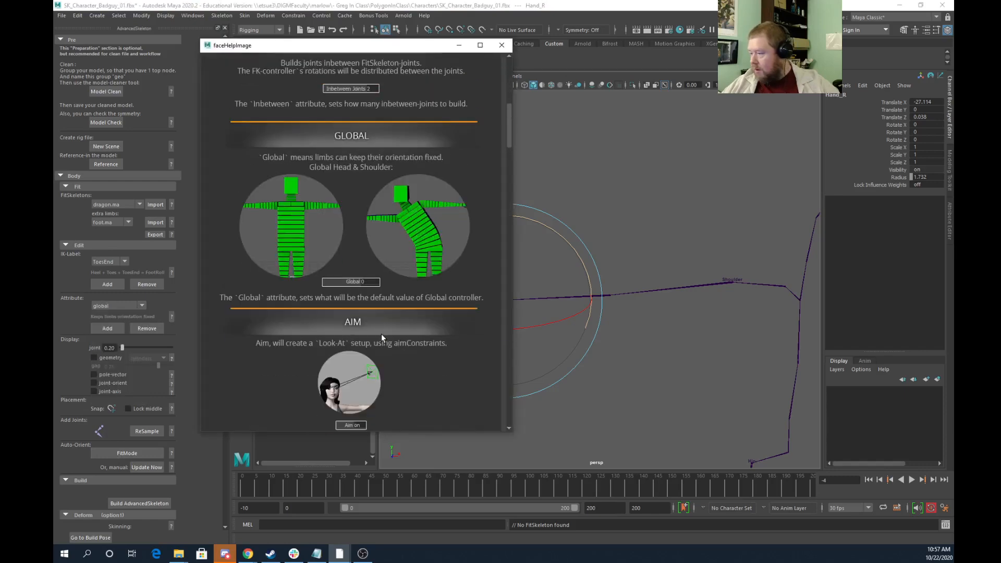
{"action": "scroll", "coordinate": [380, 340], "scroll_direction": "down", "scroll_amount": 10}
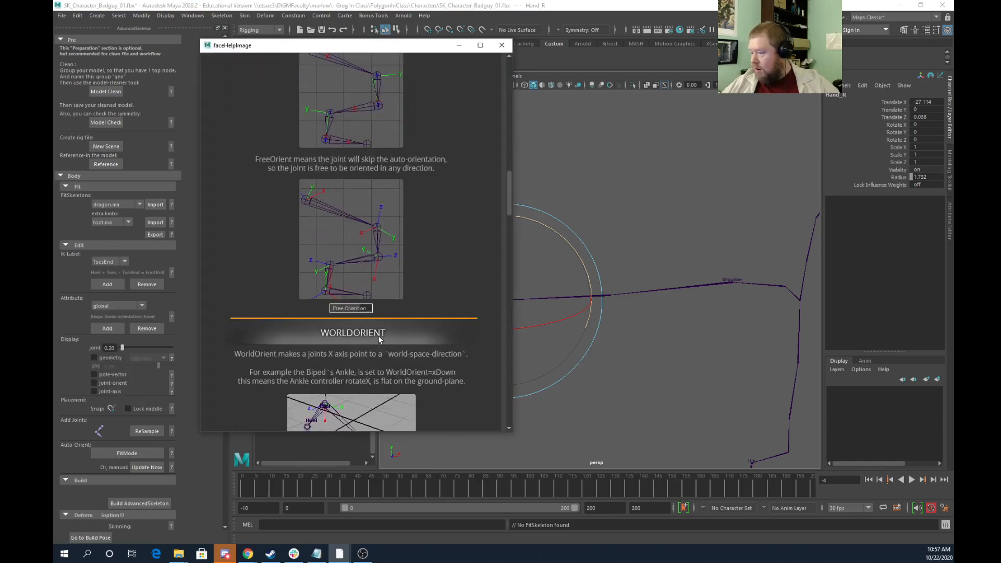
{"action": "scroll", "coordinate": [379, 340], "scroll_direction": "down", "scroll_amount": 3}
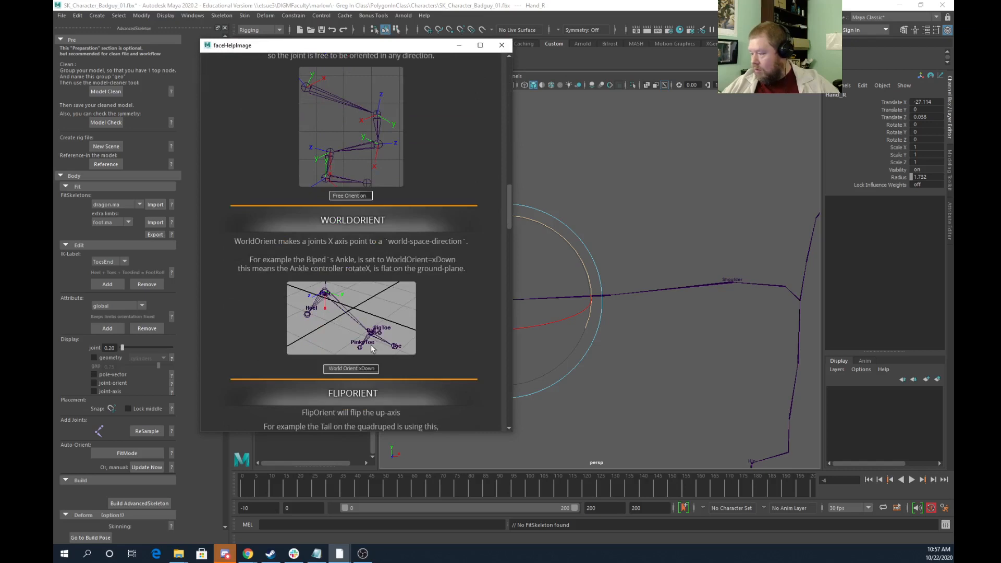
{"action": "scroll", "coordinate": [371, 345], "scroll_direction": "down", "scroll_amount": 6}
{"action": "scroll", "coordinate": [324, 322], "scroll_direction": "up", "scroll_amount": 6}
{"action": "scroll", "coordinate": [350, 363], "scroll_direction": "up", "scroll_amount": 4}
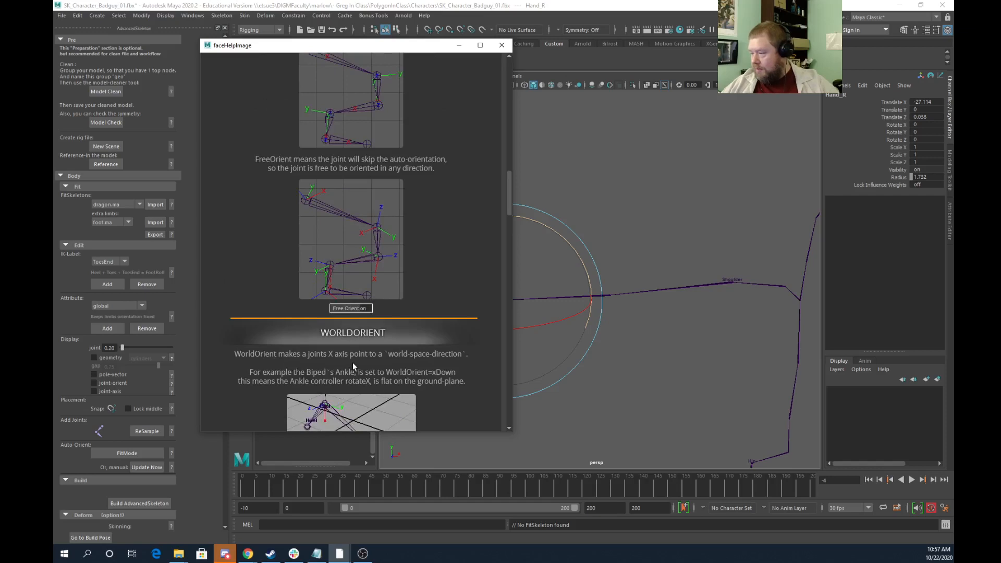
{"action": "scroll", "coordinate": [352, 360], "scroll_direction": "up", "scroll_amount": 1}
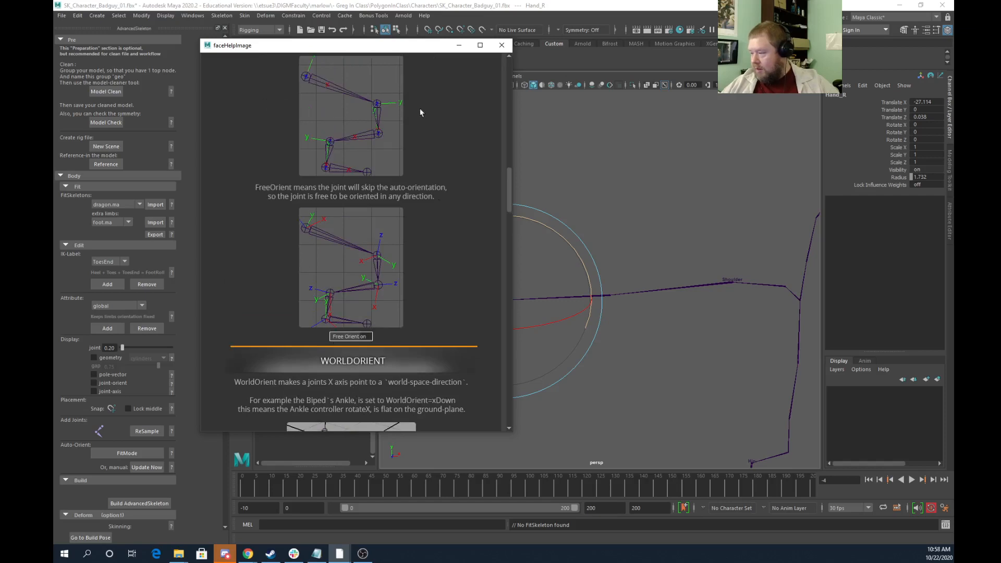
{"action": "left_click", "coordinate": [505, 46]}
Add the worldOrient attribute to the Hand_R joint
{"action": "left_click", "coordinate": [117, 306]}
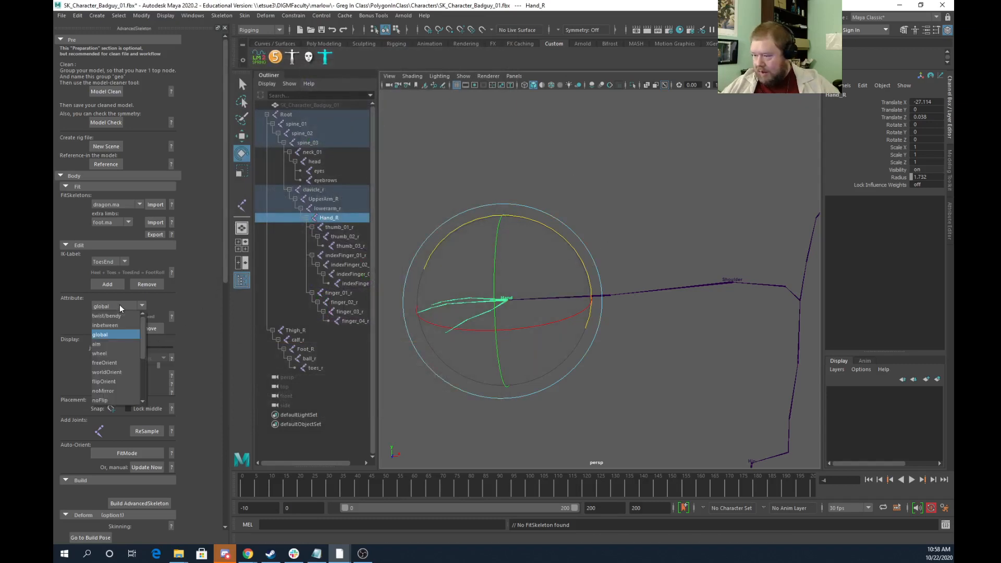
{"action": "left_click", "coordinate": [107, 372]}
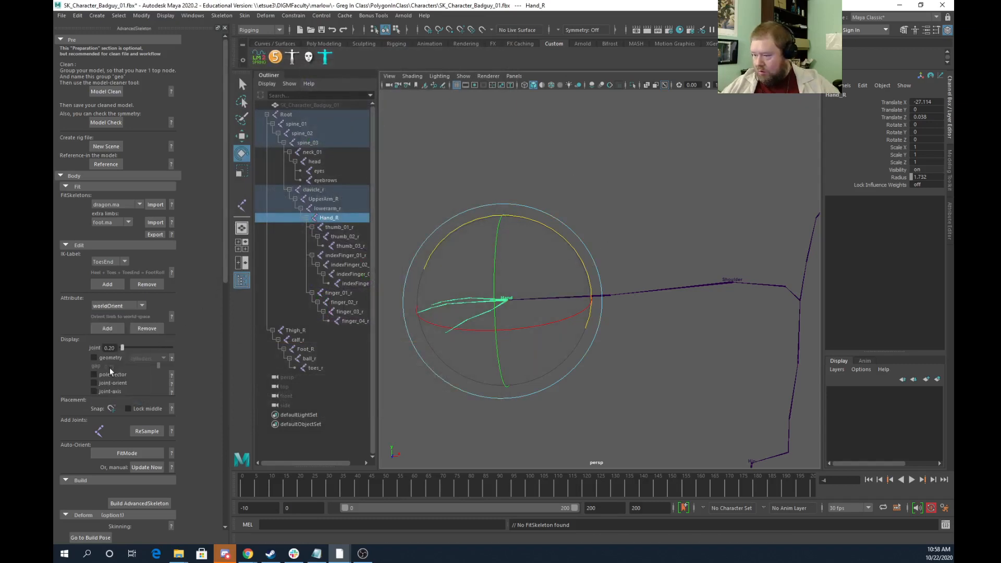
{"action": "left_click", "coordinate": [110, 330]}
Add the worldOrient attribute to the head joint
{"action": "middle_click_drag", "start_coordinate": [767, 280], "coordinate": [630, 304], "text": "alt"}
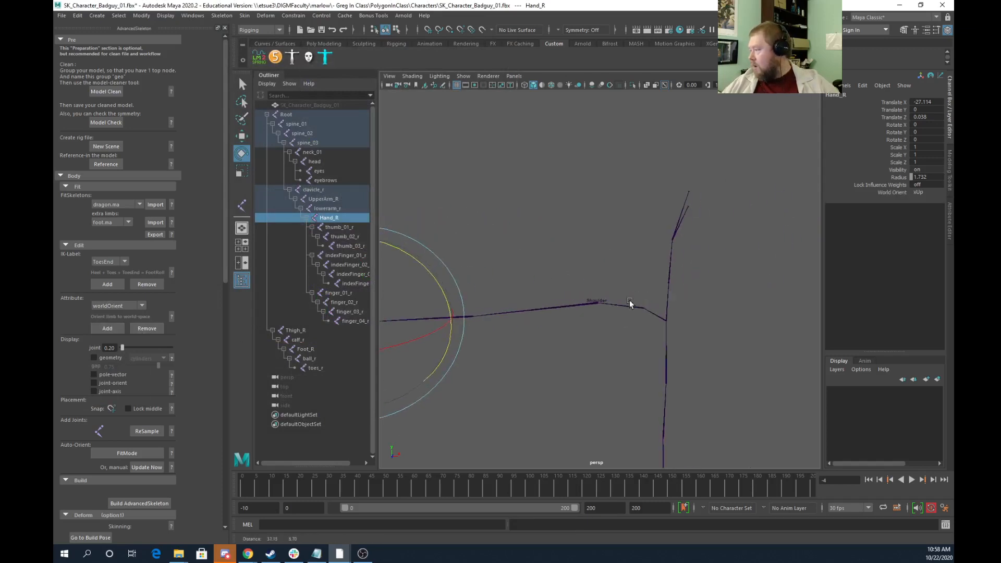
{"action": "left_click_drag", "start_coordinate": [630, 304], "coordinate": [699, 237], "text": "alt"}
{"action": "left_click", "coordinate": [694, 222]}
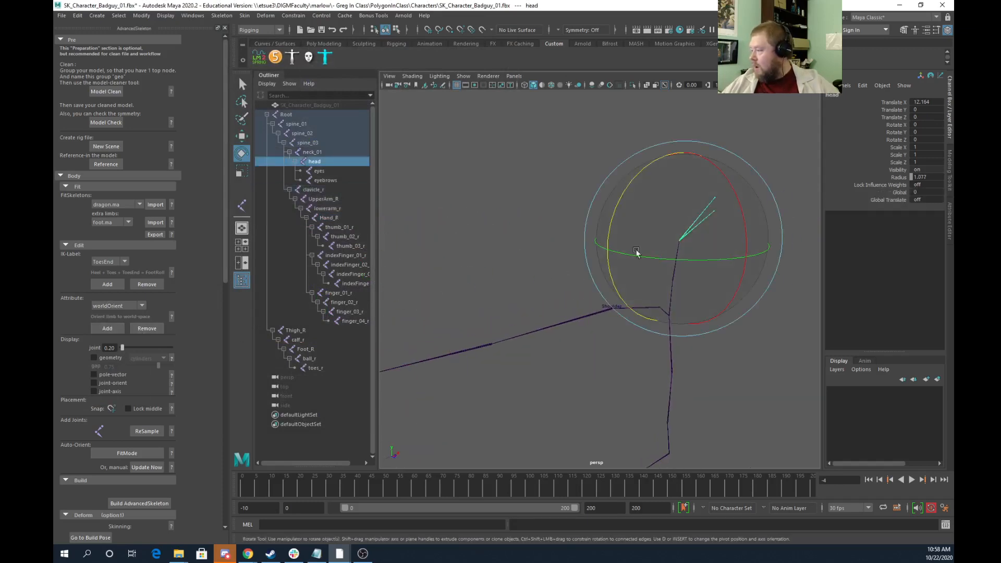
{"action": "left_click", "coordinate": [111, 328]}
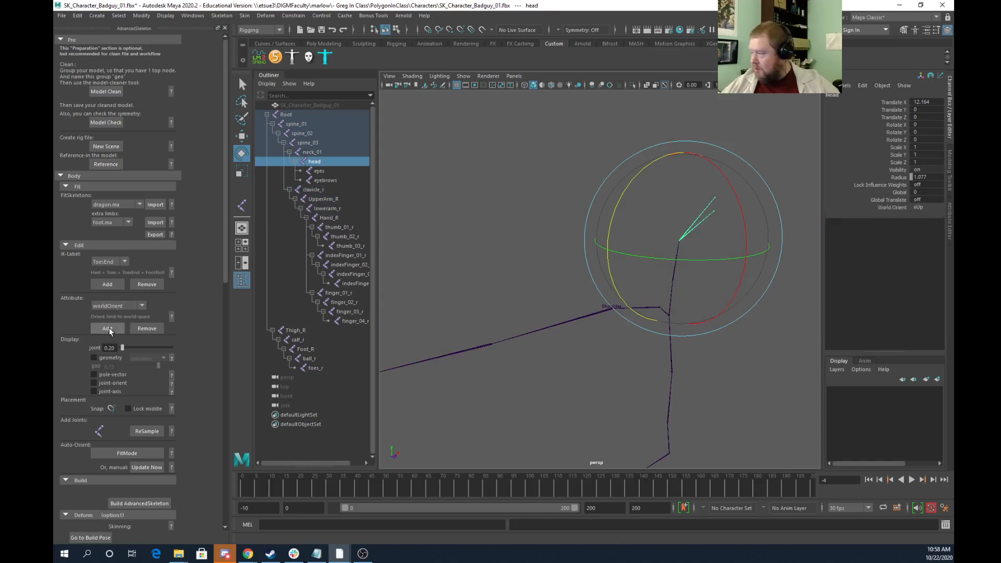
{"action": "left_click_drag", "start_coordinate": [563, 384], "coordinate": [655, 351], "text": "alt"}
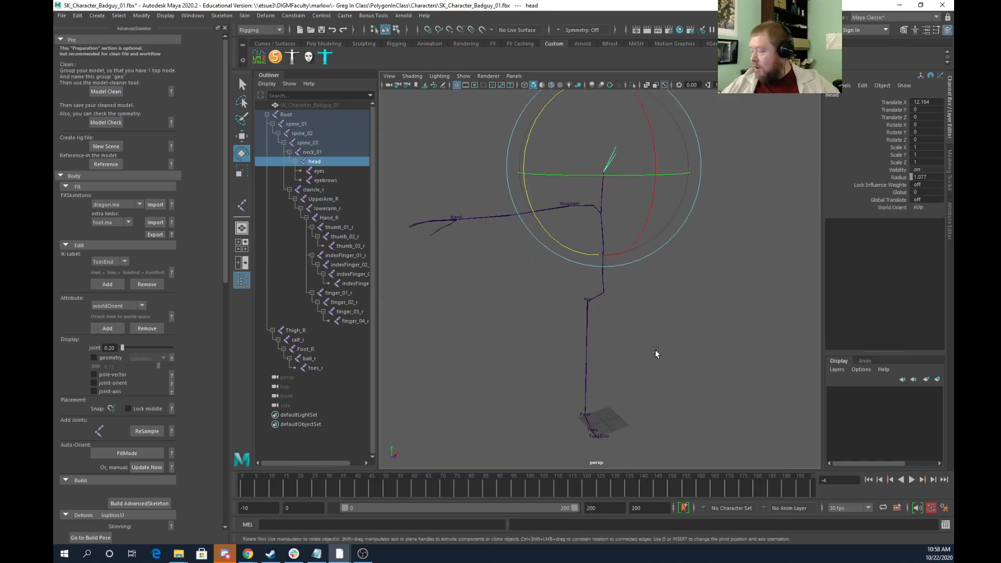
Save the scene under the new name SK_Character_Badguy_Rigging.0001.mb in the GregWork folder
{"action": "left_click", "coordinate": [62, 15]}
{"action": "left_click", "coordinate": [89, 66]}
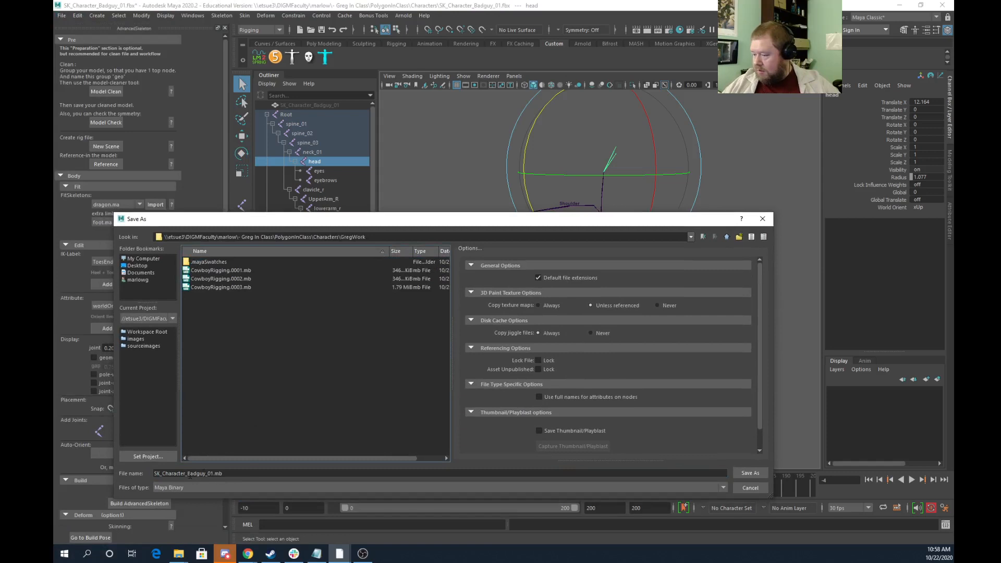
{"action": "left_click", "coordinate": [210, 474]}
{"action": "left_click_drag", "start_coordinate": [213, 473], "coordinate": [207, 474]}
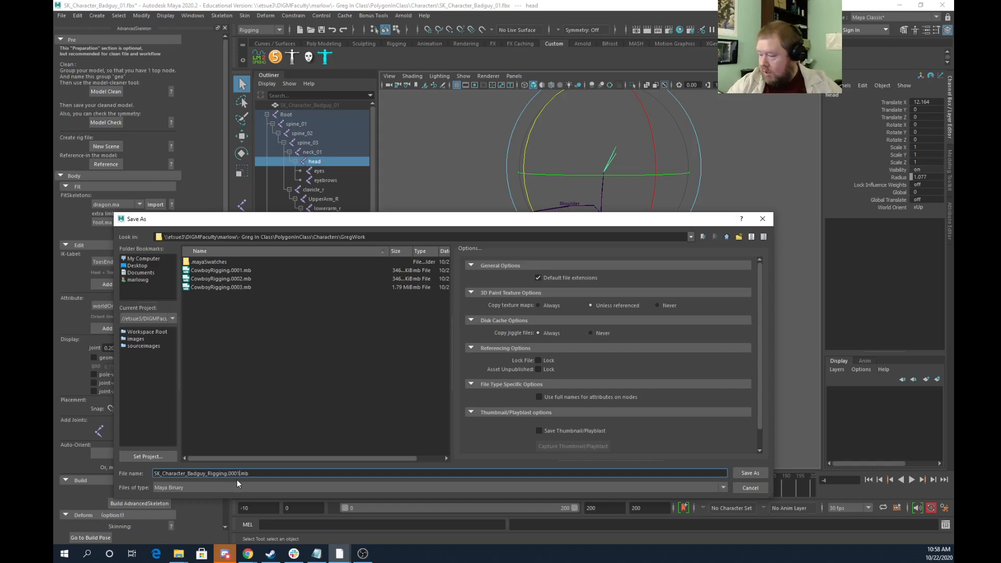
{"action": "left_click", "coordinate": [750, 473]}
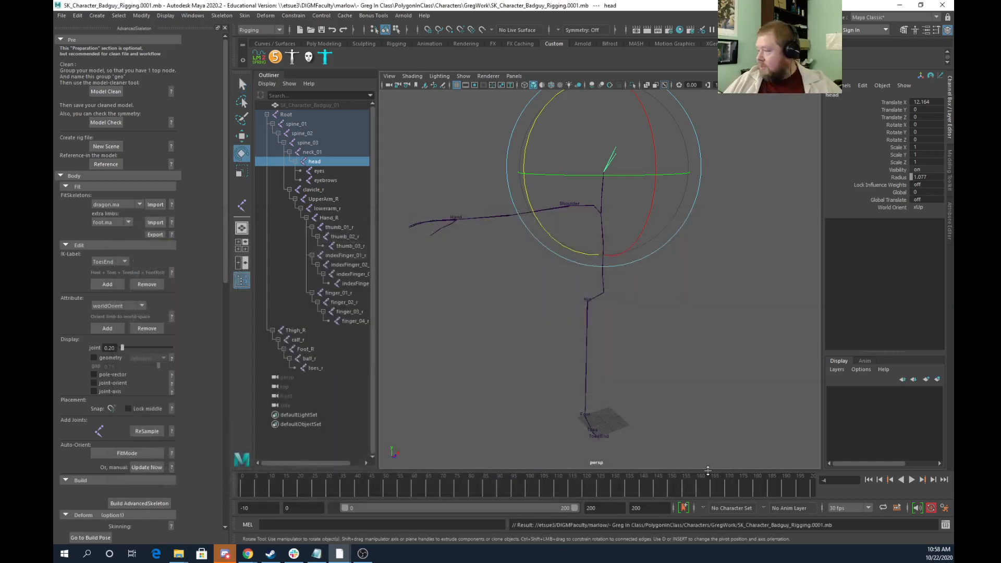
{"action": "key", "text": "e"}
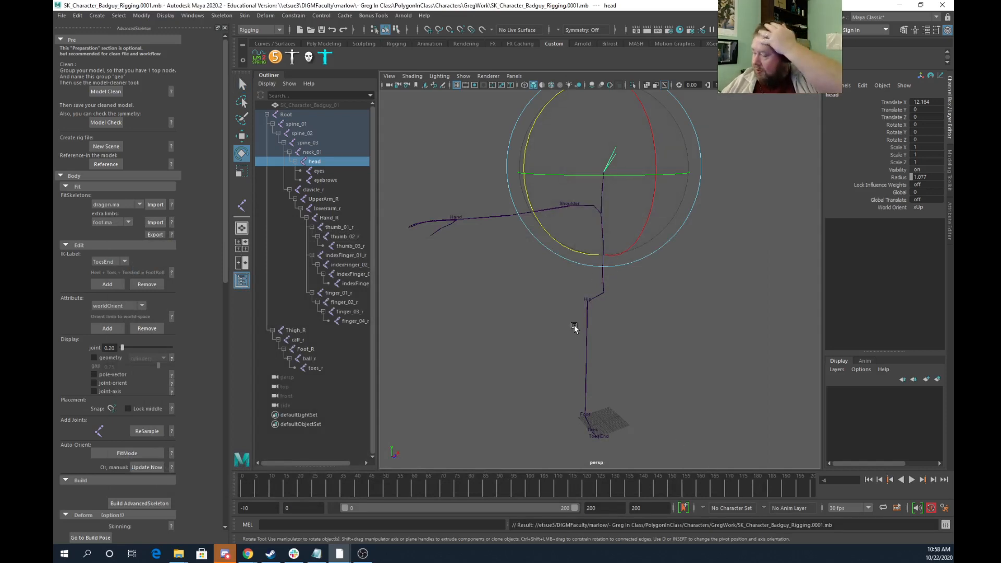
Try to build the AdvancedSkeleton with the head joint selected and undo the attempt
{"action": "scroll", "coordinate": [126, 354], "scroll_direction": "down", "scroll_amount": 5}
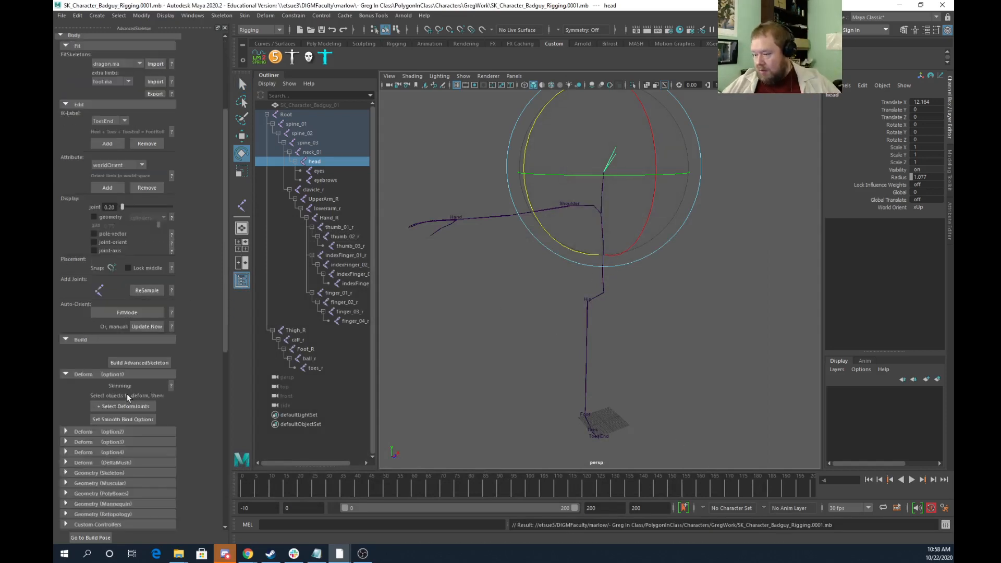
{"action": "left_click", "coordinate": [139, 363]}
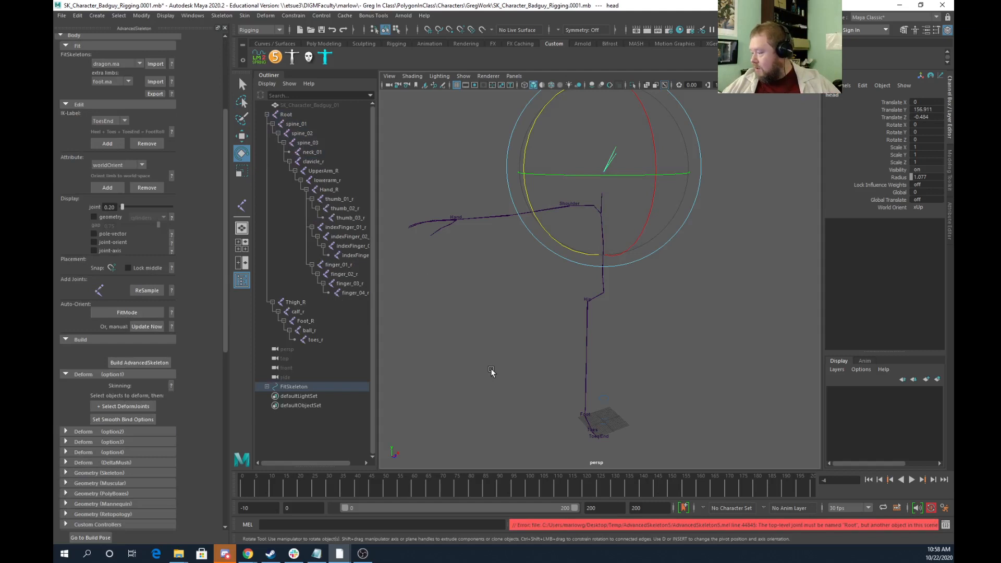
{"action": "left_click", "coordinate": [500, 388]}
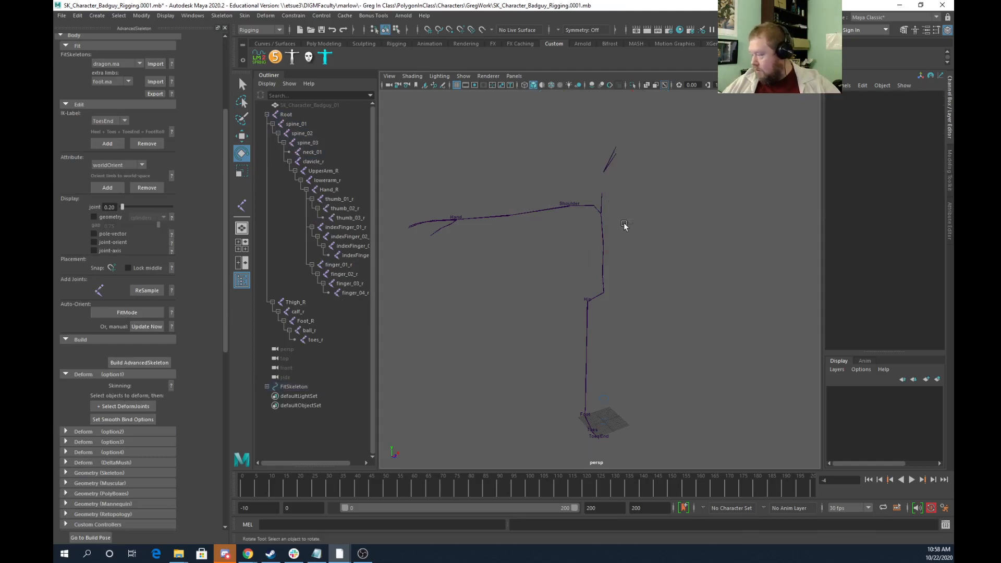
{"action": "key", "text": "ctrl+z"}
{"action": "key", "text": "ctrl+z"}
Build the AdvancedSkeleton with the Root joint selected
{"action": "left_click", "coordinate": [604, 293]}
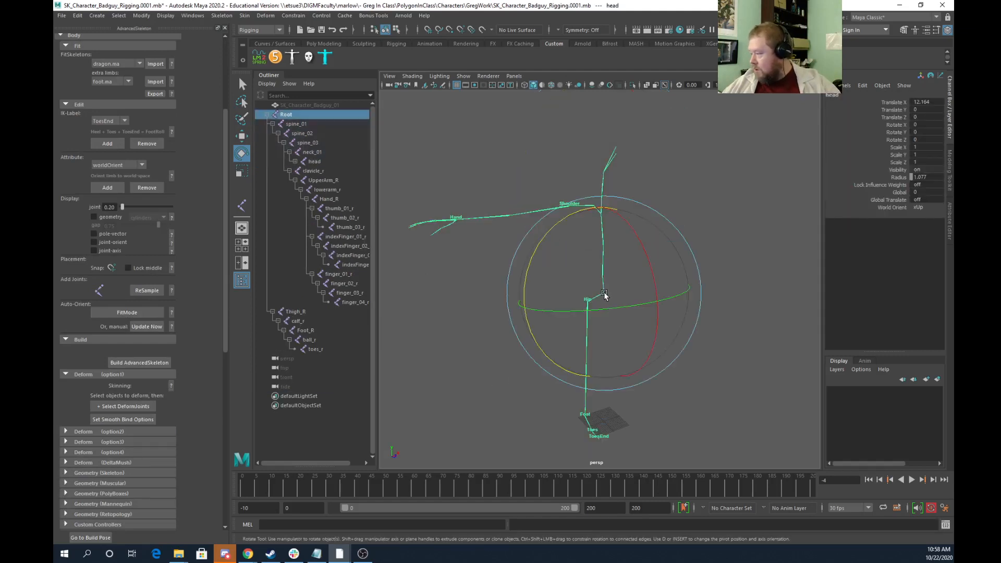
{"action": "left_click", "coordinate": [133, 362]}
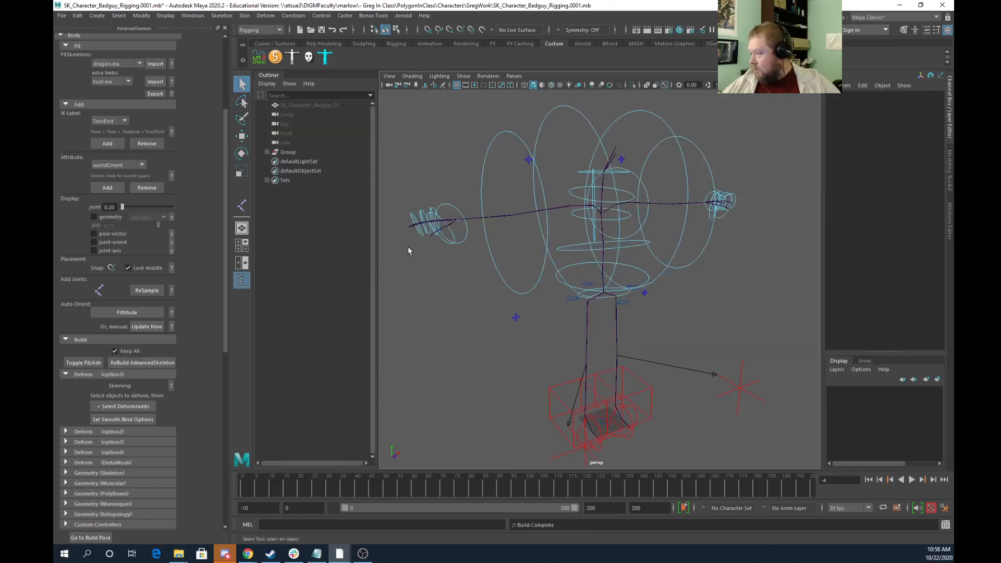
Examine the rotation axes of the right hand's FK control with the Rotate tool
{"action": "left_click_drag", "start_coordinate": [408, 246], "coordinate": [440, 281], "text": "alt"}
{"action": "right_click_drag", "start_coordinate": [463, 260], "coordinate": [501, 270], "text": "alt"}
{"action": "middle_click_drag", "start_coordinate": [500, 271], "coordinate": [682, 320], "text": "alt"}
{"action": "left_click", "coordinate": [535, 261]}
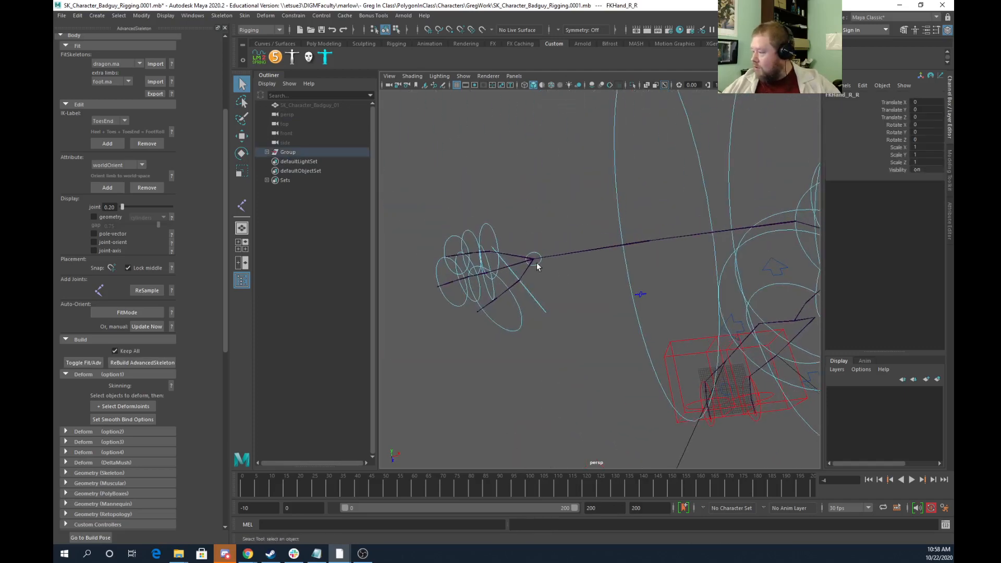
{"action": "left_click_drag", "start_coordinate": [536, 262], "coordinate": [560, 265], "text": "alt"}
{"action": "key", "text": "e"}
{"action": "left_click_drag", "start_coordinate": [582, 146], "coordinate": [543, 239], "text": "alt"}
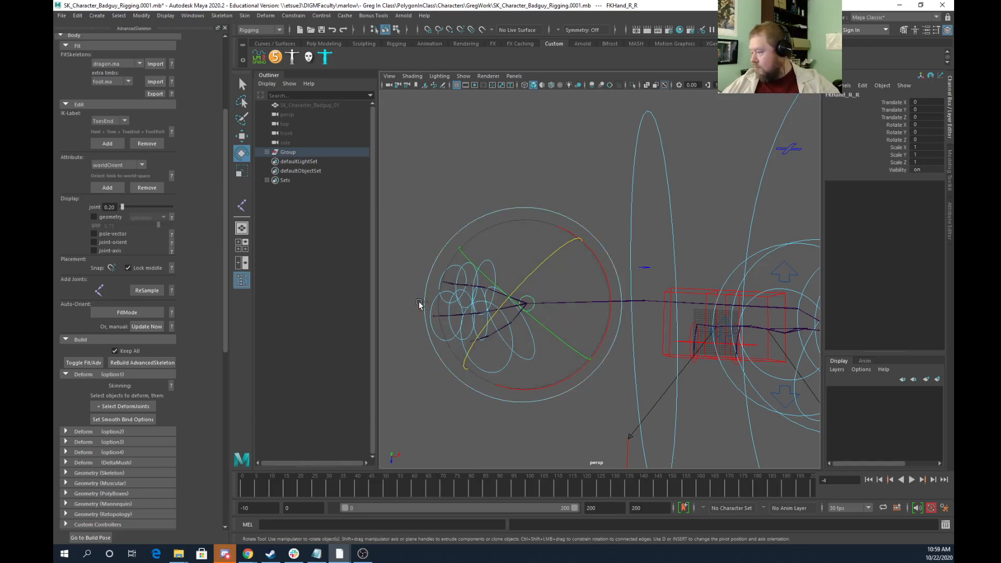
Examine the rotation axes of the head's FK control
{"action": "left_click_drag", "start_coordinate": [615, 354], "coordinate": [607, 276], "text": "alt"}
{"action": "middle_click_drag", "start_coordinate": [608, 277], "coordinate": [599, 380], "text": "alt"}
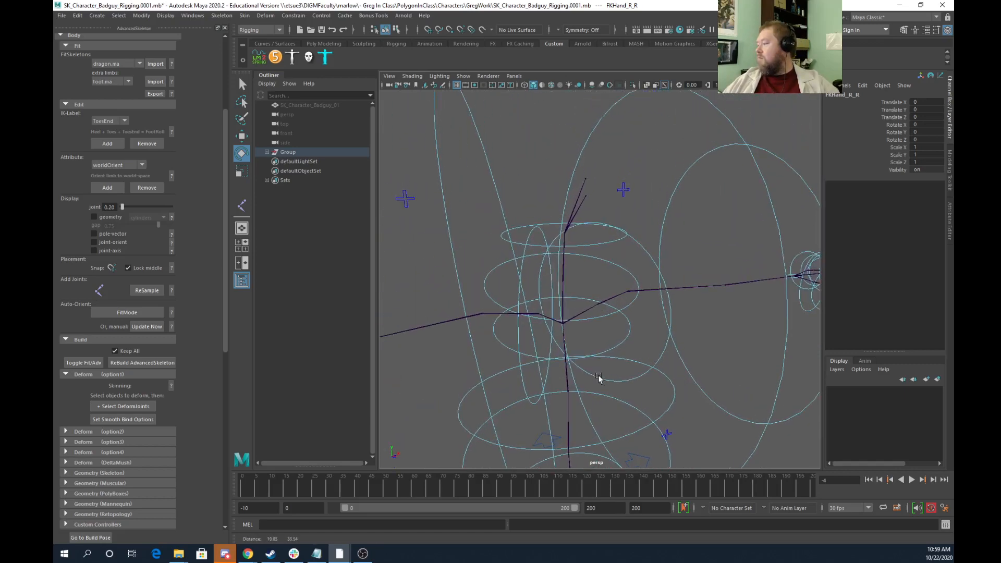
{"action": "right_click_drag", "start_coordinate": [599, 380], "coordinate": [598, 311], "text": "alt"}
{"action": "left_click", "coordinate": [594, 253]}
{"action": "left_click_drag", "start_coordinate": [624, 266], "coordinate": [793, 329], "text": "alt"}
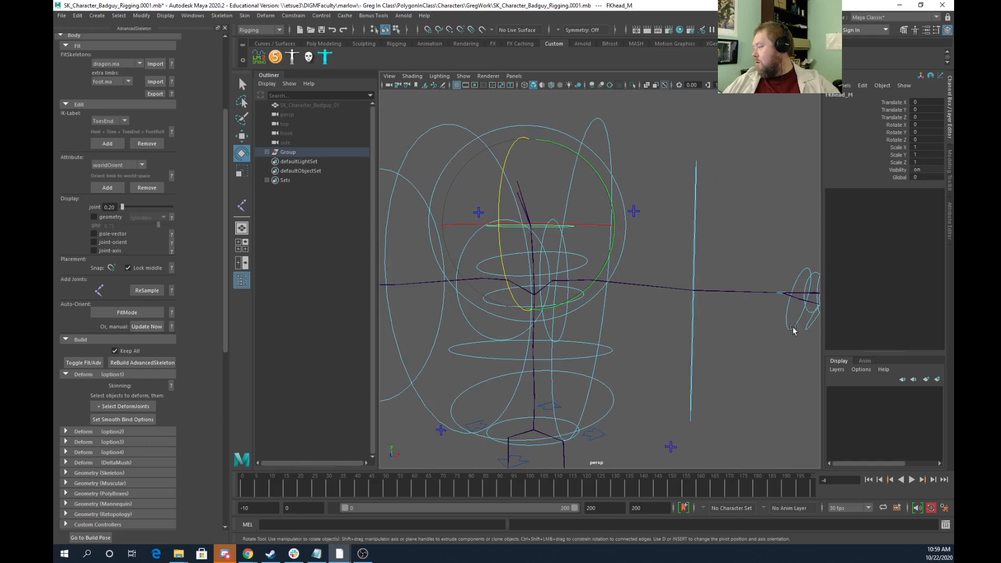
Test-rotate the left hand's FK control about one axis and undo the rotation
{"action": "left_click", "coordinate": [779, 295]}
{"action": "left_click", "coordinate": [780, 294]}
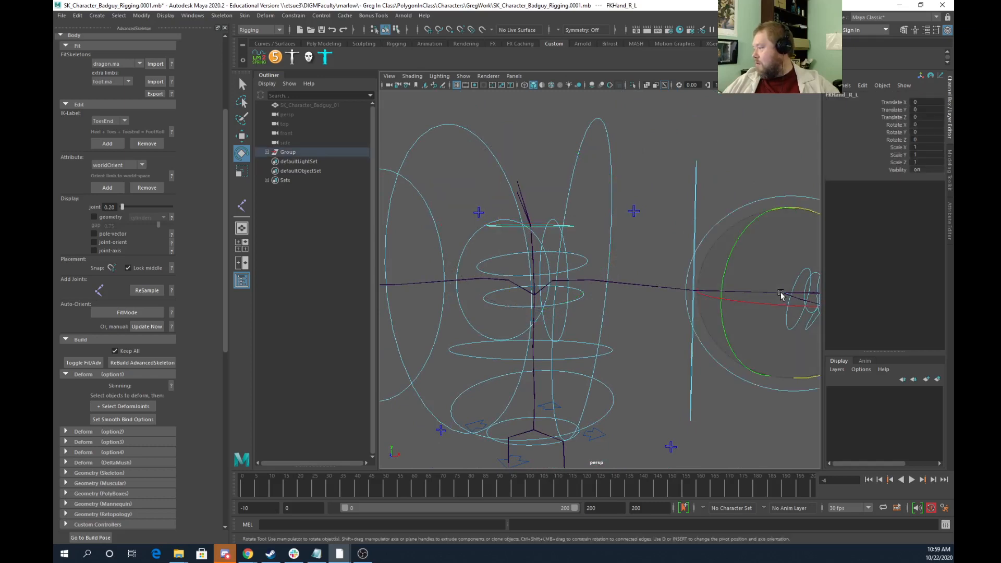
{"action": "left_click_drag", "start_coordinate": [729, 270], "coordinate": [748, 230]}
{"action": "key", "text": "ctrl+z"}
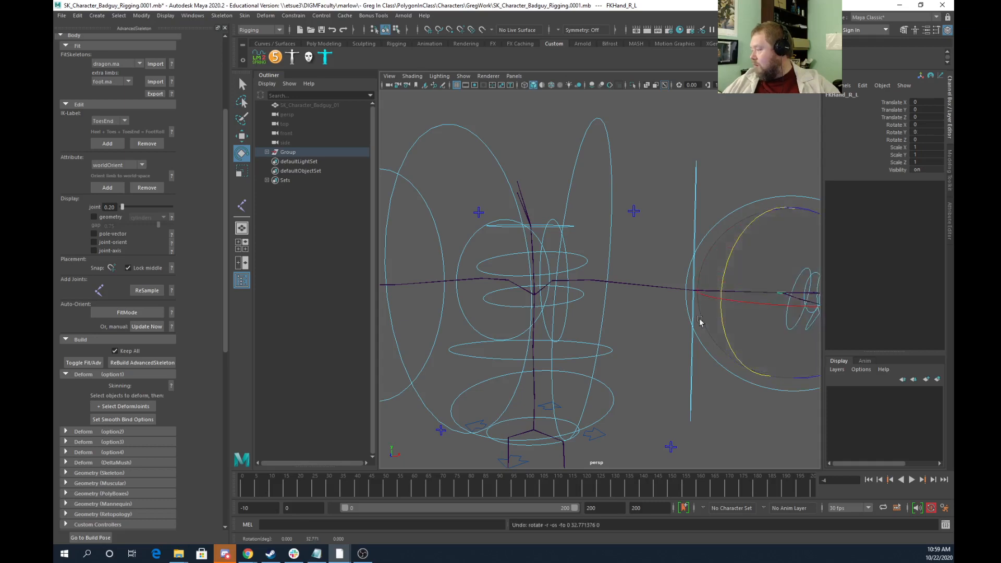
Toggle from the built rig to the fit skeleton and delete the advanced rig
{"action": "left_click_drag", "start_coordinate": [453, 328], "coordinate": [617, 306], "text": "alt"}
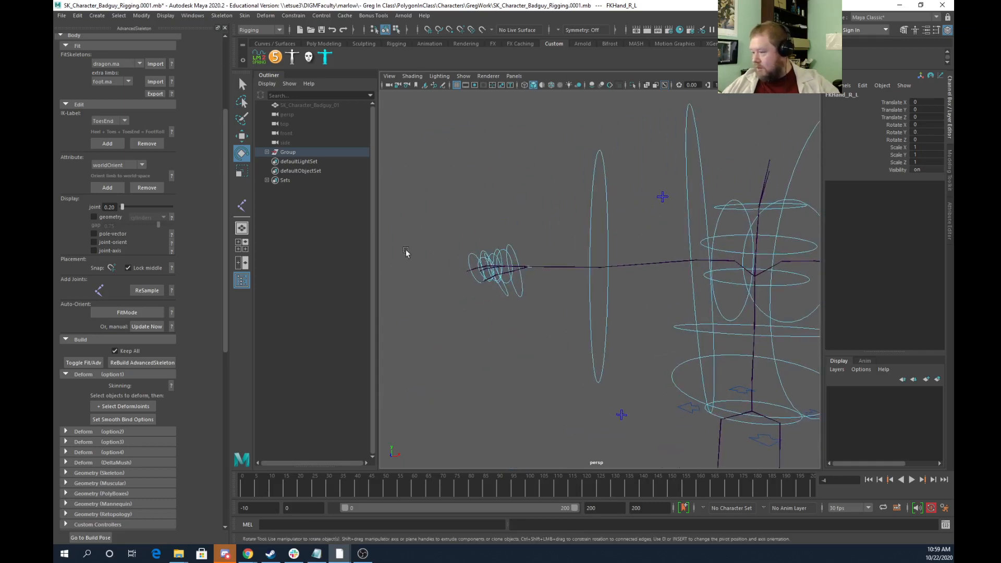
{"action": "left_click", "coordinate": [90, 364]}
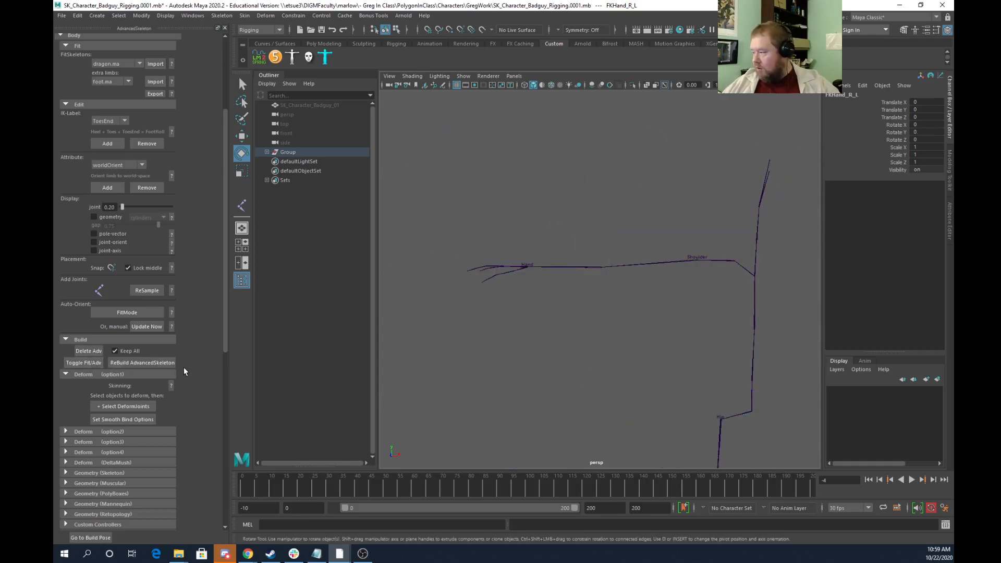
{"action": "left_click_drag", "start_coordinate": [532, 288], "coordinate": [555, 283], "text": "alt"}
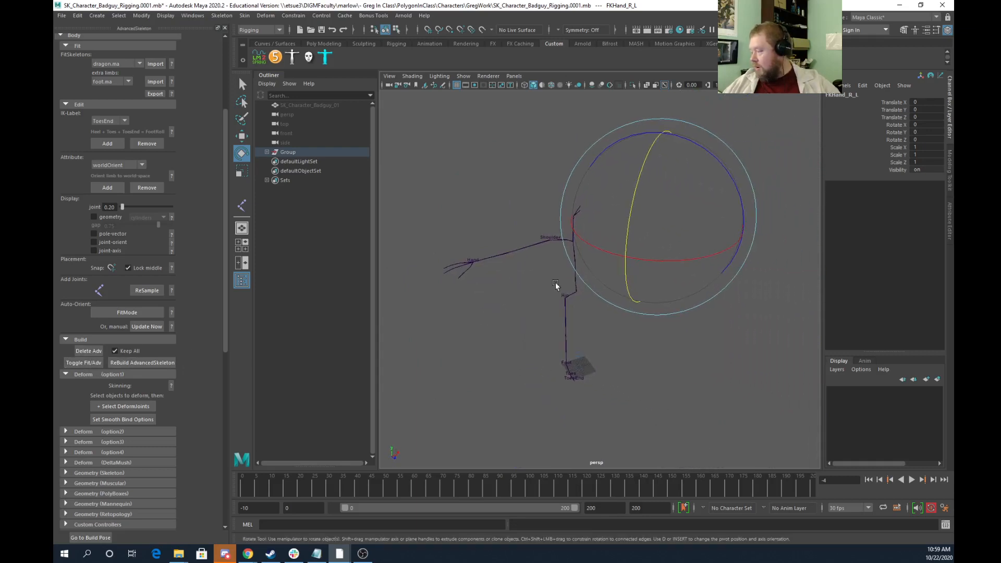
{"action": "left_click", "coordinate": [471, 263]}
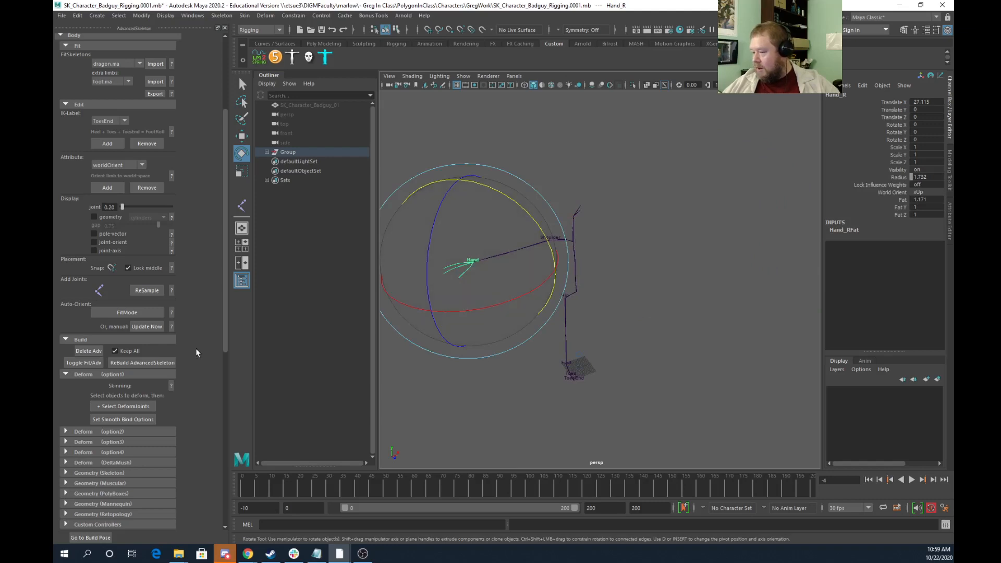
{"action": "left_click", "coordinate": [88, 352]}
Remove the worldOrient attribute from the Hand_R joint
{"action": "scroll", "coordinate": [394, 287], "scroll_direction": "up", "scroll_amount": 6}
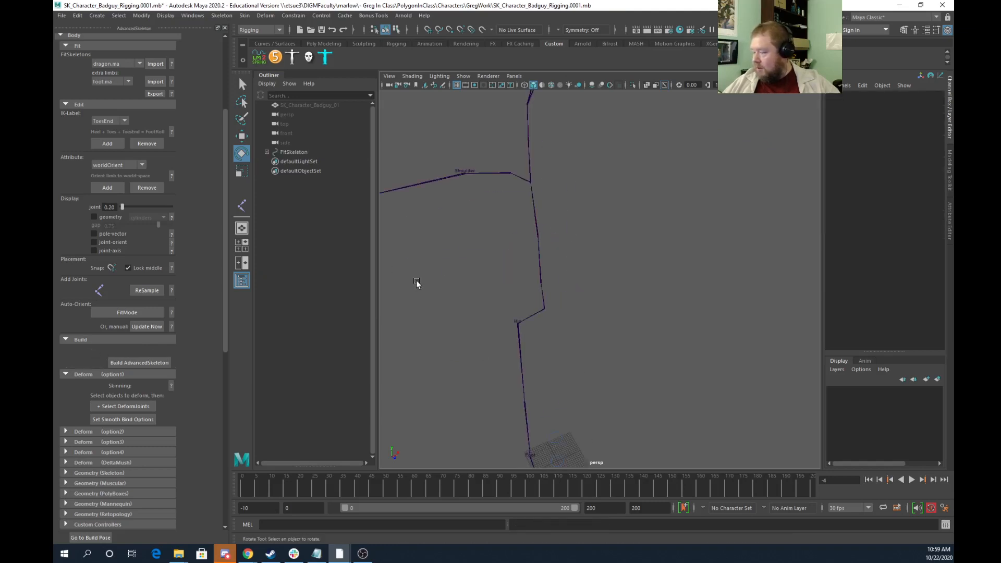
{"action": "middle_click_drag", "start_coordinate": [417, 283], "coordinate": [638, 373], "text": "alt"}
{"action": "left_click", "coordinate": [452, 340]}
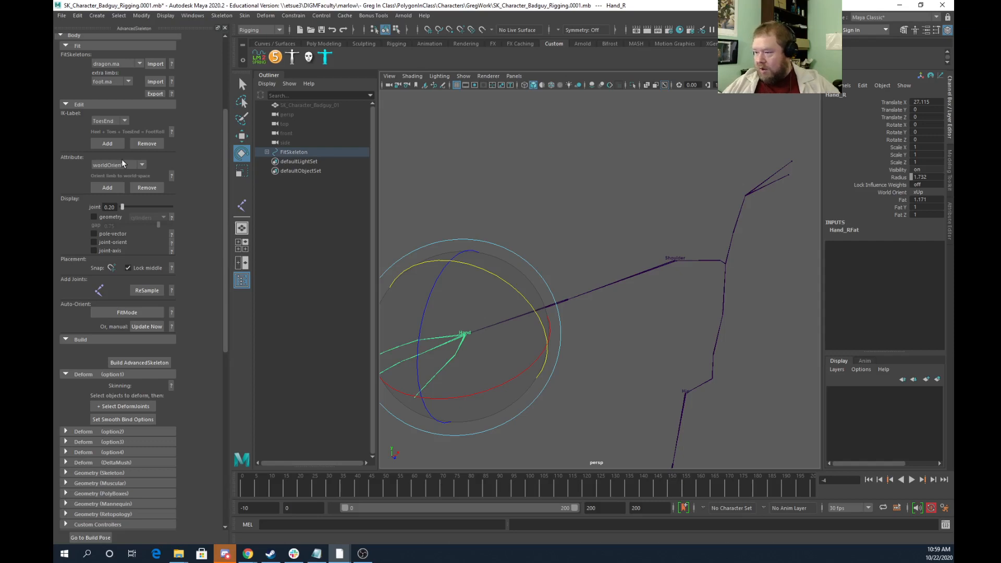
{"action": "left_click", "coordinate": [148, 188]}
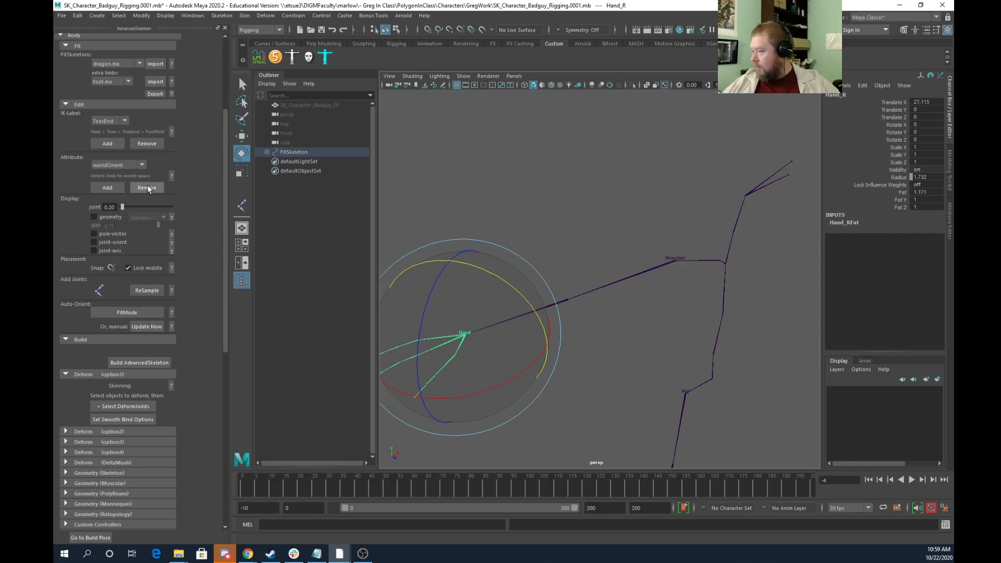
Add the freeOrient attribute to the Hand_R joint
{"action": "left_click", "coordinate": [129, 165]}
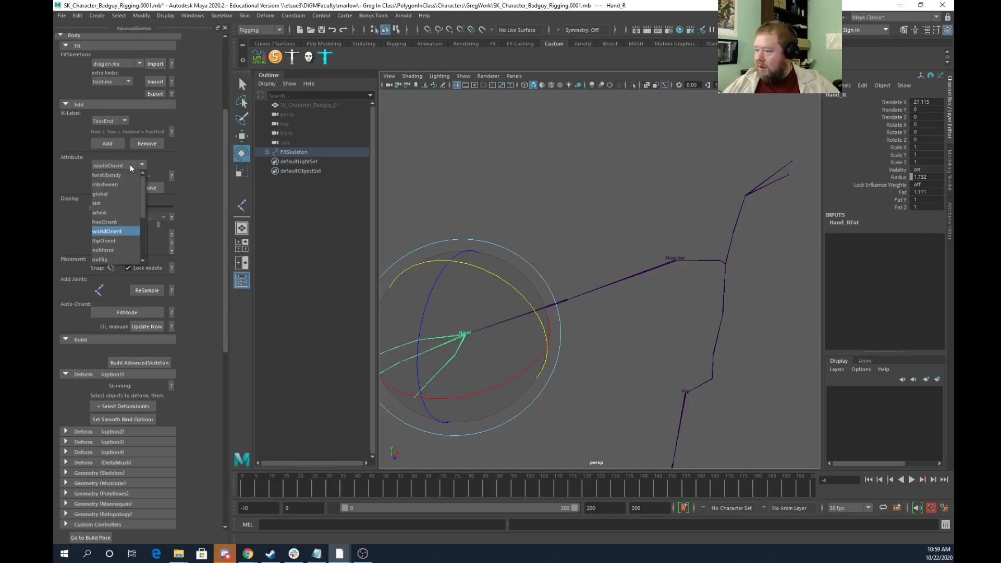
{"action": "left_click", "coordinate": [108, 222]}
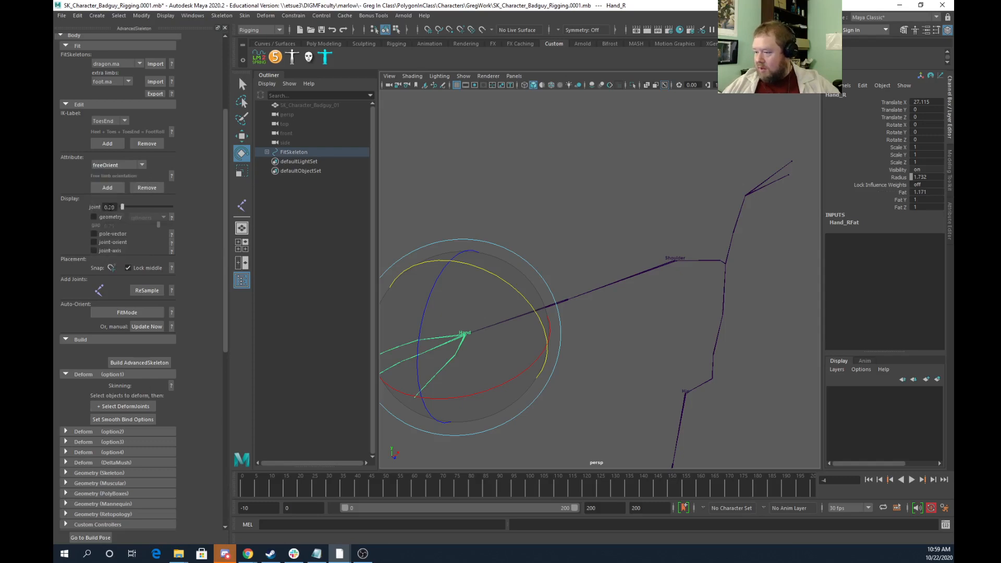
{"action": "left_click", "coordinate": [107, 188]}
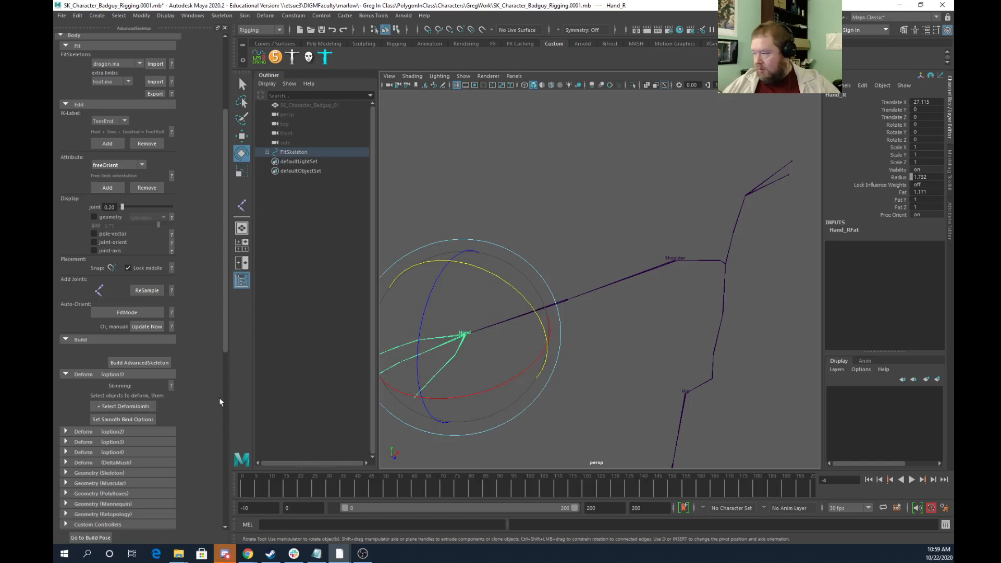
Reorient the Hand_R joint in custom pivot mode so one of its axes points along the hand
{"action": "left_click_drag", "start_coordinate": [516, 356], "coordinate": [557, 358], "text": "alt"}
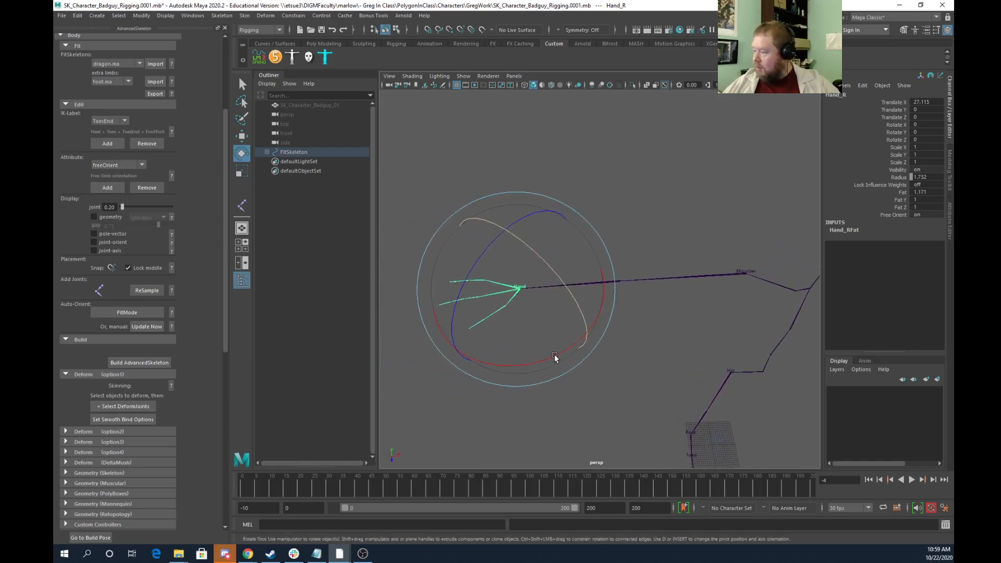
{"action": "key", "text": "w"}
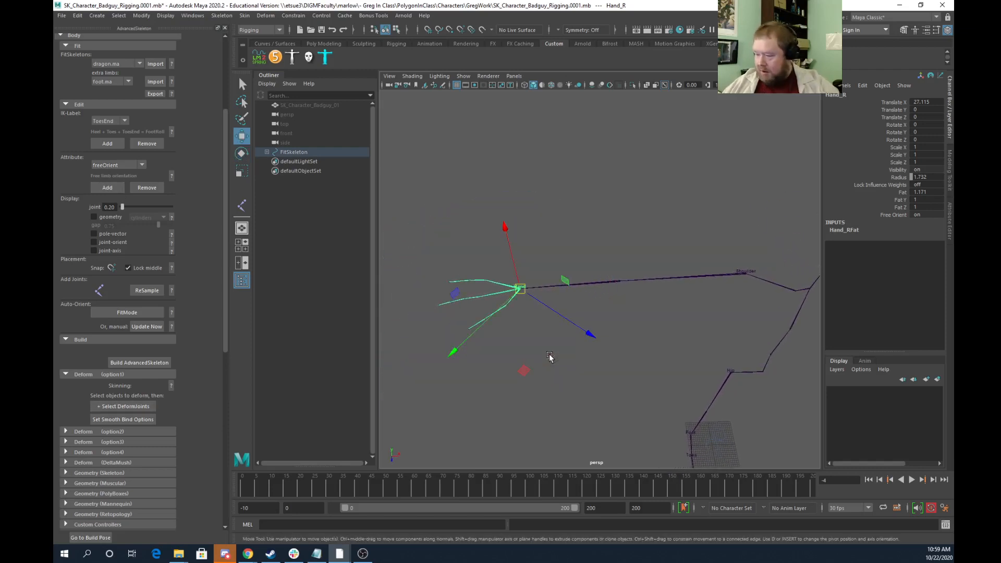
{"action": "key", "text": "e"}
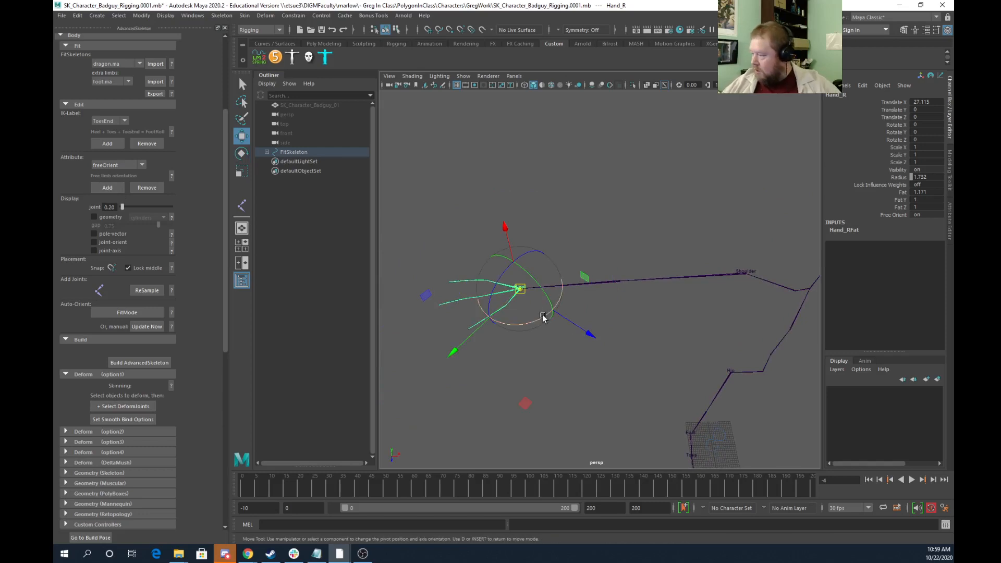
{"action": "left_click_drag", "start_coordinate": [543, 315], "coordinate": [521, 312]}
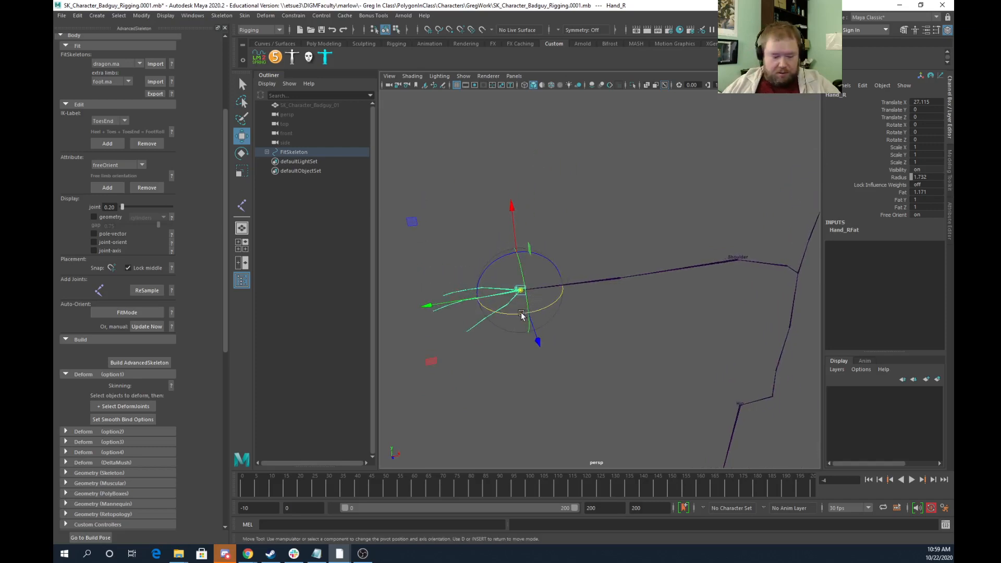
{"action": "key", "text": "d"}
{"action": "key", "text": "e"}
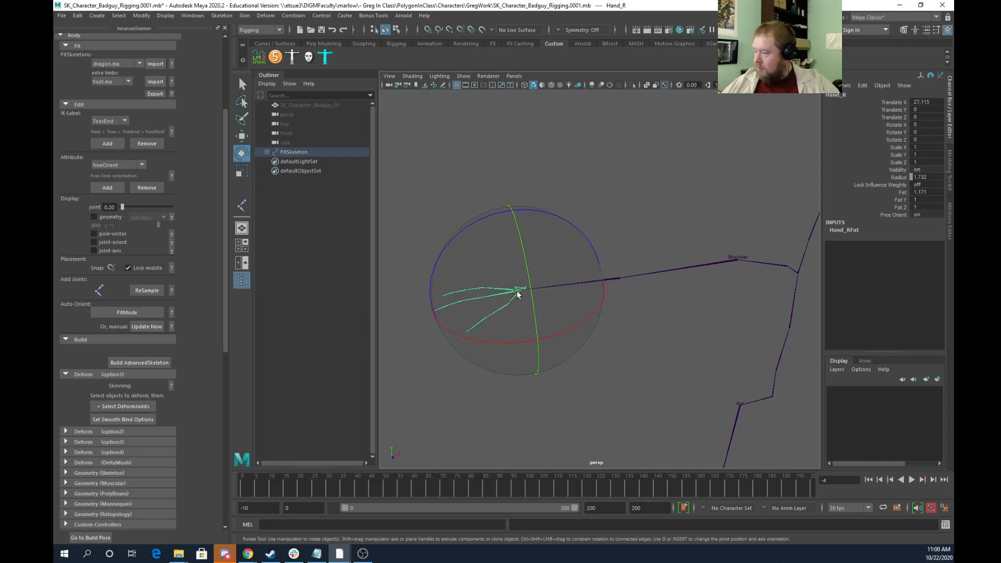
{"action": "right_click", "coordinate": [518, 291]}
{"action": "right_click", "coordinate": [517, 292]}
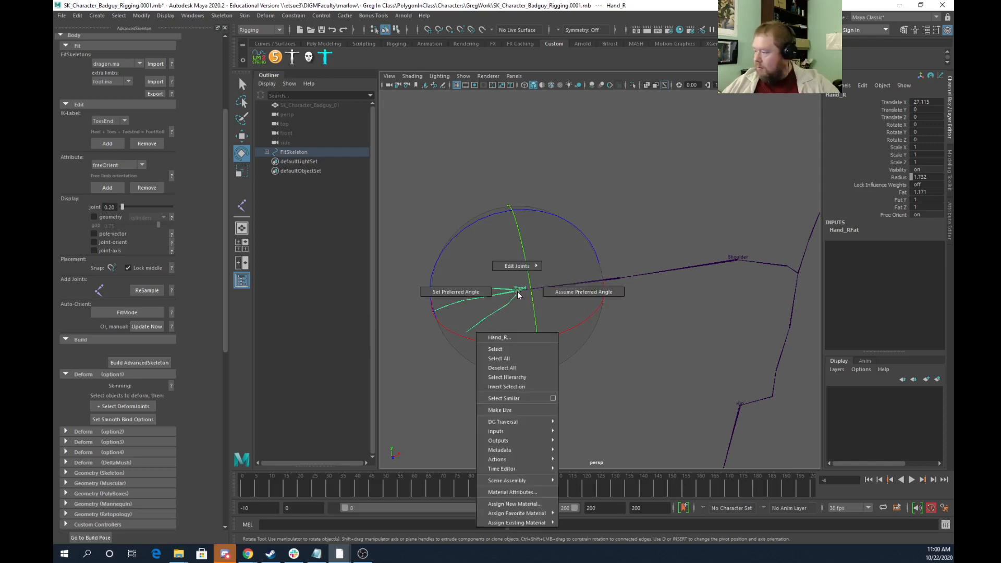
{"action": "right_click_drag", "start_coordinate": [518, 292], "coordinate": [456, 275], "text": "ctrl+shift"}
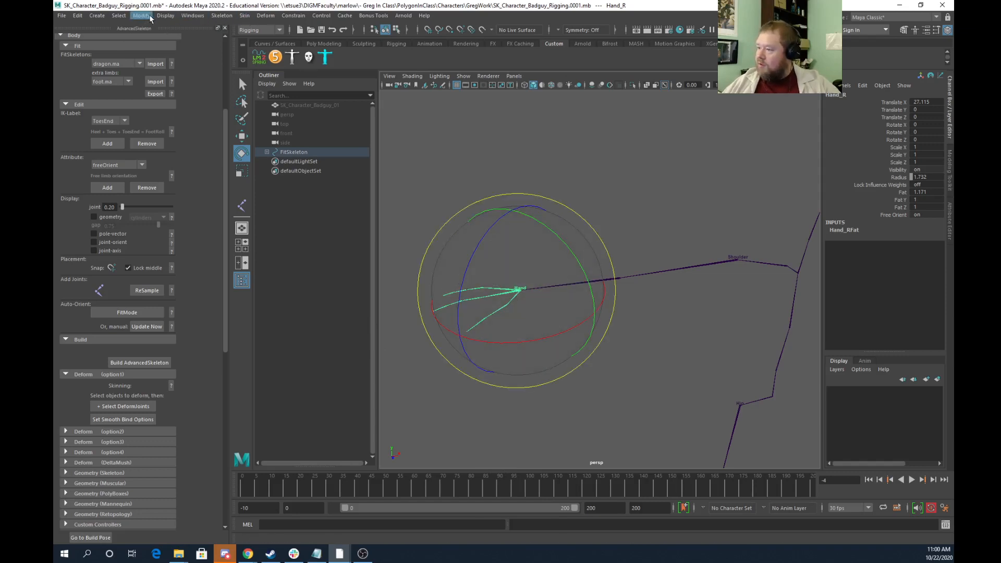
{"action": "left_click", "coordinate": [221, 15]}
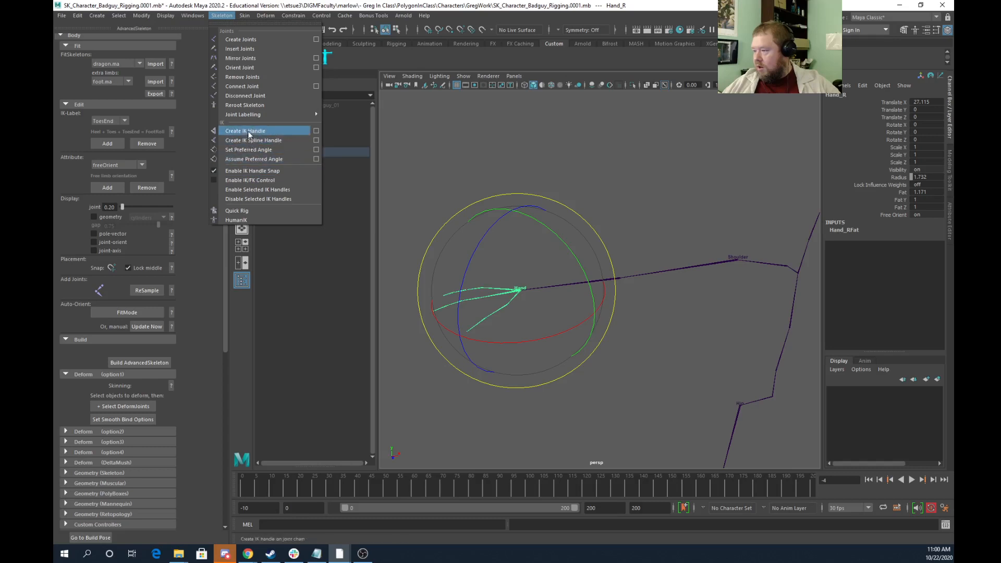
{"action": "mouse_move", "coordinate": [248, 114]}
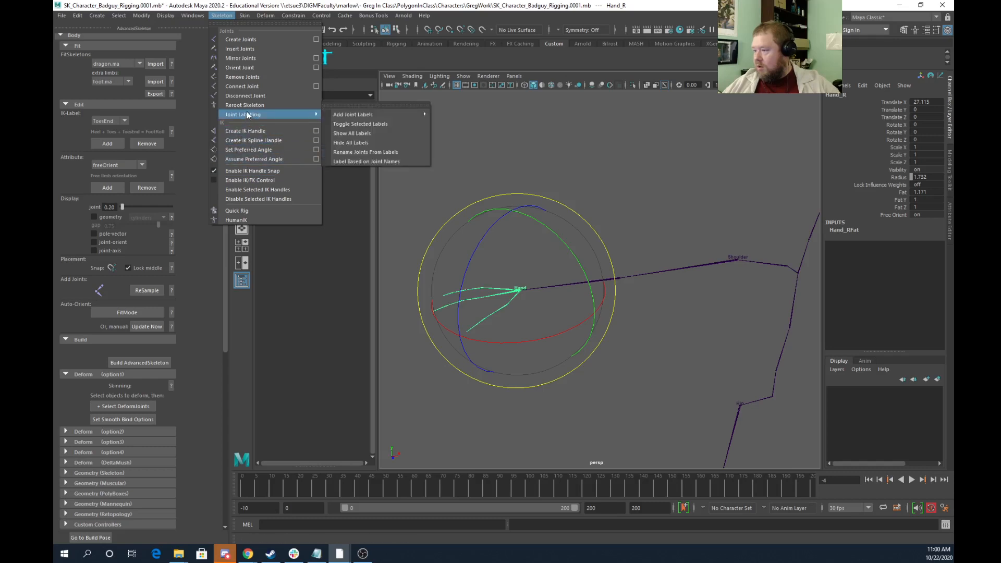
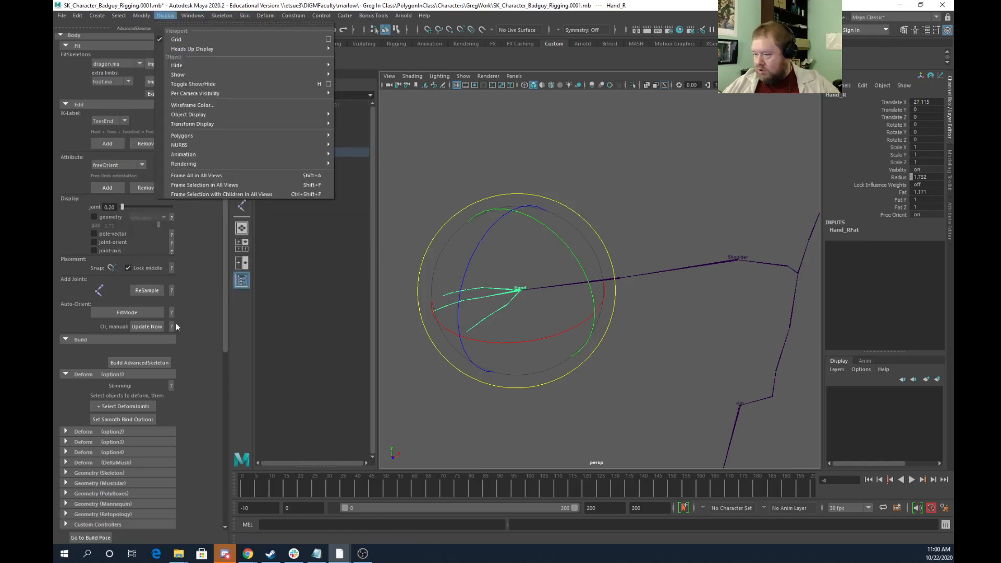
Turn on the fit skeleton's joint-orient display and toggle its geometry display on and back off
{"action": "left_click", "coordinate": [94, 242]}
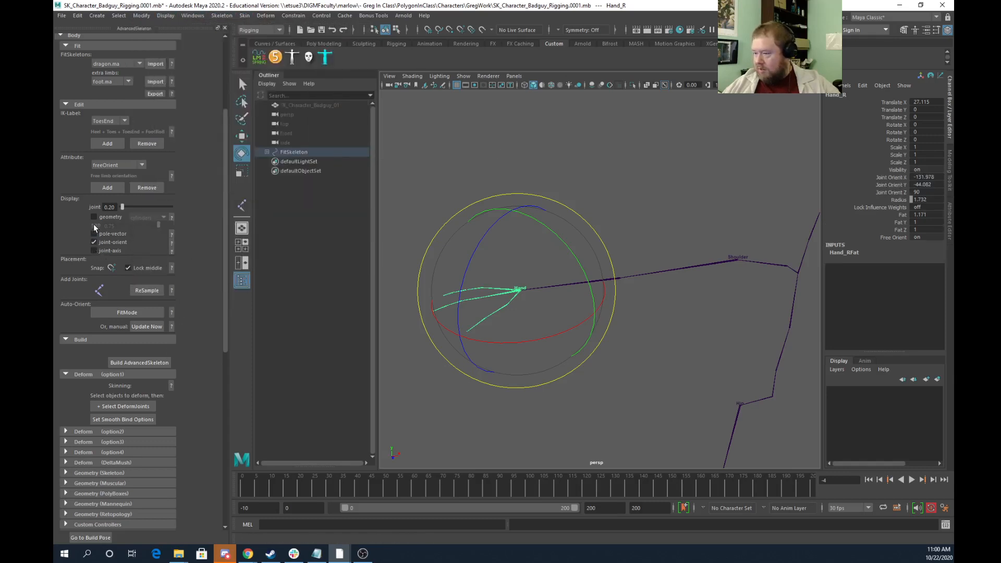
{"action": "left_click", "coordinate": [94, 217]}
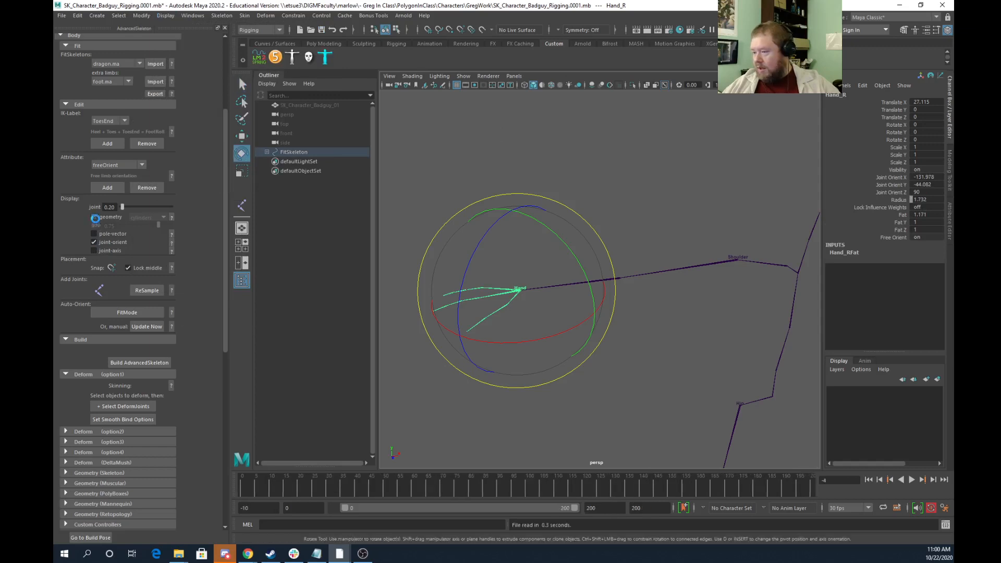
{"action": "left_click", "coordinate": [95, 216]}
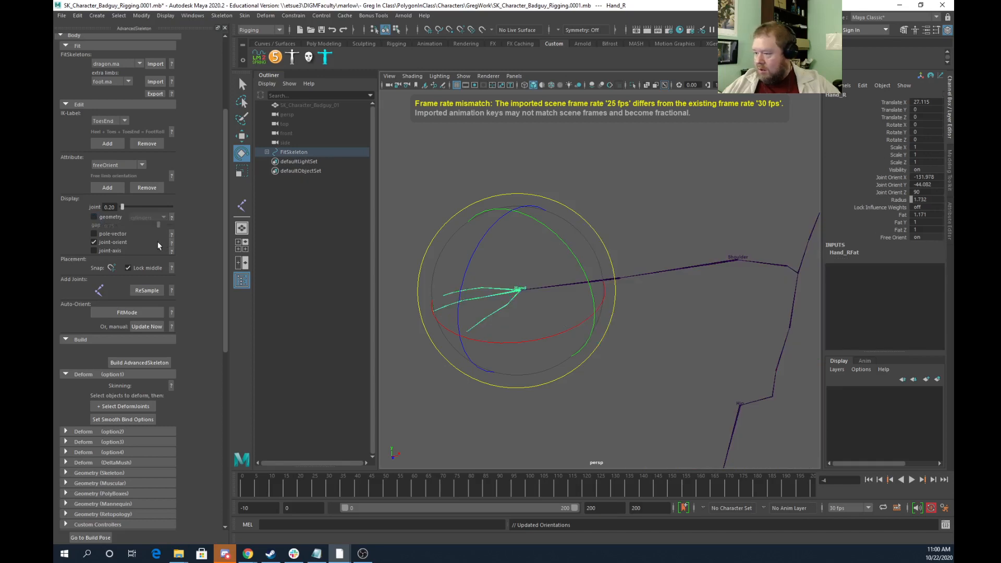
Show the pole-vector visualizers and inspect them on the fit skeleton's arm and leg
{"action": "left_click", "coordinate": [95, 233]}
{"action": "left_click", "coordinate": [95, 234]}
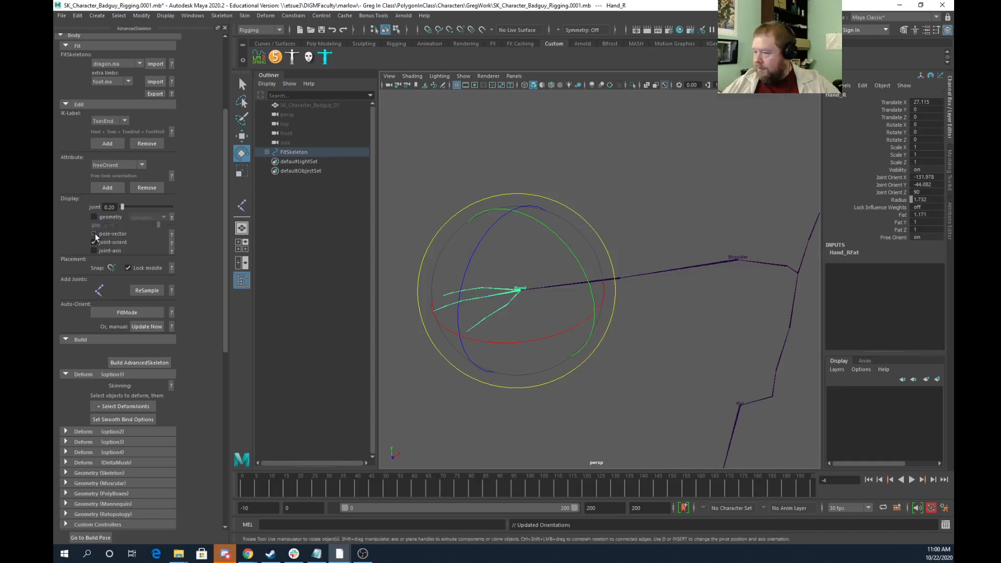
{"action": "left_click", "coordinate": [94, 234]}
{"action": "scroll", "coordinate": [671, 354], "scroll_direction": "down", "scroll_amount": 6}
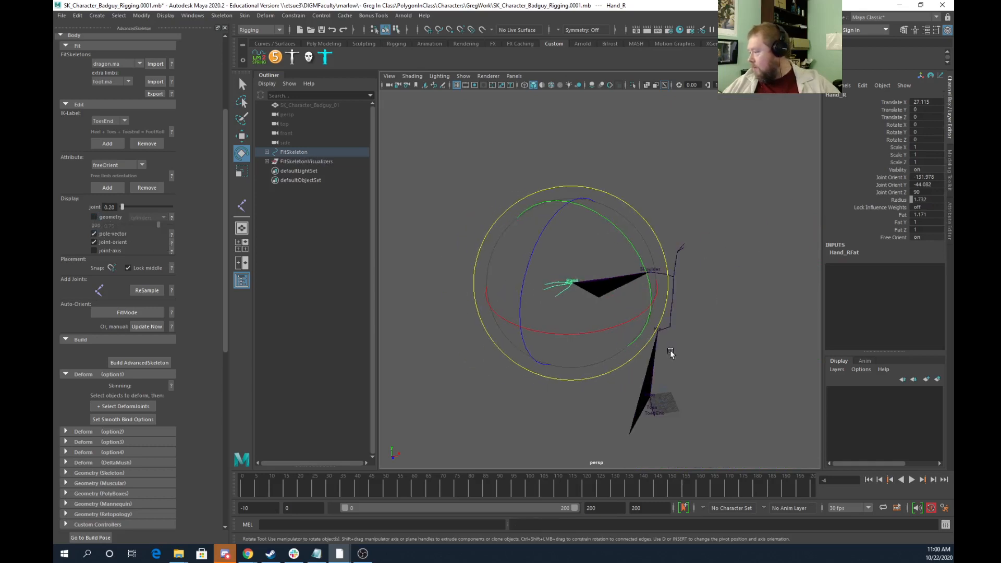
{"action": "left_click_drag", "start_coordinate": [628, 363], "coordinate": [745, 344], "text": "alt"}
{"action": "left_click", "coordinate": [745, 344]}
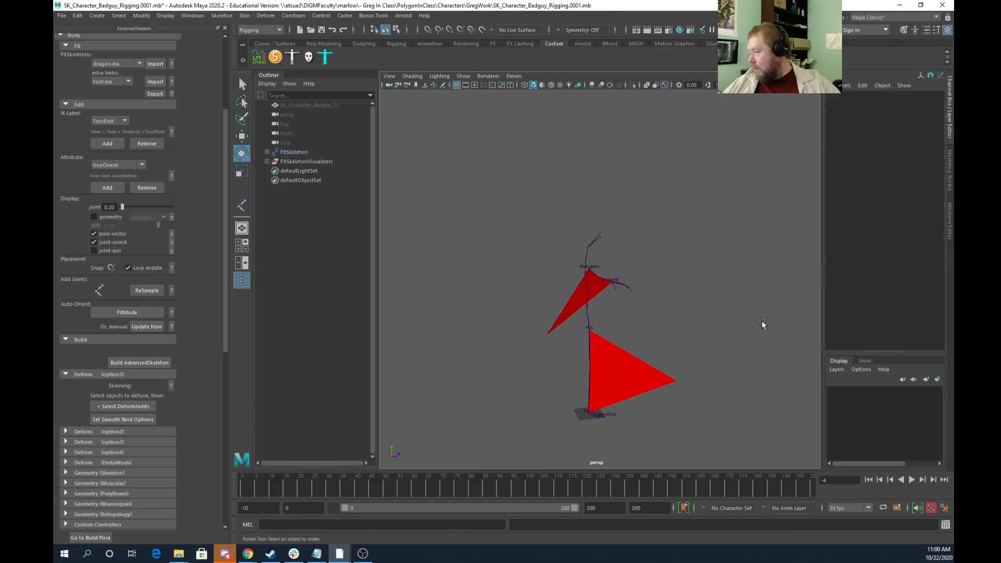
Move the lowerarm_r elbow joint about 1.7 units along its Z axis in custom pivot mode, leaving the hand in place
{"action": "left_click", "coordinate": [604, 280]}
{"action": "scroll", "coordinate": [605, 283], "scroll_direction": "up", "scroll_amount": 6}
{"action": "left_click_drag", "start_coordinate": [587, 305], "coordinate": [658, 307], "text": "alt"}
{"action": "key", "text": "w"}
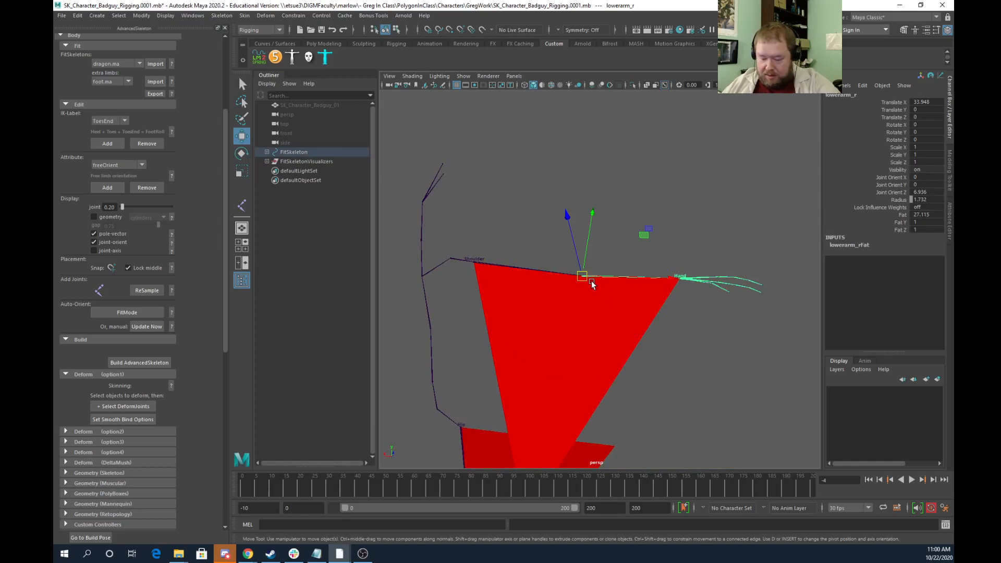
{"action": "left_click_drag", "start_coordinate": [568, 218], "coordinate": [490, 277]}
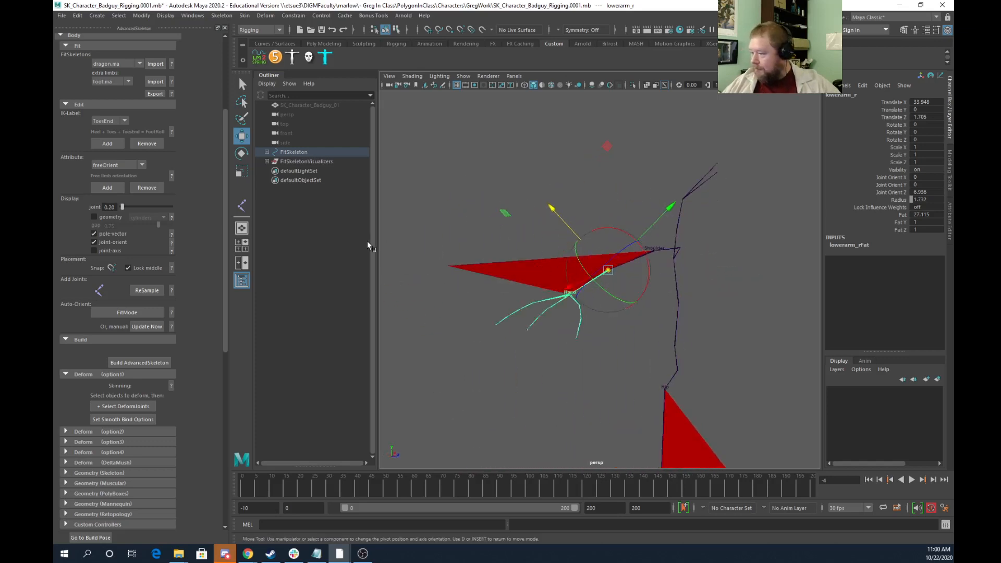
Hide the pole-vector visualizers and turn off X-Ray Joints in the perspective view
{"action": "left_click", "coordinate": [94, 234]}
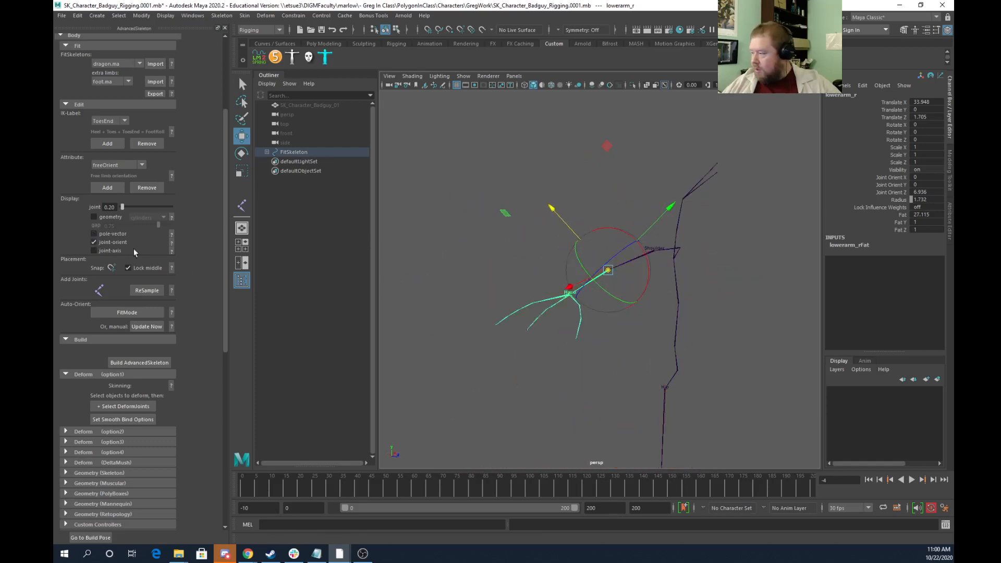
{"action": "left_click", "coordinate": [411, 76]}
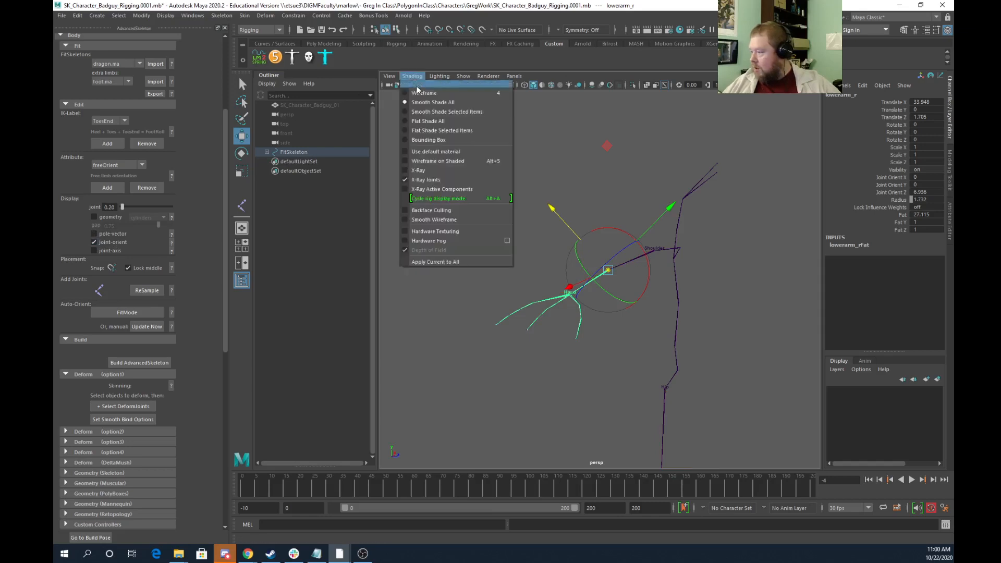
{"action": "left_click", "coordinate": [424, 179]}
{"action": "left_click", "coordinate": [519, 264]}
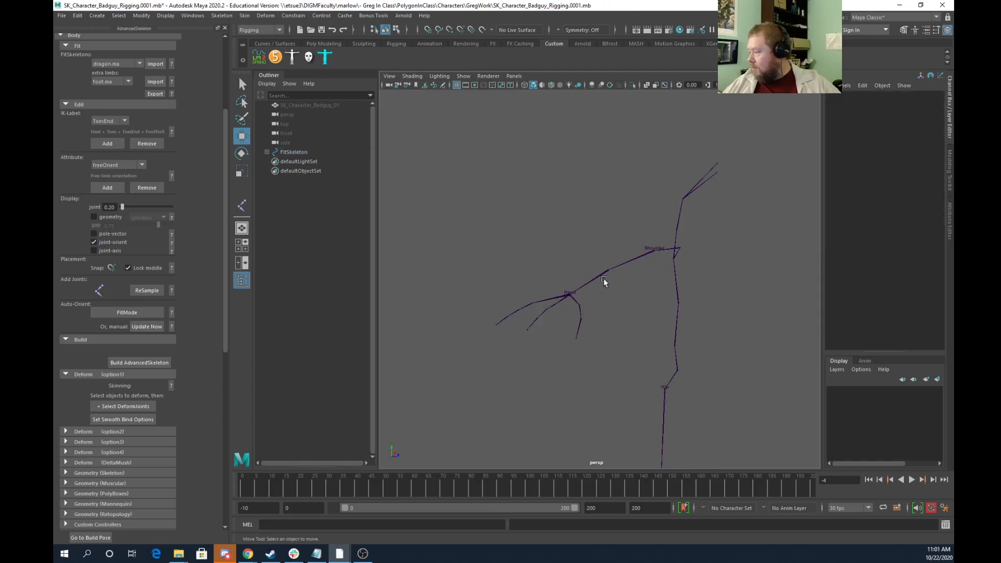
Try toggling the joint labels display with the lowerarm_r joint selected, and undo it
{"action": "left_click", "coordinate": [603, 279]}
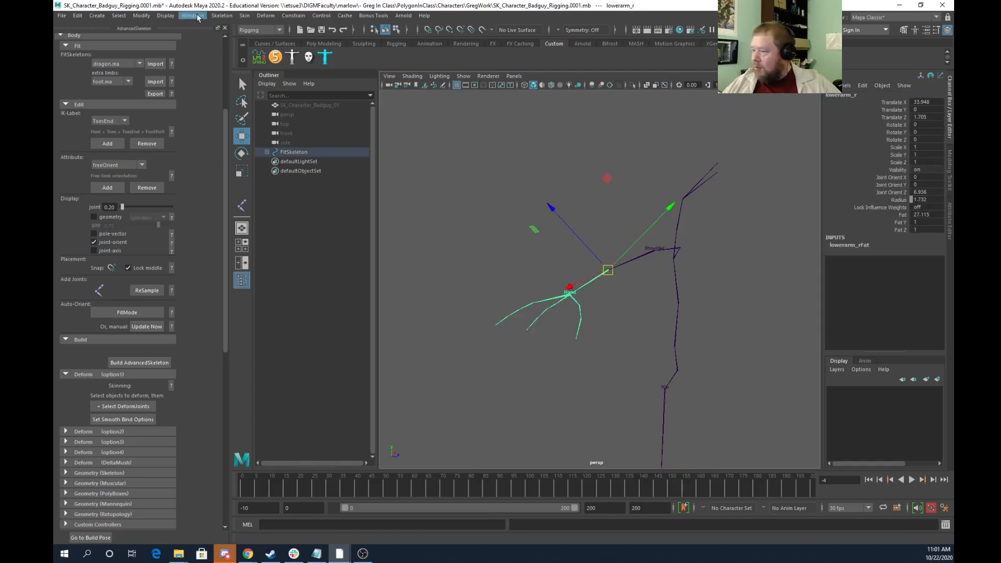
{"action": "left_click", "coordinate": [166, 16]}
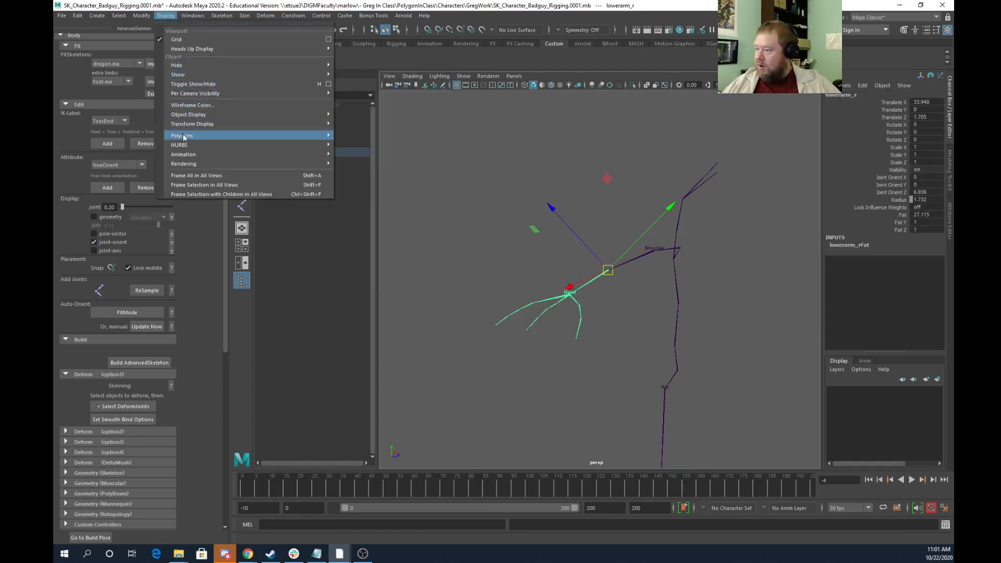
{"action": "mouse_move", "coordinate": [186, 153]}
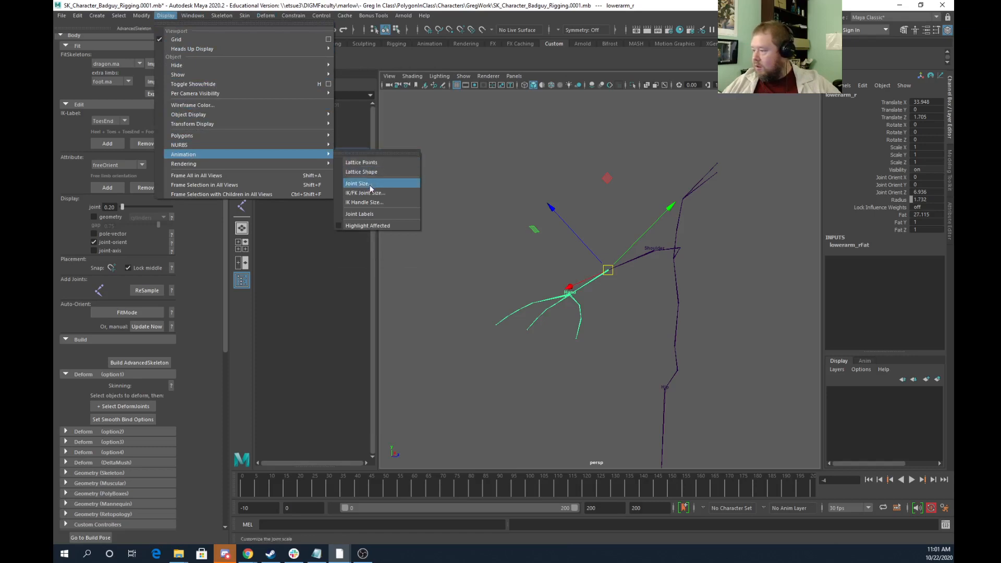
{"action": "left_click", "coordinate": [364, 214]}
{"action": "key", "text": "ctrl+z"}
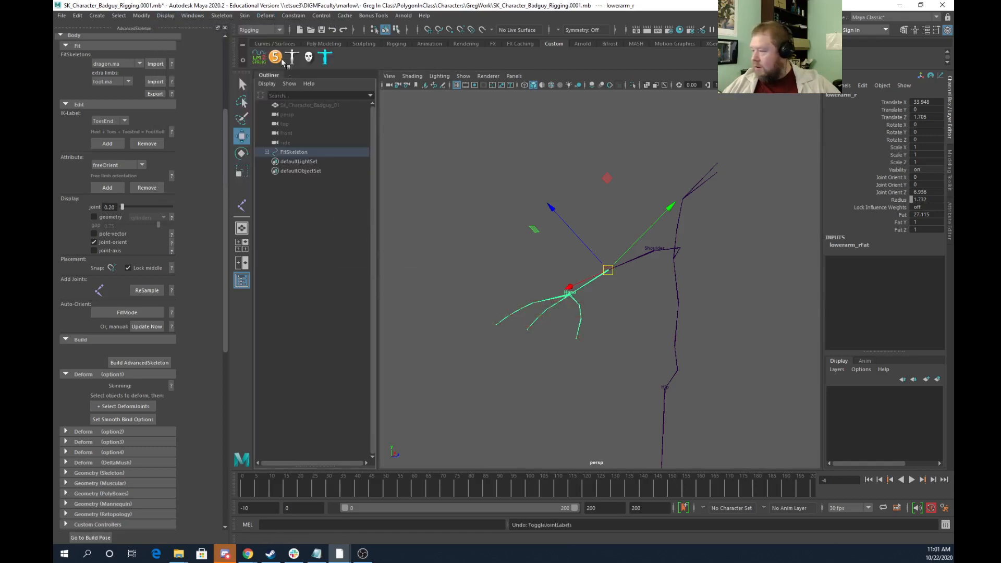
{"action": "left_click", "coordinate": [141, 16]}
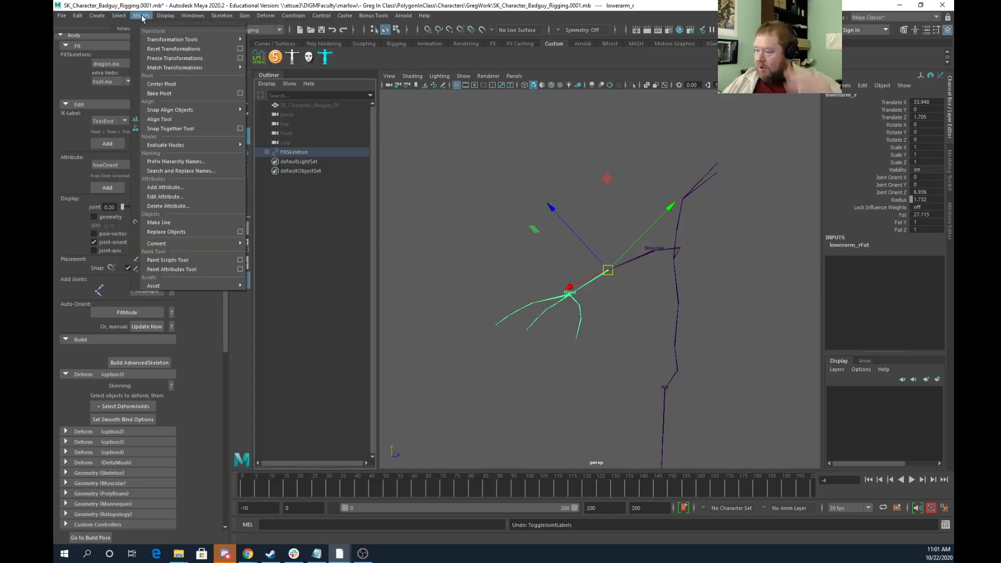
{"action": "mouse_move", "coordinate": [166, 16]}
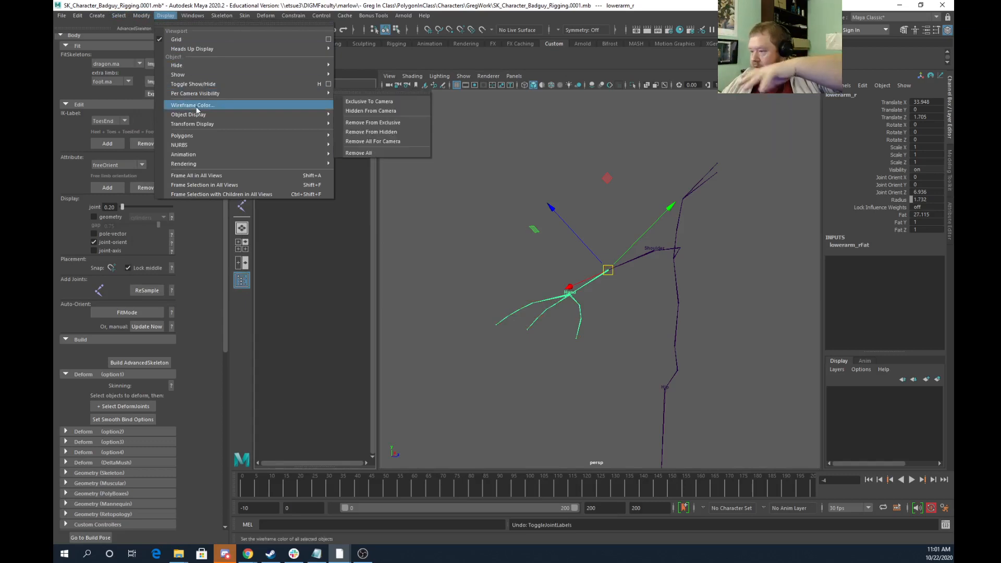
{"action": "mouse_move", "coordinate": [206, 78]}
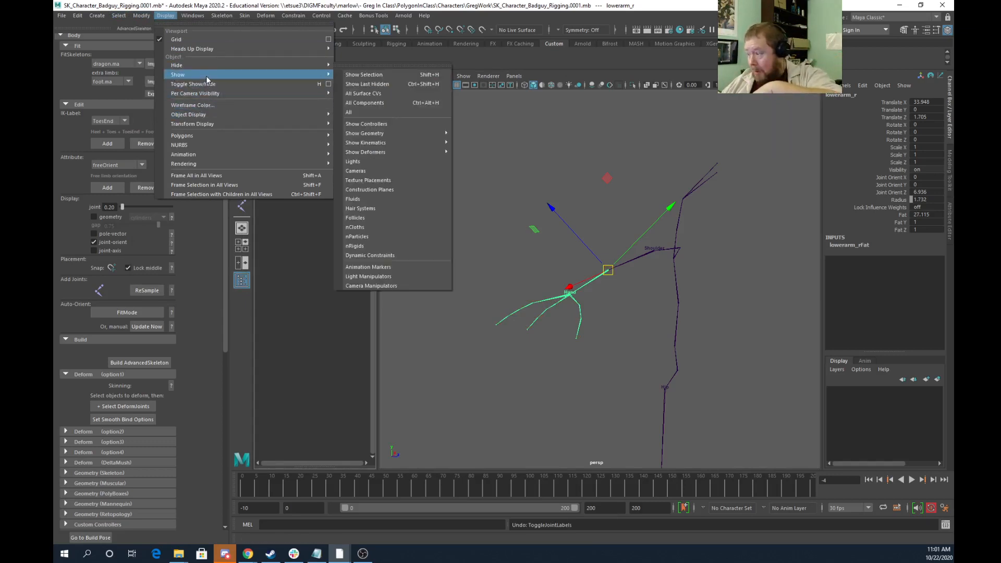
{"action": "mouse_move", "coordinate": [197, 155]}
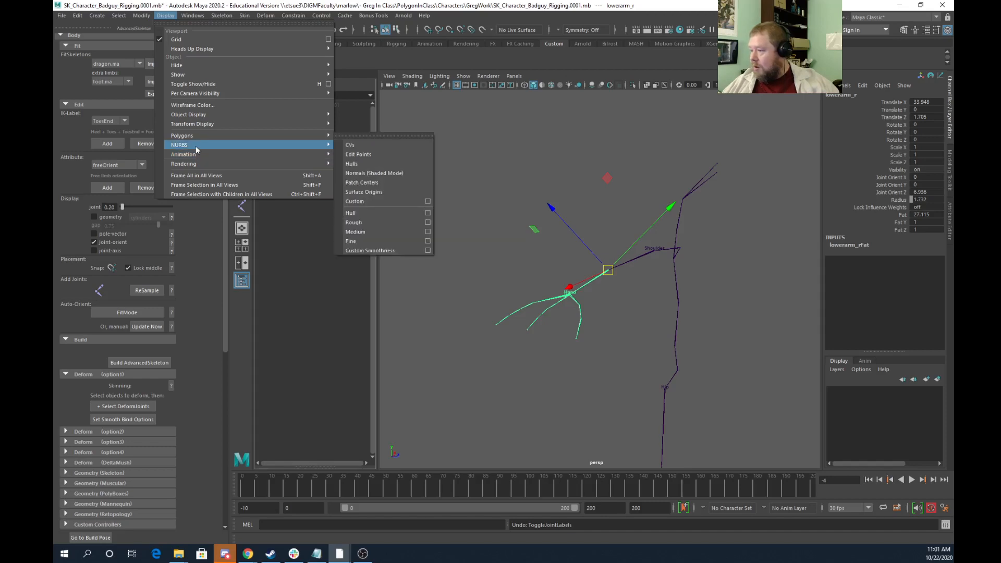
{"action": "left_click", "coordinate": [525, 139]}
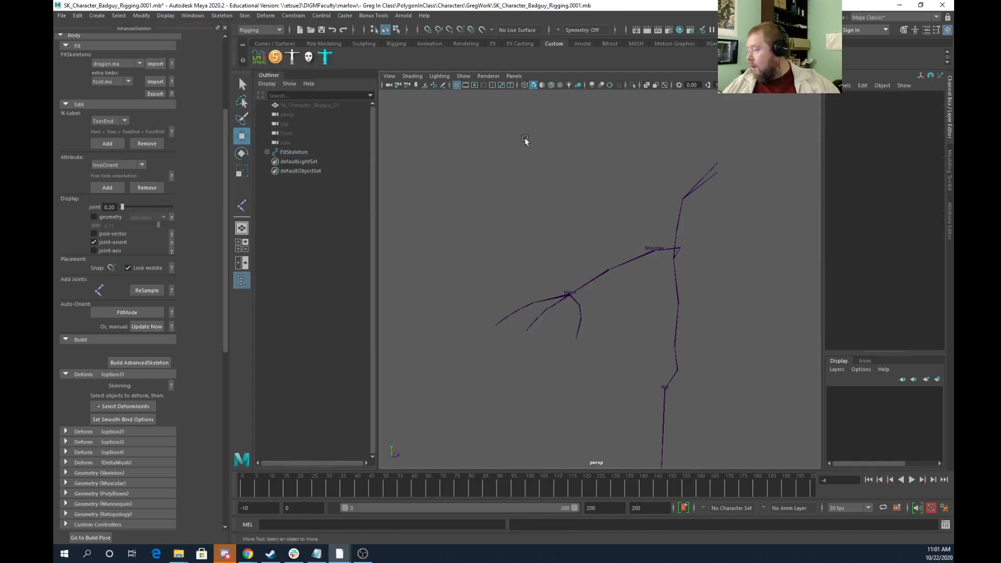
Try rotating the Hand_R joint by about -59 degrees around its X axis to test its orientation, and revert the rotation
{"action": "left_click_drag", "start_coordinate": [657, 291], "coordinate": [542, 320], "text": "alt"}
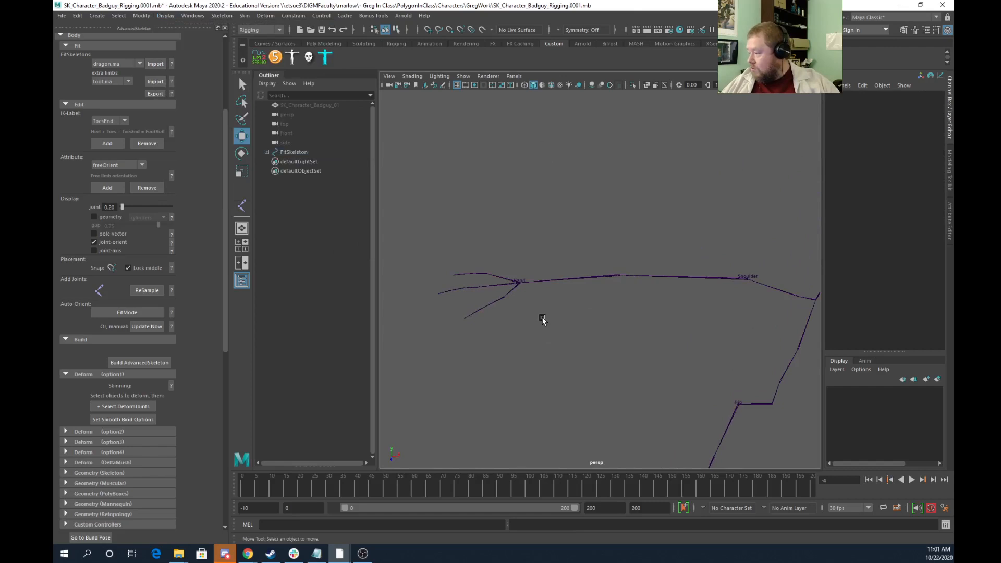
{"action": "left_click", "coordinate": [505, 285]}
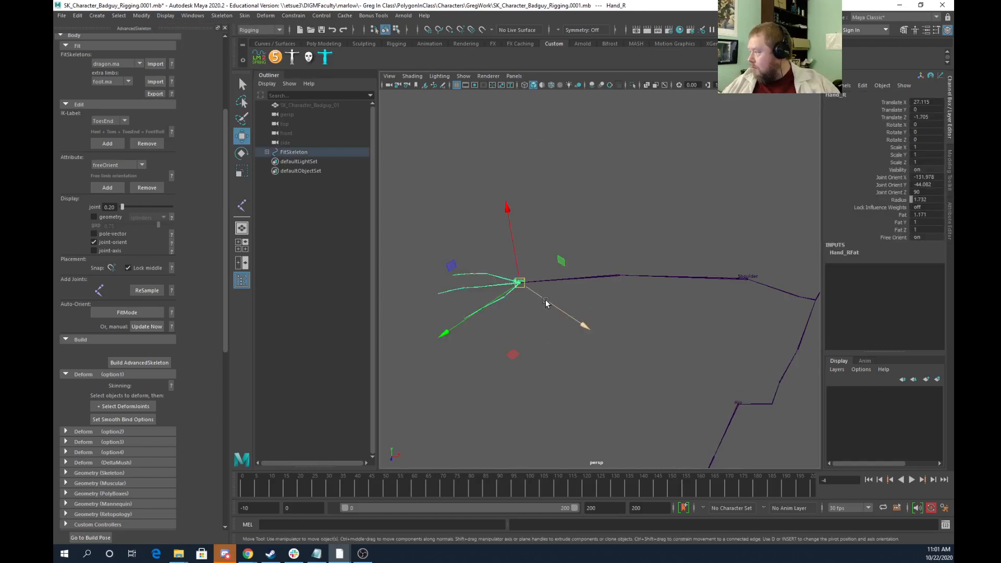
{"action": "key", "text": "e"}
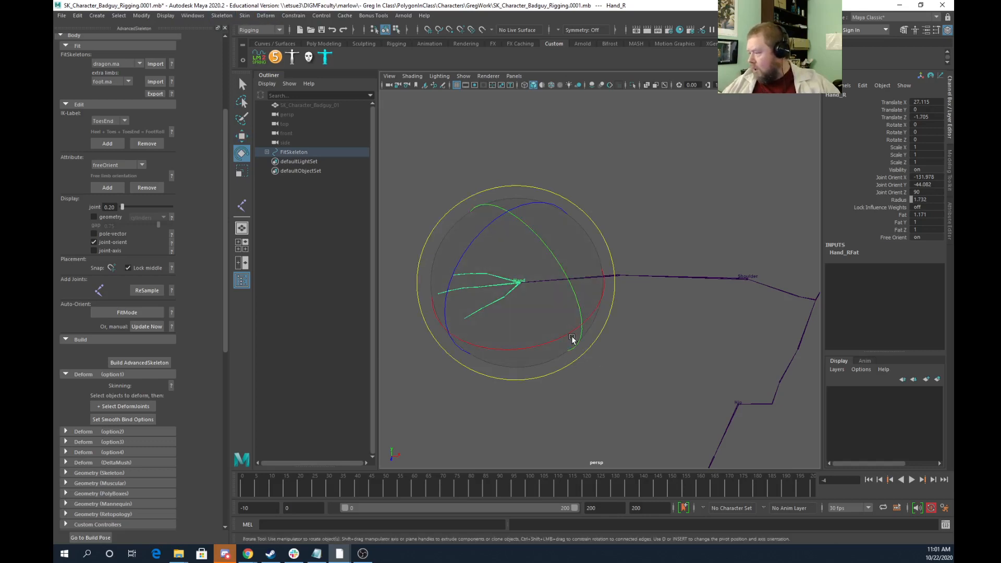
{"action": "left_click_drag", "start_coordinate": [572, 335], "coordinate": [471, 327]}
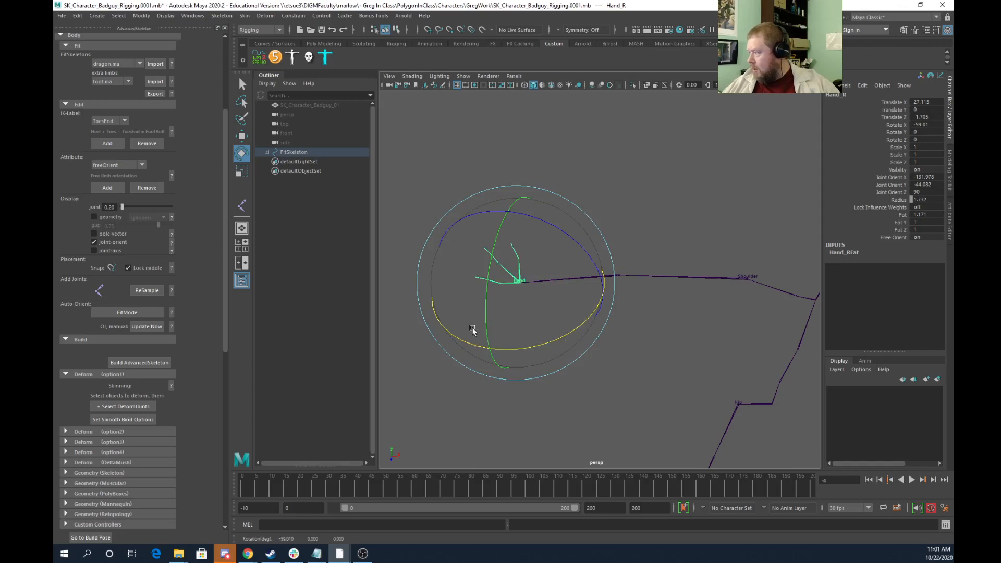
{"action": "left_click", "coordinate": [642, 193]}
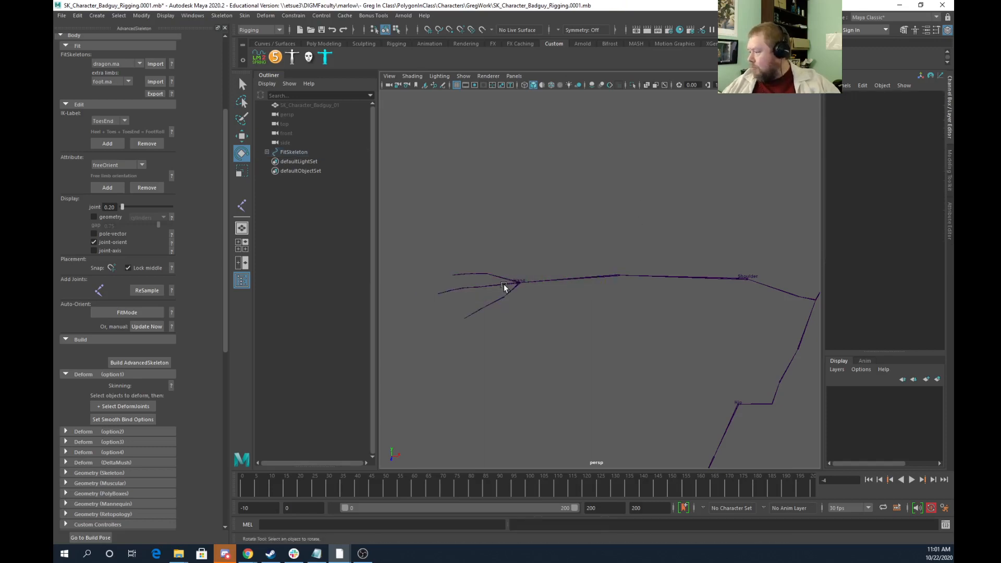
{"action": "left_click", "coordinate": [517, 282]}
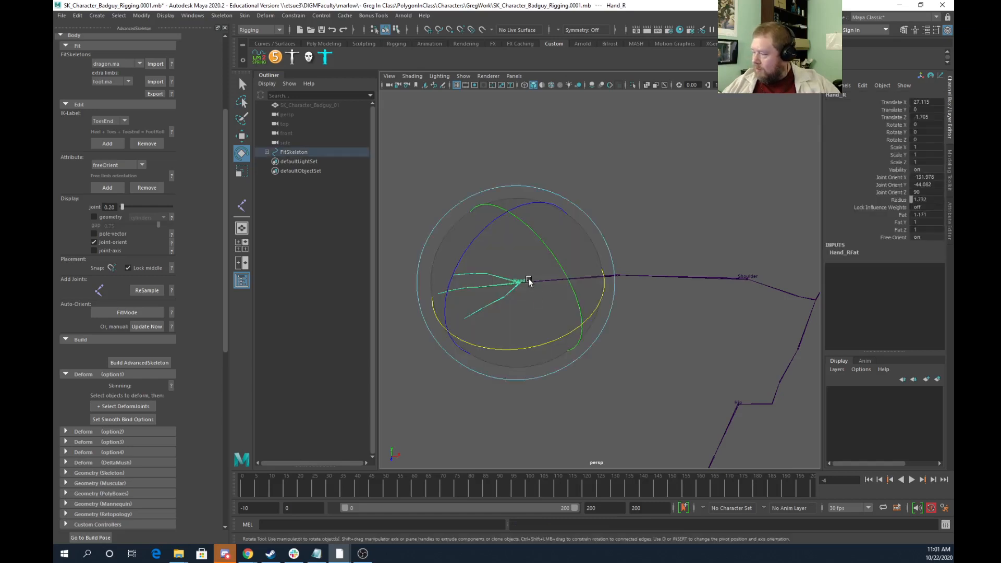
{"action": "left_click_drag", "start_coordinate": [702, 317], "coordinate": [705, 312], "text": "alt"}
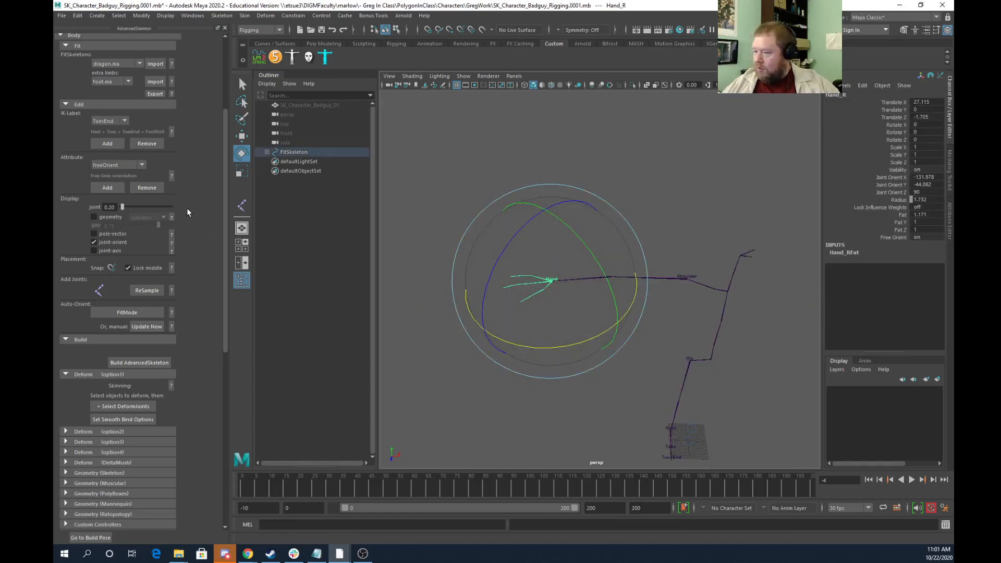
{"action": "left_click", "coordinate": [124, 166]}
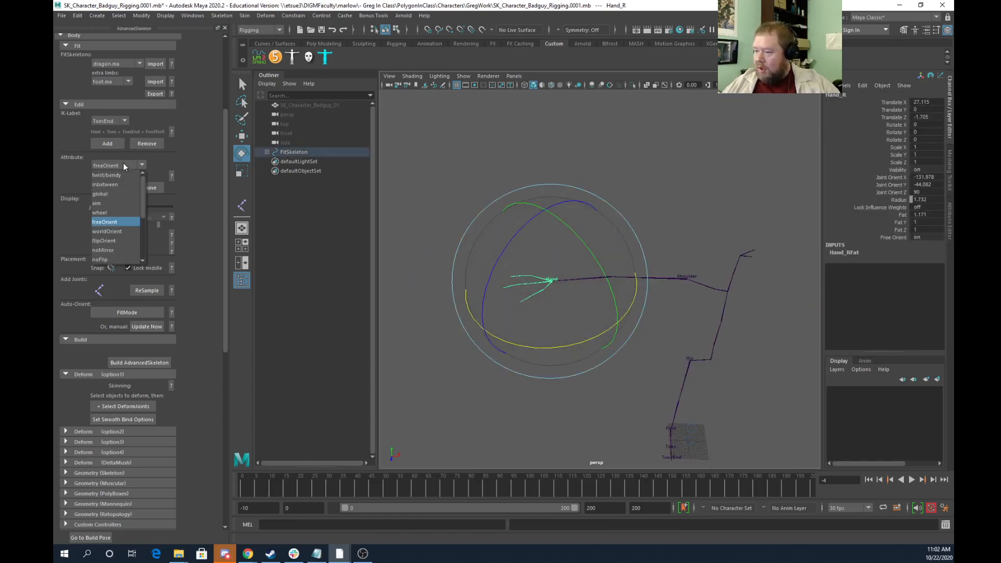
{"action": "scroll", "coordinate": [119, 235], "scroll_direction": "down", "scroll_amount": 3}
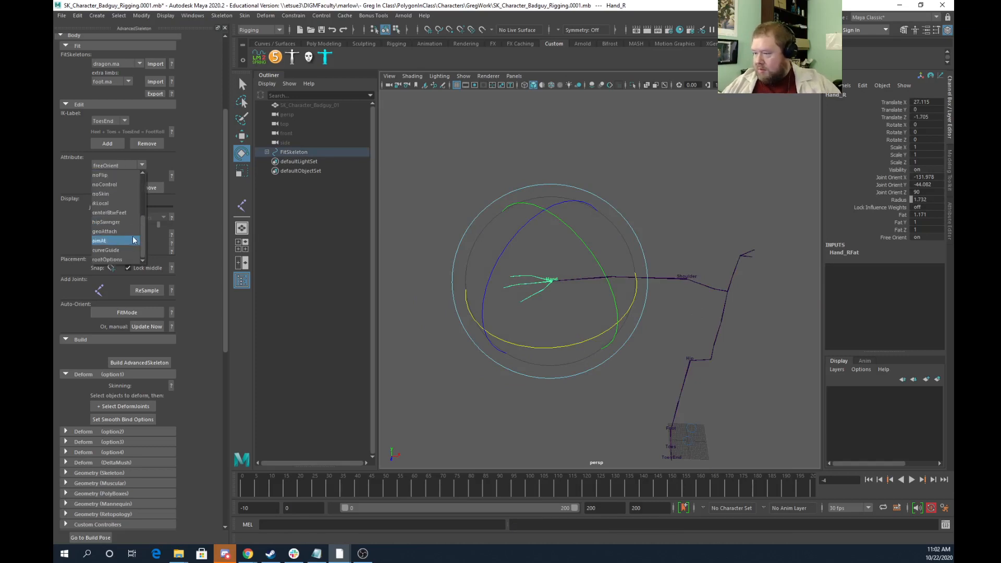
{"action": "left_click", "coordinate": [626, 163]}
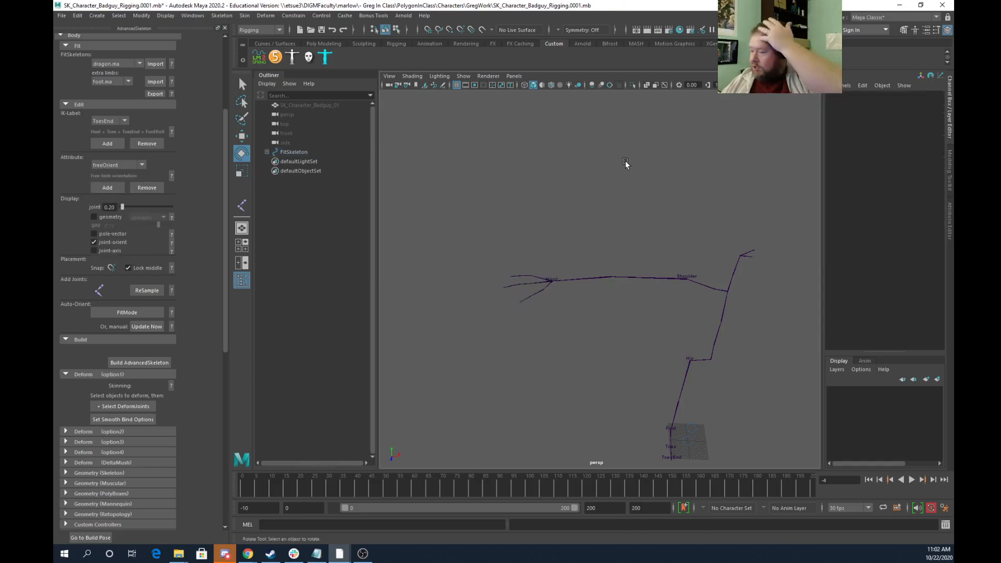
Build the AdvancedSkeleton rig from the fit skeleton and select the right leg's pole-vector control for inspection
{"action": "left_click_drag", "start_coordinate": [651, 340], "coordinate": [558, 286], "text": "alt"}
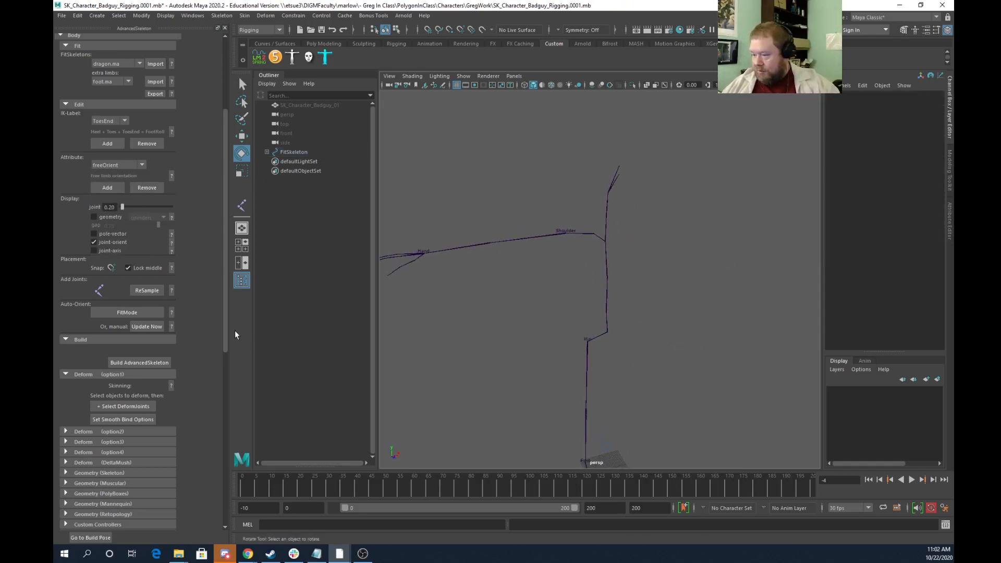
{"action": "left_click", "coordinate": [138, 363]}
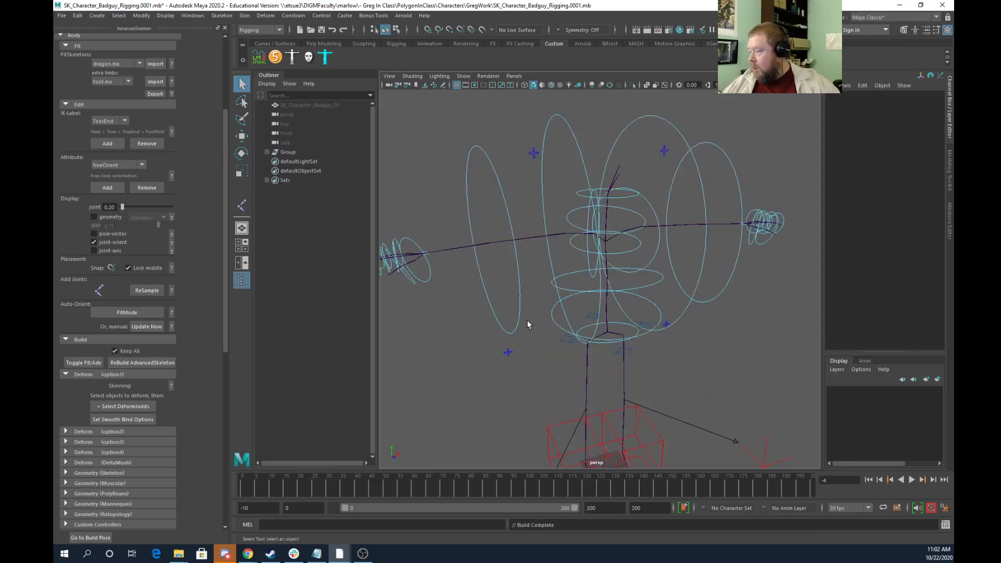
{"action": "left_click_drag", "start_coordinate": [518, 356], "coordinate": [704, 405], "text": "alt"}
{"action": "right_click_drag", "start_coordinate": [704, 404], "coordinate": [635, 387], "text": "alt"}
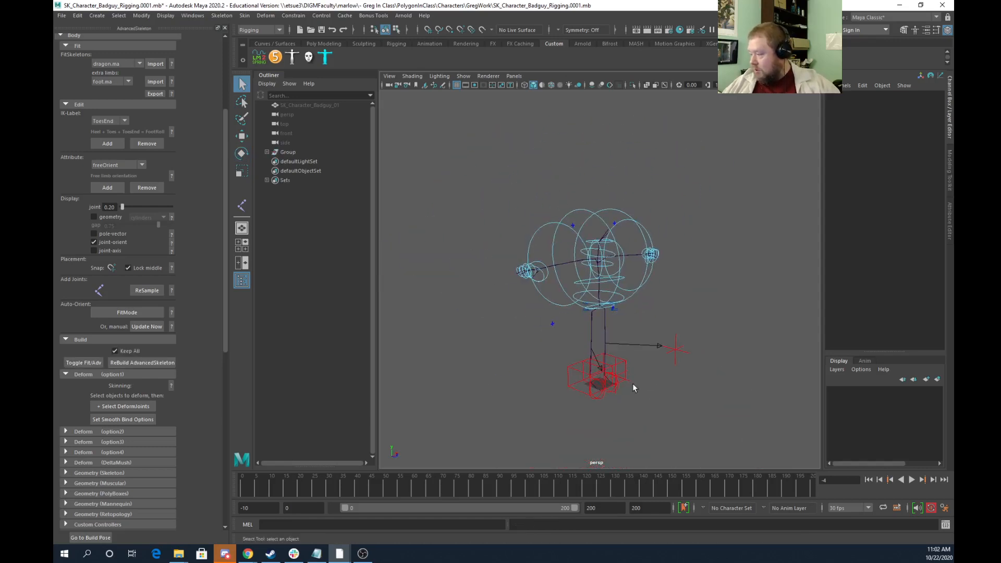
{"action": "middle_click_drag", "start_coordinate": [634, 387], "coordinate": [603, 335], "text": "alt"}
{"action": "left_click_drag", "start_coordinate": [604, 334], "coordinate": [547, 334], "text": "alt"}
{"action": "left_click", "coordinate": [551, 313]}
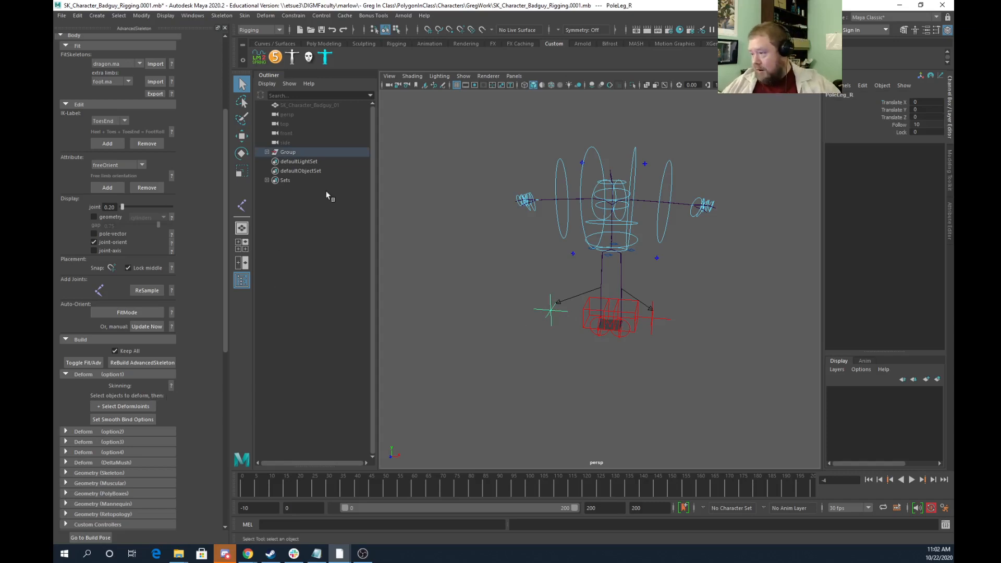
Remove the built AdvancedSkeleton rig and delete the remaining FitSkeleton from the scene
{"action": "left_click", "coordinate": [85, 363]}
{"action": "left_click", "coordinate": [93, 350]}
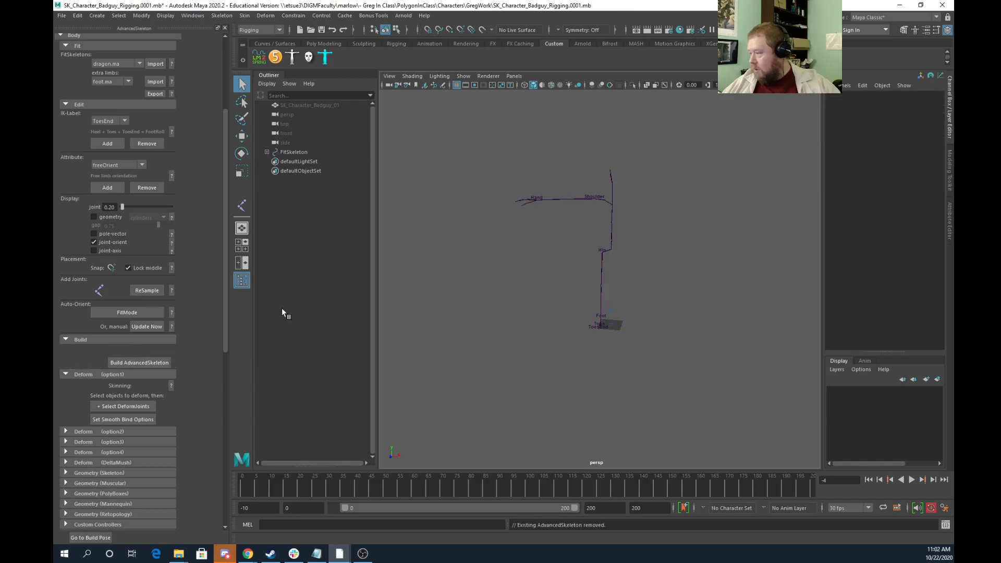
{"action": "left_click", "coordinate": [301, 151]}
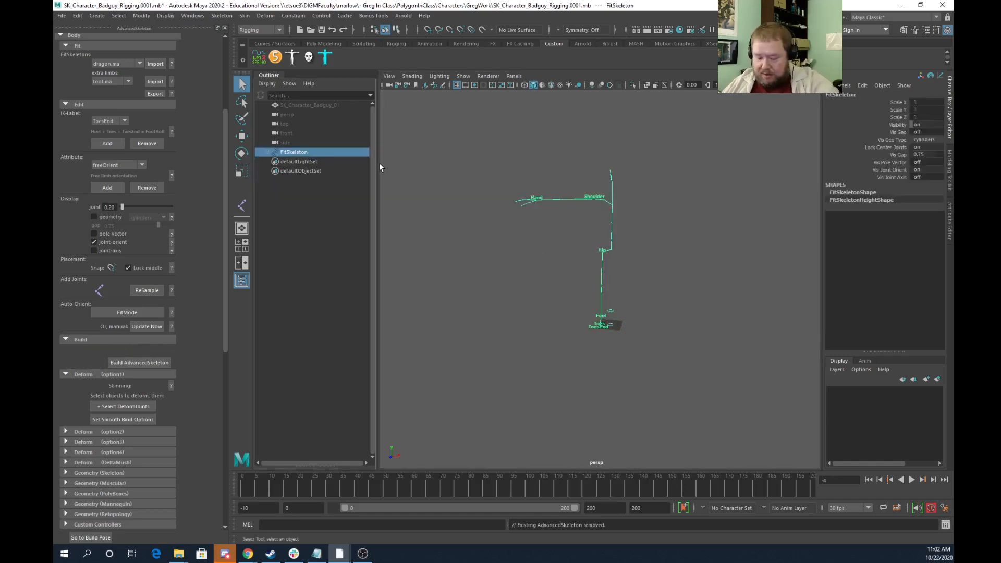
{"action": "key", "text": "Delete"}
Unhide the SK_Character_Badguy_01 mesh and clear the selection
{"action": "left_click", "coordinate": [313, 106]}
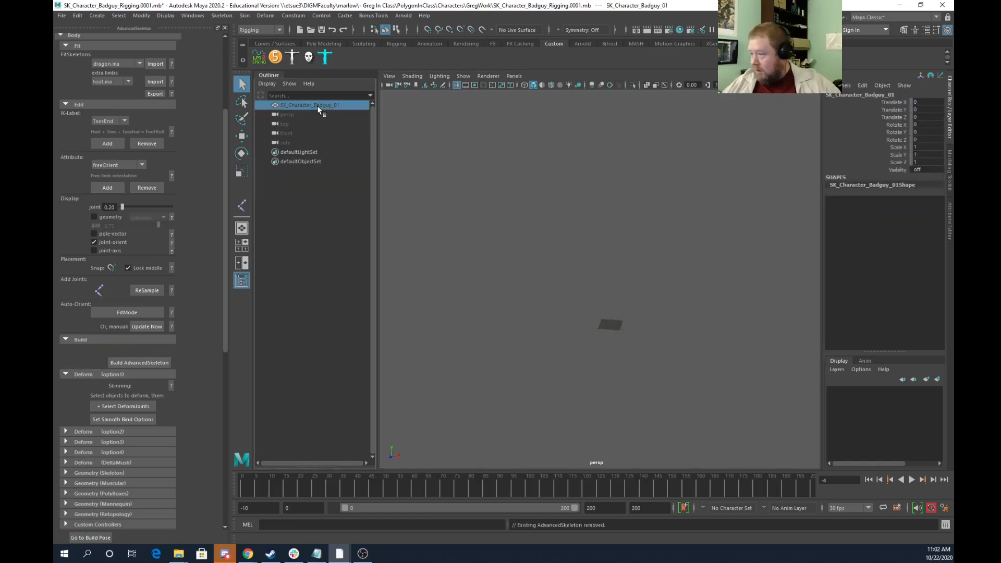
{"action": "key", "text": "shift+h"}
{"action": "left_click", "coordinate": [515, 236]}
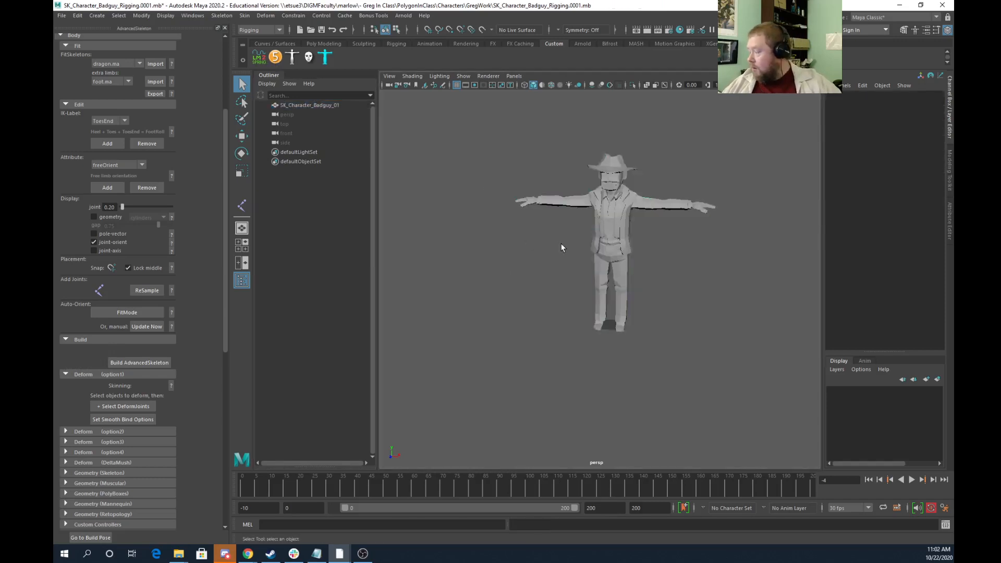
{"action": "left_click_drag", "start_coordinate": [561, 243], "coordinate": [545, 278], "text": "alt"}
{"action": "scroll", "coordinate": [170, 183], "scroll_direction": "up", "scroll_amount": 5}
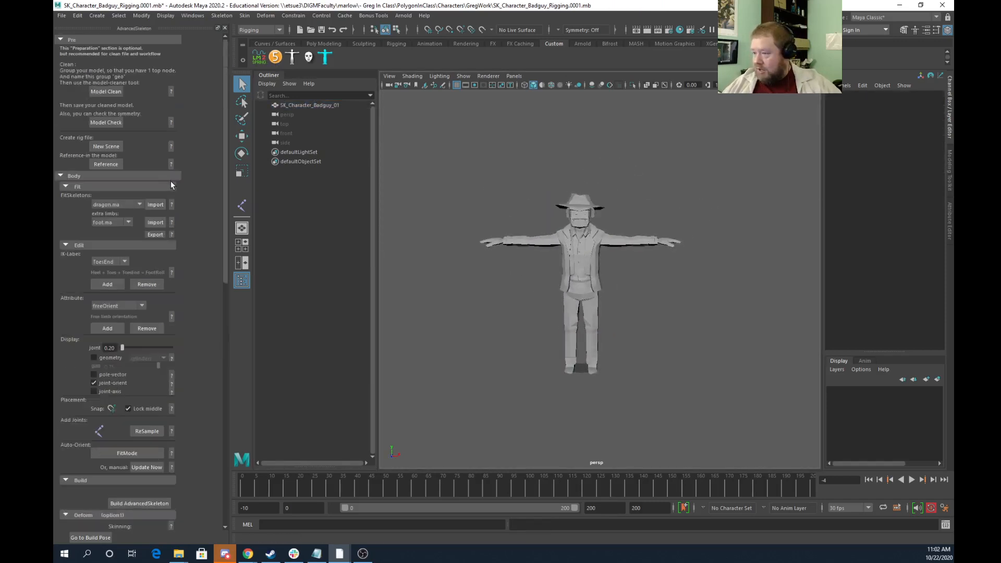
Import the biped.ma fit skeleton into the scene
{"action": "left_click", "coordinate": [139, 205]}
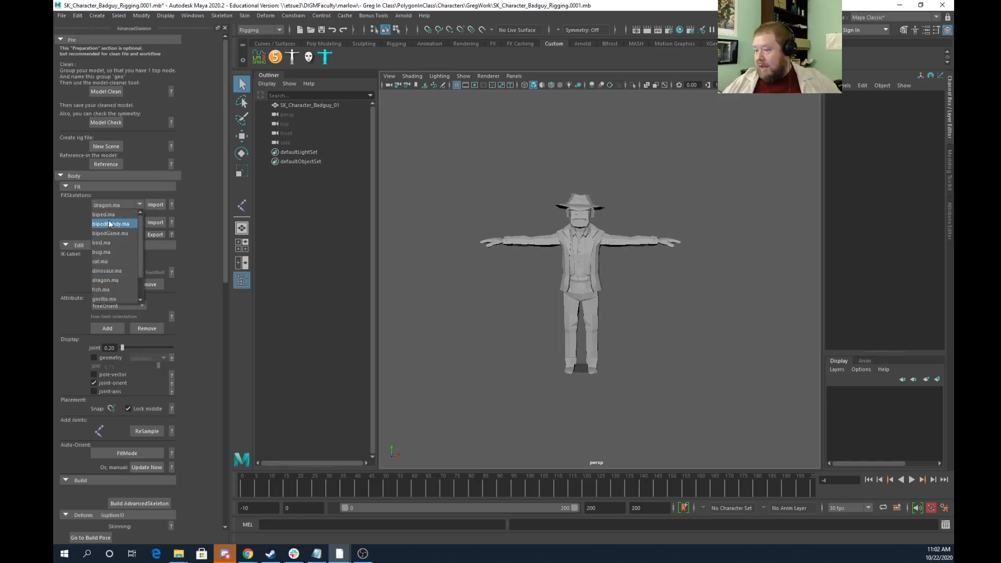
{"action": "left_click", "coordinate": [108, 215]}
{"action": "left_click", "coordinate": [123, 206]}
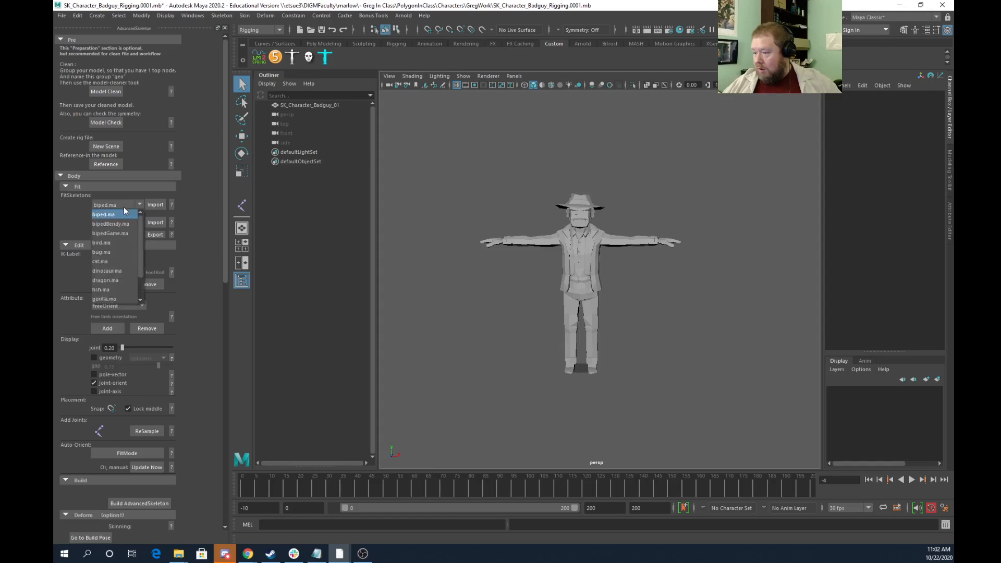
{"action": "left_click", "coordinate": [112, 233]}
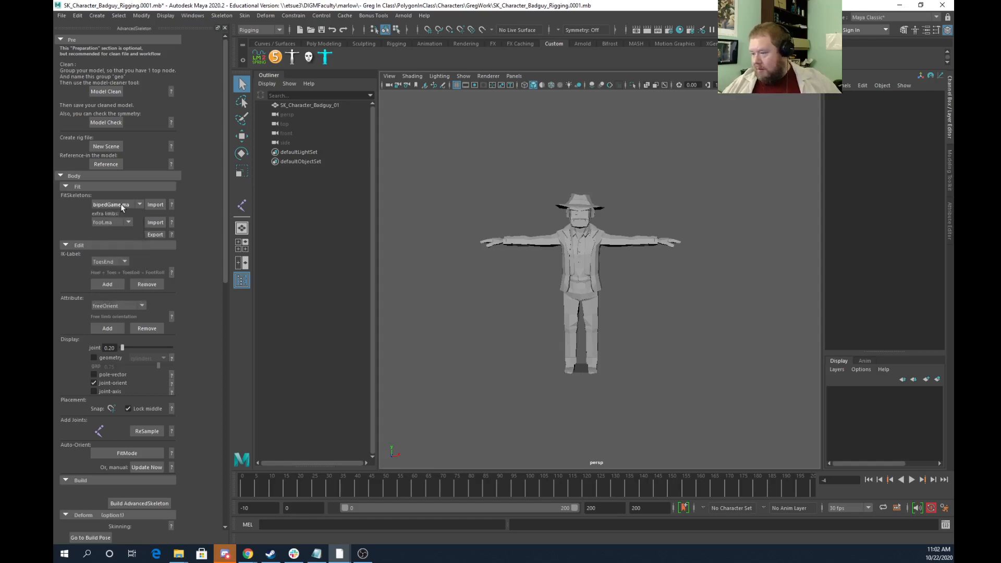
{"action": "left_click", "coordinate": [122, 205]}
{"action": "left_click", "coordinate": [116, 215]}
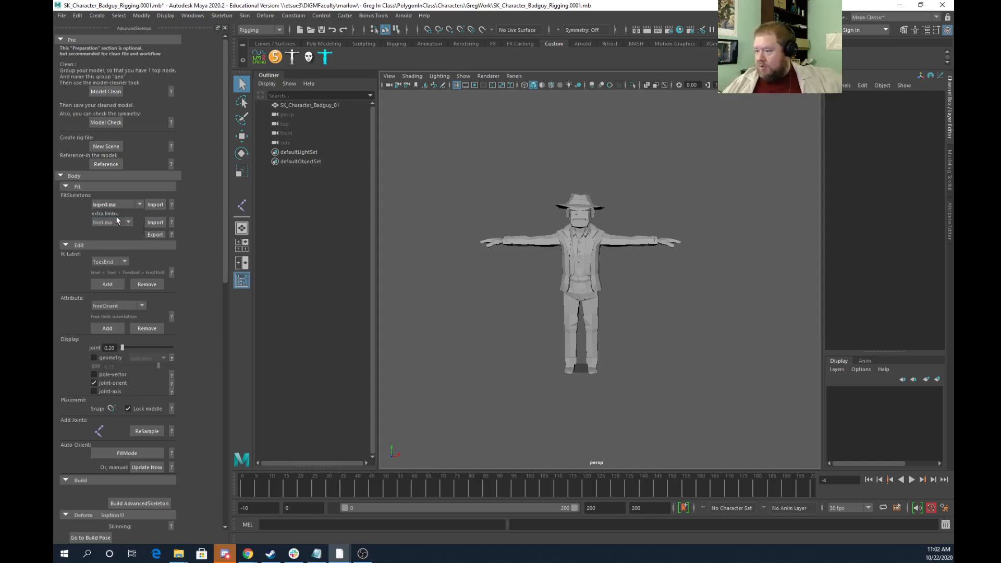
{"action": "left_click", "coordinate": [155, 204]}
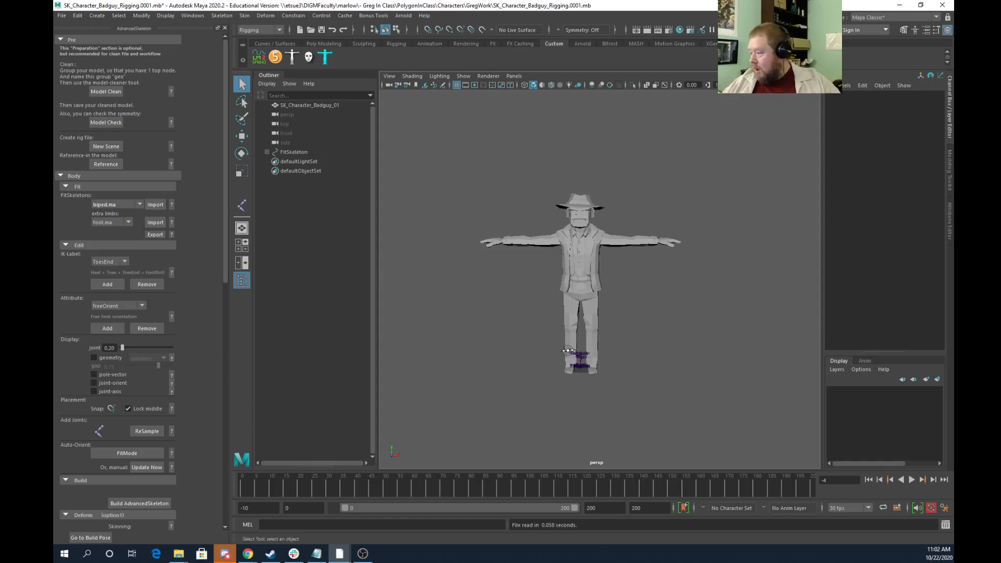
Scale the whole FitSkeleton up uniformly to about 10.1 so it matches the character's size
{"action": "mouse_move", "coordinate": [568, 351]}
{"action": "left_mouse_down", "text": "alt"}
{"action": "mouse_move", "coordinate": [582, 361]}
{"action": "mouse_move", "coordinate": [571, 357]}
{"action": "left_mouse_up", "text": "alt"}
{"action": "right_click_drag", "start_coordinate": [571, 357], "coordinate": [769, 376], "text": "alt"}
{"action": "middle_click_drag", "start_coordinate": [598, 359], "coordinate": [600, 211], "text": "alt"}
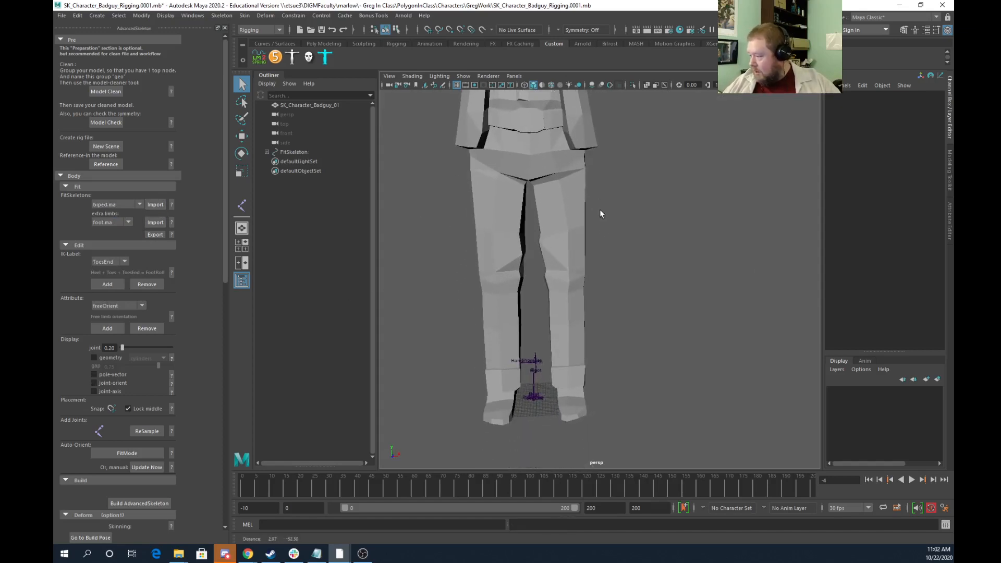
{"action": "left_click", "coordinate": [540, 402]}
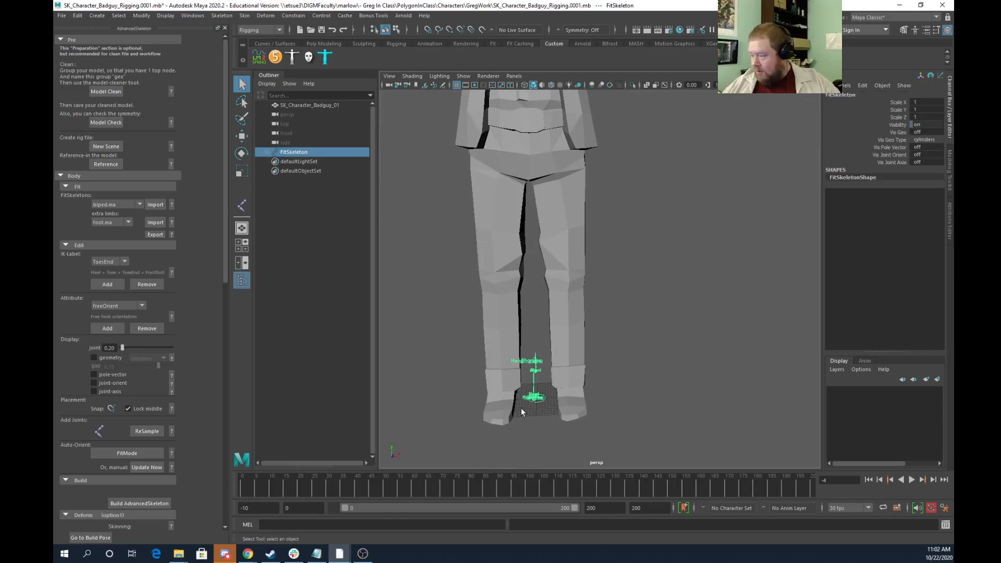
{"action": "key", "text": "r"}
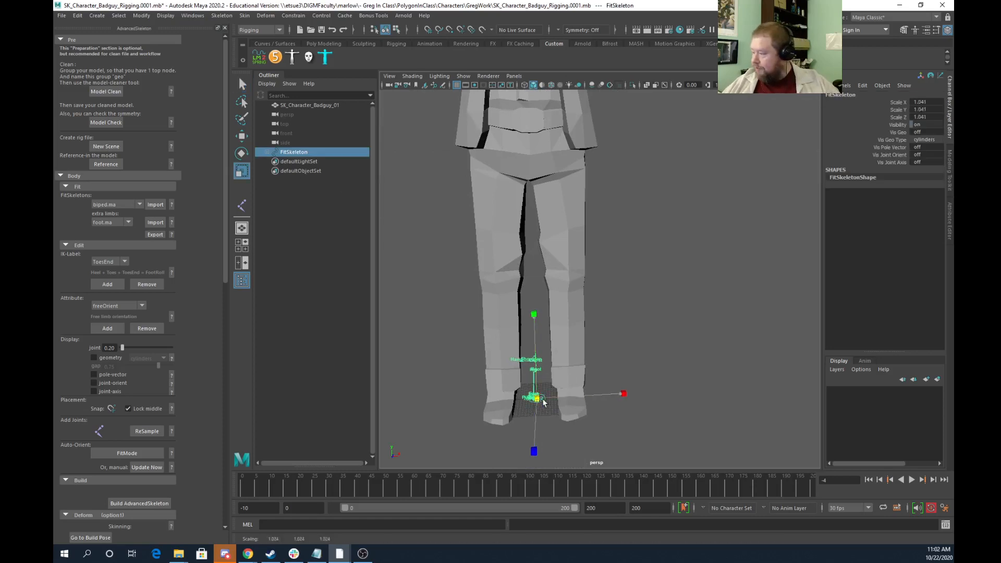
{"action": "left_click_drag", "start_coordinate": [536, 398], "coordinate": [652, 370]}
{"action": "left_click_drag", "start_coordinate": [659, 372], "coordinate": [653, 371]}
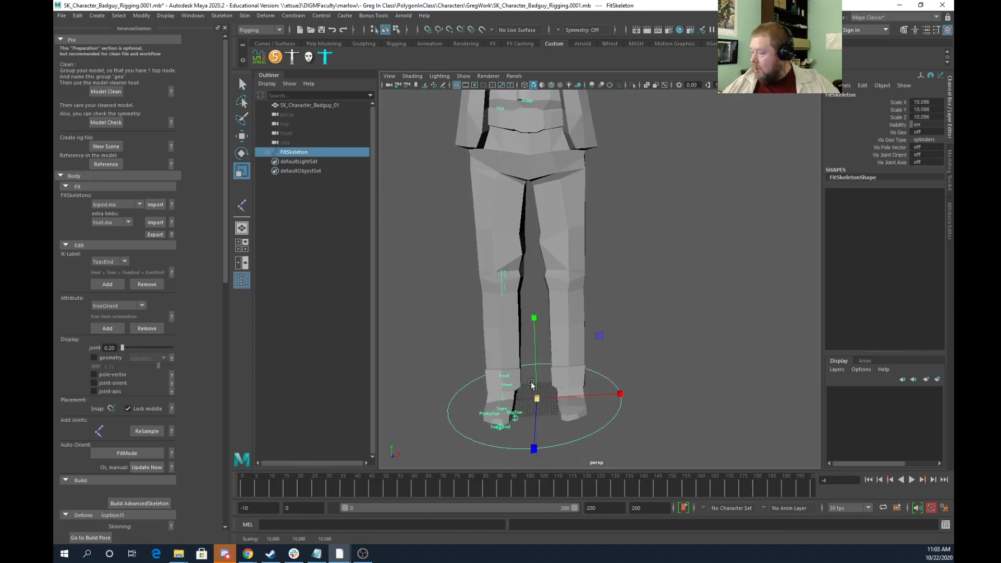
Turn on X-Ray Joints display in the perspective view so the skeleton shows through the mesh
{"action": "mouse_move", "coordinate": [501, 383]}
{"action": "left_mouse_down", "text": "alt"}
{"action": "mouse_move", "coordinate": [631, 378]}
{"action": "mouse_move", "coordinate": [511, 383]}
{"action": "left_mouse_up", "text": "alt"}
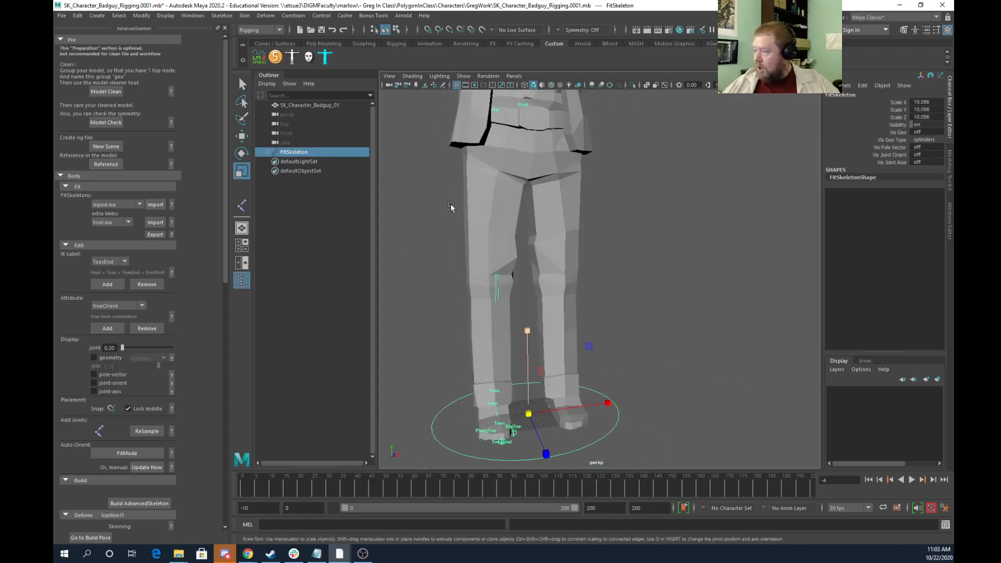
{"action": "left_click", "coordinate": [412, 76]}
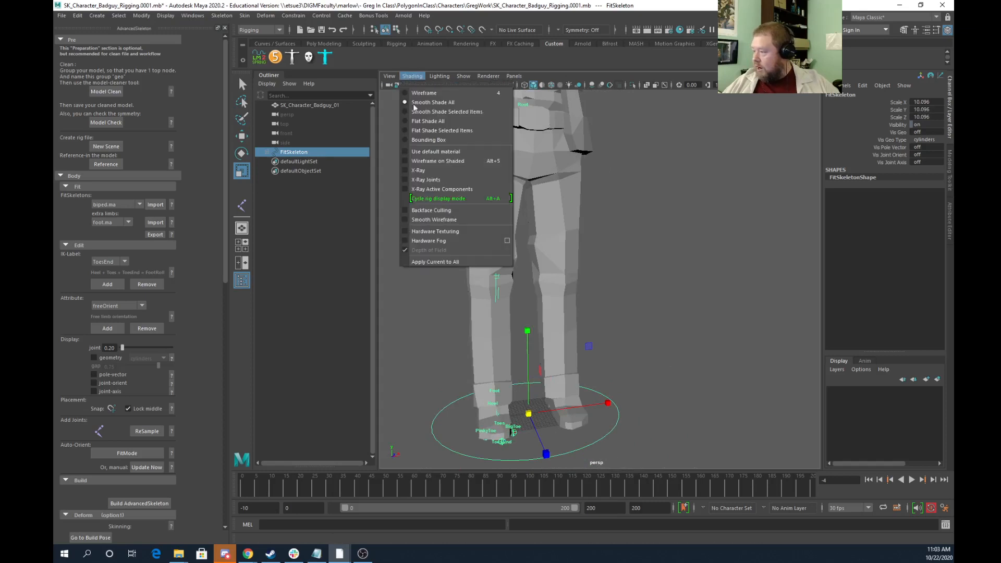
{"action": "left_click", "coordinate": [425, 180]}
Move the Jaw joint along its bone direction inside the head, to about translate X -0.24 and Y 0.33
{"action": "left_click_drag", "start_coordinate": [528, 312], "coordinate": [526, 261], "text": "alt"}
{"action": "key", "text": "space"}
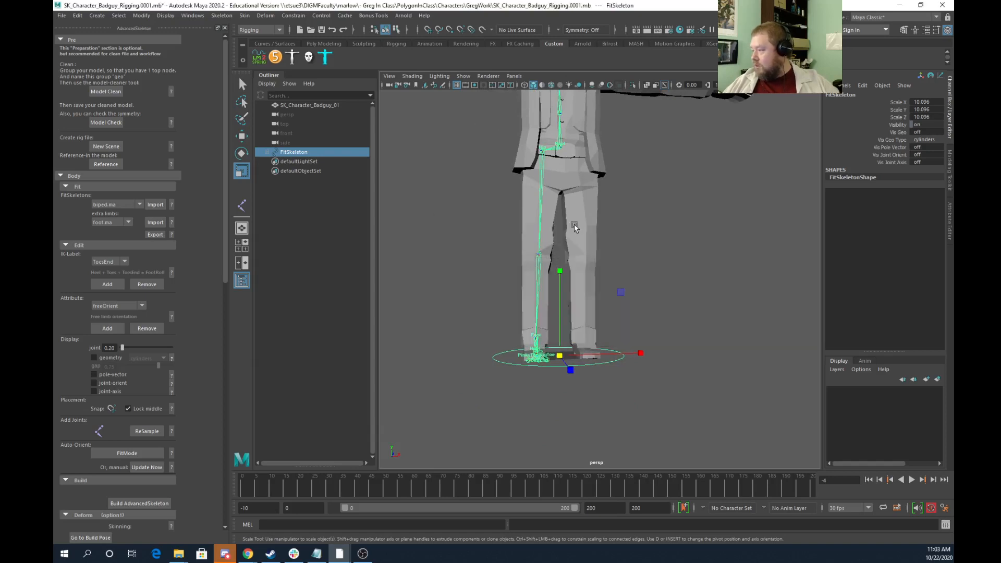
{"action": "middle_click_drag", "start_coordinate": [574, 225], "coordinate": [558, 391], "text": "alt"}
{"action": "left_click_drag", "start_coordinate": [536, 246], "coordinate": [527, 258], "text": "alt"}
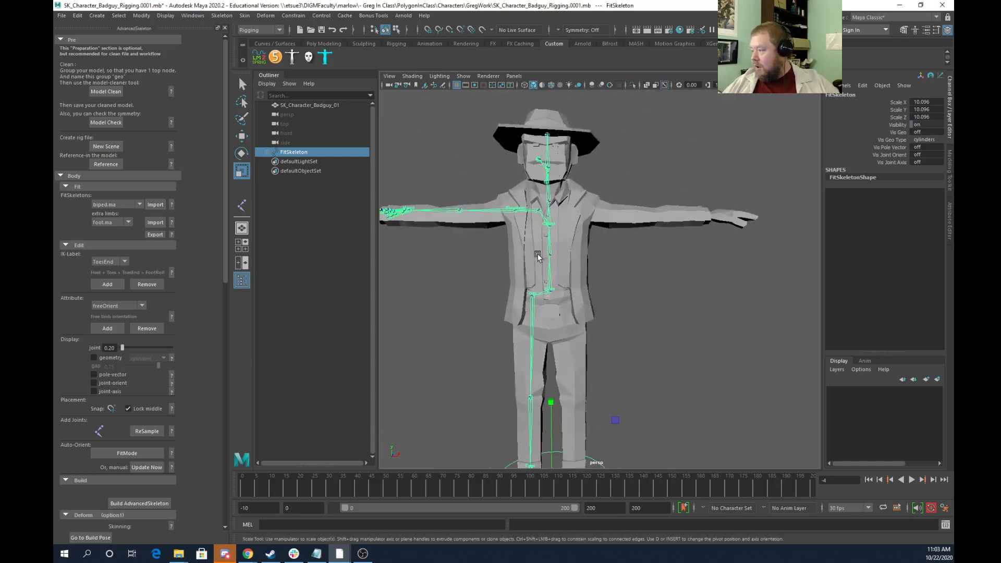
{"action": "scroll", "coordinate": [537, 255], "scroll_direction": "up", "scroll_amount": 5}
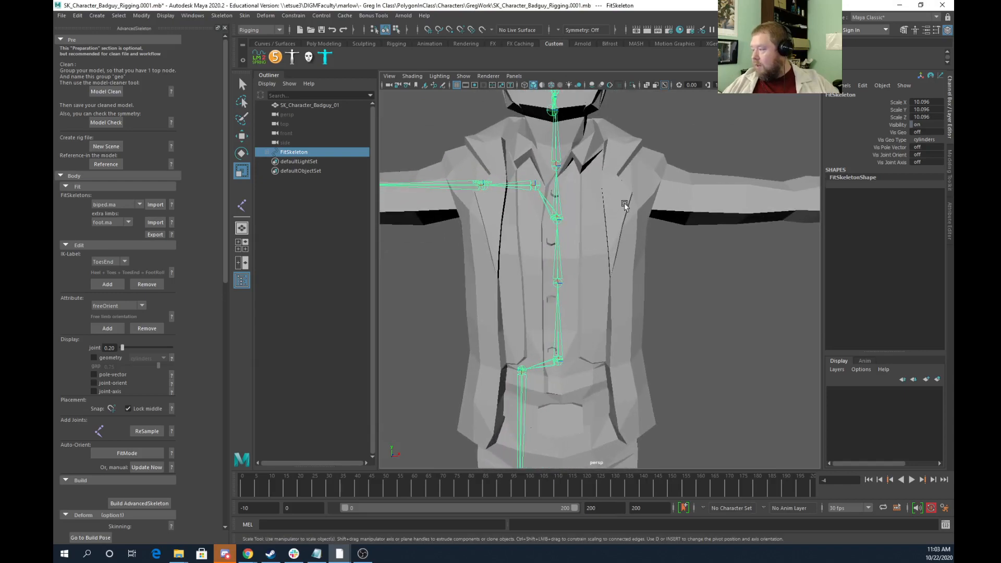
{"action": "middle_click_drag", "start_coordinate": [624, 204], "coordinate": [648, 462], "text": "alt"}
{"action": "left_click_drag", "start_coordinate": [648, 463], "coordinate": [521, 380], "text": "alt"}
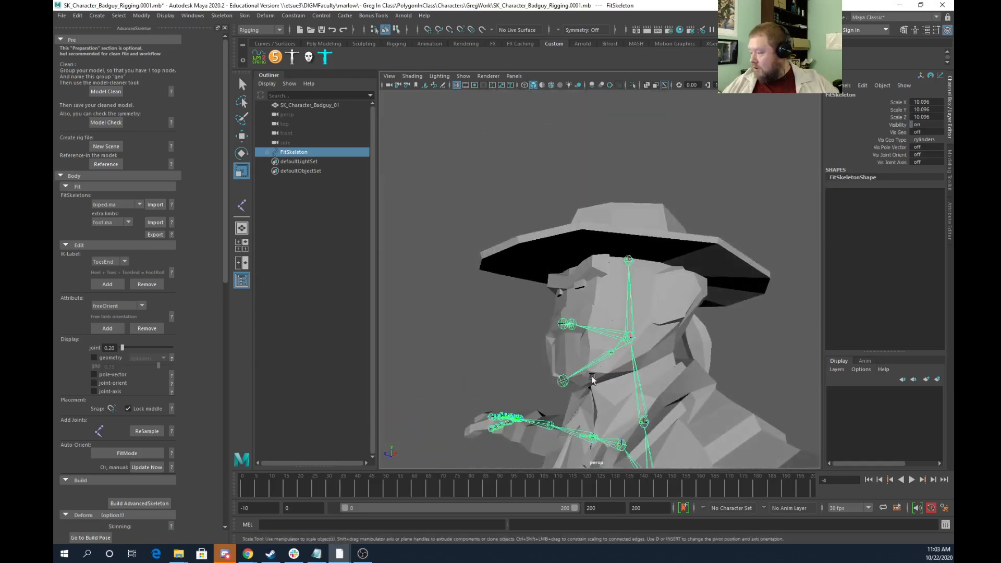
{"action": "left_click", "coordinate": [613, 354]}
{"action": "key", "text": "w"}
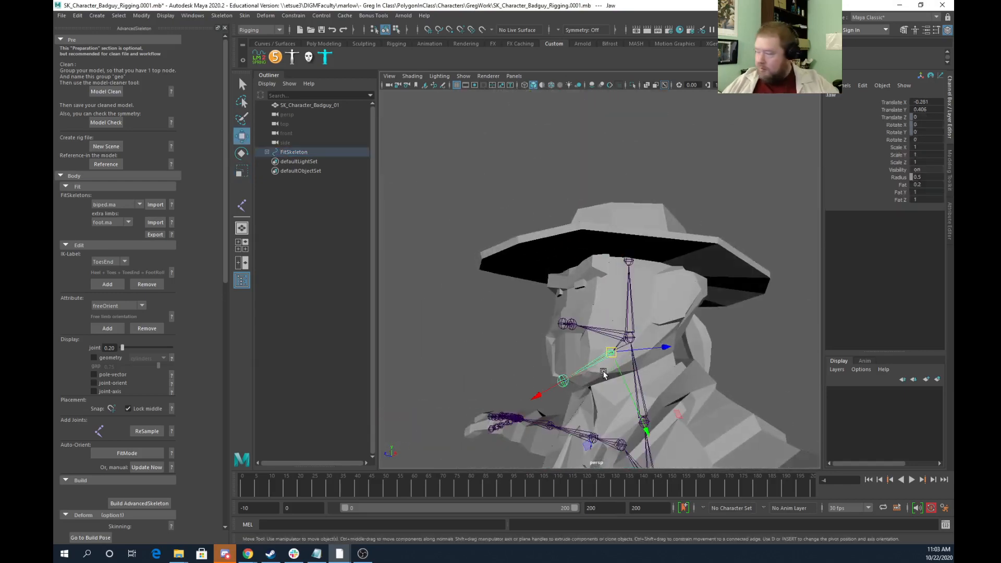
{"action": "left_click_drag", "start_coordinate": [598, 364], "coordinate": [593, 364]}
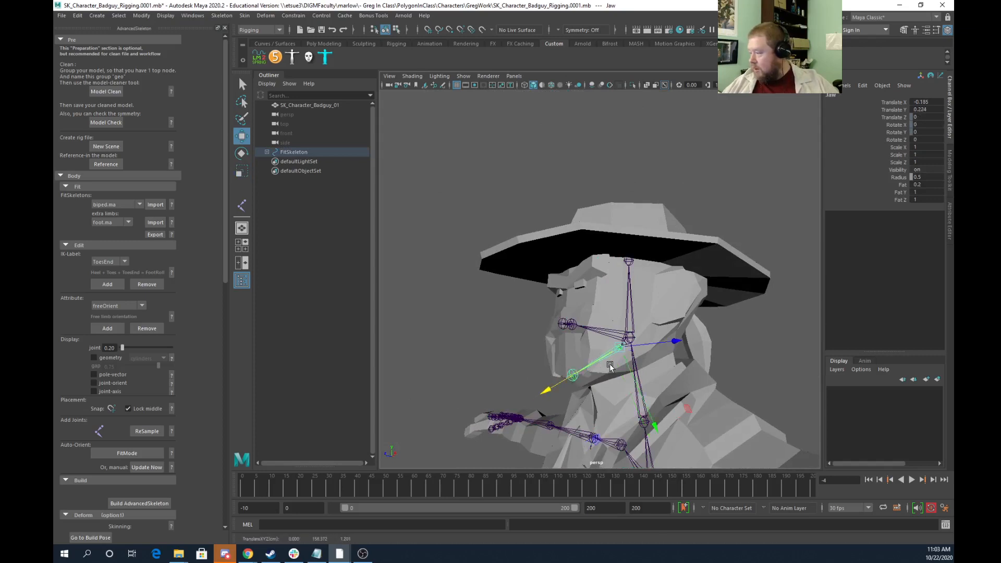
{"action": "left_click_drag", "start_coordinate": [599, 371], "coordinate": [570, 379], "text": "alt"}
{"action": "left_click_drag", "start_coordinate": [618, 355], "coordinate": [598, 363]}
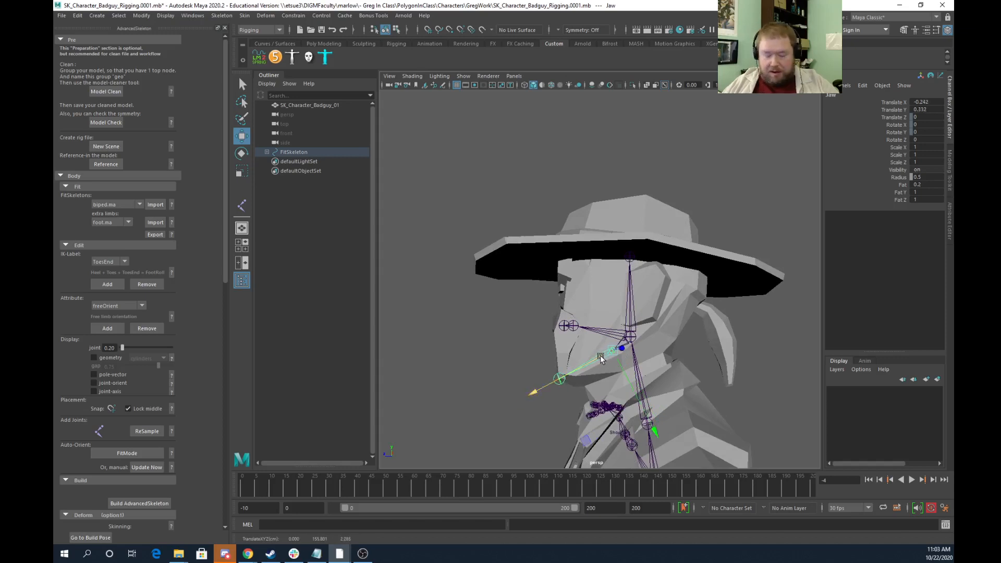
Rotate the Jaw joint to about -20 degrees in Z so its end lifts toward the mouth
{"action": "key", "text": "e"}
{"action": "left_click_drag", "start_coordinate": [576, 428], "coordinate": [561, 403]}
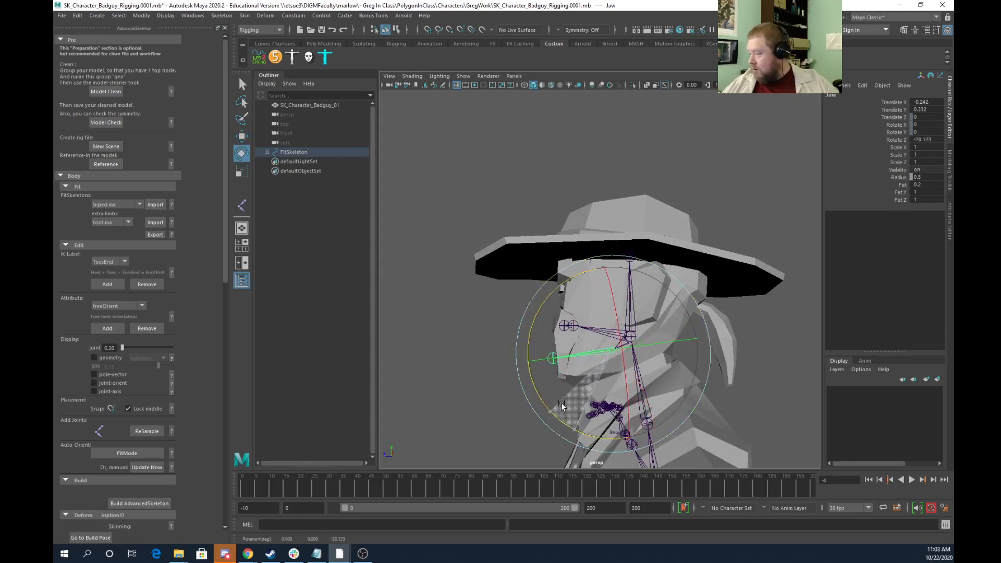
{"action": "left_click_drag", "start_coordinate": [541, 365], "coordinate": [651, 349], "text": "alt"}
{"action": "left_click", "coordinate": [771, 340]}
Move the Eye joint up and outward to the brow, at about translate X 0.96 and Z -0.44, and duplicate it
{"action": "left_click", "coordinate": [587, 327]}
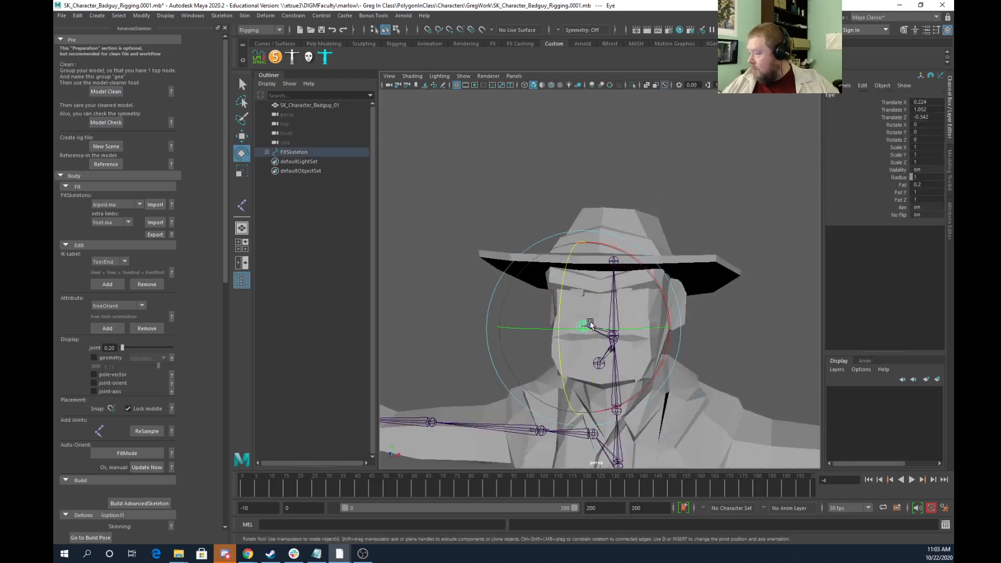
{"action": "key", "text": "w"}
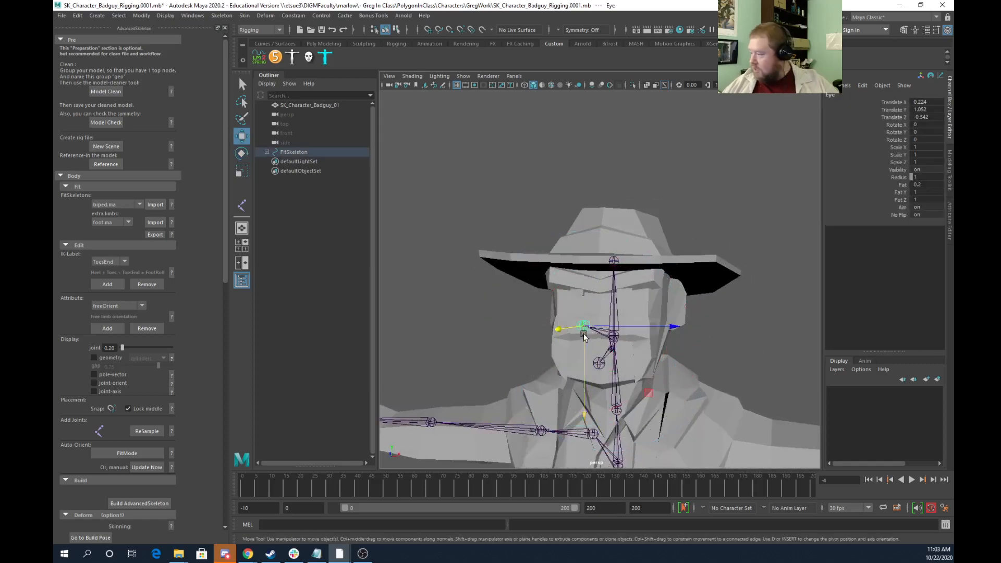
{"action": "left_click_drag", "start_coordinate": [584, 336], "coordinate": [585, 307]}
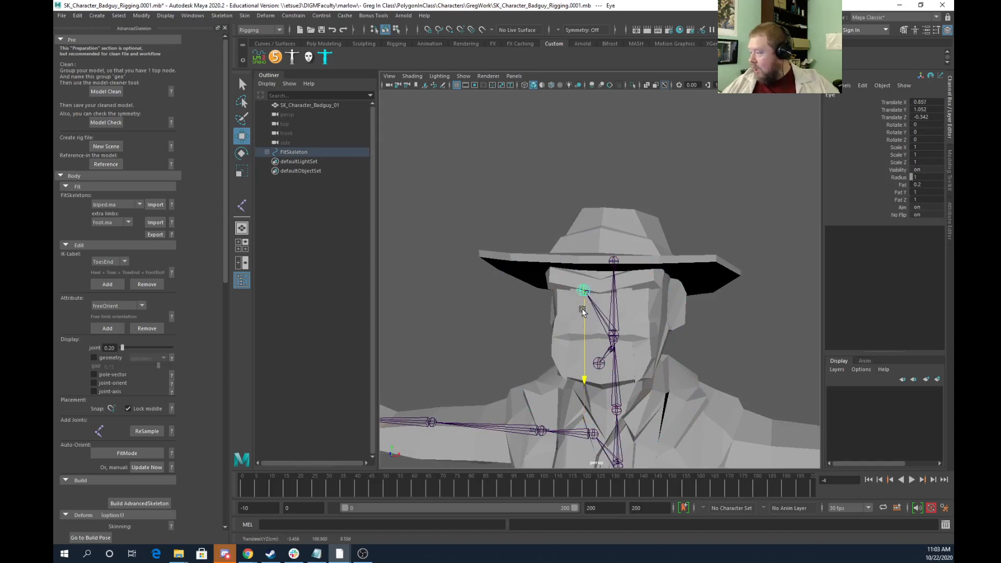
{"action": "left_click_drag", "start_coordinate": [618, 285], "coordinate": [673, 313]}
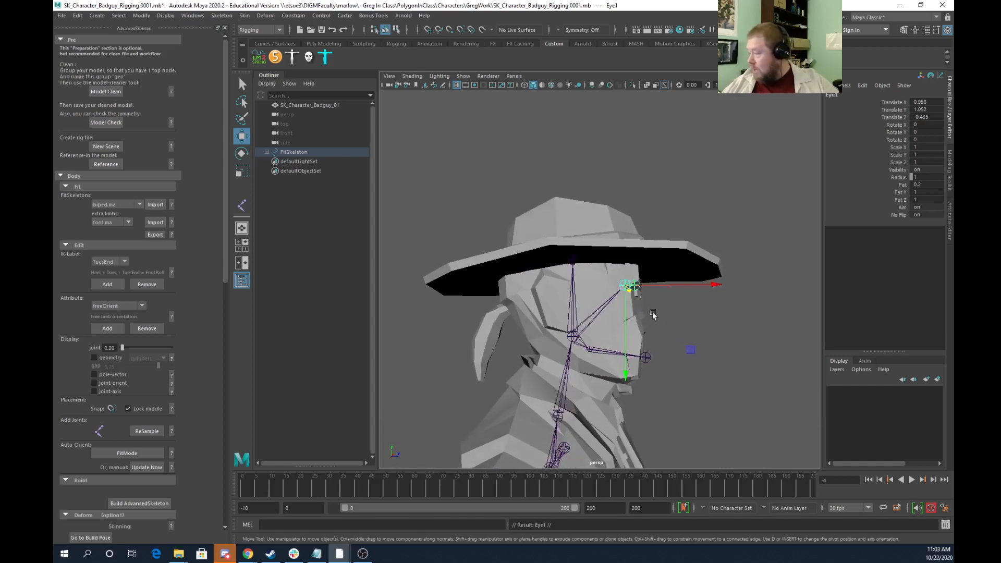
Lower the duplicated eye joint to the modelled eye, at about translate X 0.8, and shift it forward to about Y 1.11
{"action": "left_click_drag", "start_coordinate": [623, 328], "coordinate": [568, 311]}
{"action": "right_click_drag", "start_coordinate": [568, 311], "coordinate": [699, 345], "text": "alt"}
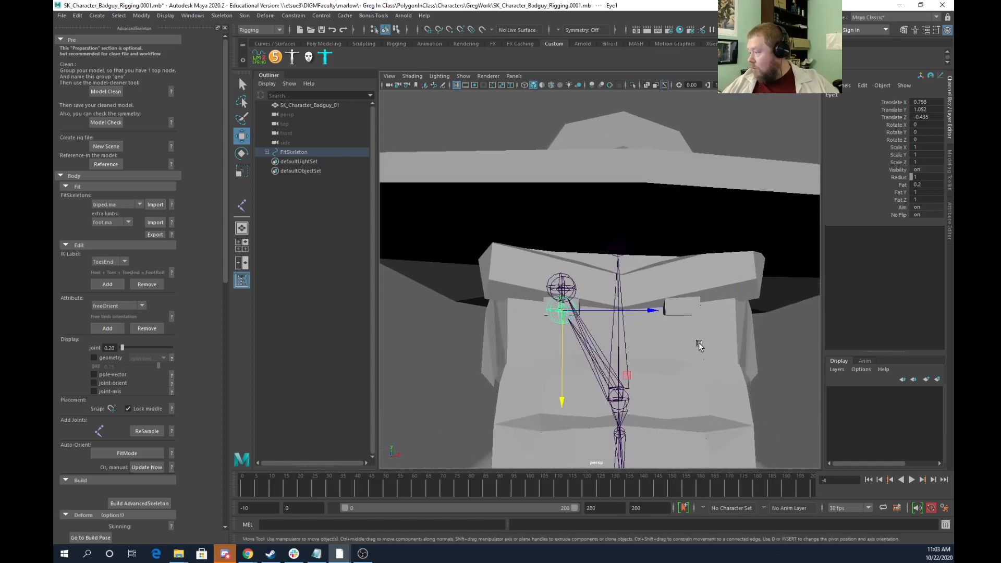
{"action": "left_click_drag", "start_coordinate": [595, 297], "coordinate": [556, 298], "text": "alt"}
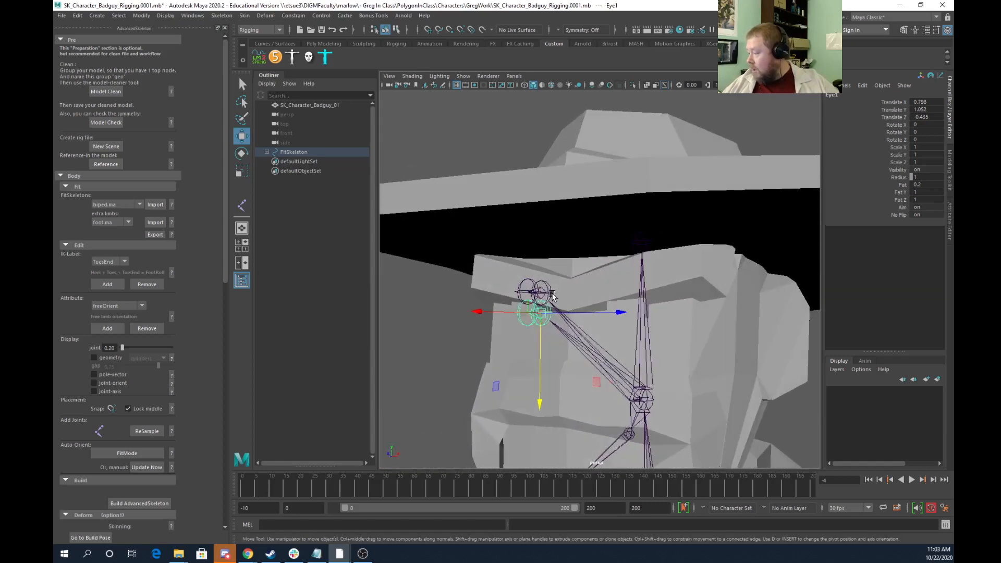
{"action": "key", "text": "ctrl+z"}
{"action": "left_click_drag", "start_coordinate": [538, 341], "coordinate": [674, 339]}
{"action": "left_click", "coordinate": [667, 325]}
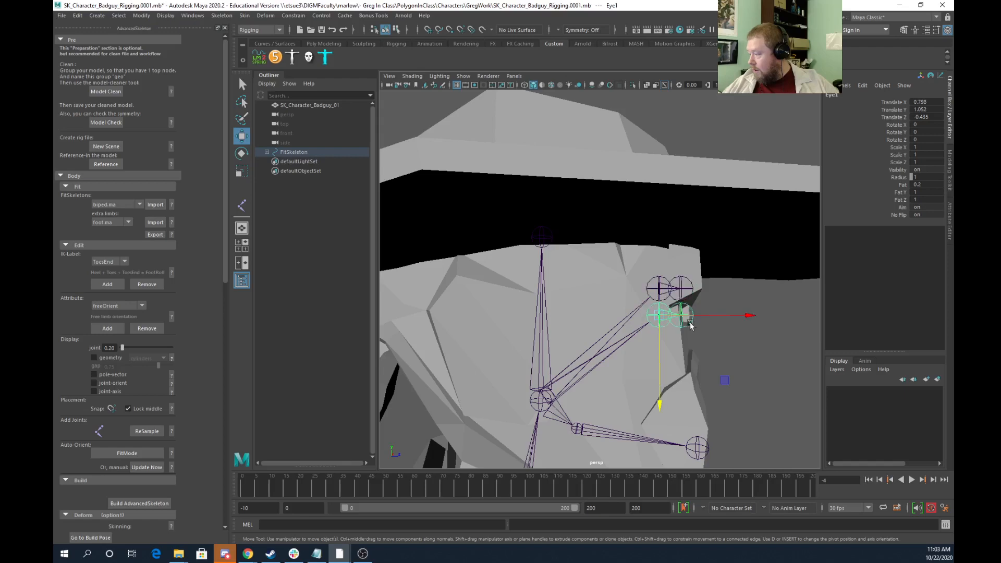
{"action": "right_click_drag", "start_coordinate": [716, 316], "coordinate": [679, 311], "text": "alt"}
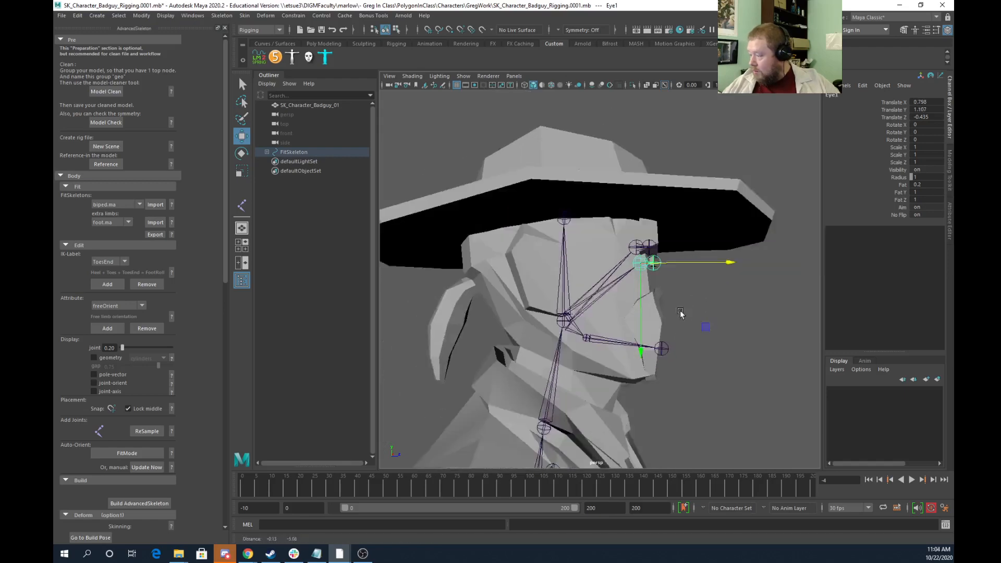
{"action": "left_click_drag", "start_coordinate": [680, 311], "coordinate": [607, 297], "text": "alt"}
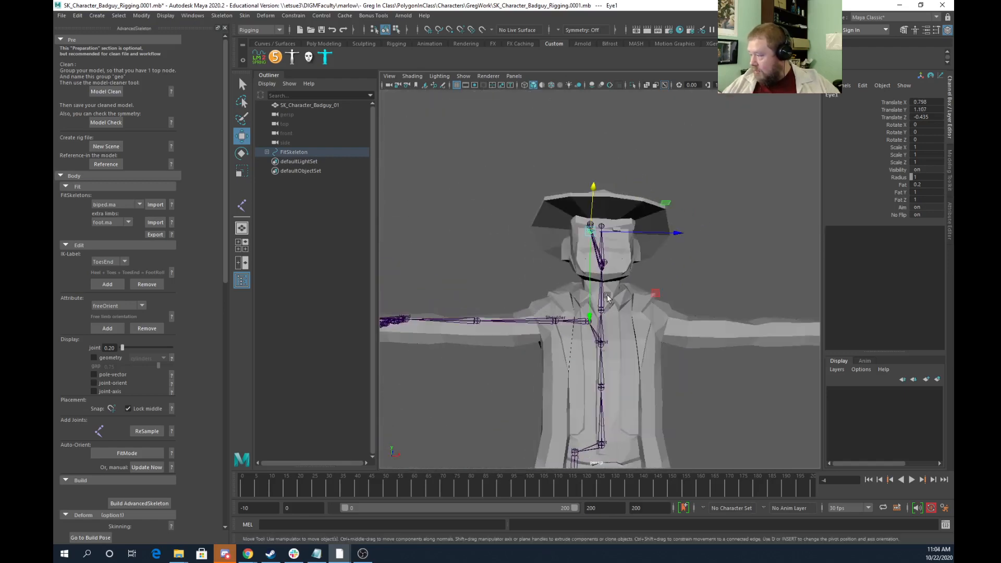
{"action": "left_click", "coordinate": [604, 346]}
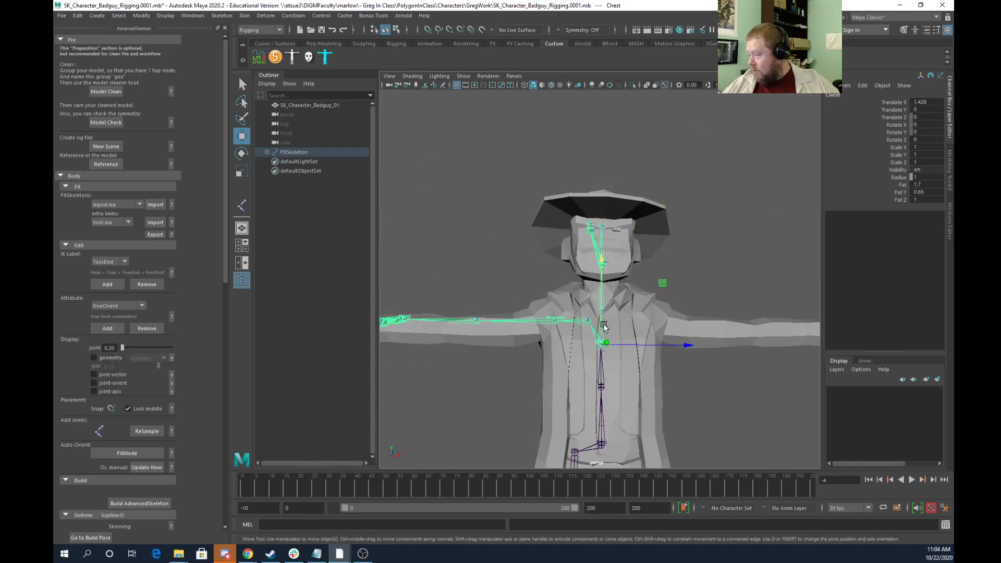
{"action": "middle_click_drag", "start_coordinate": [604, 346], "coordinate": [600, 301]}
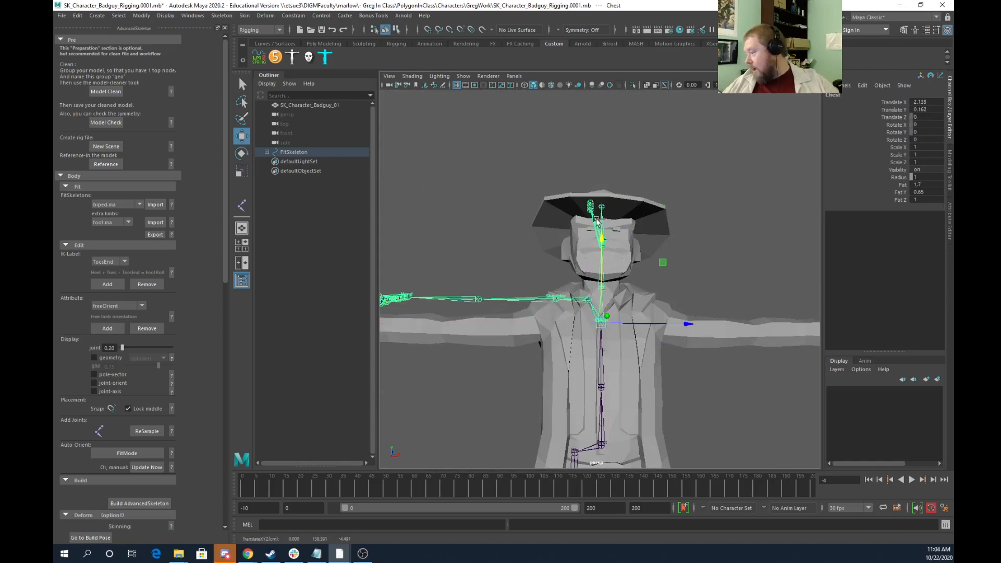
{"action": "key", "text": "ctrl+z"}
{"action": "left_click_drag", "start_coordinate": [620, 331], "coordinate": [616, 380], "text": "alt"}
{"action": "middle_click_drag", "start_coordinate": [617, 379], "coordinate": [585, 295], "text": "alt"}
{"action": "left_click_drag", "start_coordinate": [586, 295], "coordinate": [612, 291], "text": "alt"}
{"action": "left_click", "coordinate": [603, 281]}
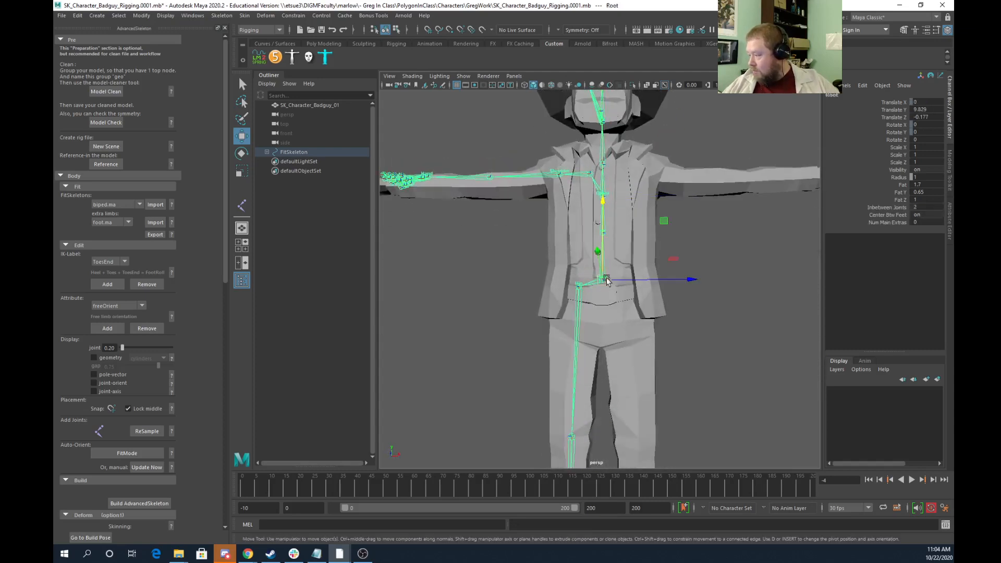
{"action": "middle_click_drag", "start_coordinate": [621, 362], "coordinate": [633, 256], "text": "alt"}
{"action": "left_click_drag", "start_coordinate": [617, 282], "coordinate": [612, 308], "text": "alt"}
{"action": "key", "text": "d"}
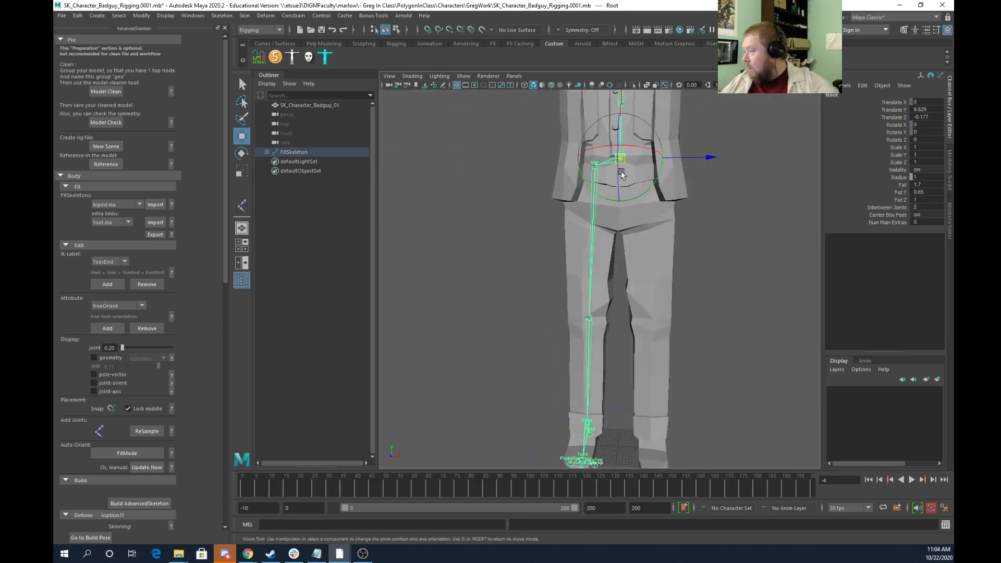
{"action": "left_click", "coordinate": [717, 292]}
Move the Hip joint's pivot down toward the top of the leg using pivot editing
{"action": "left_click", "coordinate": [595, 187]}
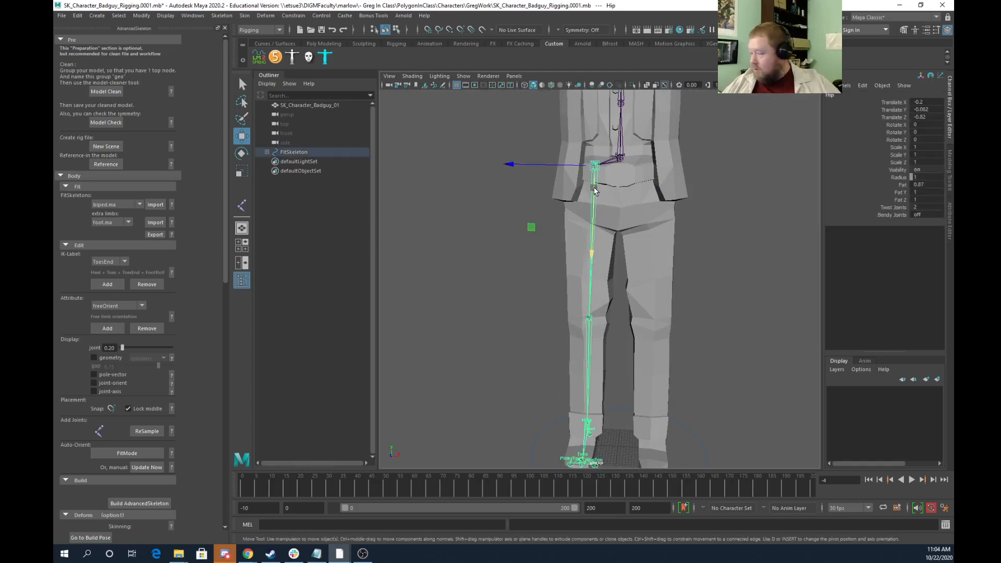
{"action": "key", "text": "d"}
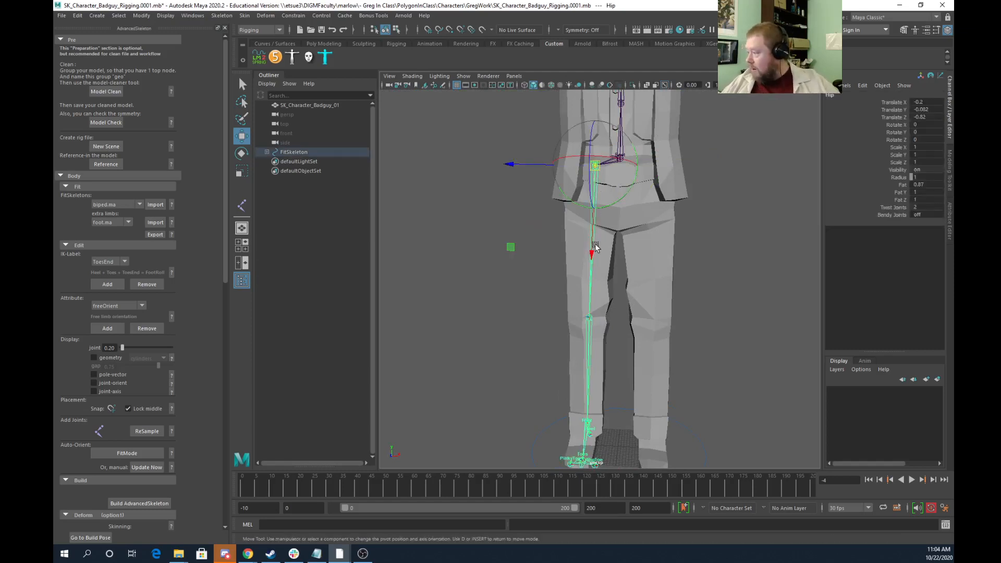
{"action": "left_click_drag", "start_coordinate": [596, 247], "coordinate": [585, 277]}
Shift the Ankle joint's pivot back toward the middle of the ankle, to about translate X 3.86 and Y -0.2
{"action": "left_click_drag", "start_coordinate": [589, 338], "coordinate": [701, 331], "text": "alt"}
{"action": "middle_click_drag", "start_coordinate": [617, 381], "coordinate": [629, 293], "text": "alt"}
{"action": "left_click_drag", "start_coordinate": [629, 293], "coordinate": [619, 308], "text": "alt"}
{"action": "left_click", "coordinate": [609, 342]}
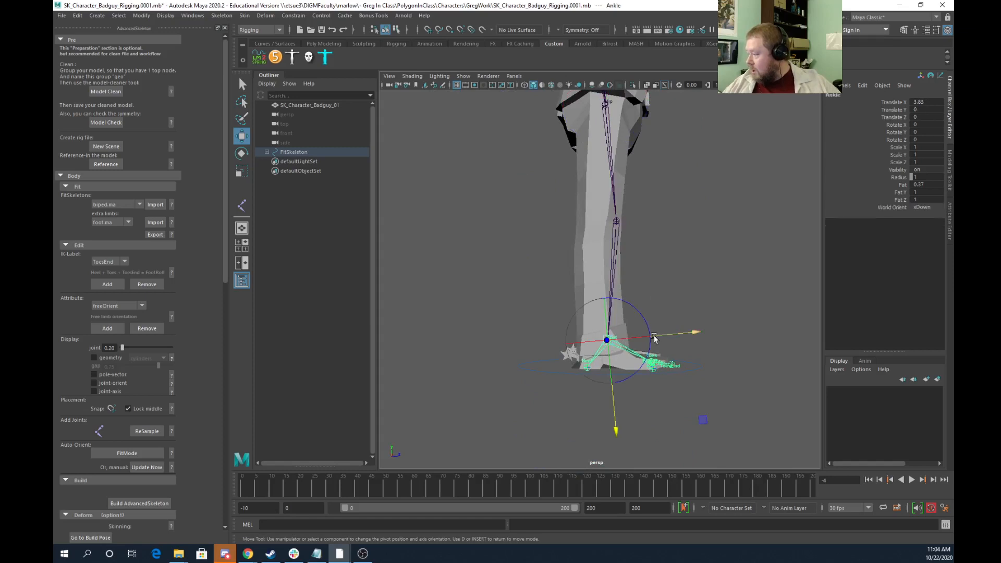
{"action": "left_click_drag", "start_coordinate": [671, 337], "coordinate": [665, 337]}
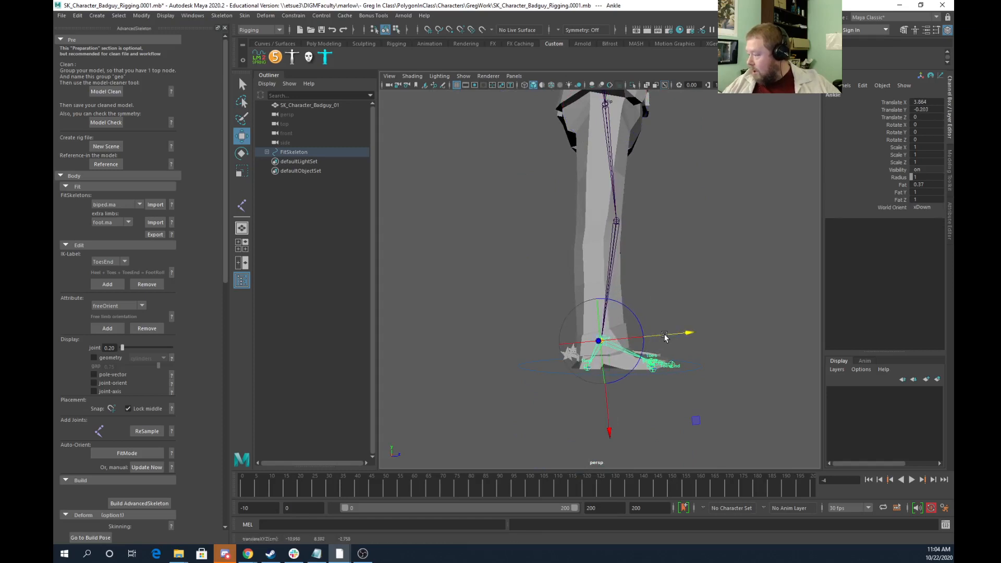
Adjust the Heel joint's position at the back of the boot
{"action": "left_click", "coordinate": [636, 372]}
{"action": "left_click", "coordinate": [584, 370]}
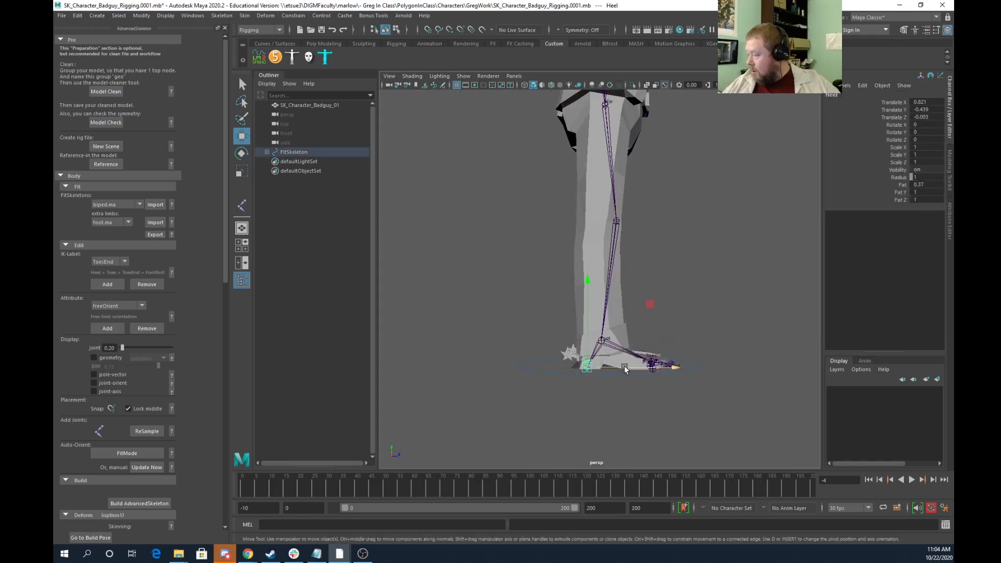
{"action": "left_click_drag", "start_coordinate": [626, 369], "coordinate": [635, 392]}
Adjust the Toes joint along the length of the foot to fit the boot's toe bend
{"action": "right_click_drag", "start_coordinate": [635, 392], "coordinate": [715, 412], "text": "alt"}
{"action": "middle_click_drag", "start_coordinate": [659, 375], "coordinate": [638, 271], "text": "alt"}
{"action": "left_click_drag", "start_coordinate": [638, 271], "coordinate": [657, 334], "text": "alt"}
{"action": "left_click", "coordinate": [673, 348]}
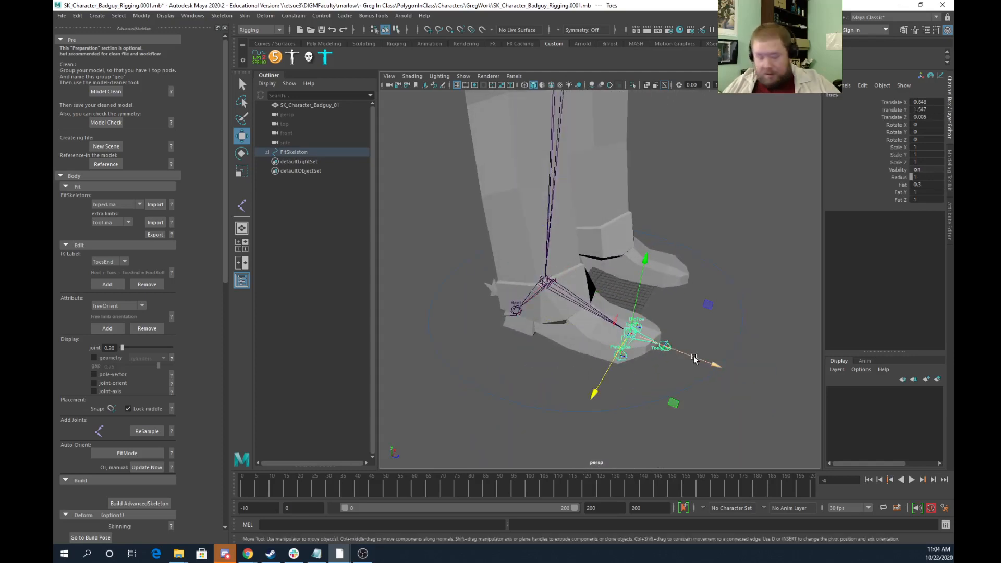
{"action": "left_click_drag", "start_coordinate": [698, 360], "coordinate": [540, 352]}
Position the ToesEnd joint at the tip of the boot, at about translate X 0.81 and Y -0.05
{"action": "left_click", "coordinate": [566, 333]}
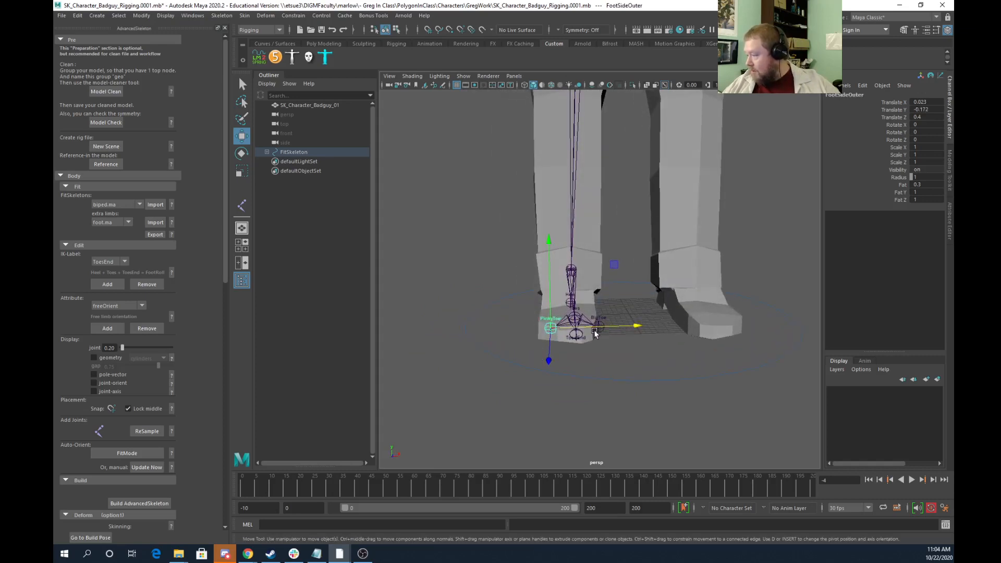
{"action": "left_click_drag", "start_coordinate": [595, 334], "coordinate": [549, 323], "text": "alt"}
{"action": "left_click", "coordinate": [576, 318]}
{"action": "left_click", "coordinate": [571, 350]}
{"action": "left_click_drag", "start_coordinate": [578, 365], "coordinate": [512, 339], "text": "alt"}
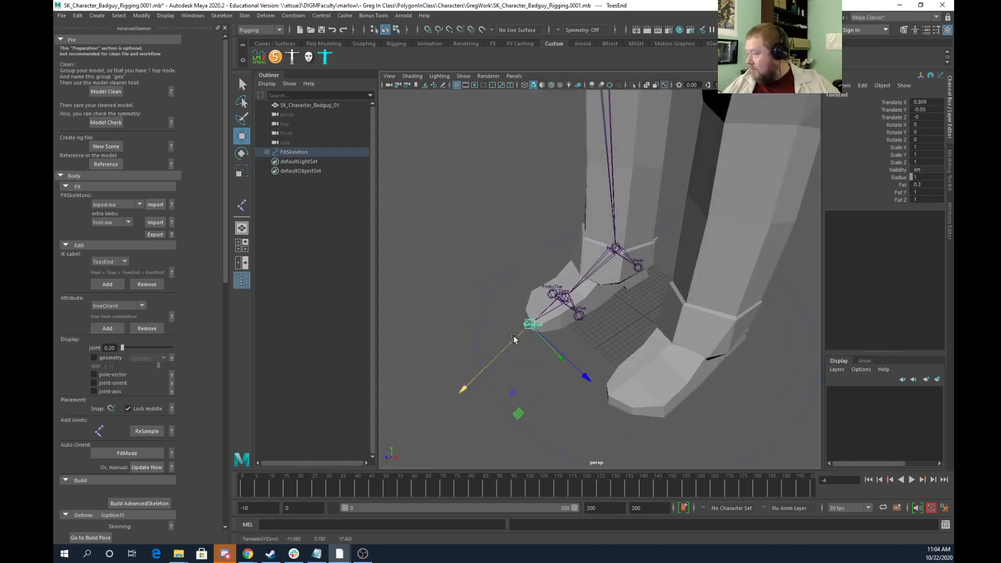
Move the FootSideInner and FootSideOuter joints to the boot's edges, at about translate Z -0.48 and 0.54
{"action": "left_click", "coordinate": [582, 320]}
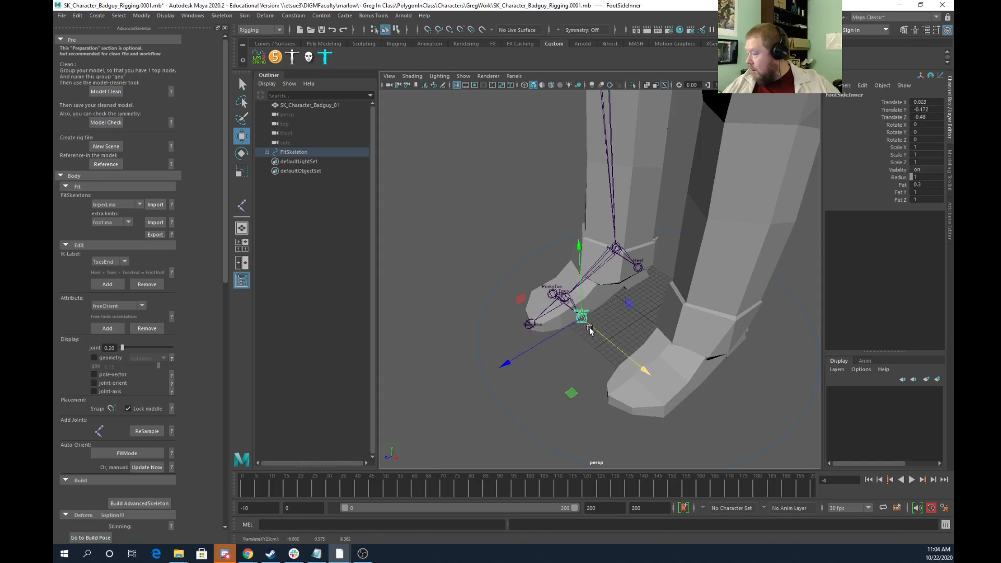
{"action": "left_click_drag", "start_coordinate": [589, 329], "coordinate": [617, 325], "text": "alt"}
{"action": "left_click", "coordinate": [542, 327]}
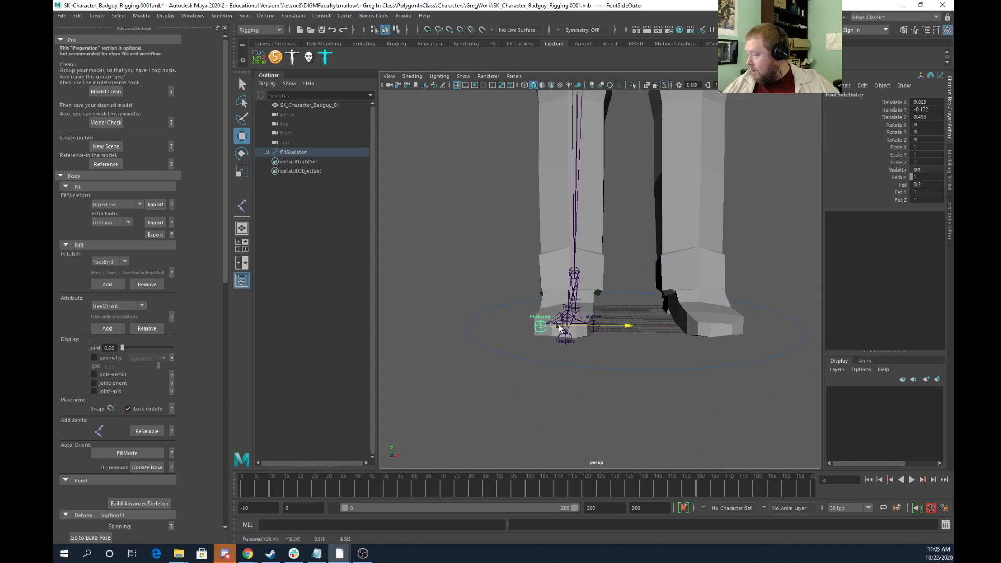
{"action": "left_click_drag", "start_coordinate": [524, 340], "coordinate": [701, 251], "text": "alt"}
Show wireframe on shaded and move the Knee joint's pivot down and back into the knee, at about translate X 4.35 and Y -0.4
{"action": "left_click", "coordinate": [412, 76]}
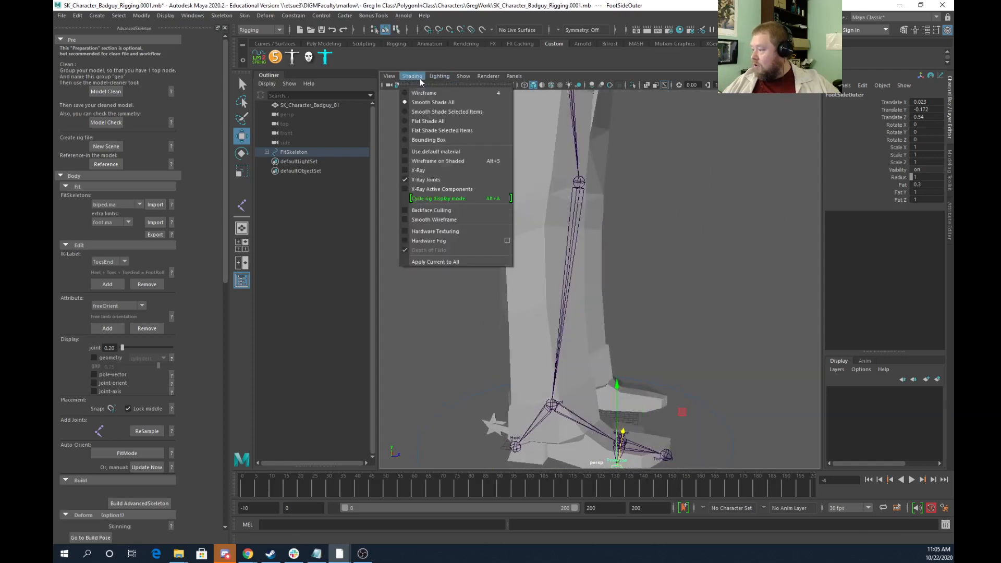
{"action": "left_click", "coordinate": [422, 161]}
{"action": "mouse_move", "coordinate": [566, 197]}
{"action": "left_mouse_down", "text": "alt"}
{"action": "mouse_move", "coordinate": [624, 221]}
{"action": "mouse_move", "coordinate": [616, 188]}
{"action": "left_mouse_up", "text": "alt"}
{"action": "left_click", "coordinate": [620, 179]}
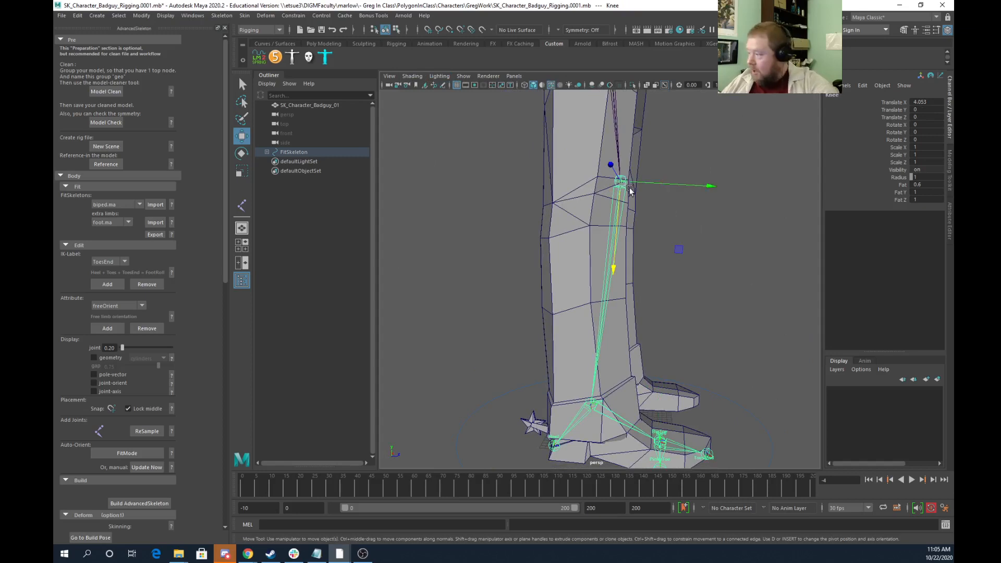
{"action": "key", "text": "d"}
{"action": "left_click_drag", "start_coordinate": [606, 251], "coordinate": [608, 265]}
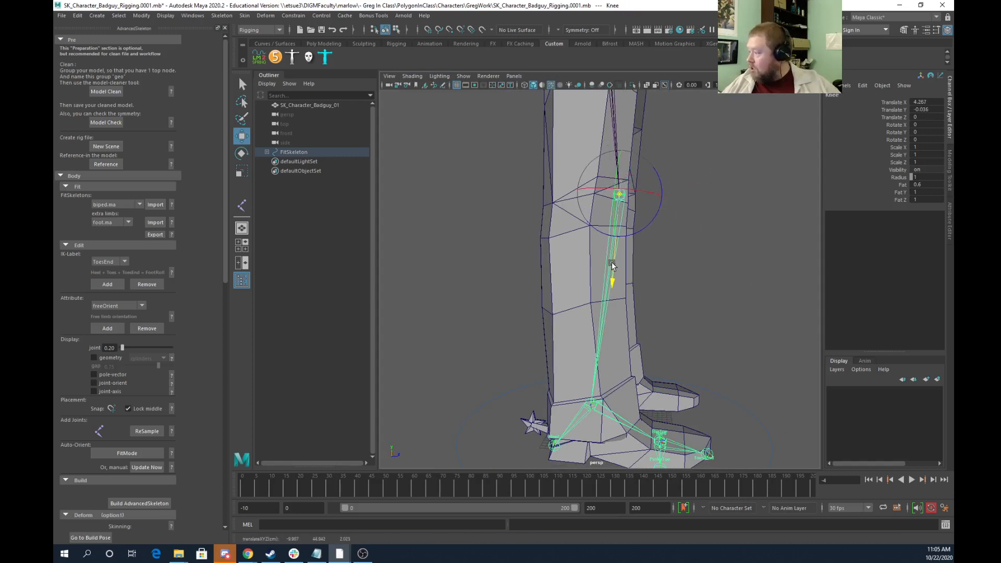
{"action": "left_click_drag", "start_coordinate": [684, 198], "coordinate": [664, 202]}
{"action": "mouse_move", "coordinate": [632, 228]}
{"action": "left_mouse_down", "text": "alt"}
{"action": "mouse_move", "coordinate": [652, 233]}
{"action": "mouse_move", "coordinate": [629, 226]}
{"action": "left_mouse_up", "text": "alt"}
{"action": "scroll", "coordinate": [629, 226], "scroll_direction": "down", "scroll_amount": 2}
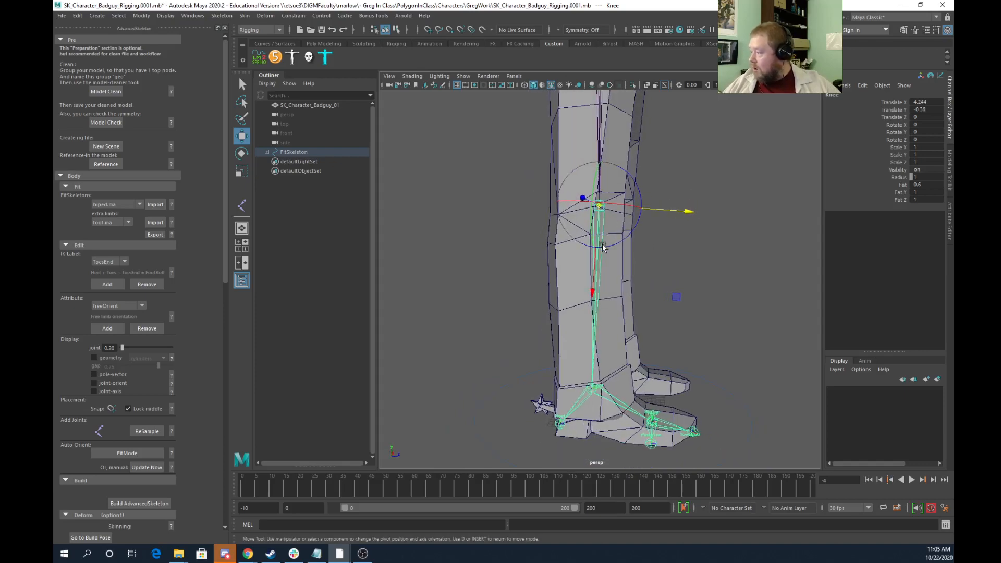
{"action": "mouse_move", "coordinate": [596, 259]}
{"action": "left_mouse_down"}
{"action": "mouse_move", "coordinate": [530, 304]}
{"action": "mouse_move", "coordinate": [509, 292]}
{"action": "mouse_move", "coordinate": [533, 305]}
{"action": "mouse_move", "coordinate": [615, 264]}
{"action": "left_mouse_up"}
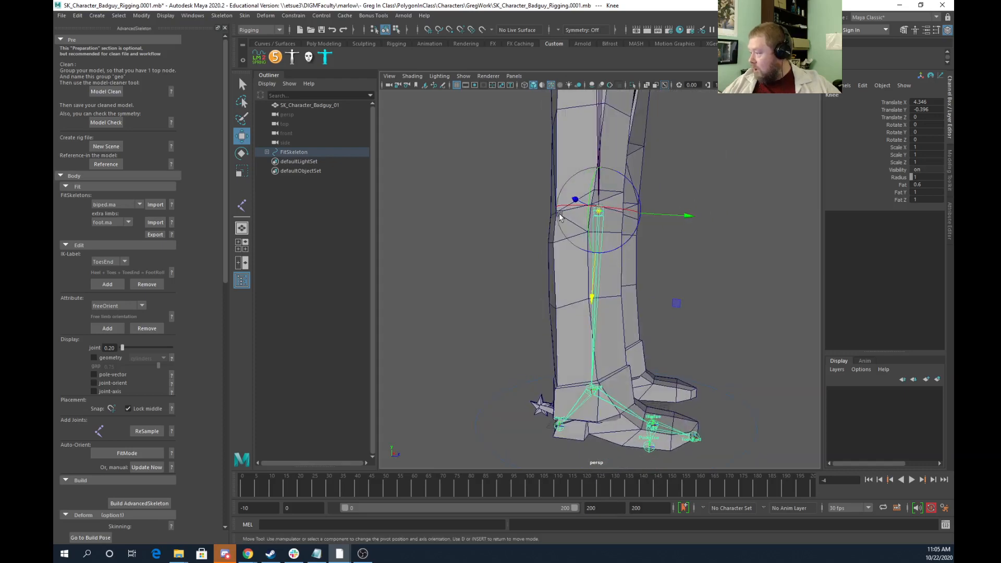
{"action": "left_click_drag", "start_coordinate": [675, 228], "coordinate": [696, 235], "text": "alt"}
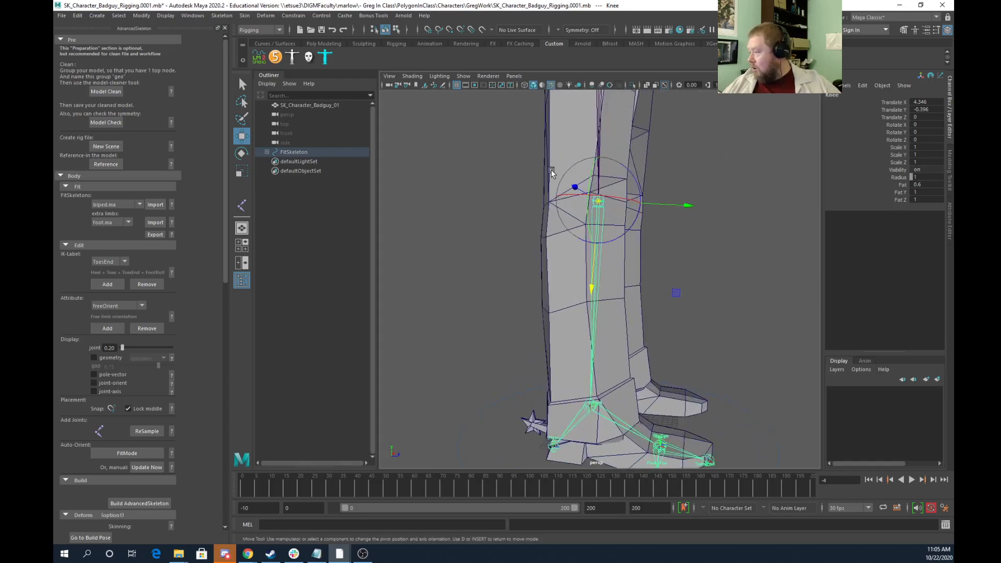
Try to display the fit skeleton's pole vector with the Hip joint and with the Root joint selected
{"action": "left_click_drag", "start_coordinate": [551, 173], "coordinate": [772, 210], "text": "alt"}
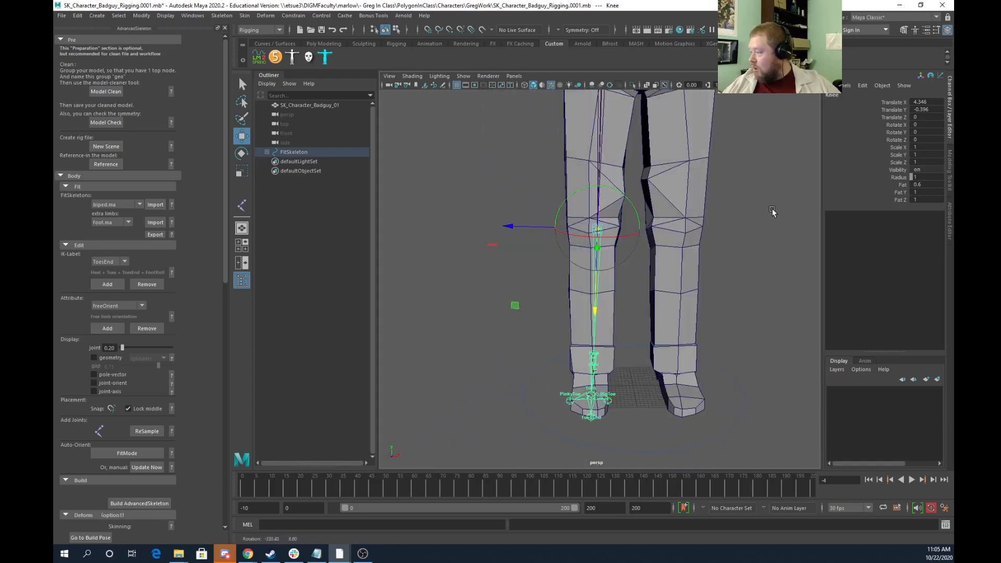
{"action": "right_click_drag", "start_coordinate": [772, 211], "coordinate": [608, 204], "text": "alt"}
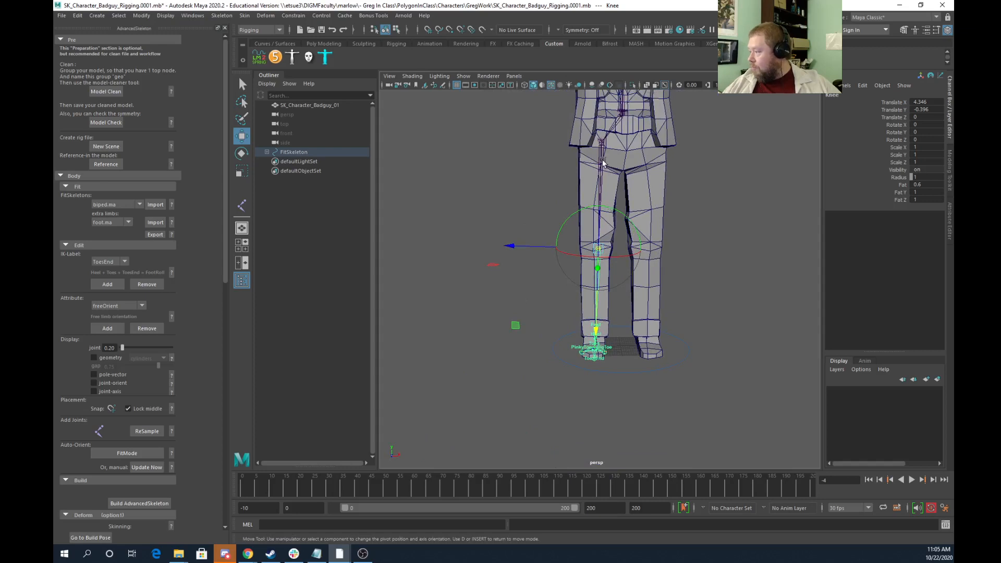
{"action": "left_click", "coordinate": [602, 138]}
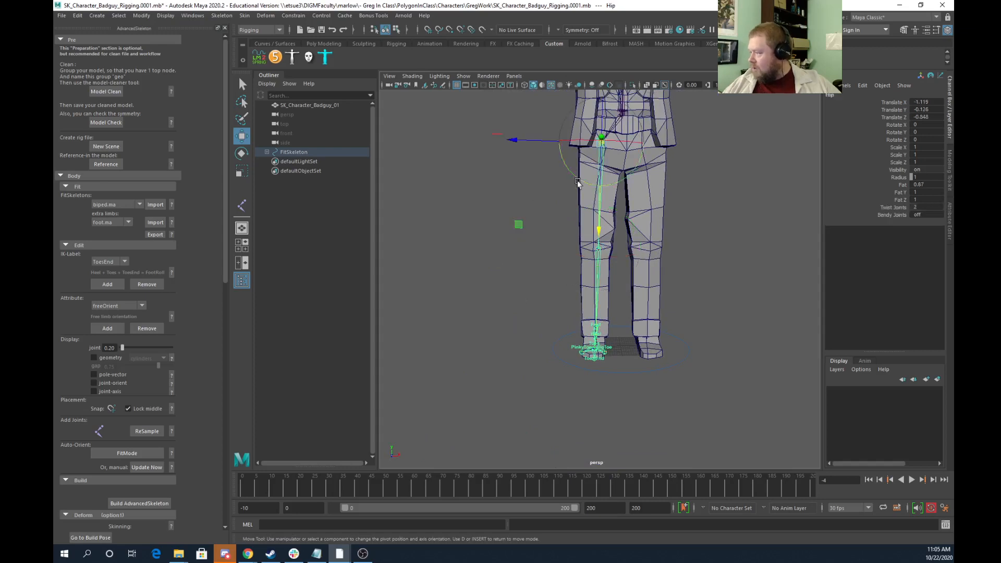
{"action": "left_click", "coordinate": [94, 374]}
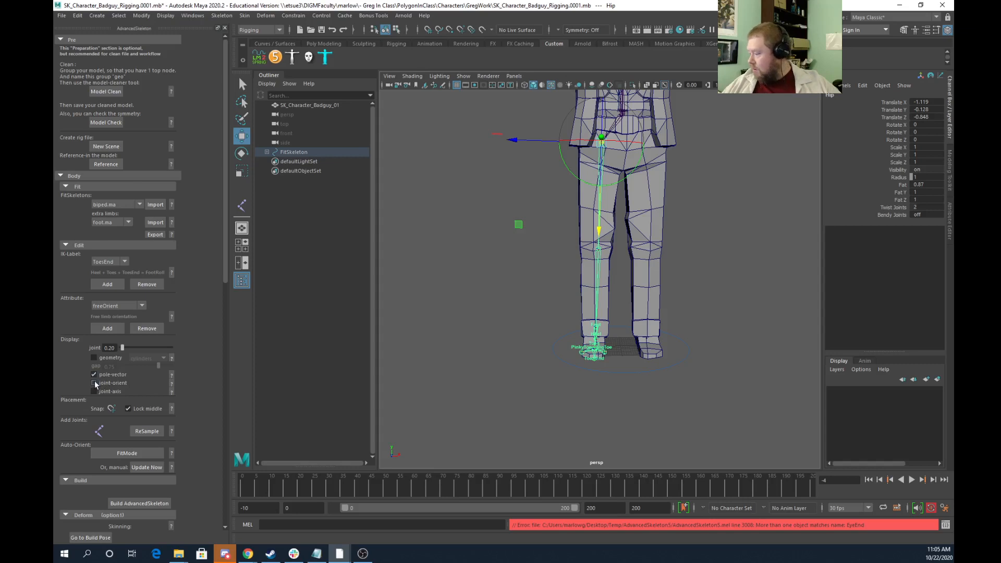
{"action": "left_click", "coordinate": [728, 224]}
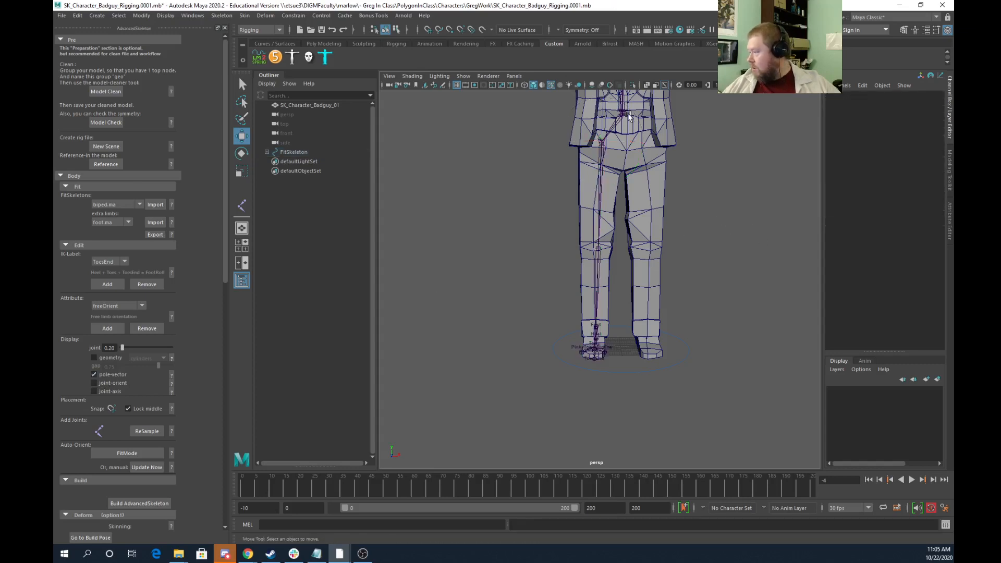
{"action": "left_click", "coordinate": [623, 115]}
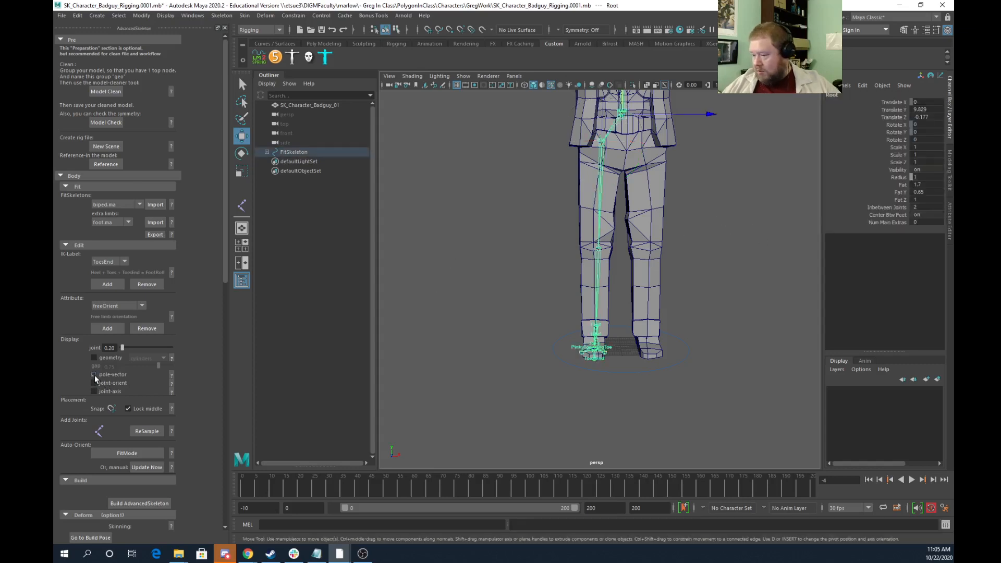
{"action": "left_click", "coordinate": [94, 375]}
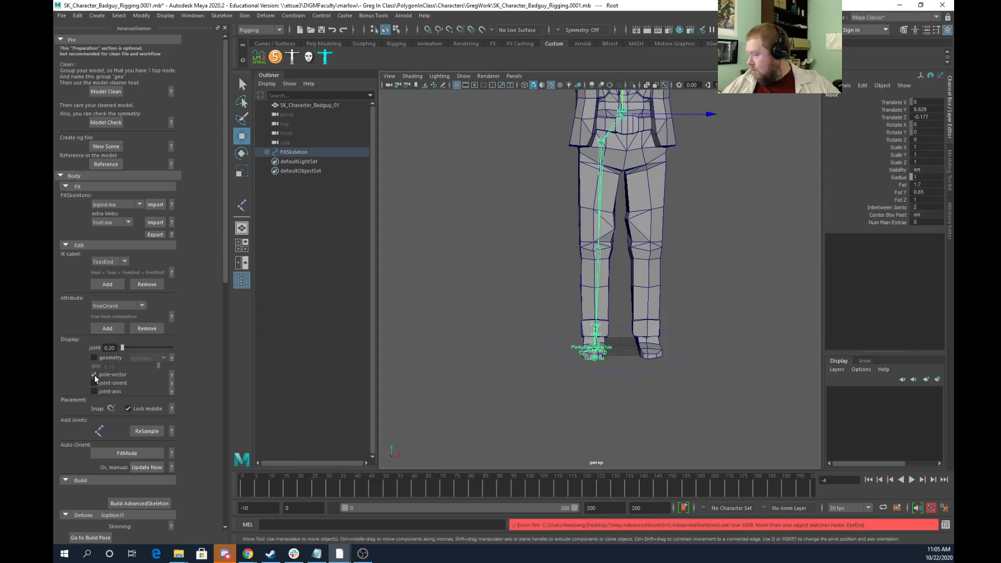
{"action": "left_click", "coordinate": [94, 374]}
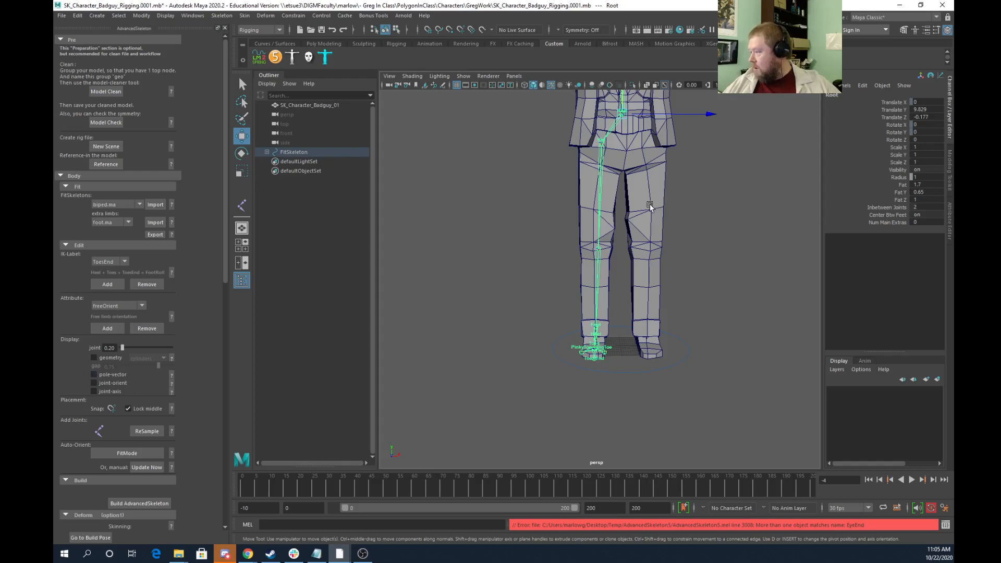
Rename the duplicated eye's end joint to EyeEnd1
{"action": "scroll", "coordinate": [652, 201], "scroll_direction": "down", "scroll_amount": 5}
{"action": "middle_click_drag", "start_coordinate": [658, 188], "coordinate": [655, 339], "text": "alt"}
{"action": "scroll", "coordinate": [673, 282], "scroll_direction": "up", "scroll_amount": 11}
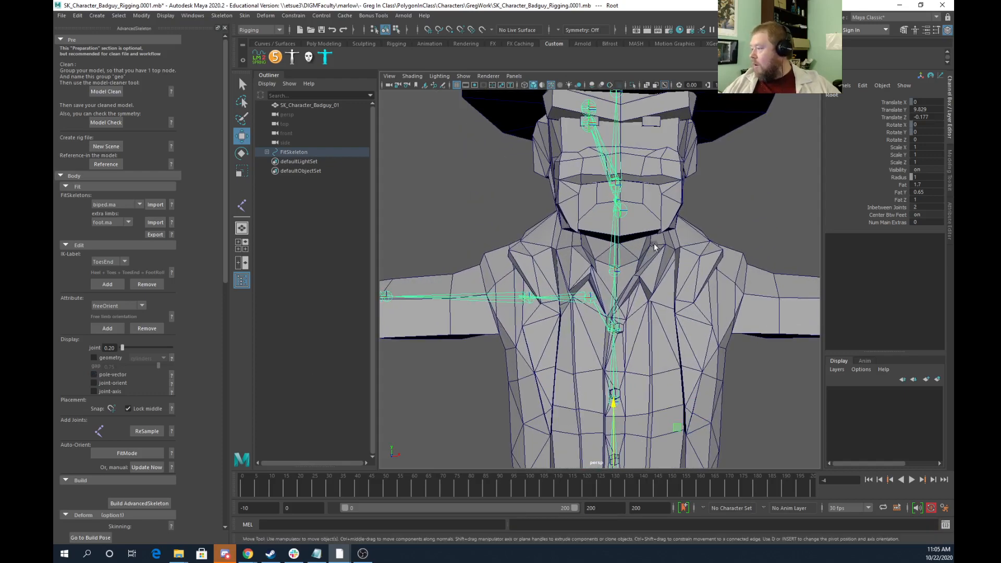
{"action": "left_click_drag", "start_coordinate": [654, 242], "coordinate": [725, 165], "text": "alt"}
{"action": "left_click", "coordinate": [735, 154]}
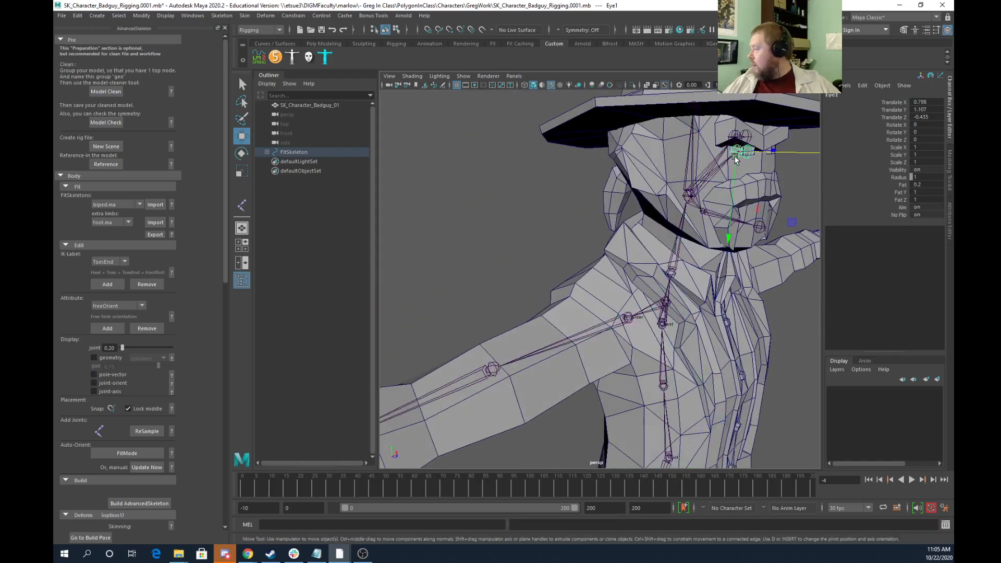
{"action": "left_click", "coordinate": [751, 156]}
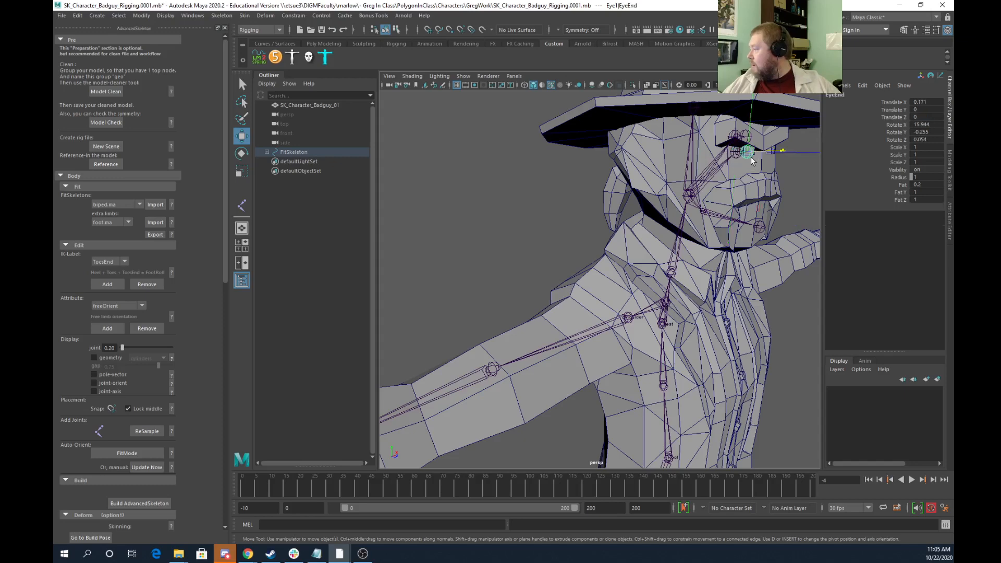
{"action": "double_click", "coordinate": [843, 95]}
{"action": "type", "text": "1"}
{"action": "key", "text": "Return"}
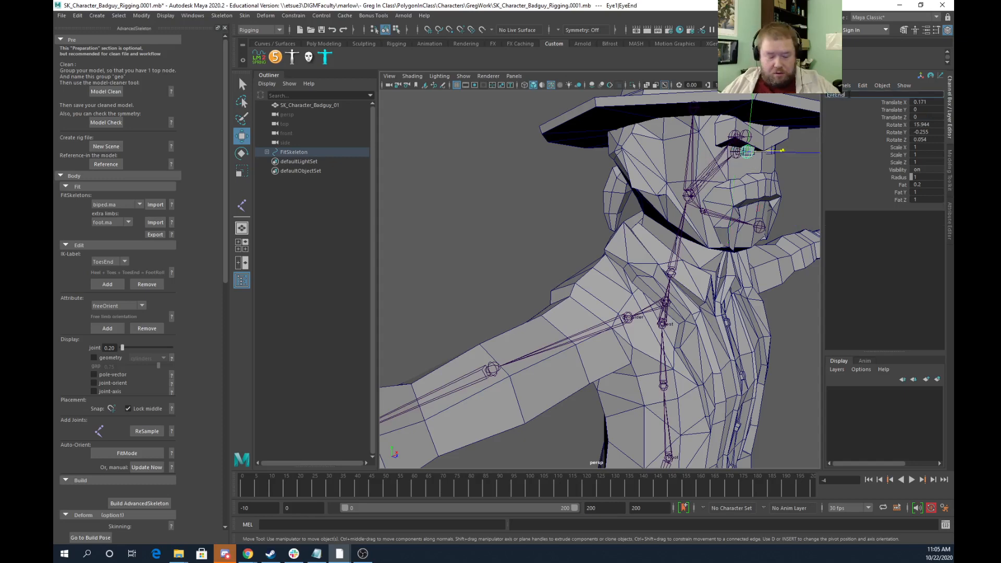
Turn on the pole-vector display with the Root joint selected and examine the leg's pole-vector direction
{"action": "scroll", "coordinate": [555, 224], "scroll_direction": "down", "scroll_amount": 10}
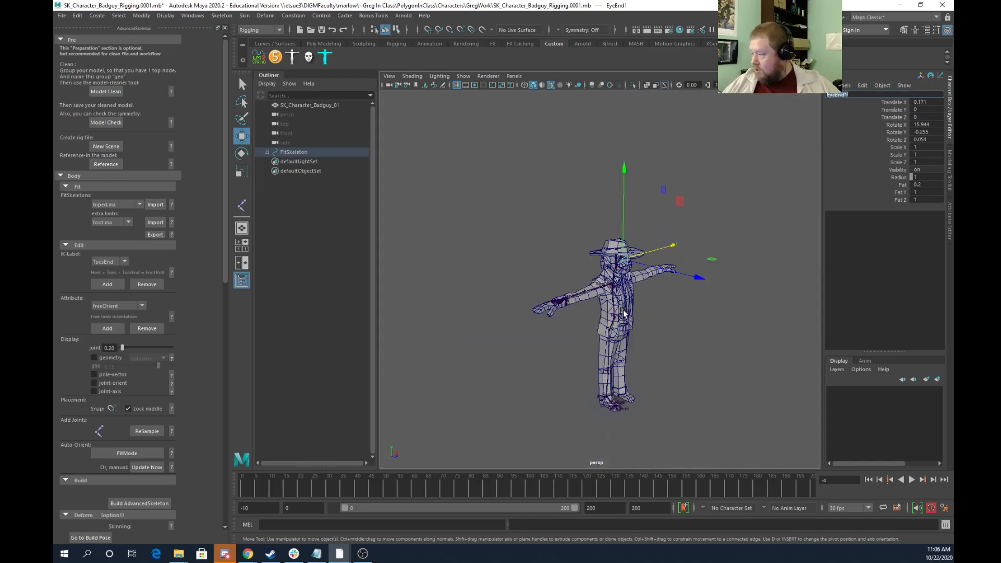
{"action": "left_click_drag", "start_coordinate": [658, 353], "coordinate": [613, 365], "text": "alt"}
{"action": "scroll", "coordinate": [651, 374], "scroll_direction": "up", "scroll_amount": 6}
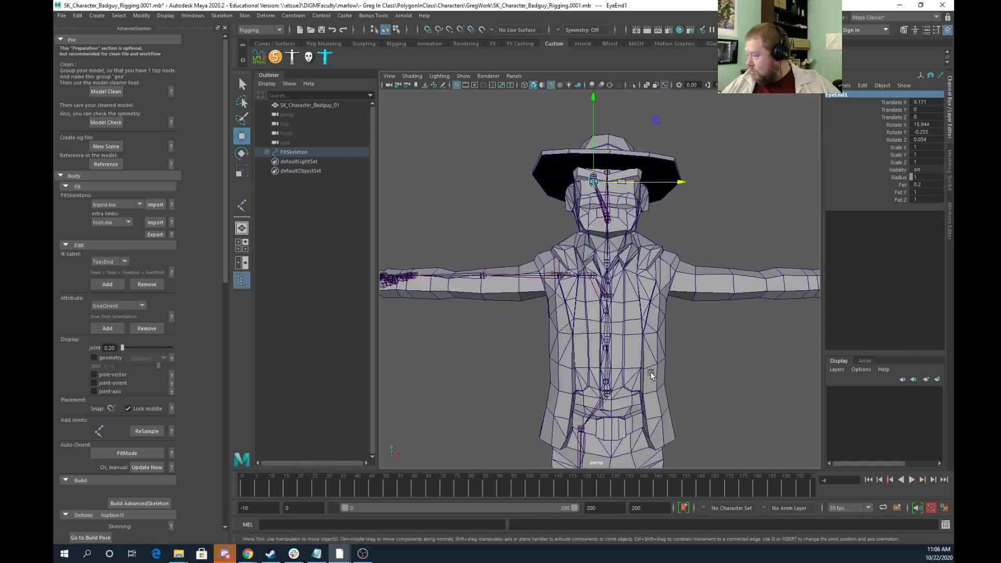
{"action": "left_click", "coordinate": [611, 395]}
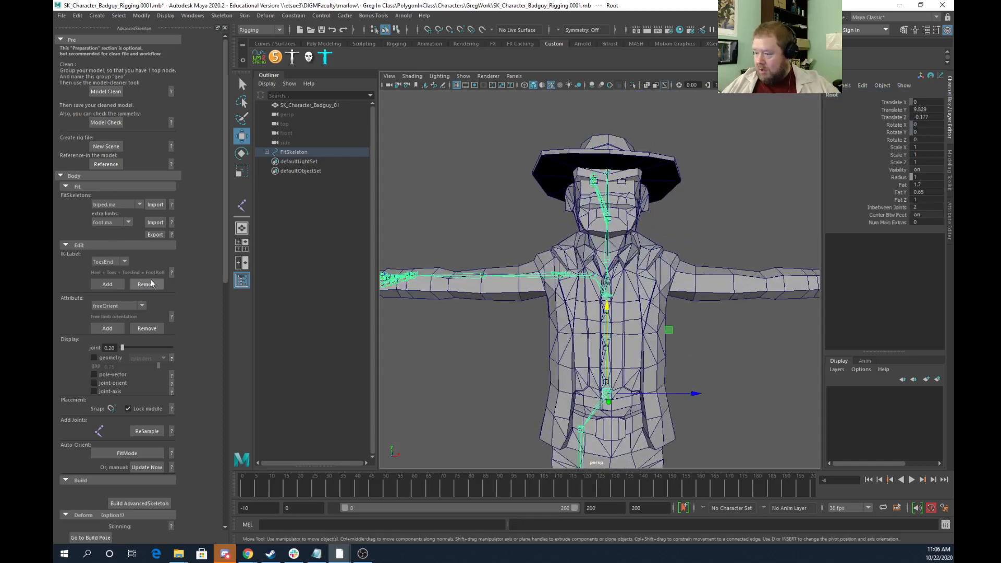
{"action": "left_click", "coordinate": [94, 374]}
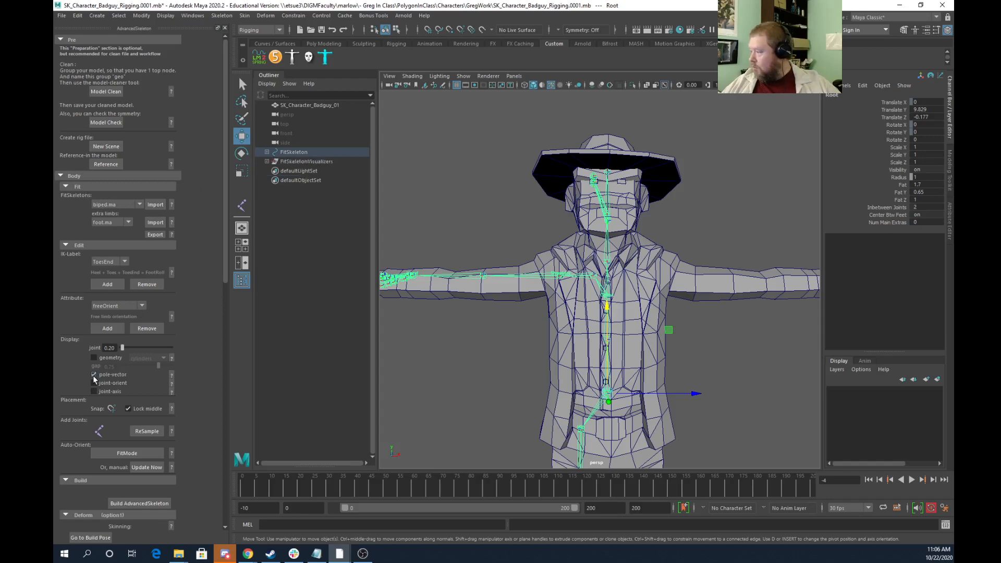
{"action": "middle_click_drag", "start_coordinate": [510, 377], "coordinate": [486, 223], "text": "alt"}
{"action": "scroll", "coordinate": [472, 240], "scroll_direction": "up", "scroll_amount": 5}
{"action": "left_click_drag", "start_coordinate": [473, 240], "coordinate": [494, 262], "text": "alt"}
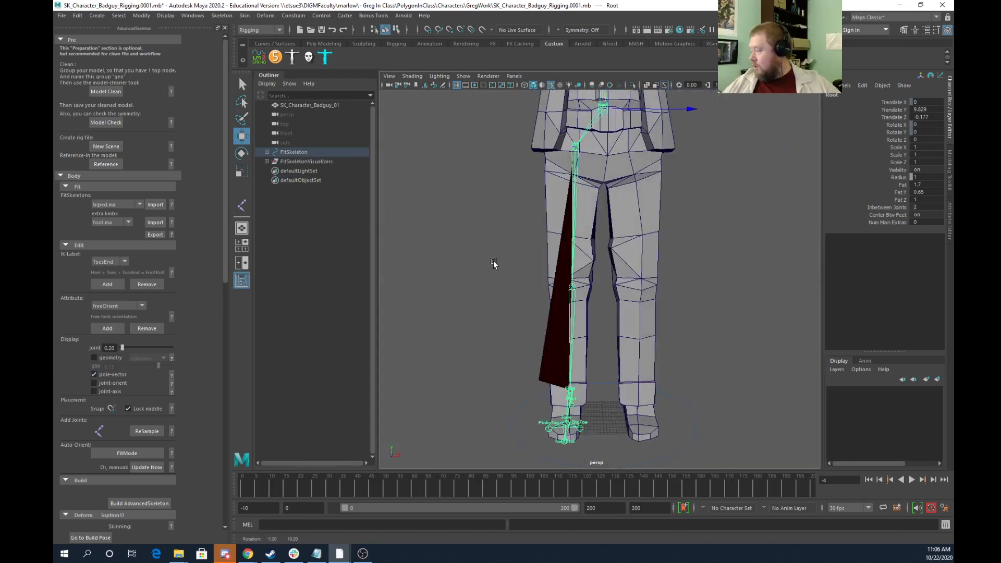
{"action": "right_click_drag", "start_coordinate": [494, 262], "coordinate": [478, 282], "text": "alt"}
{"action": "left_click_drag", "start_coordinate": [478, 282], "coordinate": [452, 305], "text": "alt"}
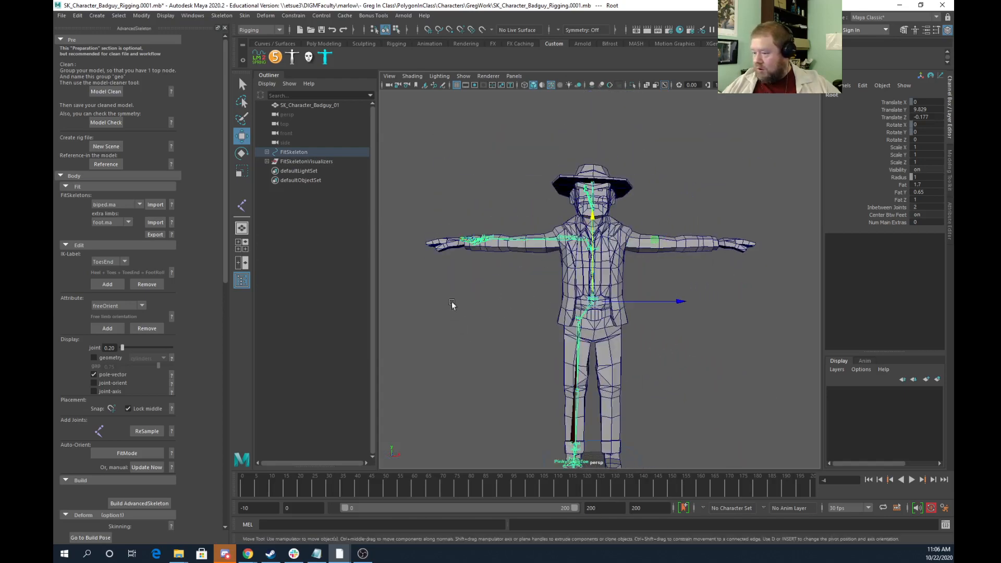
Switch the skeleton display from pole-vector to joint-axis, previewing joint-orient in between
{"action": "left_click", "coordinate": [94, 374]}
{"action": "left_click", "coordinate": [94, 382]}
{"action": "left_click", "coordinate": [94, 383]}
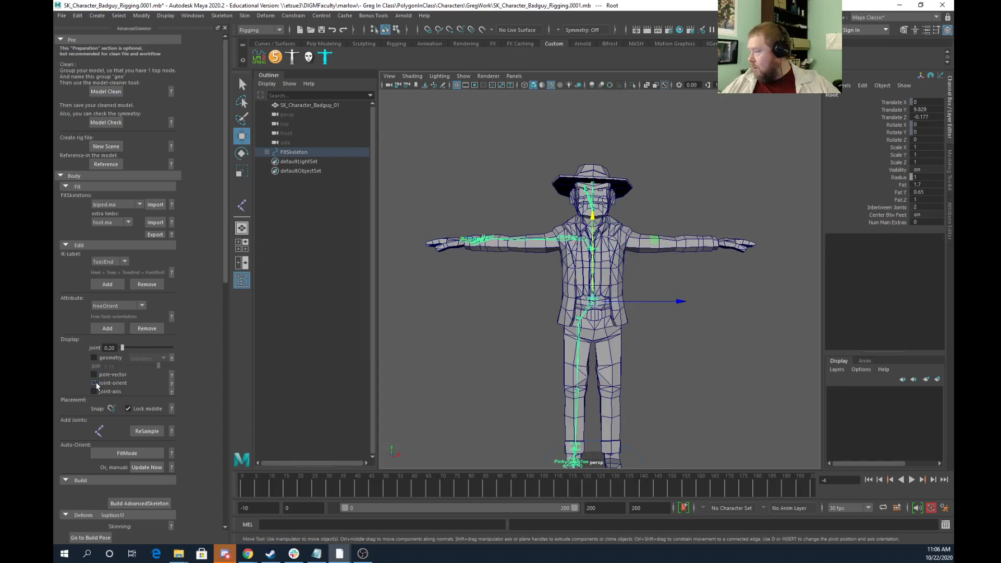
{"action": "left_click", "coordinate": [95, 383]}
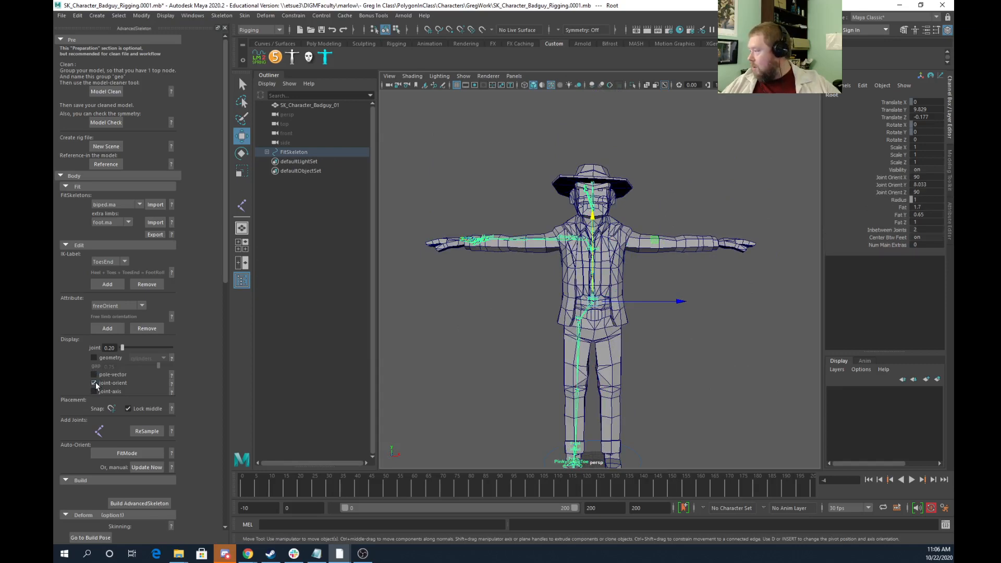
{"action": "left_click", "coordinate": [95, 383]}
{"action": "left_click", "coordinate": [93, 392]}
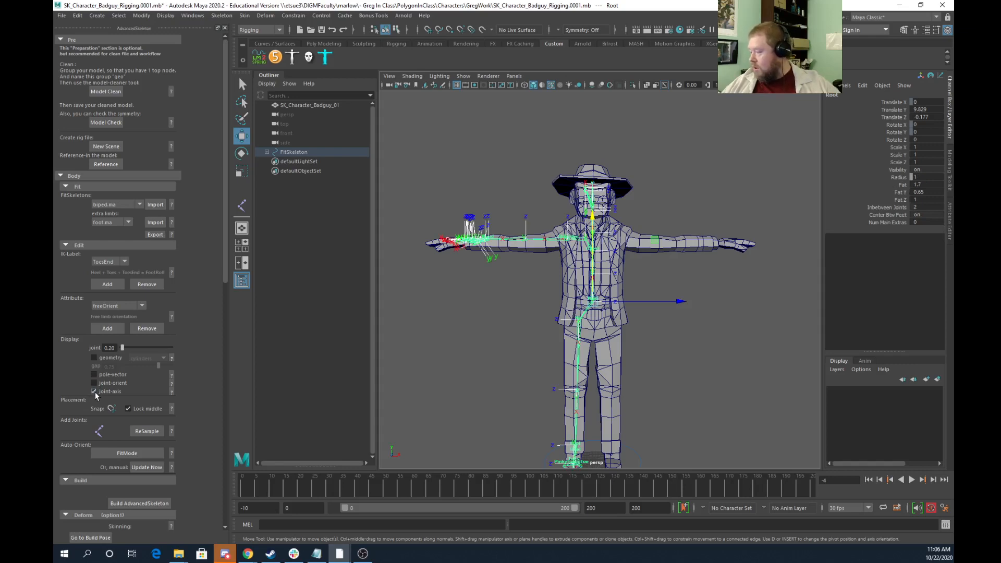
Hide the joint axes and move the Shoulder joint outward along the arm to about Translate X 1.572, Y -0.025
{"action": "left_click", "coordinate": [94, 392]}
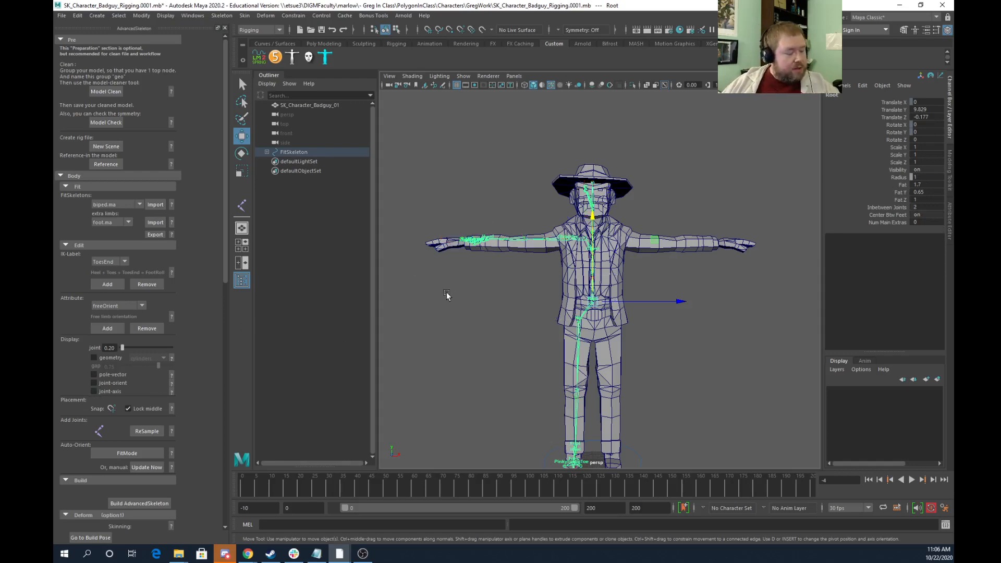
{"action": "scroll", "coordinate": [563, 320], "scroll_direction": "up", "scroll_amount": 8}
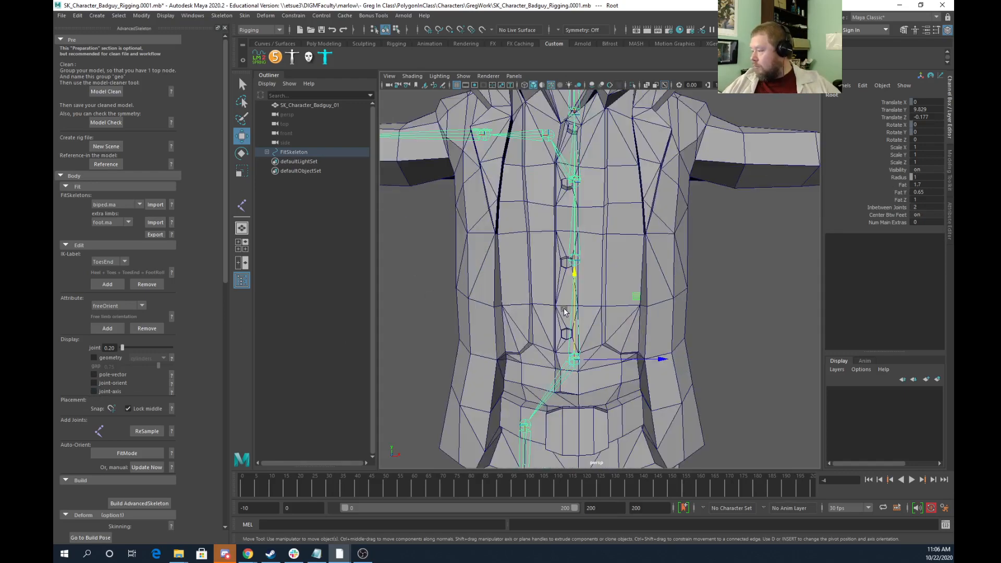
{"action": "left_click", "coordinate": [597, 296]}
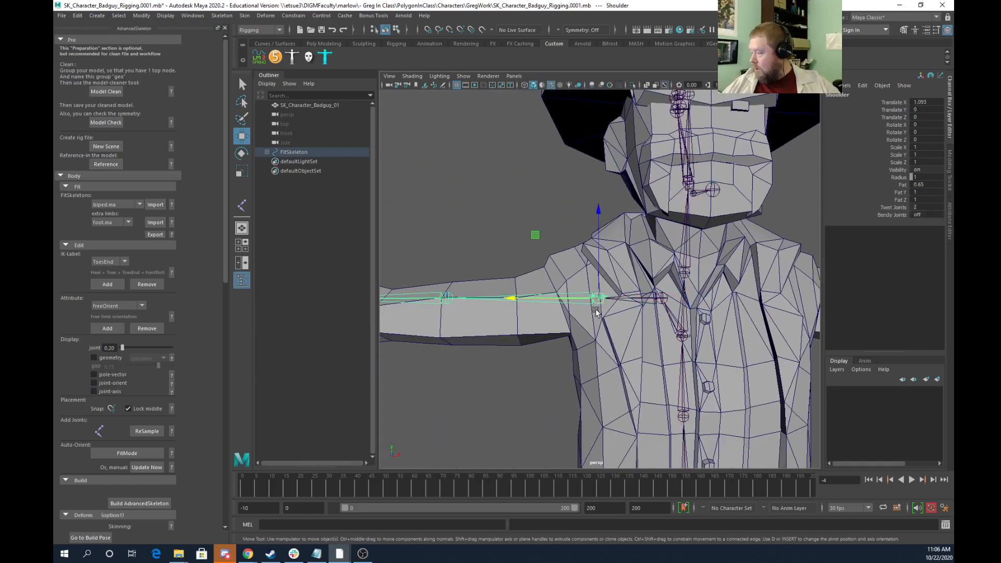
{"action": "left_click_drag", "start_coordinate": [597, 298], "coordinate": [542, 308], "text": "alt"}
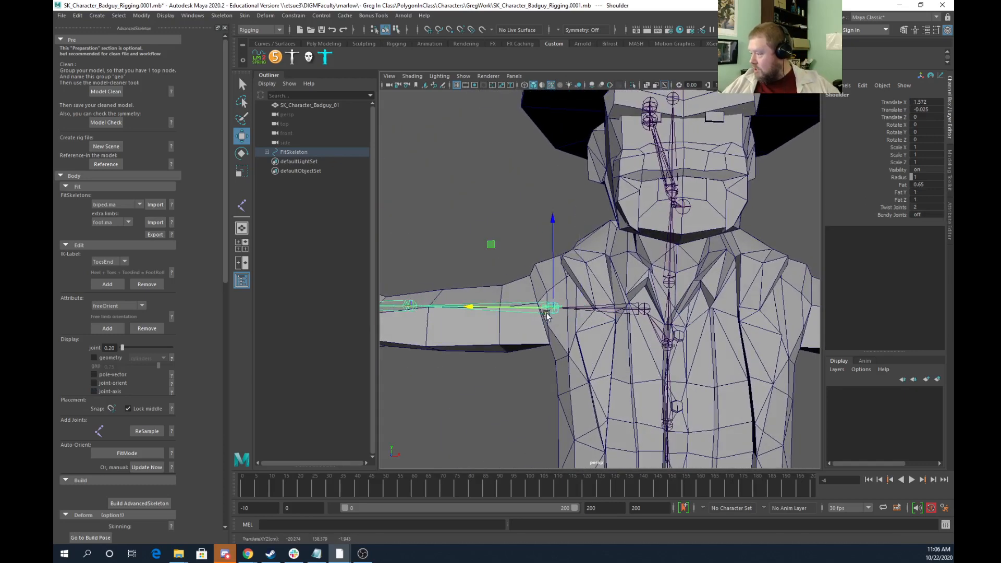
{"action": "middle_click_drag", "start_coordinate": [556, 312], "coordinate": [687, 296], "text": "alt"}
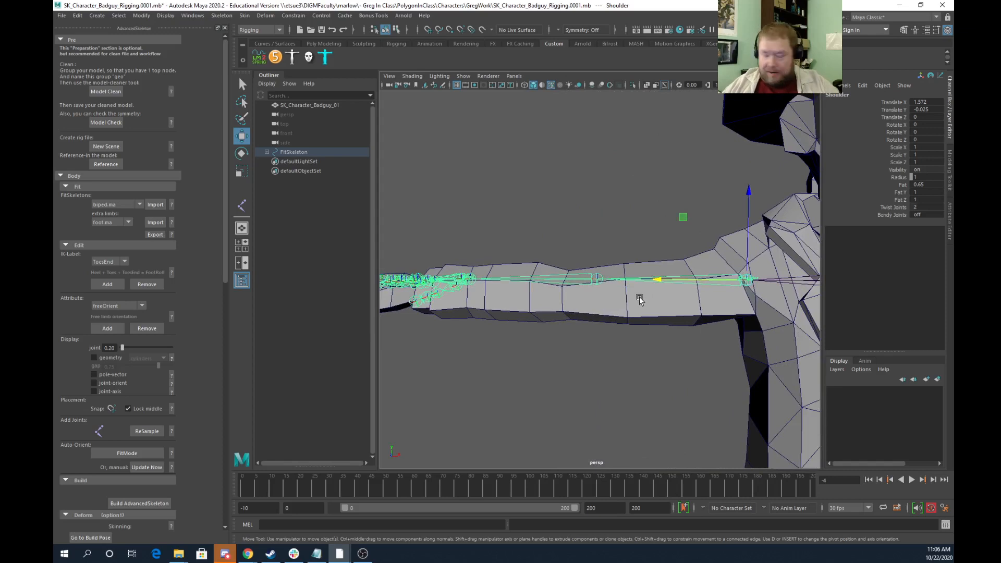
Rotate the Shoulder joint to about 3.771 in Y and move the Elbow joint outward to about Translate X 3.229, Y 0.069
{"action": "key", "text": "e"}
{"action": "left_click_drag", "start_coordinate": [678, 232], "coordinate": [637, 279]}
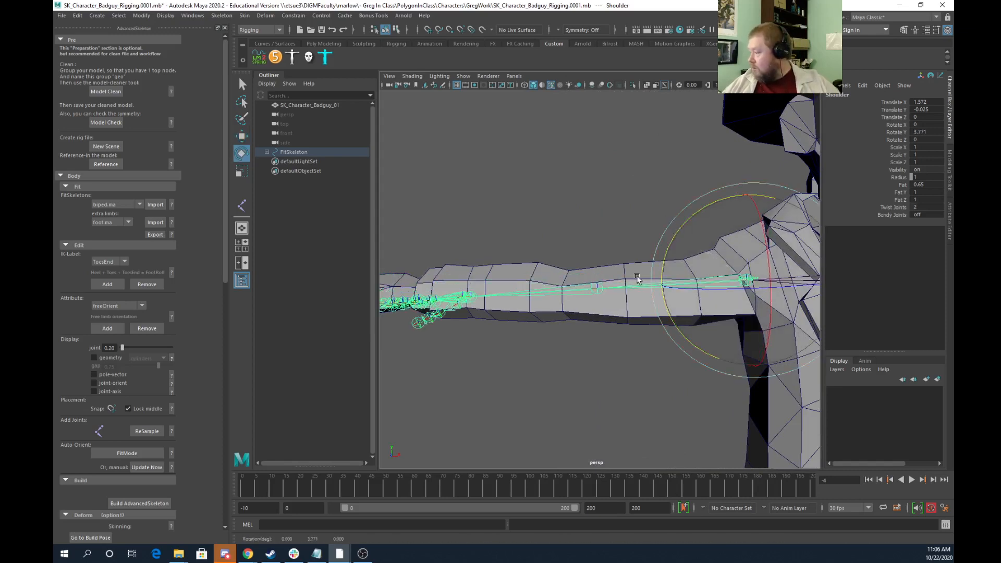
{"action": "left_click", "coordinate": [601, 288]}
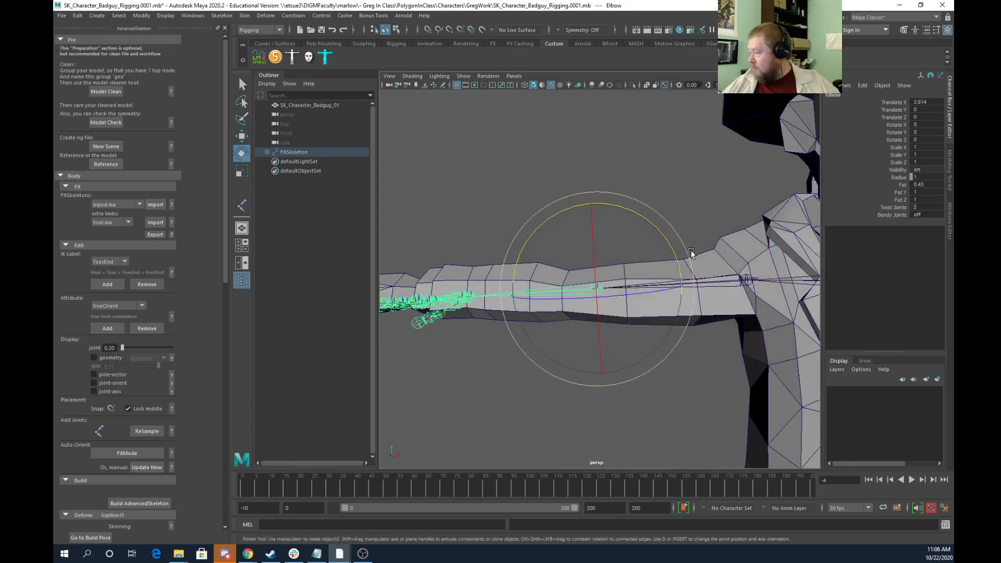
{"action": "key", "text": "w"}
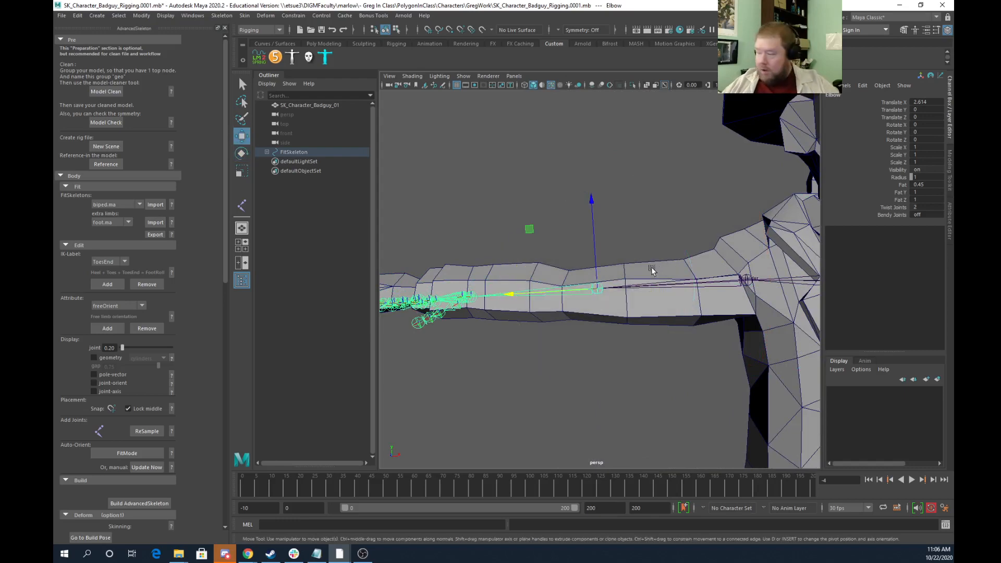
{"action": "left_click_drag", "start_coordinate": [575, 291], "coordinate": [553, 235]}
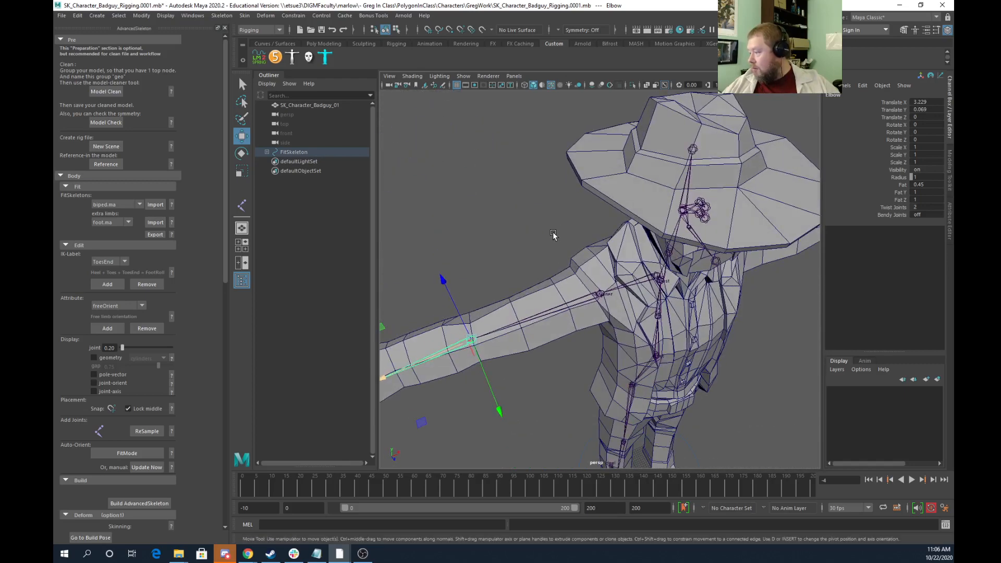
Center the Shoulder joint in the upper arm's depth at about Translate X 1.559, Y -0.258
{"action": "left_click", "coordinate": [596, 299]}
{"action": "left_click_drag", "start_coordinate": [595, 299], "coordinate": [654, 308], "text": "alt"}
{"action": "left_click", "coordinate": [614, 292]}
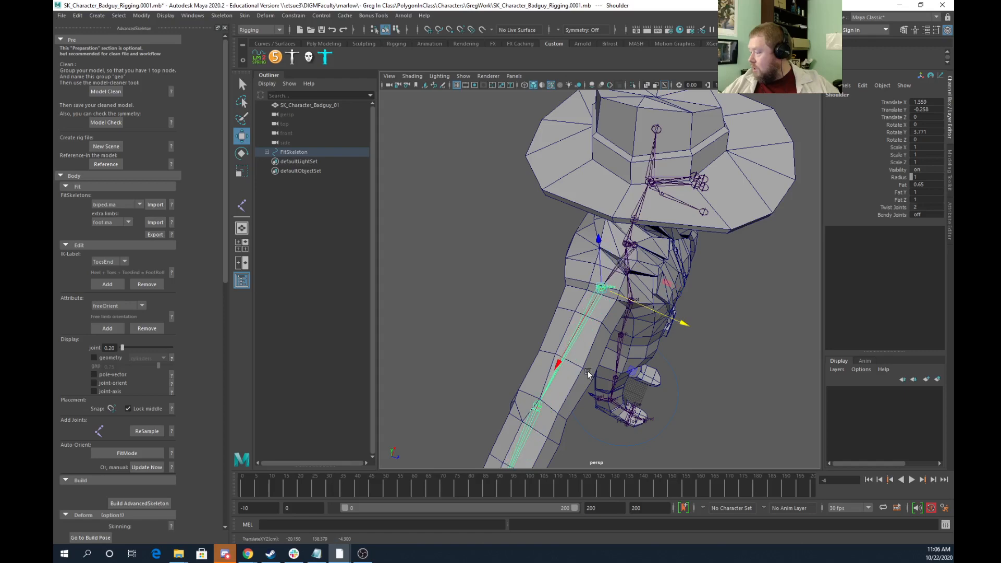
Fit the Wrist joint into the mesh's wrist at about Translate X 2.618, Y -0.02, Z 0.162, and turn on the pole-vector display
{"action": "left_click_drag", "start_coordinate": [590, 379], "coordinate": [521, 342], "text": "alt"}
{"action": "middle_click_drag", "start_coordinate": [521, 342], "coordinate": [748, 305], "text": "alt"}
{"action": "left_click_drag", "start_coordinate": [579, 306], "coordinate": [564, 286], "text": "alt"}
{"action": "left_click", "coordinate": [560, 266]}
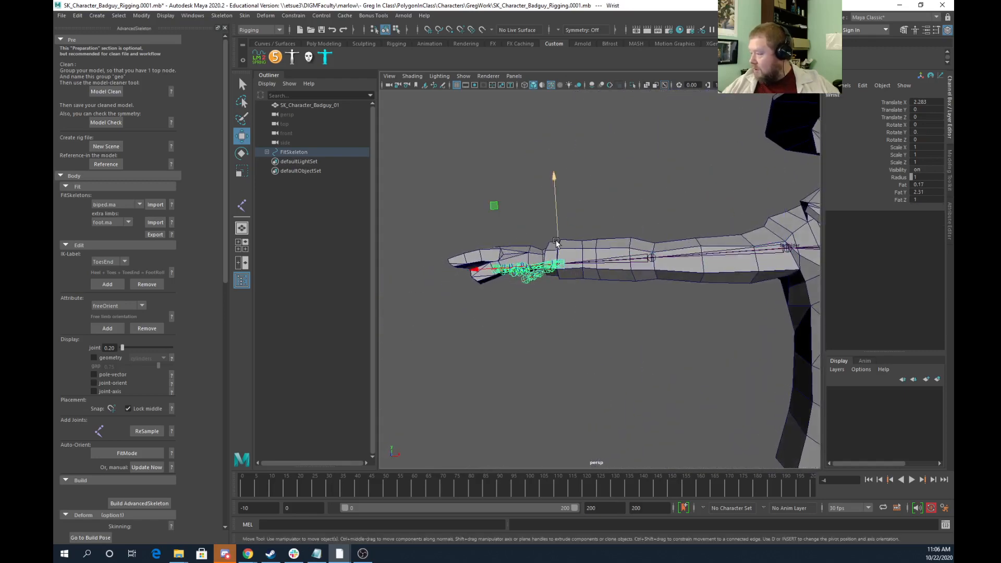
{"action": "left_click_drag", "start_coordinate": [558, 241], "coordinate": [558, 226]}
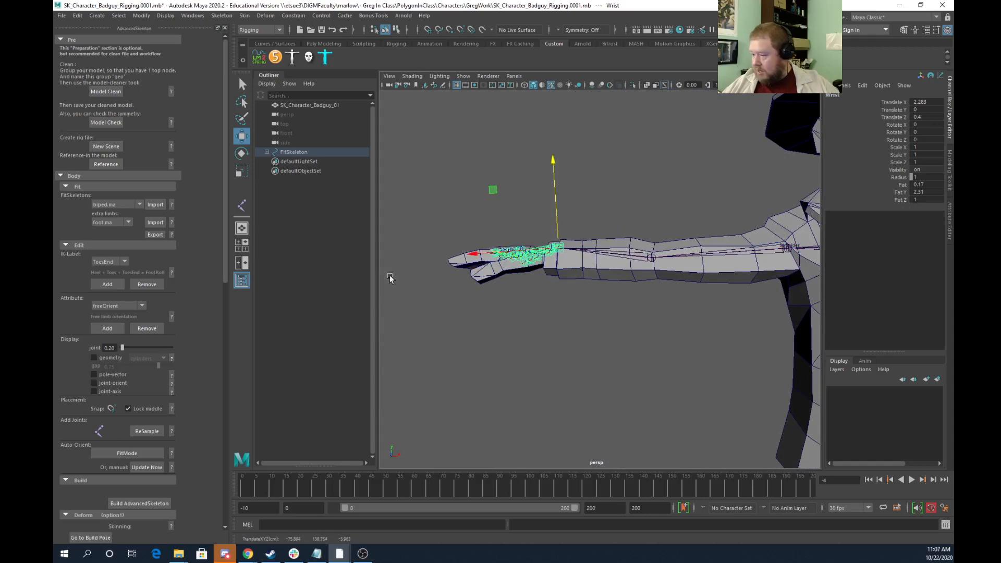
{"action": "left_click", "coordinate": [94, 375]}
{"action": "left_click_drag", "start_coordinate": [532, 346], "coordinate": [524, 261], "text": "alt"}
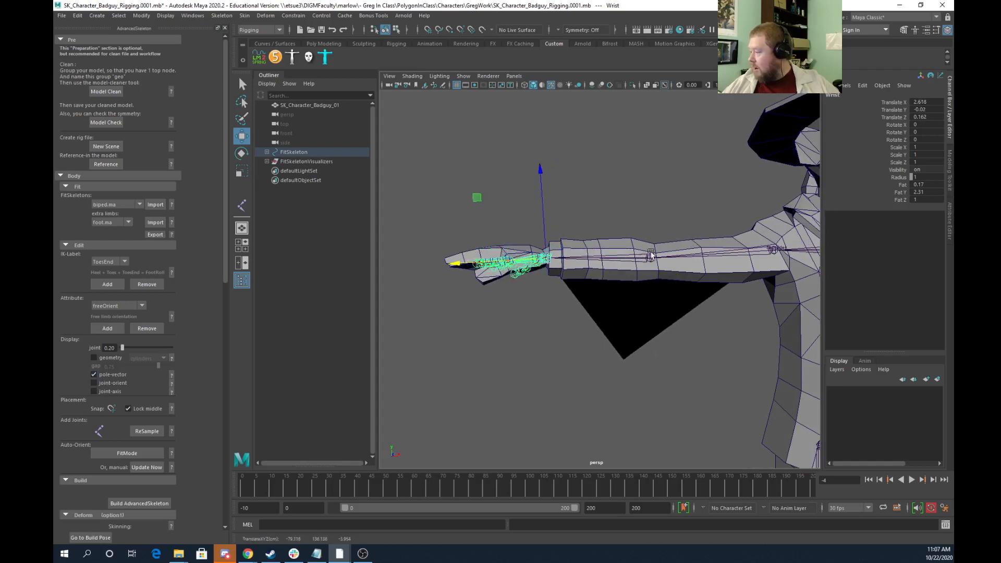
Raise the Elbow joint slightly to about Translate Z 0.016
{"action": "left_click", "coordinate": [777, 257]}
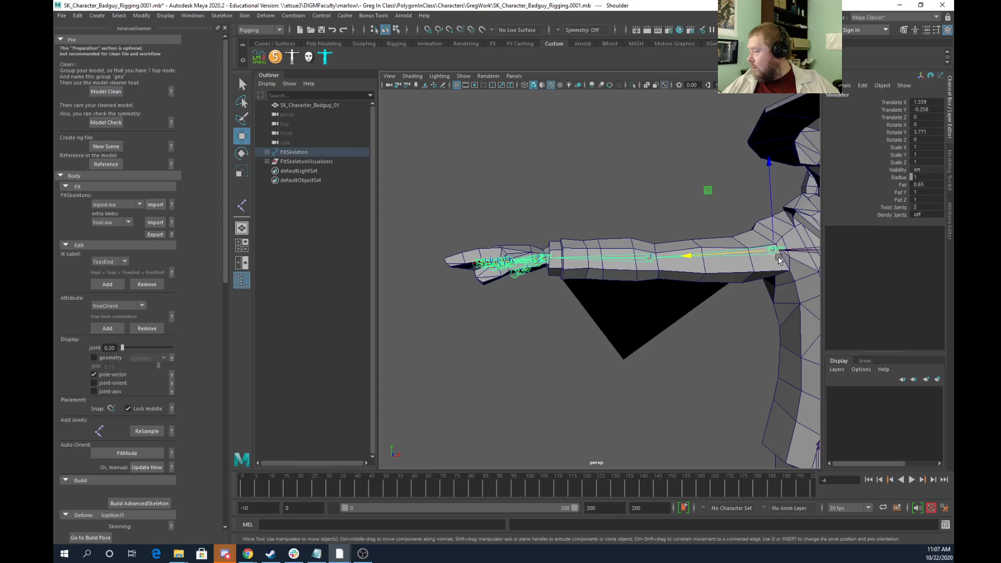
{"action": "left_click", "coordinate": [652, 259]}
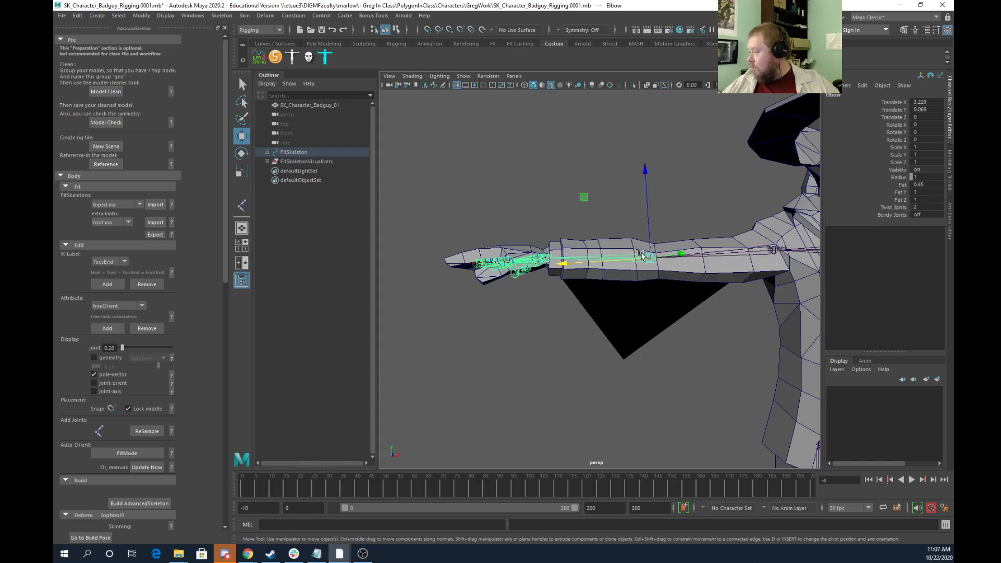
{"action": "left_click_drag", "start_coordinate": [648, 242], "coordinate": [648, 243]}
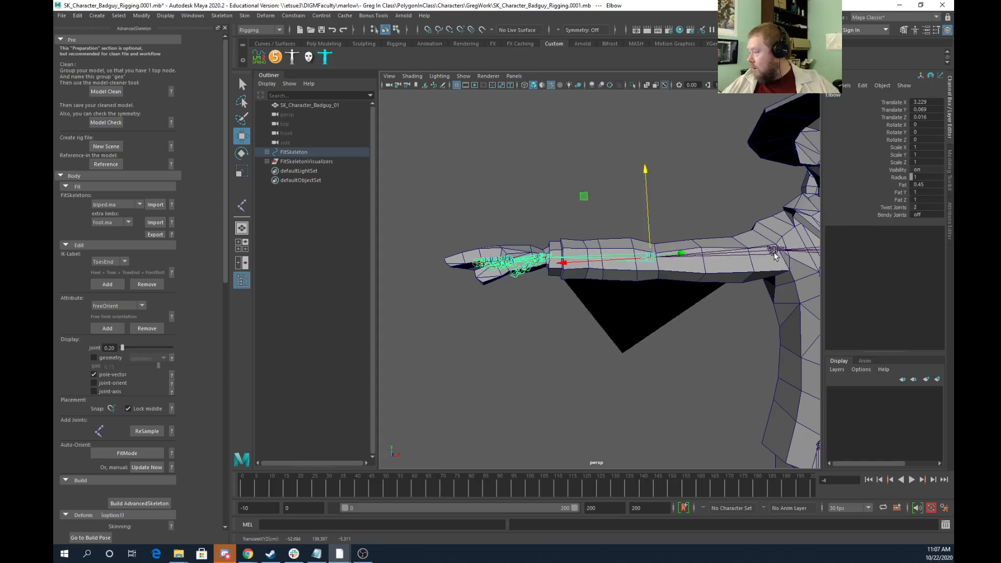
Reposition only the Shoulder joint through its pivot to about Translate X 1.218, Y -0.241, Z -0.004, and rotate it to about 4.711 in Y
{"action": "left_click", "coordinate": [775, 255]}
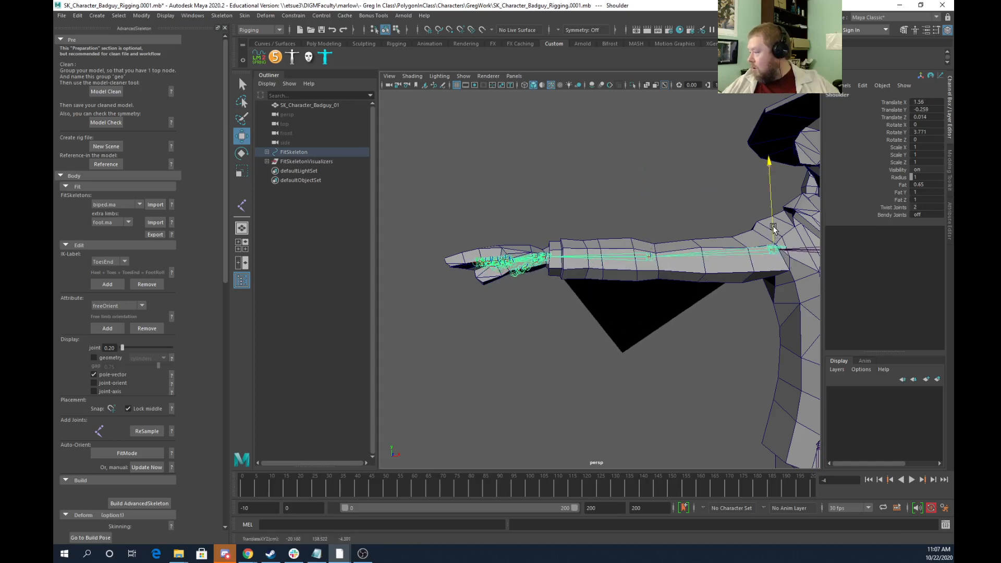
{"action": "left_click_drag", "start_coordinate": [773, 227], "coordinate": [773, 229]}
{"action": "key", "text": "ctrl+z"}
{"action": "key", "text": "d"}
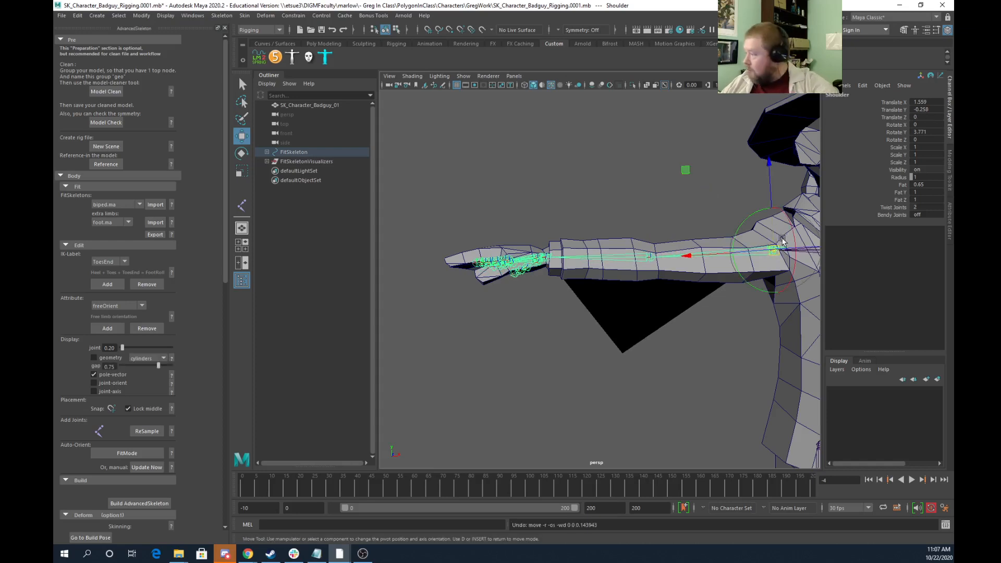
{"action": "left_click_drag", "start_coordinate": [769, 204], "coordinate": [710, 201]}
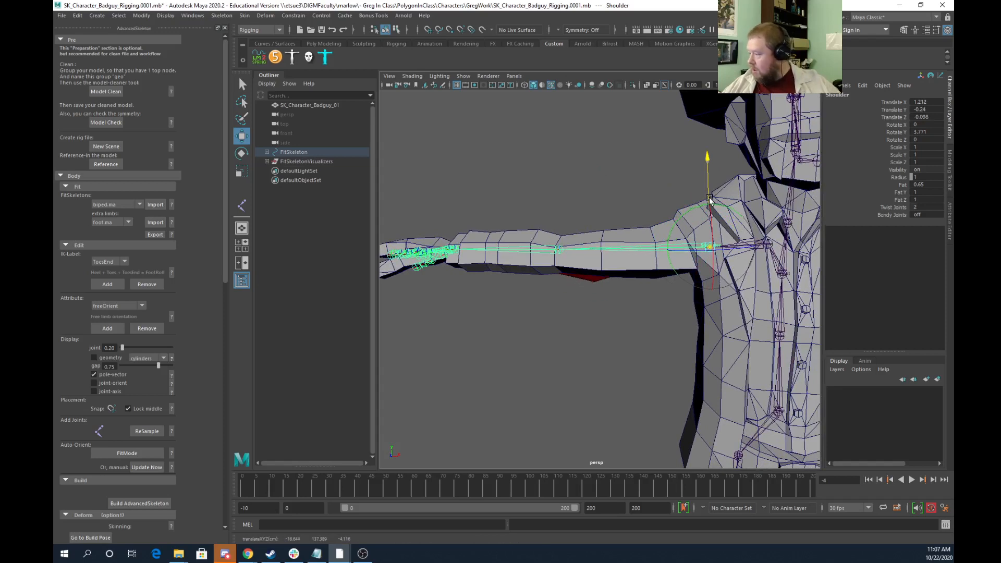
{"action": "left_click_drag", "start_coordinate": [710, 200], "coordinate": [709, 211]}
{"action": "key", "text": "e"}
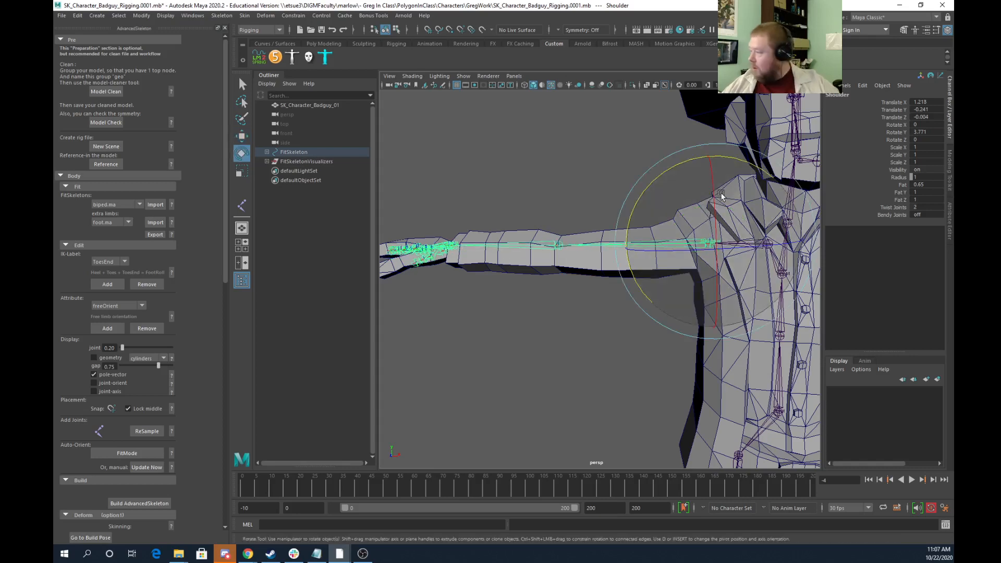
{"action": "left_click_drag", "start_coordinate": [695, 163], "coordinate": [686, 163]}
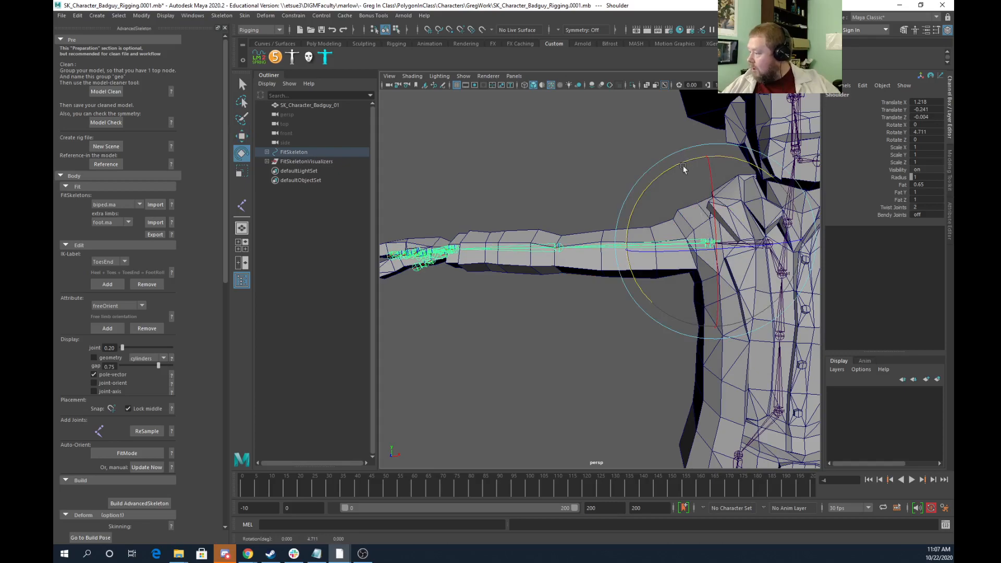
Delete the pinky finger joint chain and the neighbouring ring finger joint chain from the hand
{"action": "left_click_drag", "start_coordinate": [546, 223], "coordinate": [644, 315], "text": "alt"}
{"action": "middle_click_drag", "start_coordinate": [645, 316], "coordinate": [667, 179], "text": "alt"}
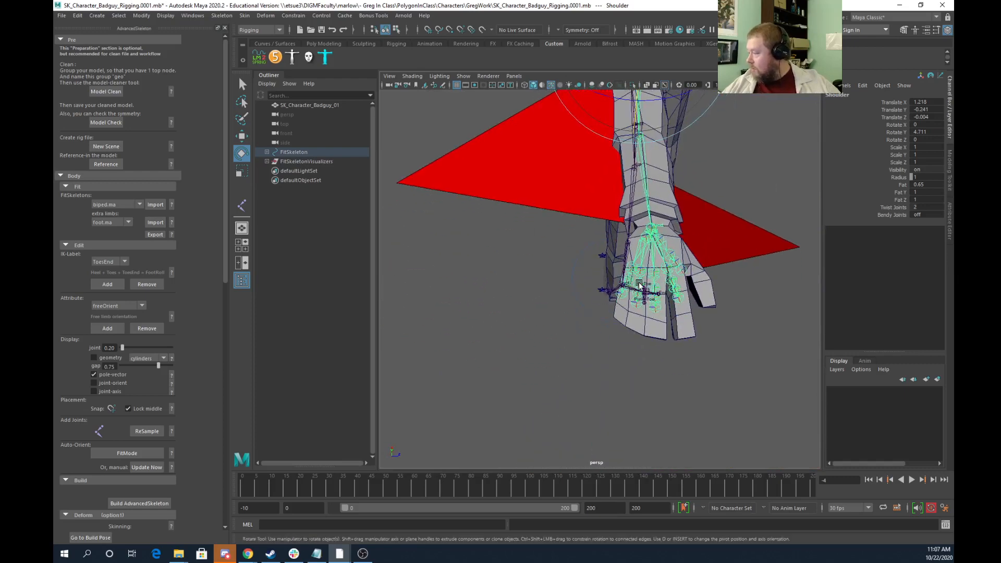
{"action": "left_click_drag", "start_coordinate": [638, 281], "coordinate": [638, 321], "text": "alt"}
{"action": "left_click", "coordinate": [631, 348]}
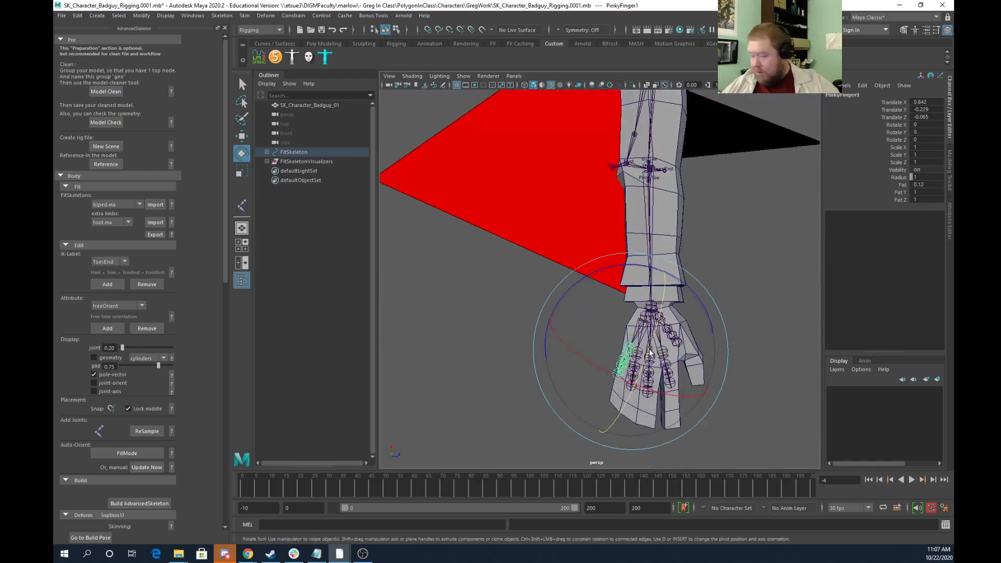
{"action": "key", "text": "Delete"}
{"action": "left_click", "coordinate": [639, 351]}
{"action": "key", "text": "Delete"}
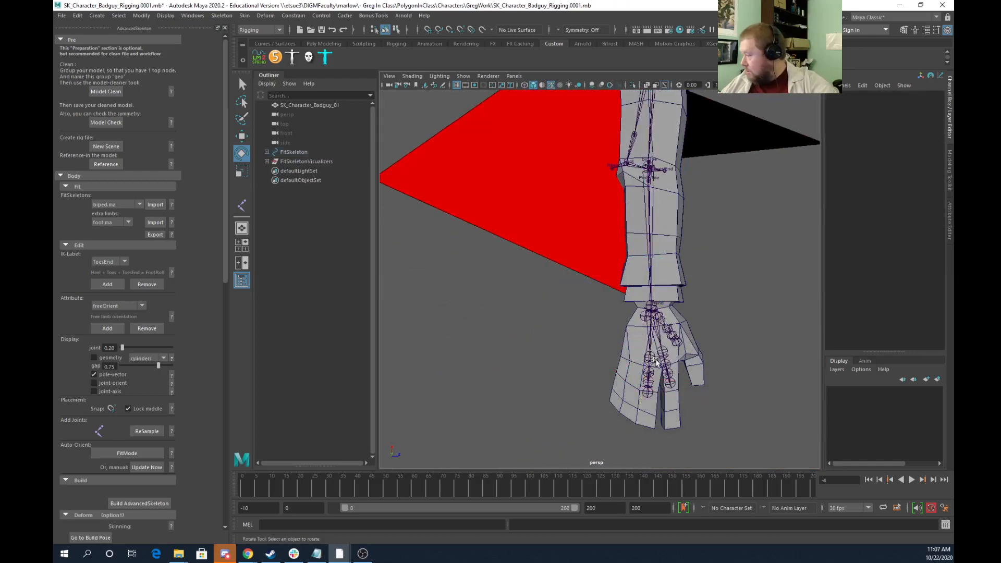
Move the MiddleFinger1 joint into the middle of the merged fingers at about Translate X 1.119, Y -0.194, Z 0.007
{"action": "left_click", "coordinate": [650, 356]}
{"action": "key", "text": "w"}
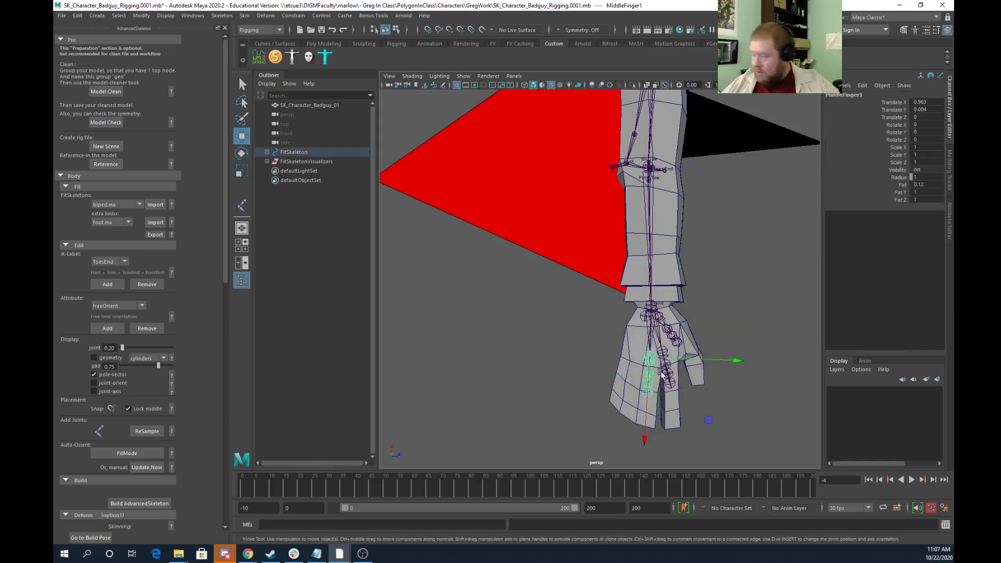
{"action": "left_click_drag", "start_coordinate": [654, 360], "coordinate": [560, 340]}
Raise the Scapula joint on its own in the upper chest, leaving the arm joints in place
{"action": "right_click_drag", "start_coordinate": [704, 341], "coordinate": [588, 298], "text": "alt"}
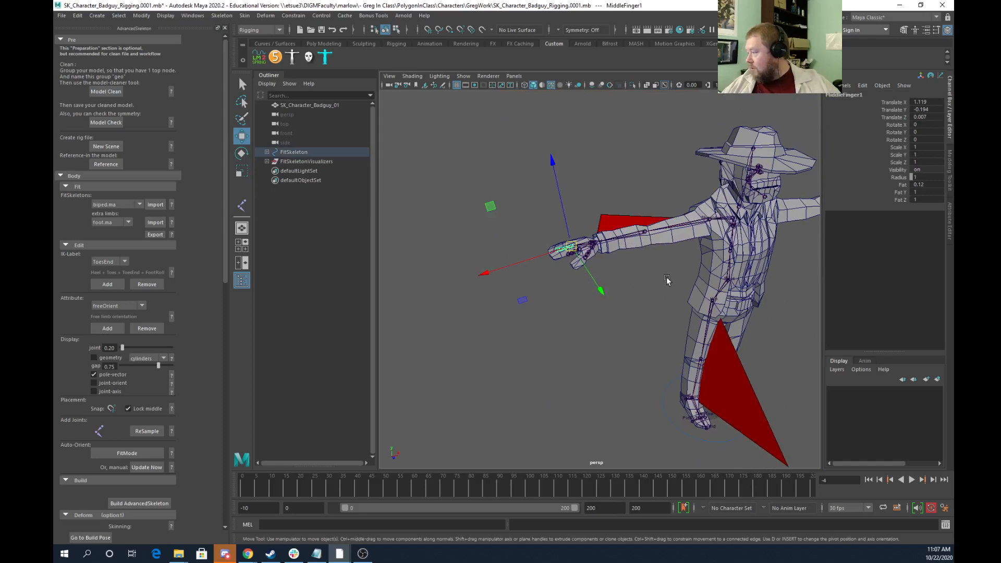
{"action": "middle_click_drag", "start_coordinate": [688, 274], "coordinate": [513, 293], "text": "alt"}
{"action": "left_click_drag", "start_coordinate": [656, 328], "coordinate": [676, 308], "text": "alt"}
{"action": "right_click_drag", "start_coordinate": [677, 309], "coordinate": [751, 305], "text": "alt"}
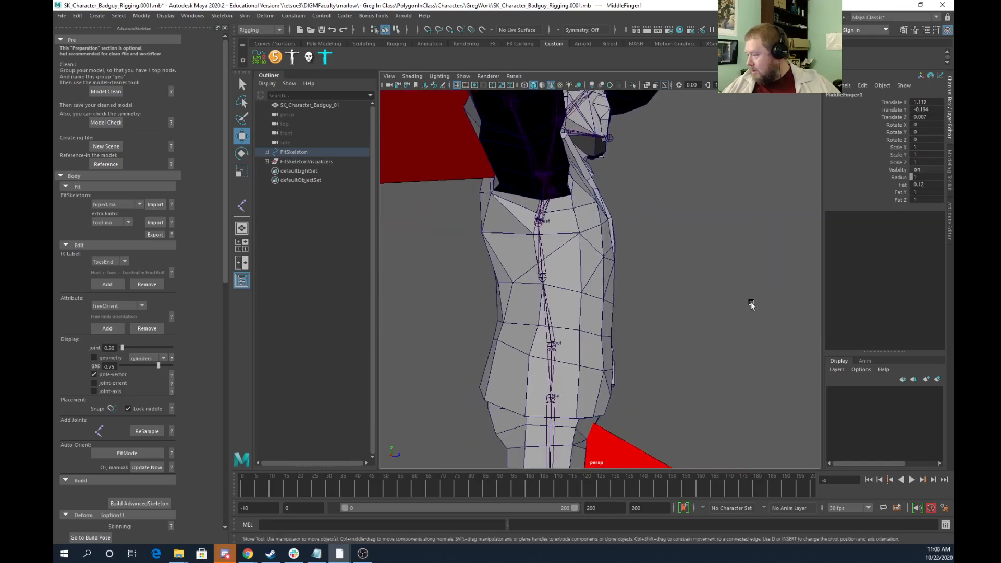
{"action": "left_click", "coordinate": [552, 279]}
{"action": "left_click_drag", "start_coordinate": [670, 293], "coordinate": [583, 290], "text": "alt"}
{"action": "left_click", "coordinate": [556, 206]}
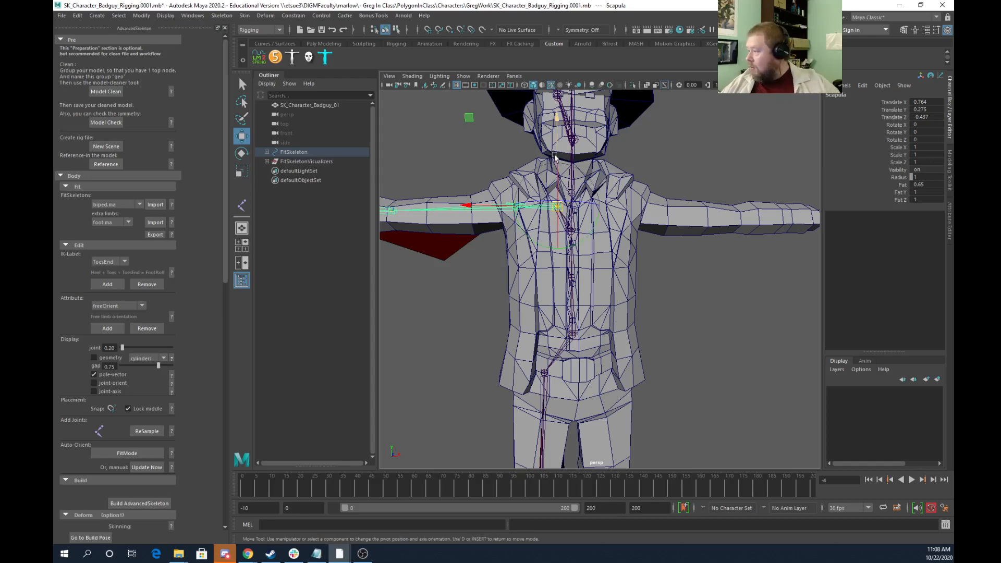
{"action": "left_click_drag", "start_coordinate": [557, 158], "coordinate": [558, 141]}
Raise the Chest joint on its own along the spine to about Translate X 1.829, Y 0.092
{"action": "left_click_drag", "start_coordinate": [560, 278], "coordinate": [610, 274], "text": "alt"}
{"action": "left_click", "coordinate": [719, 286]}
{"action": "left_click", "coordinate": [544, 229]}
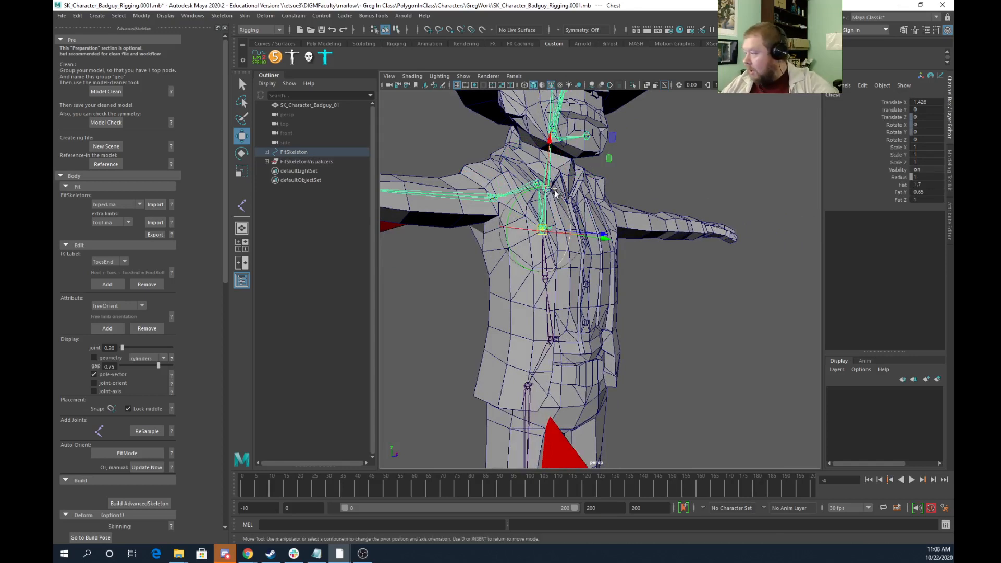
{"action": "left_click_drag", "start_coordinate": [548, 192], "coordinate": [548, 165]}
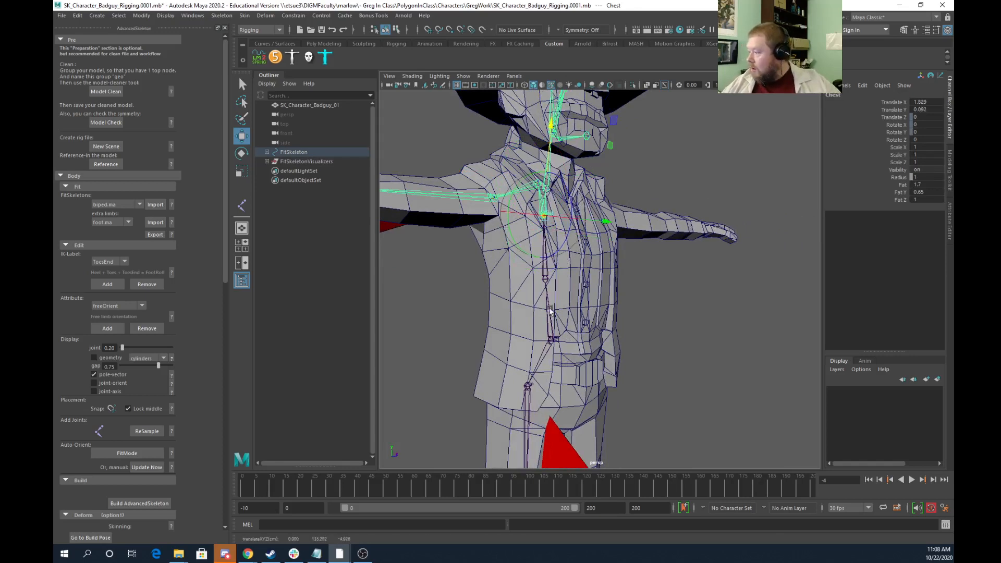
Raise the Spine1 joint to about Translate X 2.234, Y 0.298, and adjust the Chest joint's depth inside the torso
{"action": "left_click", "coordinate": [546, 282]}
{"action": "left_click_drag", "start_coordinate": [550, 227], "coordinate": [551, 207]}
{"action": "left_click_drag", "start_coordinate": [547, 290], "coordinate": [629, 271], "text": "alt"}
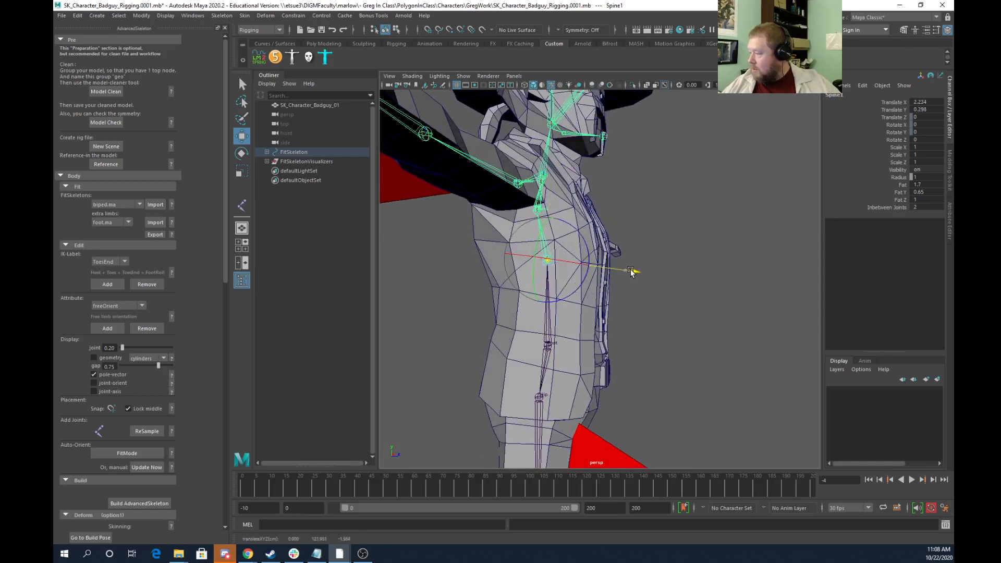
{"action": "left_click", "coordinate": [537, 210]}
{"action": "left_click_drag", "start_coordinate": [598, 214], "coordinate": [507, 261]}
Lower the Root joint on its own toward the belt to about Translate Y 9.55, Z -0.216
{"action": "left_click_drag", "start_coordinate": [684, 362], "coordinate": [601, 348], "text": "alt"}
{"action": "left_click", "coordinate": [579, 342]}
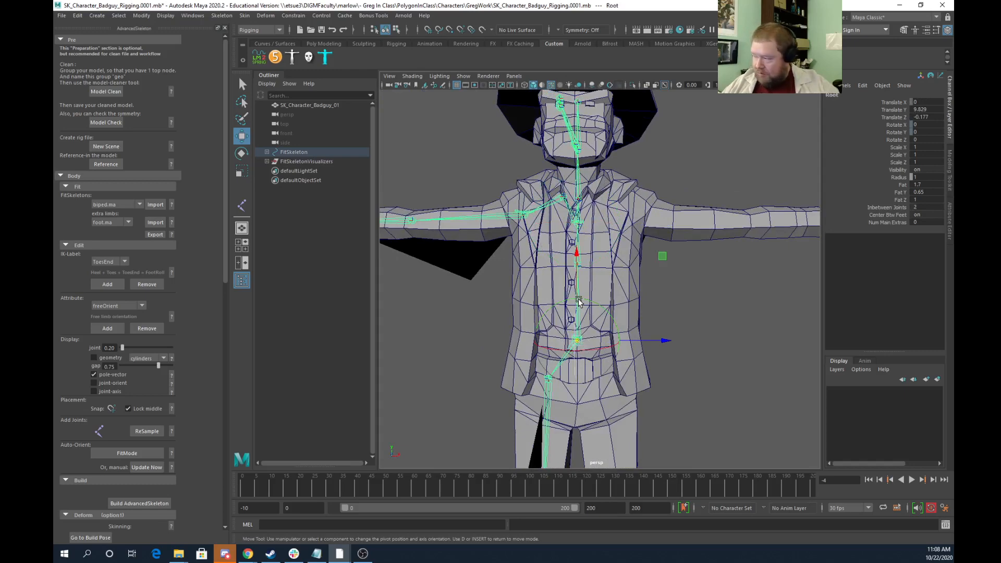
{"action": "left_click_drag", "start_coordinate": [577, 297], "coordinate": [576, 305]}
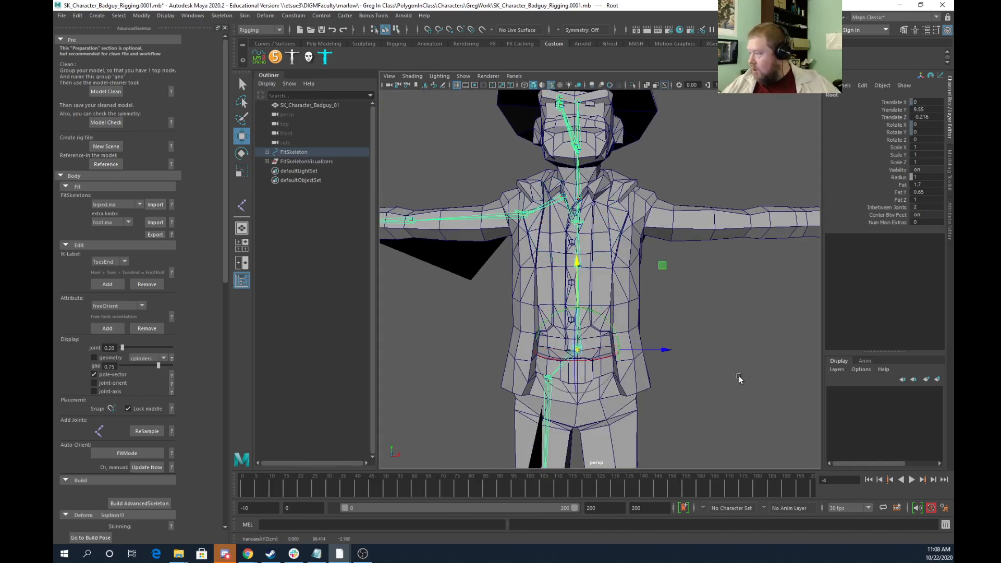
{"action": "scroll", "coordinate": [711, 370], "scroll_direction": "down", "scroll_amount": 3}
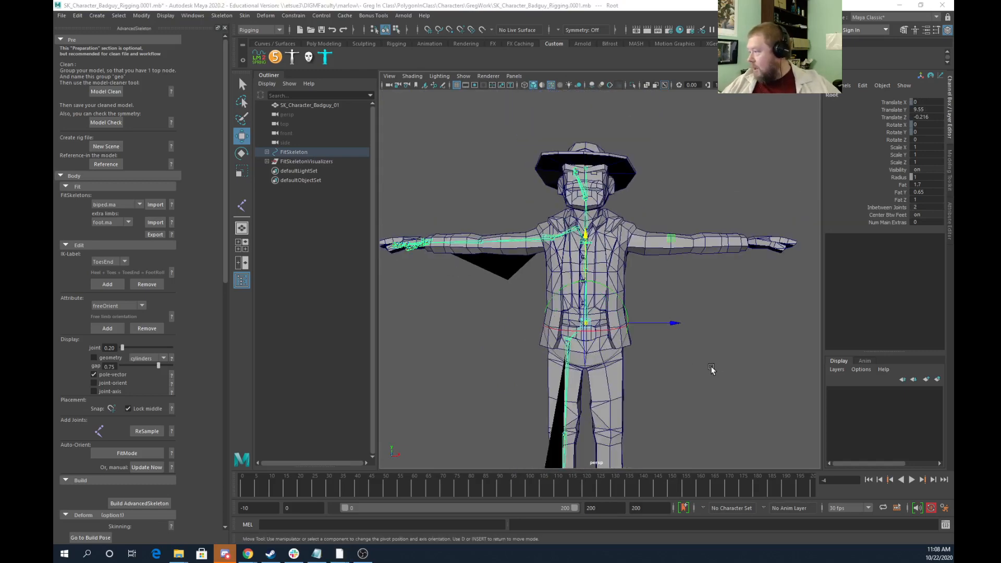
{"action": "scroll", "coordinate": [711, 369], "scroll_direction": "down", "scroll_amount": 2}
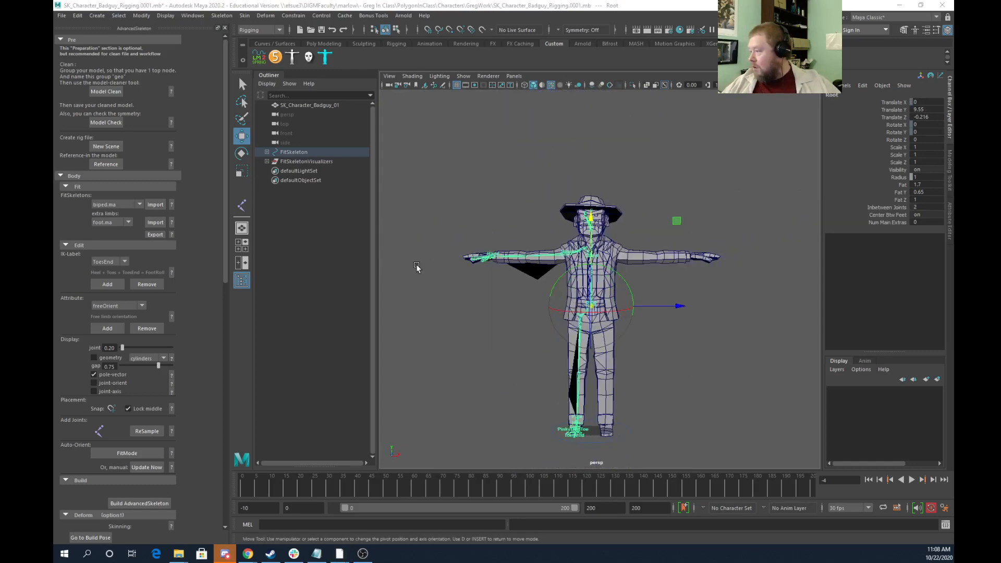
Save the scene as a new version named SK_Character_Badguy_Rigging.0002.mb in the GregWork folder
{"action": "left_click", "coordinate": [62, 16]}
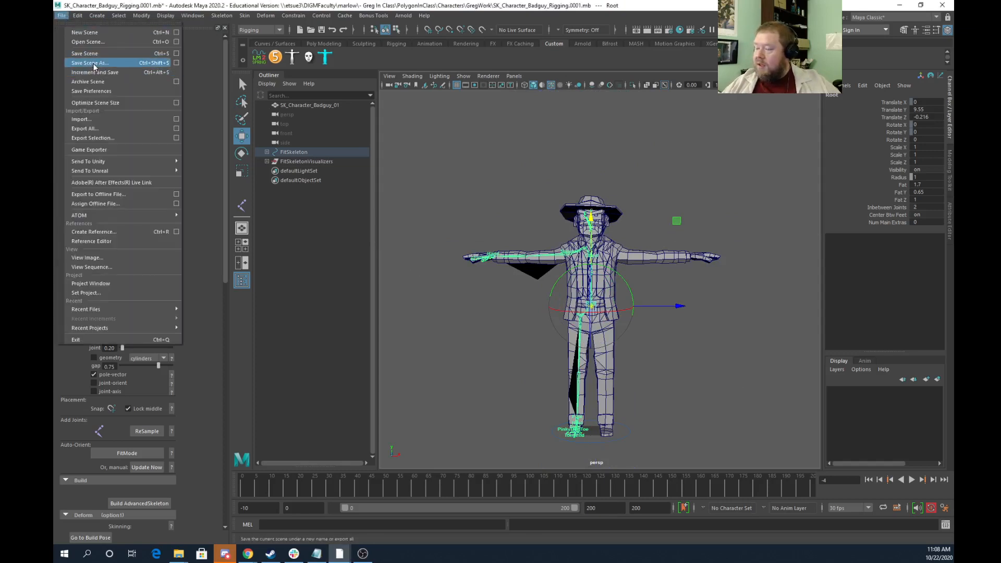
{"action": "left_click", "coordinate": [93, 64]}
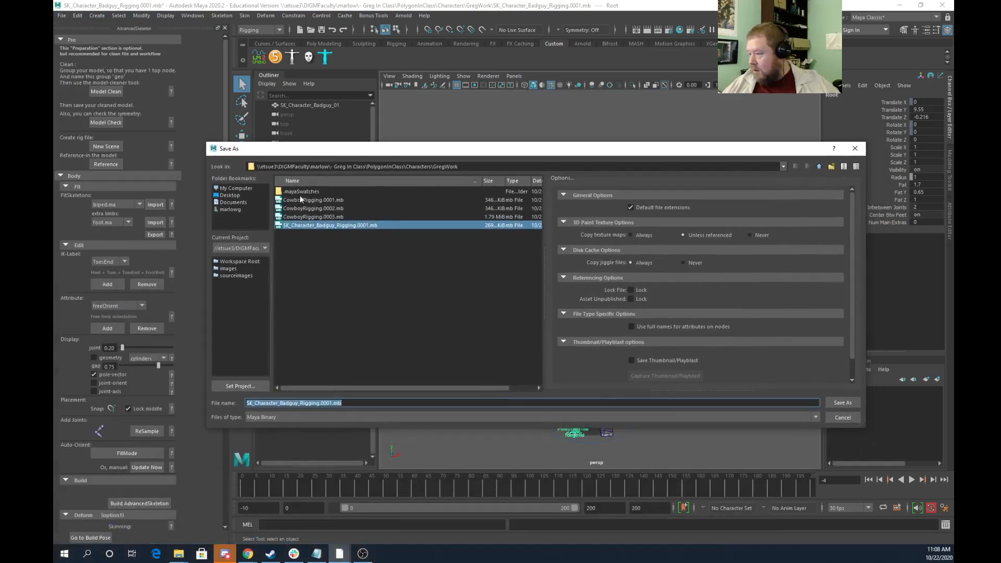
{"action": "left_click", "coordinate": [332, 404]}
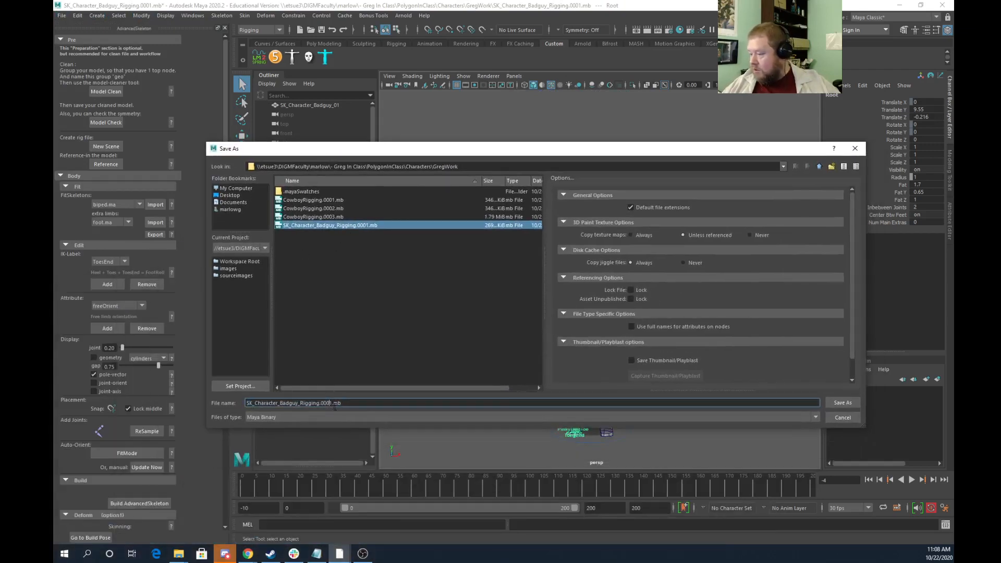
{"action": "key", "text": "Delete"}
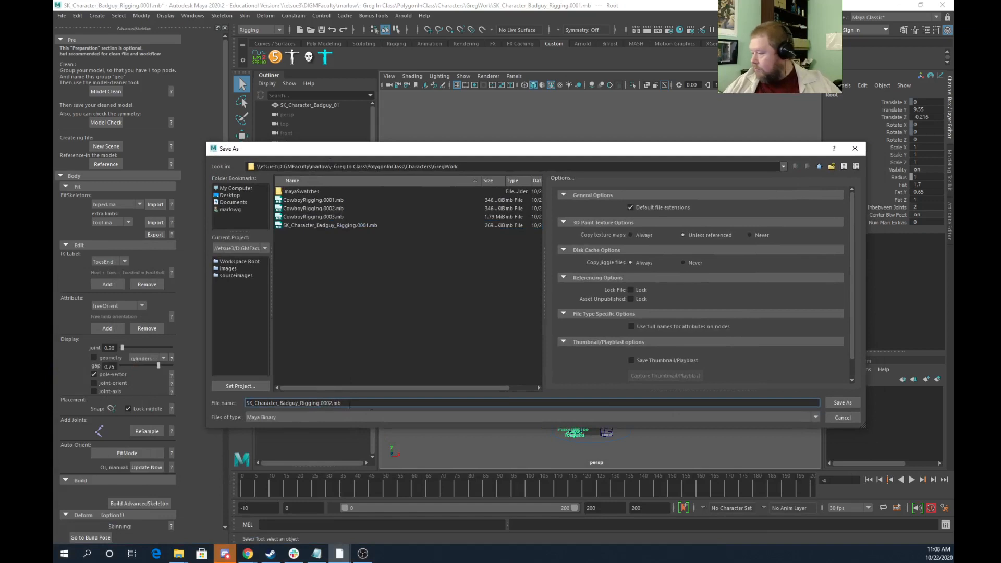
{"action": "left_click", "coordinate": [837, 403]}
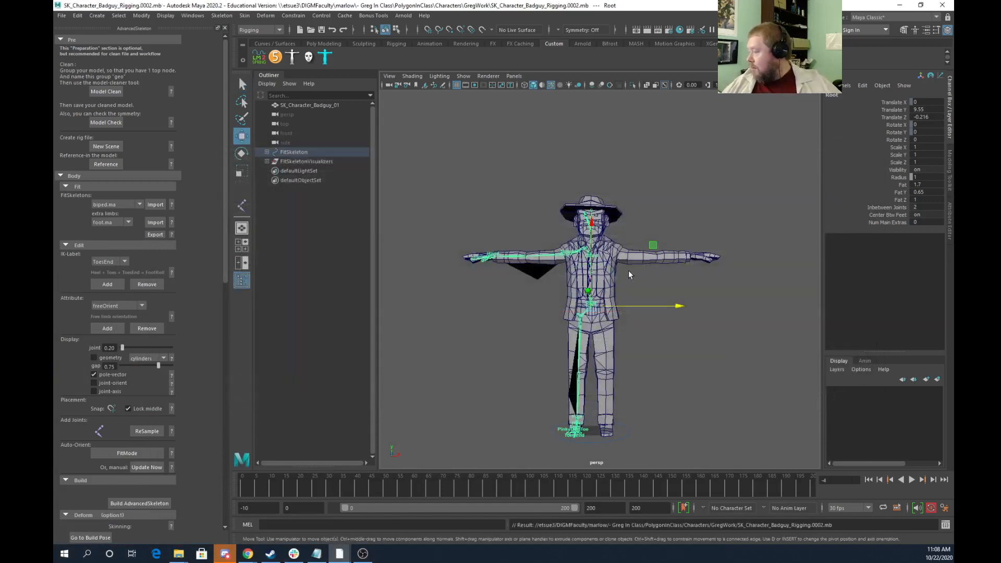
Deselect the Root joint and build the AdvancedSkeleton rig from the fitted biped skeleton
{"action": "left_click", "coordinate": [664, 286]}
{"action": "left_click_drag", "start_coordinate": [665, 286], "coordinate": [574, 327], "text": "alt"}
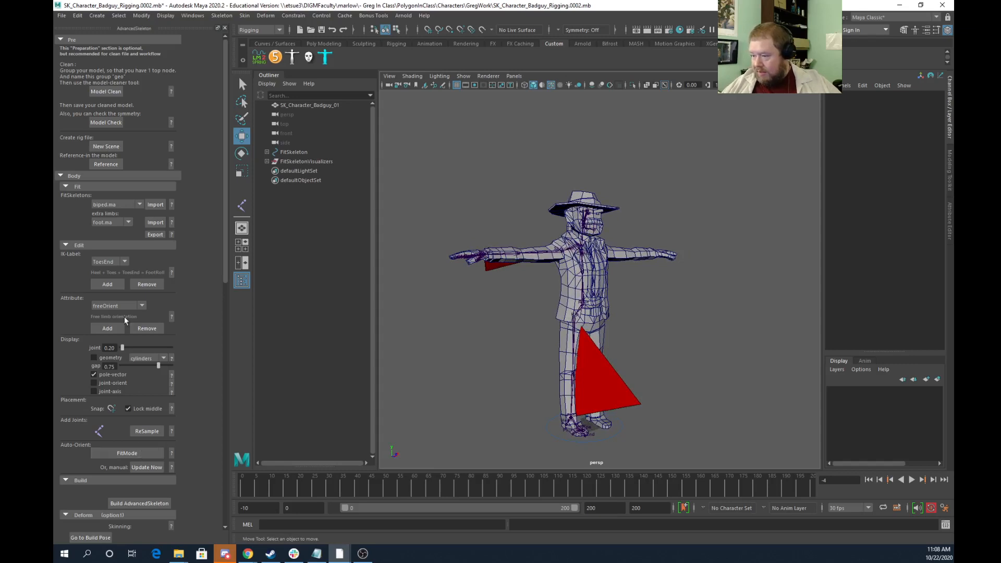
{"action": "left_click", "coordinate": [145, 503]}
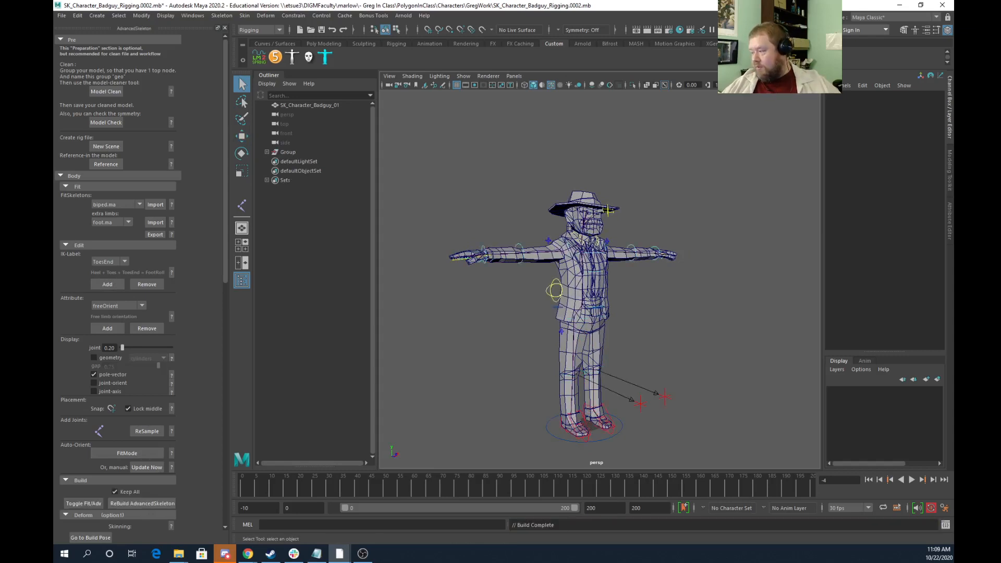
Bind the character mesh to DeformationSystem's Root_M joint hierarchy with Geodesic Voxel, Classic linear skinning, 5 max influences and 0.20 falloff
{"action": "left_click_drag", "start_coordinate": [580, 328], "coordinate": [547, 332], "text": "alt"}
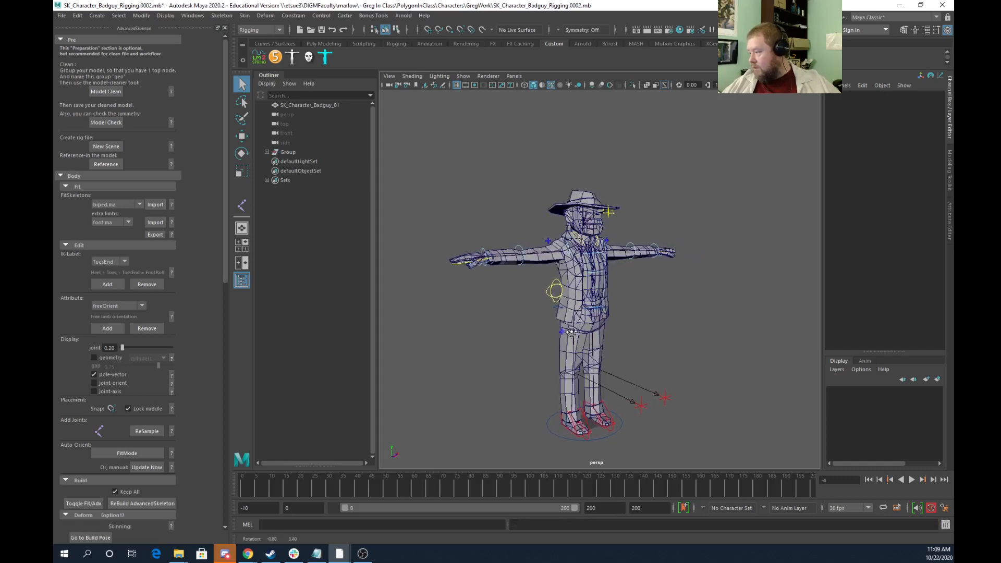
{"action": "right_click_drag", "start_coordinate": [547, 332], "coordinate": [617, 330], "text": "alt"}
{"action": "left_click", "coordinate": [267, 152]}
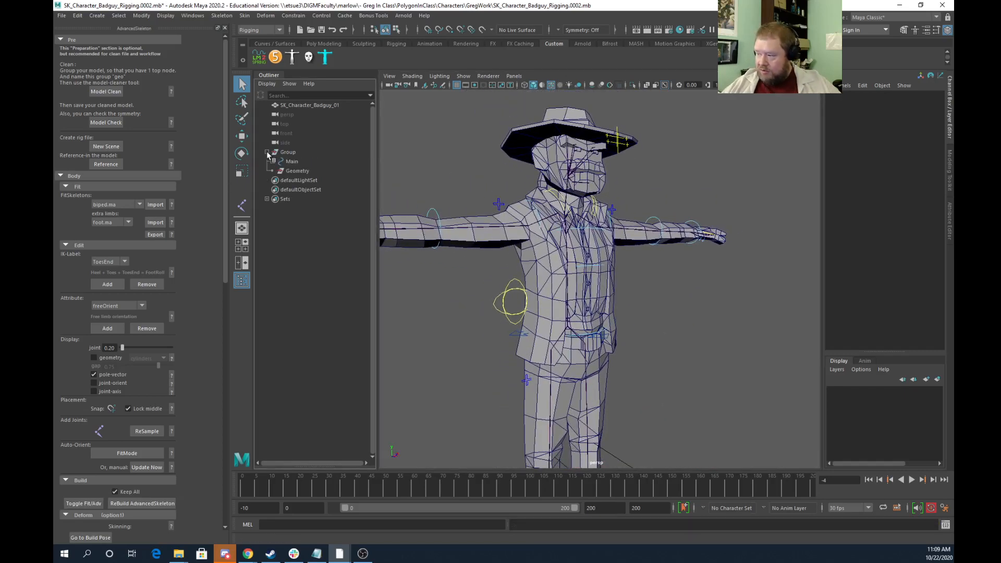
{"action": "left_click", "coordinate": [272, 161]}
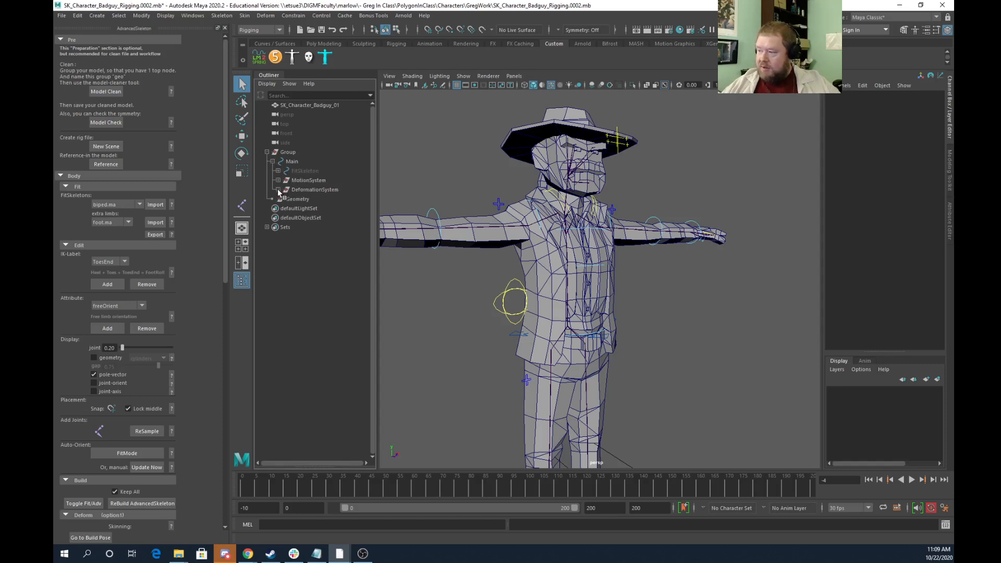
{"action": "left_click", "coordinate": [278, 189]}
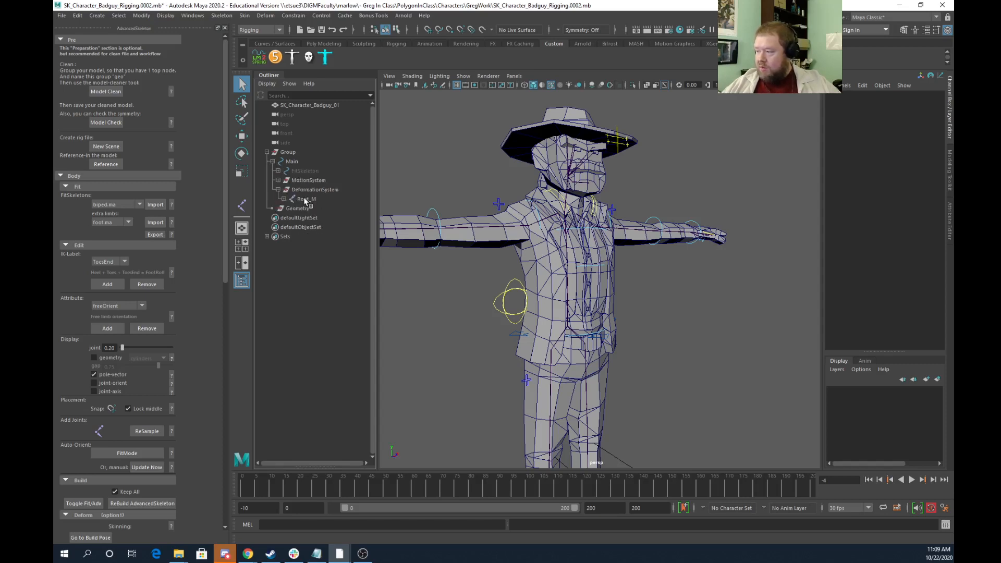
{"action": "left_click", "coordinate": [304, 198]}
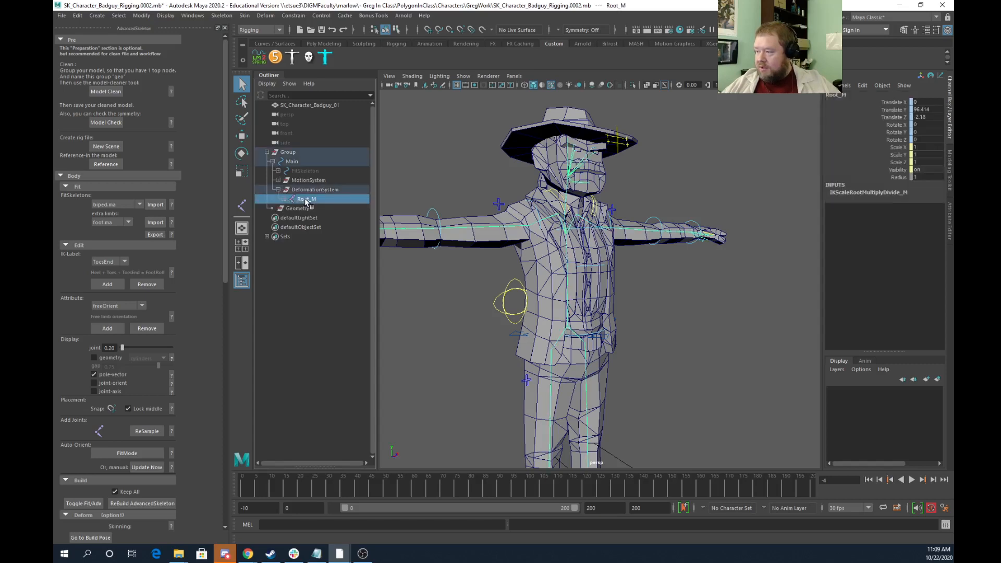
{"action": "left_click", "coordinate": [512, 210], "text": "shift"}
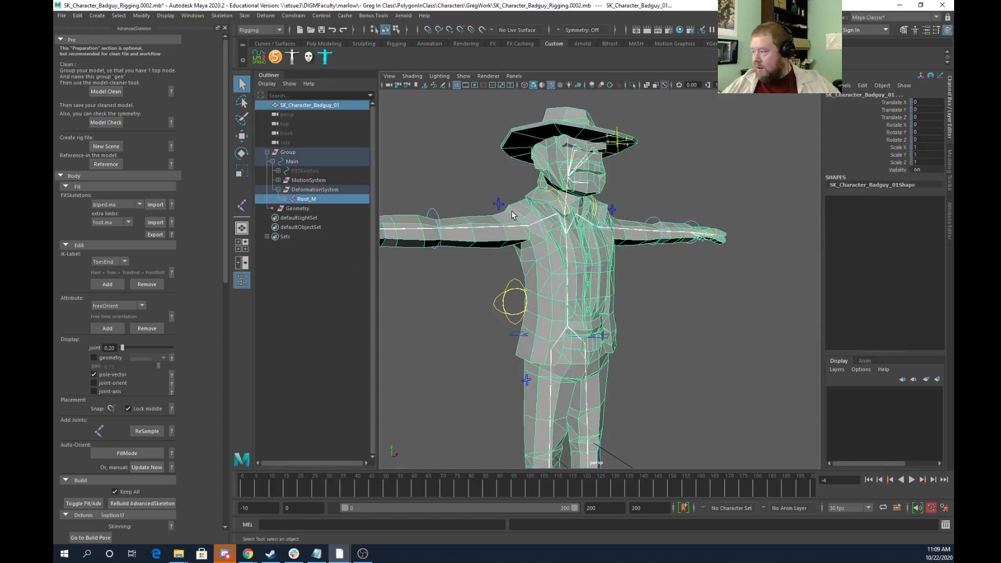
{"action": "left_click", "coordinate": [244, 16]}
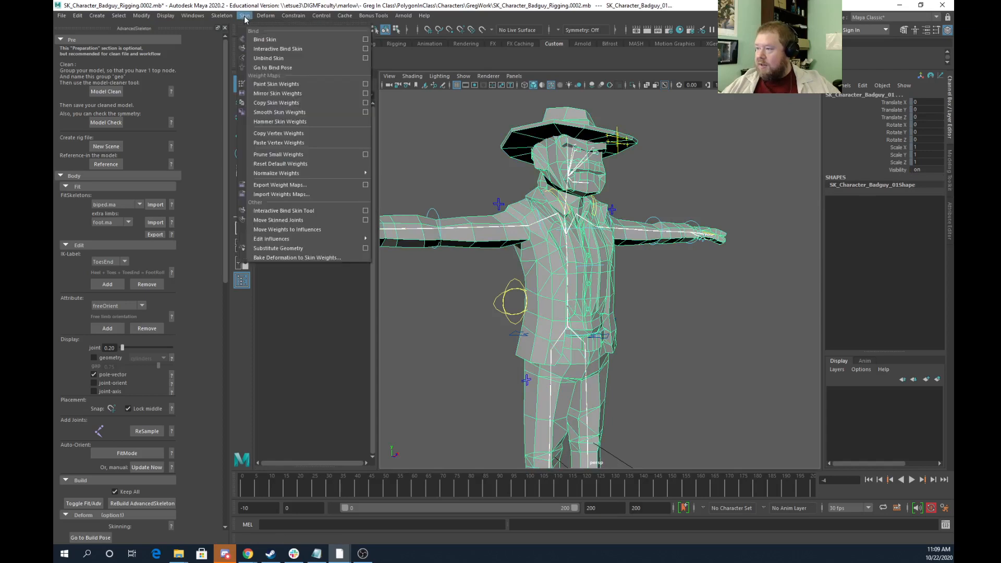
{"action": "left_click", "coordinate": [366, 41]}
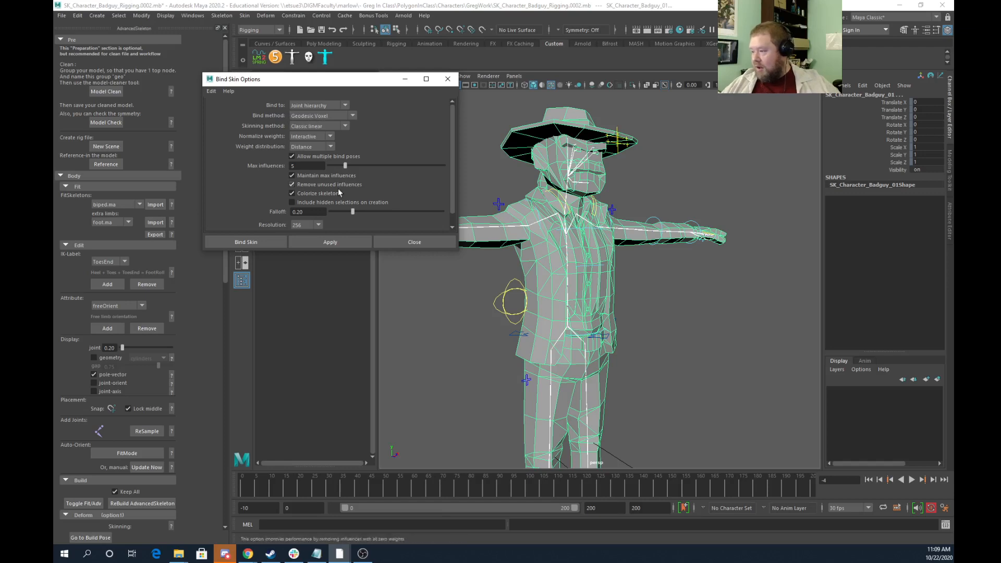
{"action": "left_click", "coordinate": [249, 243]}
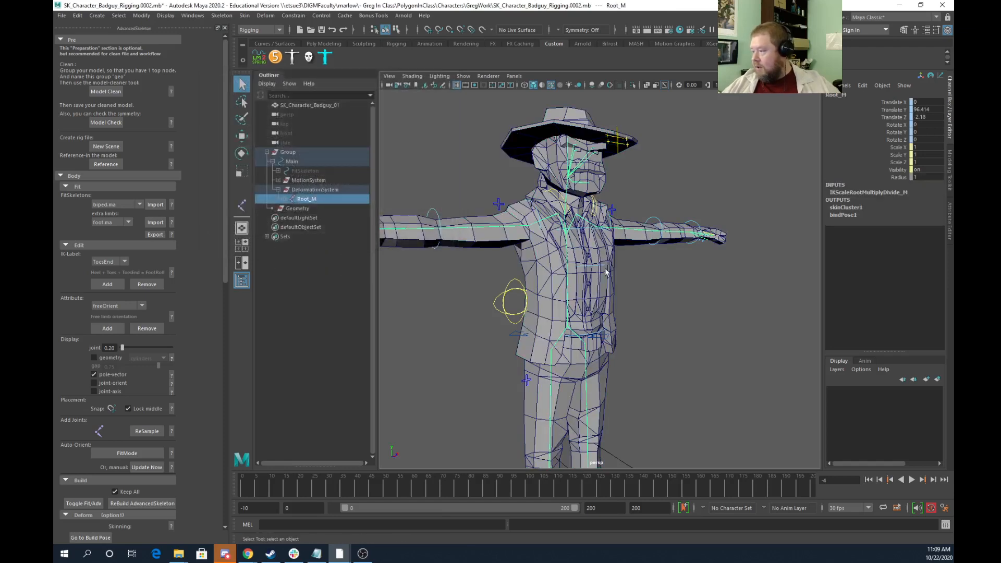
Rotate the FKShoulder_R control to about 42 degrees in Y, lowering the arm to test the skin deformation
{"action": "left_click", "coordinate": [700, 270]}
{"action": "left_click_drag", "start_coordinate": [699, 270], "coordinate": [550, 211], "text": "alt"}
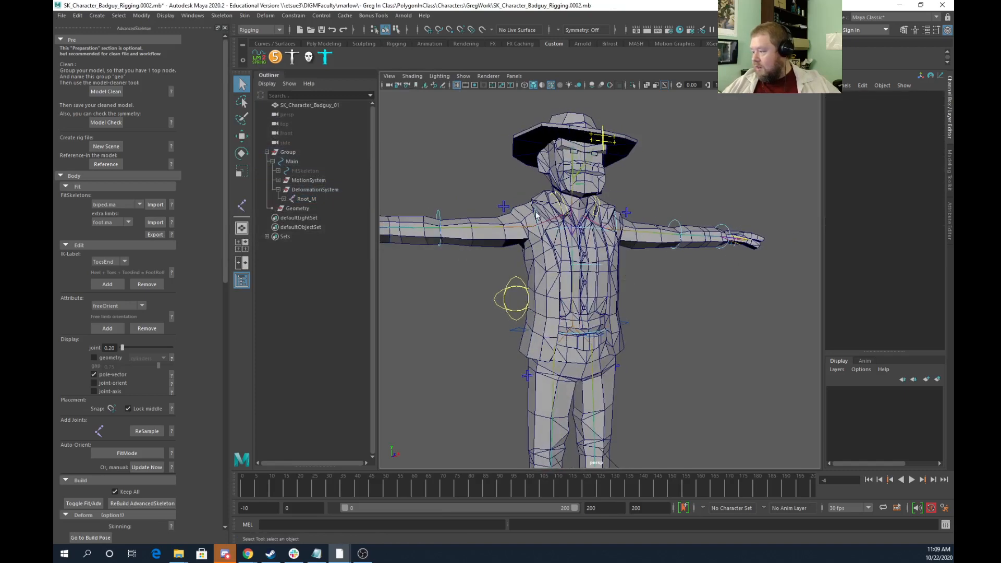
{"action": "left_click", "coordinate": [537, 215]}
{"action": "key", "text": "e"}
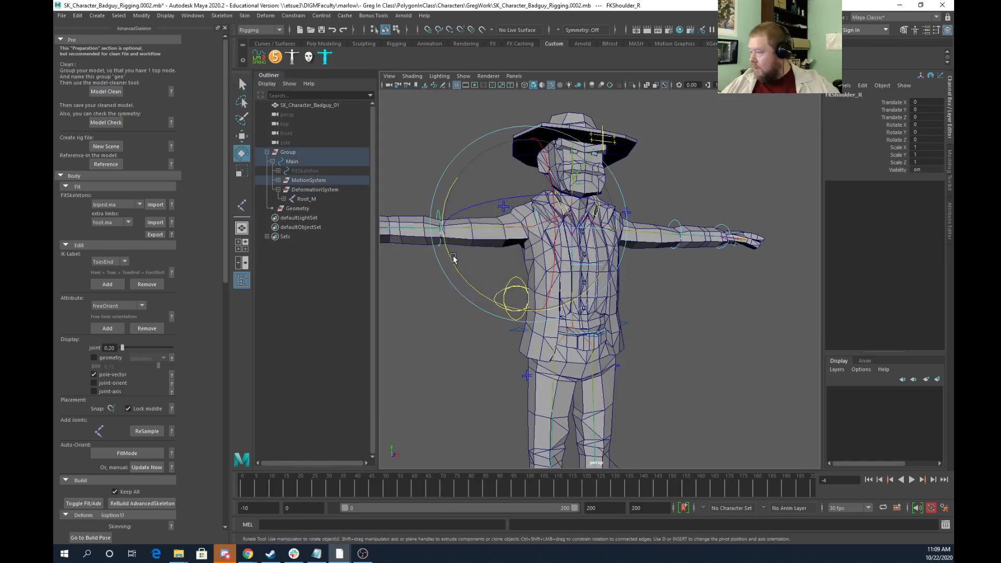
{"action": "left_click_drag", "start_coordinate": [453, 259], "coordinate": [530, 334]}
{"action": "key", "text": "ctrl+z"}
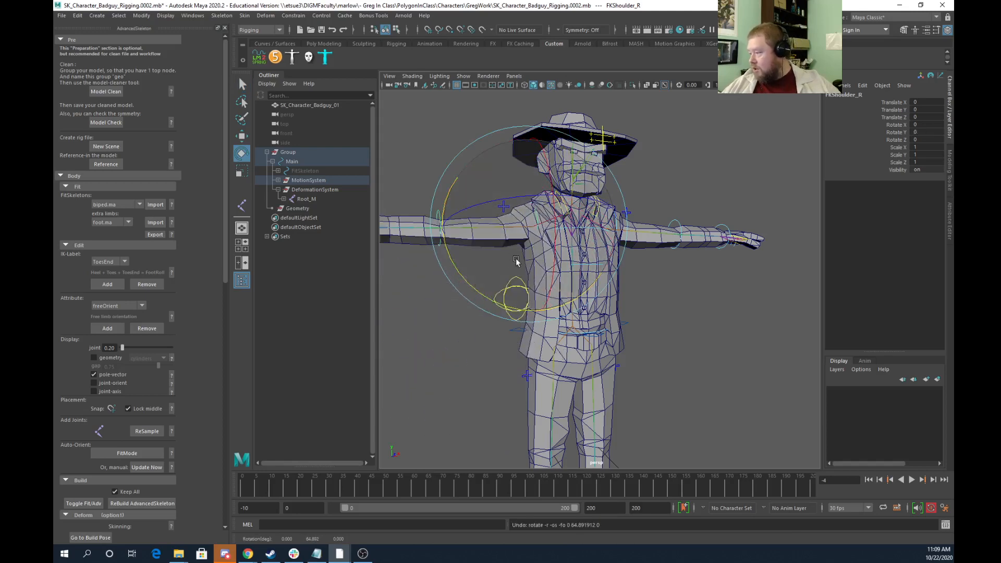
{"action": "left_click_drag", "start_coordinate": [443, 274], "coordinate": [625, 288]}
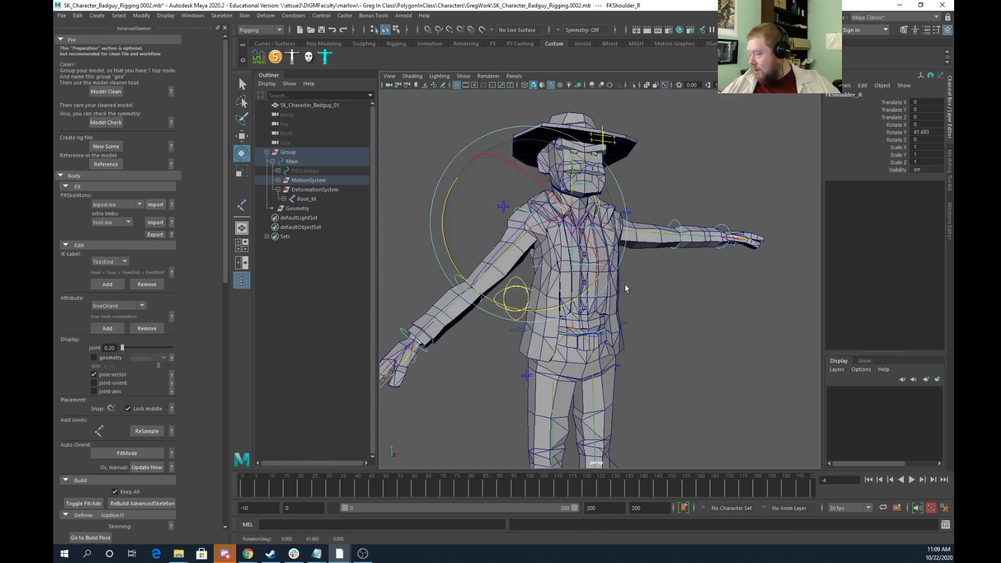
Start the Paint Skin Weights Tool on the character mesh and place its settings window beside the model
{"action": "left_click", "coordinate": [707, 287]}
{"action": "left_click", "coordinate": [555, 263]}
{"action": "right_click", "coordinate": [552, 251]}
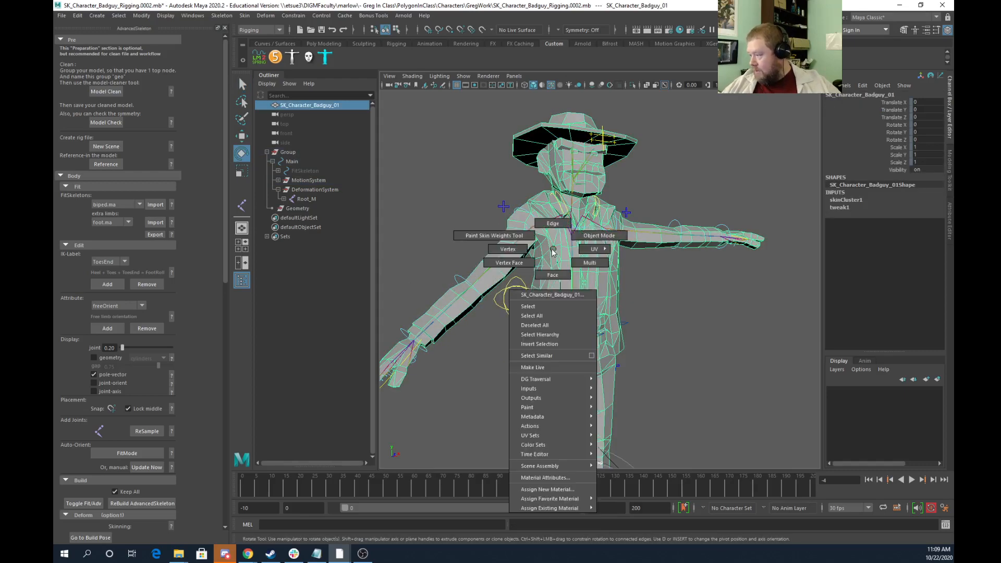
{"action": "left_click", "coordinate": [545, 242]}
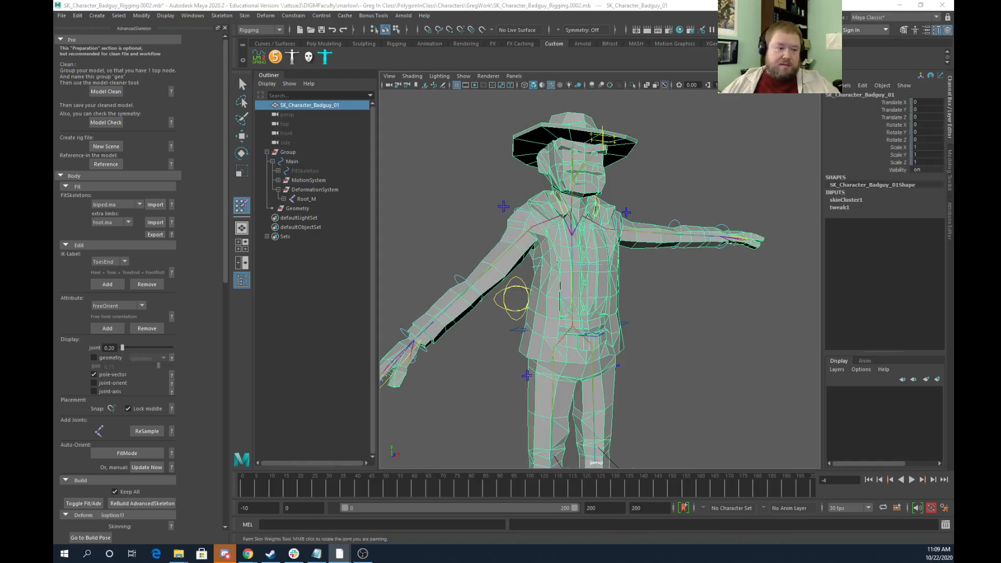
{"action": "left_click_drag", "start_coordinate": [2, 219], "coordinate": [297, 136]}
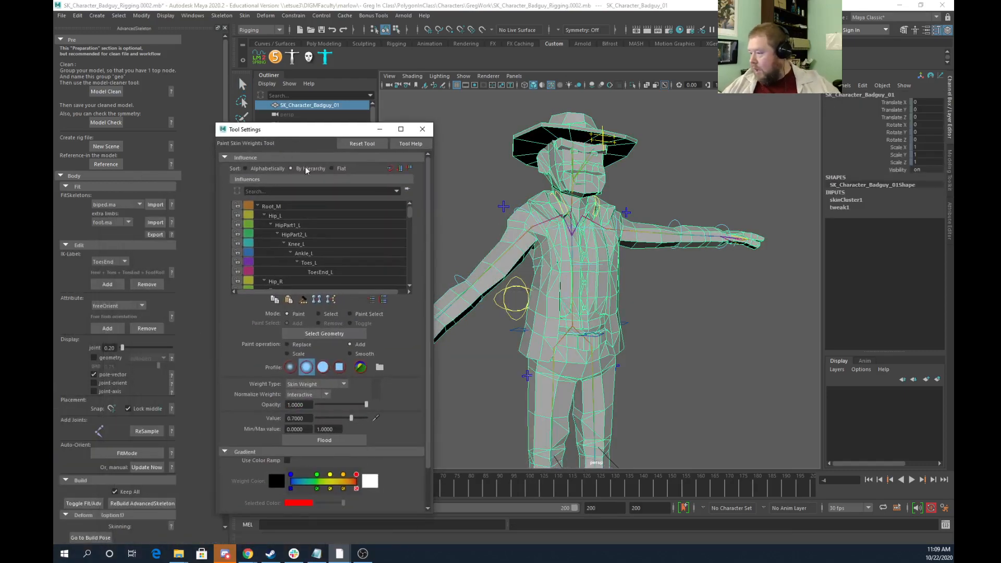
Compare the Spine1Part2_M and Chest_M influences, leaving Spine1Part2_M as the joint to paint
{"action": "scroll", "coordinate": [315, 258], "scroll_direction": "down", "scroll_amount": 3}
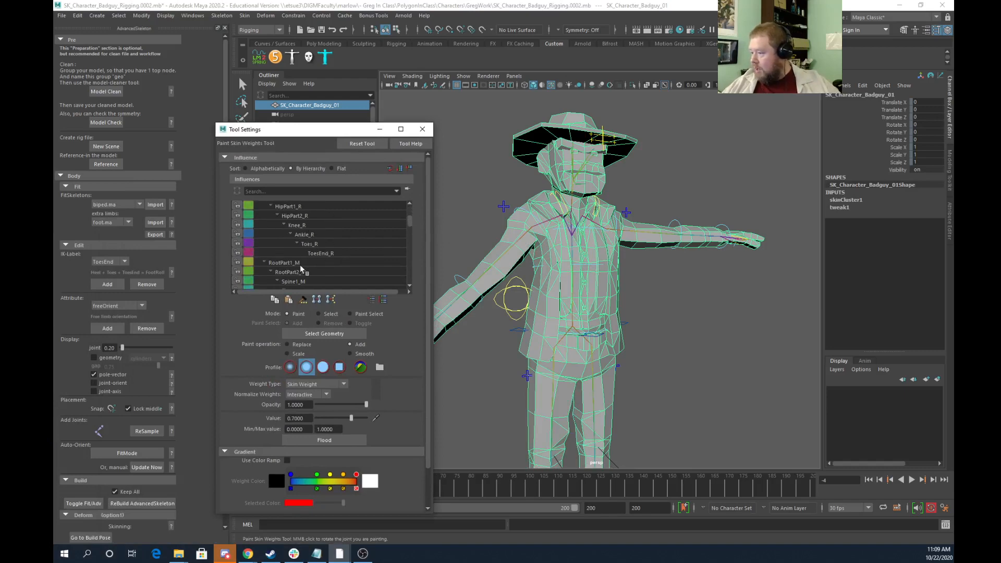
{"action": "scroll", "coordinate": [296, 261], "scroll_direction": "down", "scroll_amount": 2}
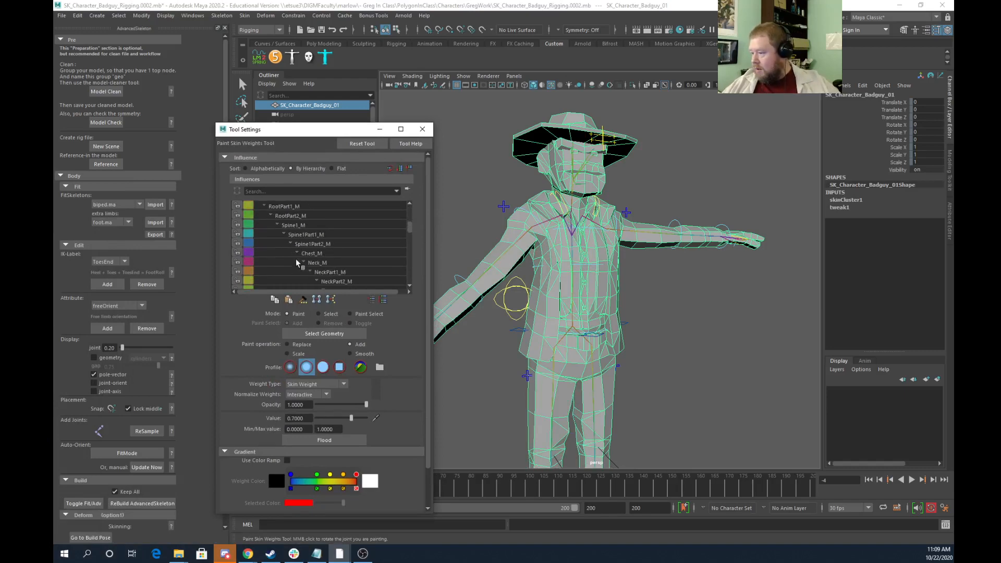
{"action": "left_click", "coordinate": [305, 244]}
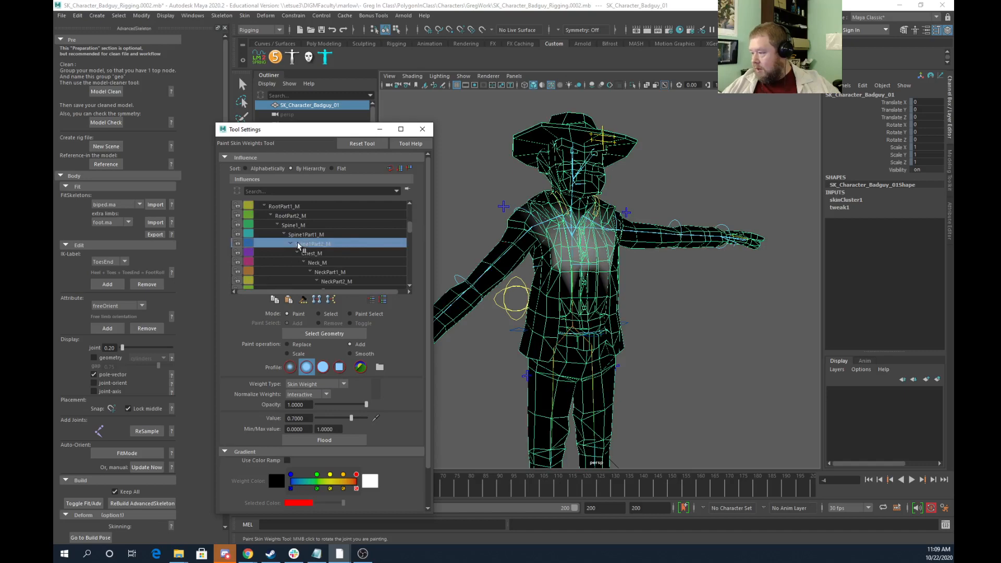
{"action": "left_click", "coordinate": [313, 254]}
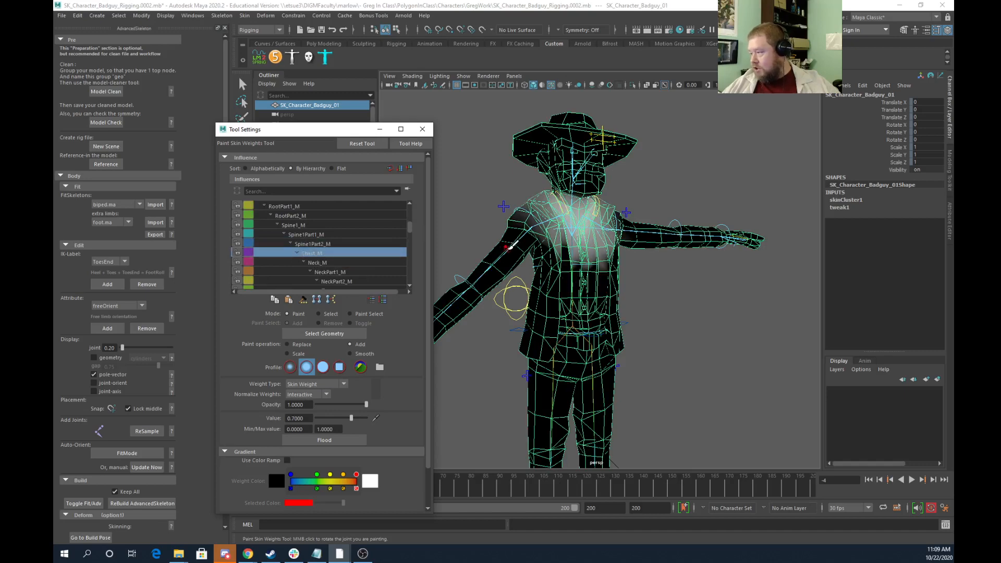
{"action": "left_click", "coordinate": [313, 244]}
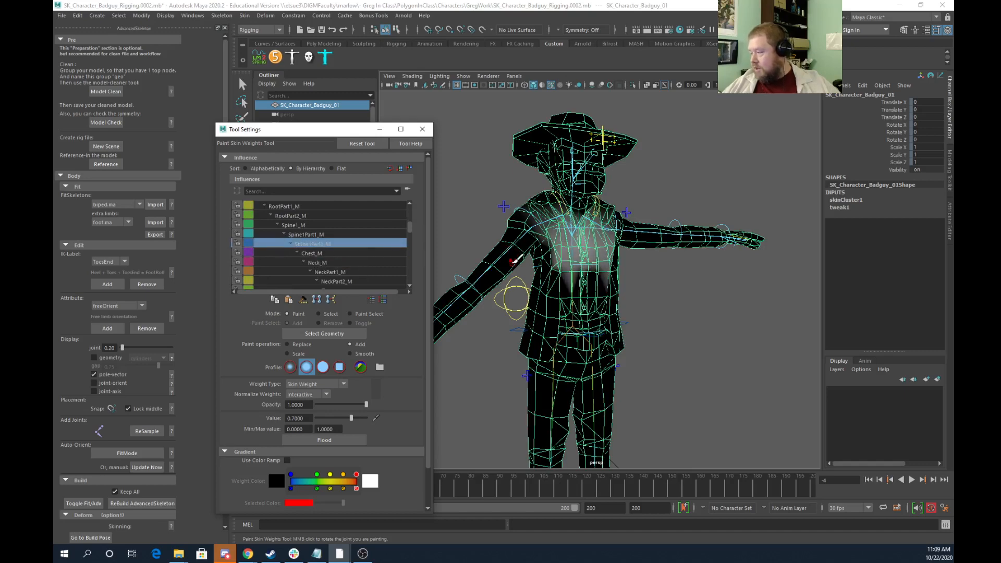
Set the skin weight brush value to 0.2 for the Spine1Part2_M influence
{"action": "scroll", "coordinate": [514, 261], "scroll_direction": "up", "scroll_amount": 4}
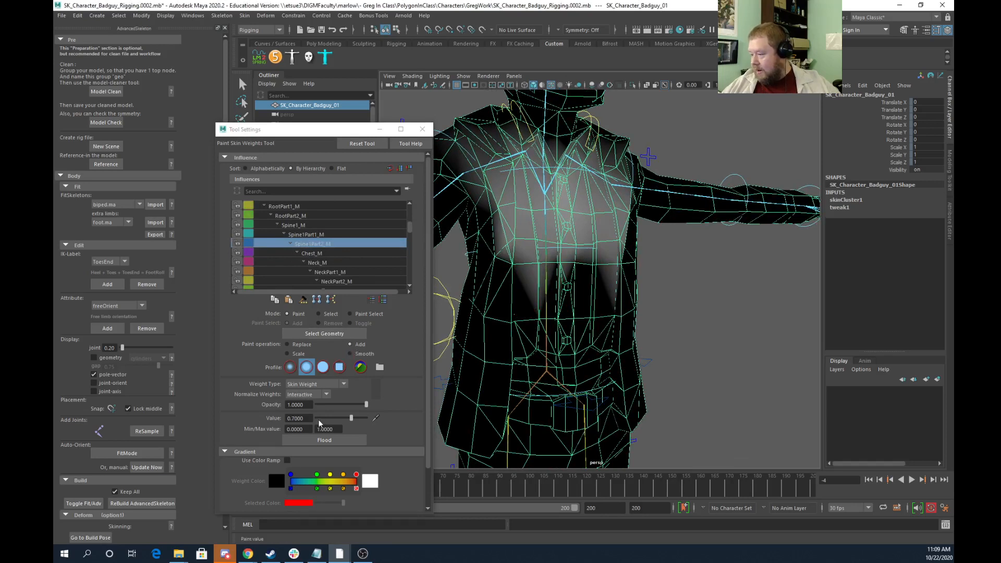
{"action": "left_click_drag", "start_coordinate": [341, 421], "coordinate": [283, 423]}
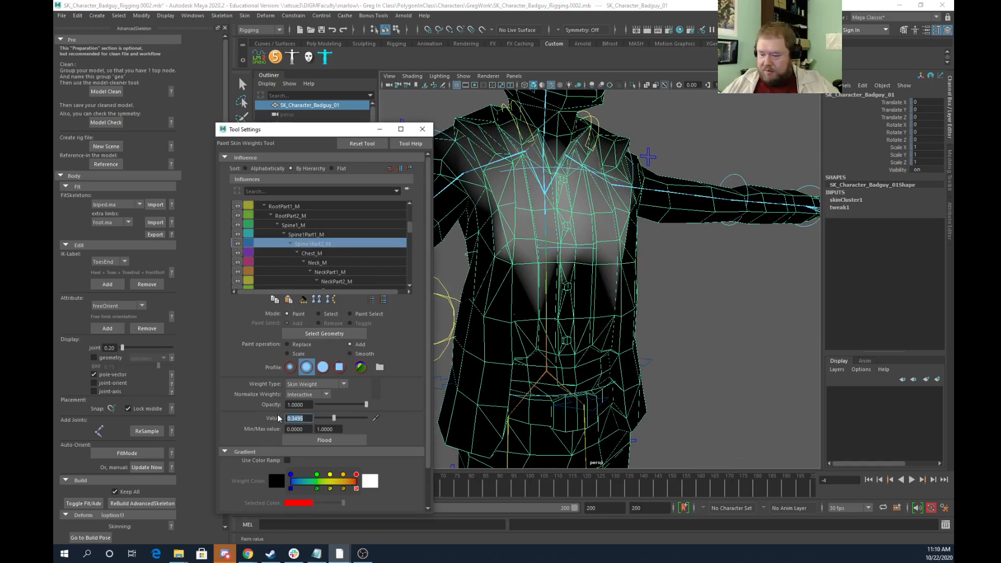
{"action": "type", "text": "0.2"}
{"action": "key", "text": "Return"}
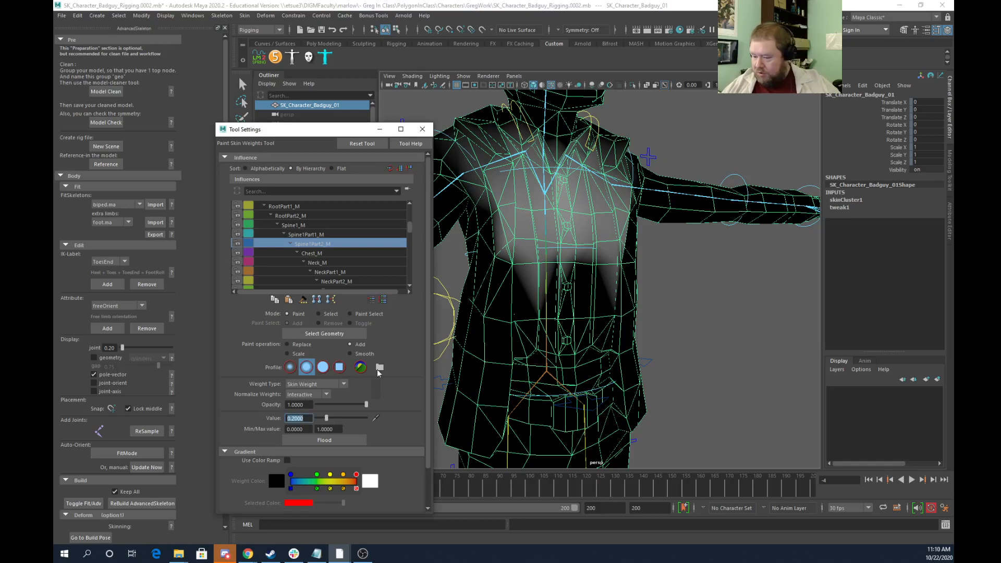
Switch the weight painting operation to Replace and raise the brush value to 1.0
{"action": "mouse_move", "coordinate": [457, 262]}
{"action": "left_mouse_down", "text": "alt"}
{"action": "mouse_move", "coordinate": [492, 251]}
{"action": "mouse_move", "coordinate": [531, 264]}
{"action": "mouse_move", "coordinate": [573, 242]}
{"action": "mouse_move", "coordinate": [542, 206]}
{"action": "mouse_move", "coordinate": [519, 235]}
{"action": "mouse_move", "coordinate": [525, 245]}
{"action": "left_mouse_up", "text": "alt"}
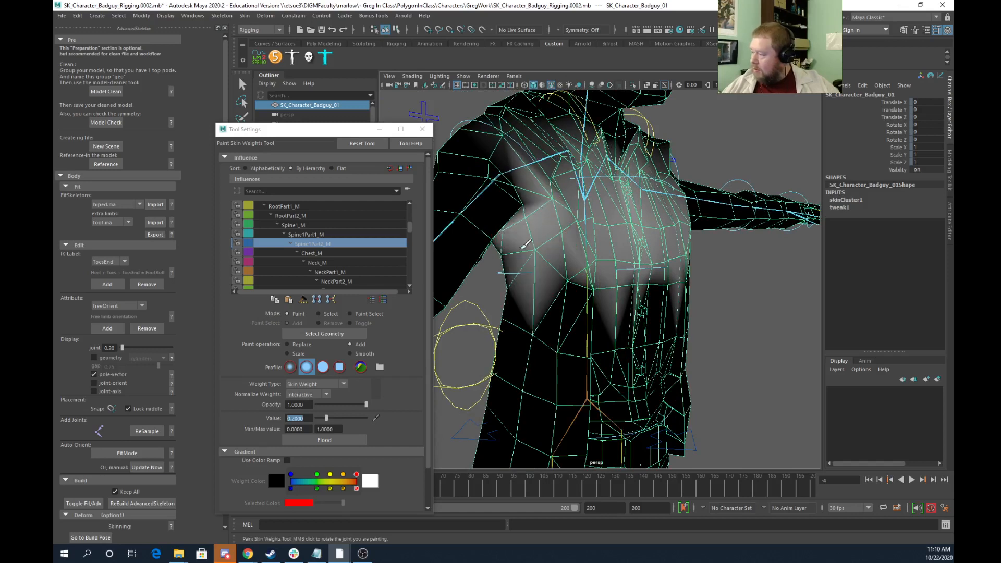
{"action": "left_click", "coordinate": [287, 344]}
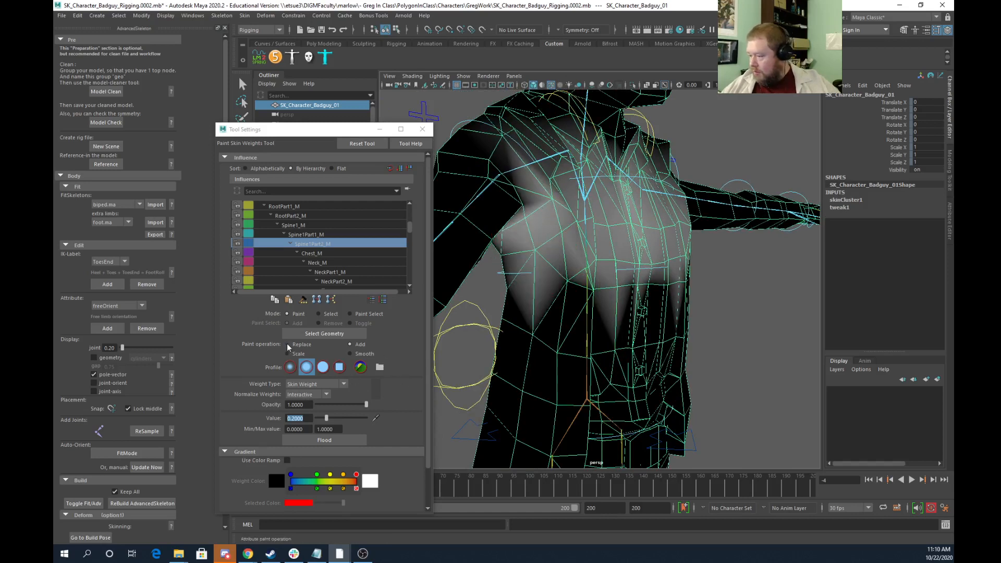
{"action": "left_click_drag", "start_coordinate": [554, 229], "coordinate": [516, 218]}
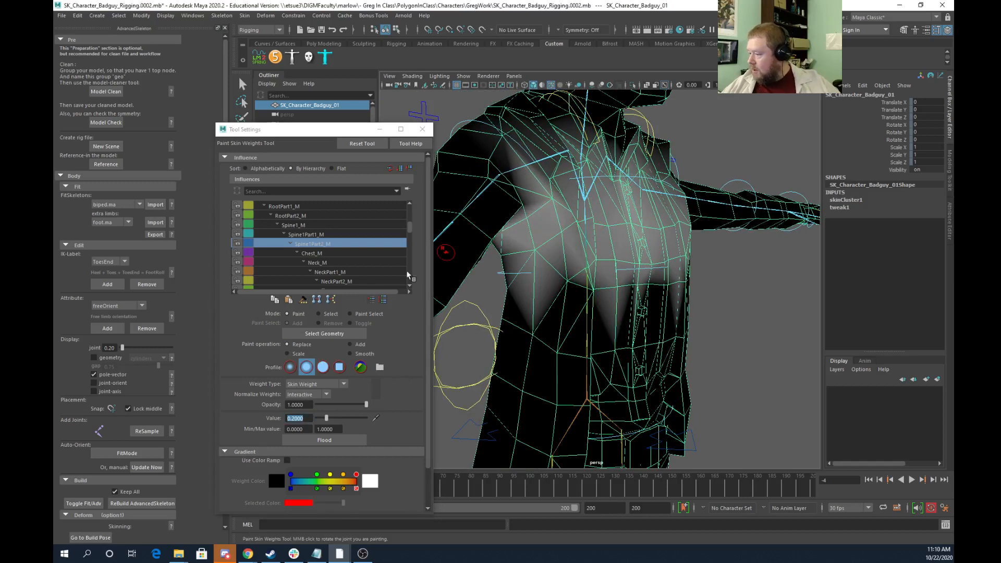
{"action": "left_click_drag", "start_coordinate": [328, 417], "coordinate": [434, 420]}
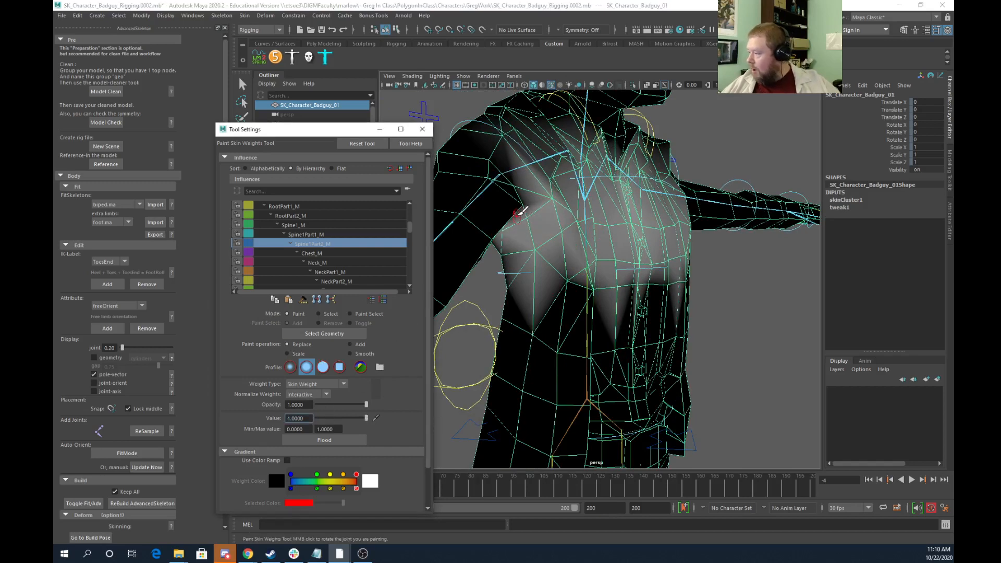
Paint full Spine1Part2_M weight onto the side of the torso below the character's right armpit
{"action": "mouse_move", "coordinate": [523, 216]}
{"action": "left_mouse_down"}
{"action": "mouse_move", "coordinate": [542, 205]}
{"action": "mouse_move", "coordinate": [529, 204]}
{"action": "mouse_move", "coordinate": [513, 224]}
{"action": "mouse_move", "coordinate": [534, 251]}
{"action": "mouse_move", "coordinate": [500, 256]}
{"action": "mouse_move", "coordinate": [577, 226]}
{"action": "mouse_move", "coordinate": [524, 252]}
{"action": "mouse_move", "coordinate": [504, 293]}
{"action": "mouse_move", "coordinate": [547, 307]}
{"action": "mouse_move", "coordinate": [521, 284]}
{"action": "mouse_move", "coordinate": [535, 256]}
{"action": "left_mouse_up"}
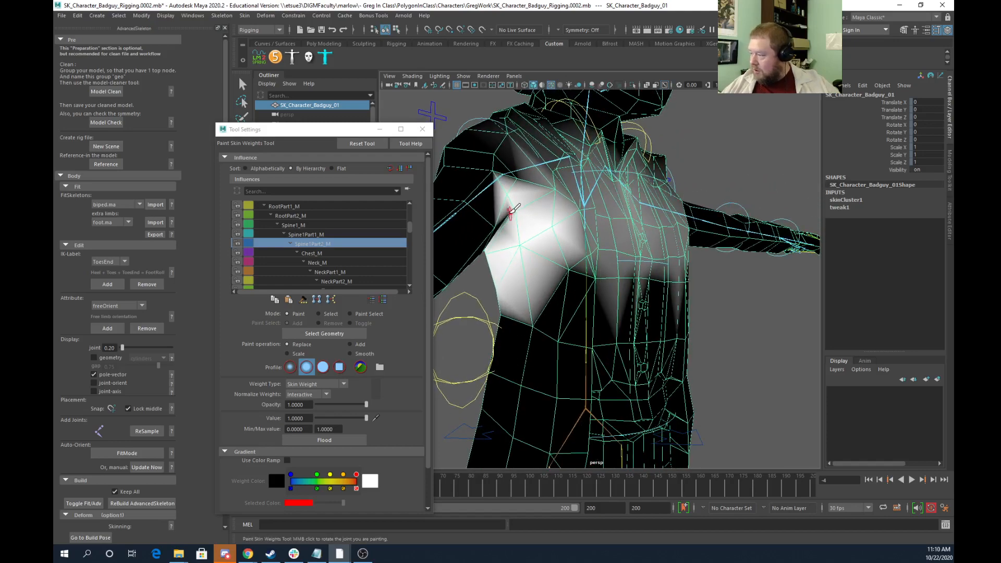
{"action": "left_click", "coordinate": [507, 214]}
{"action": "left_click_drag", "start_coordinate": [565, 295], "coordinate": [617, 315], "text": "alt"}
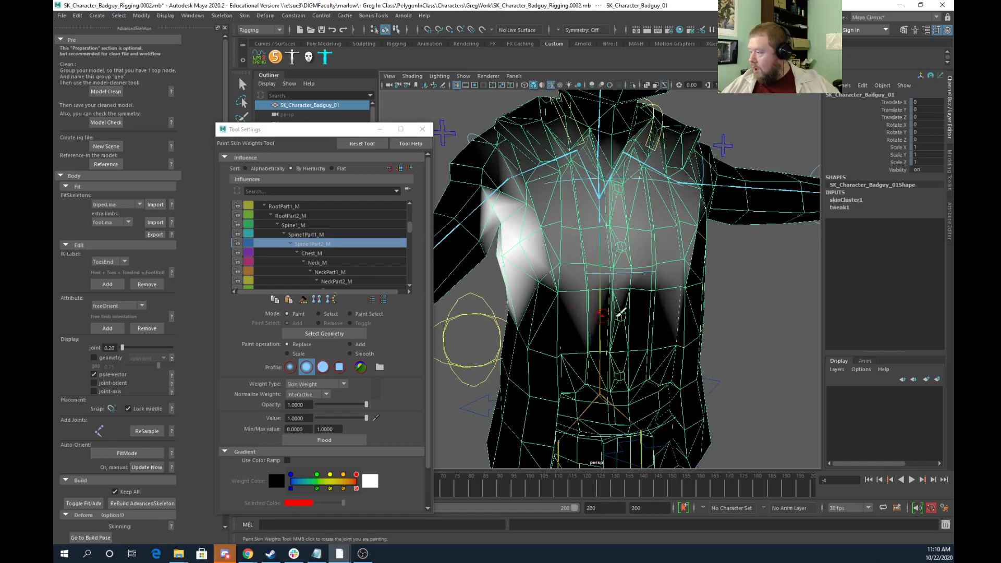
{"action": "right_click_drag", "start_coordinate": [618, 316], "coordinate": [483, 275], "text": "alt"}
Rotate the right FK shoulder control to about 42 degrees in Y to test the armpit deformation, and close the tool settings
{"action": "key", "text": "e"}
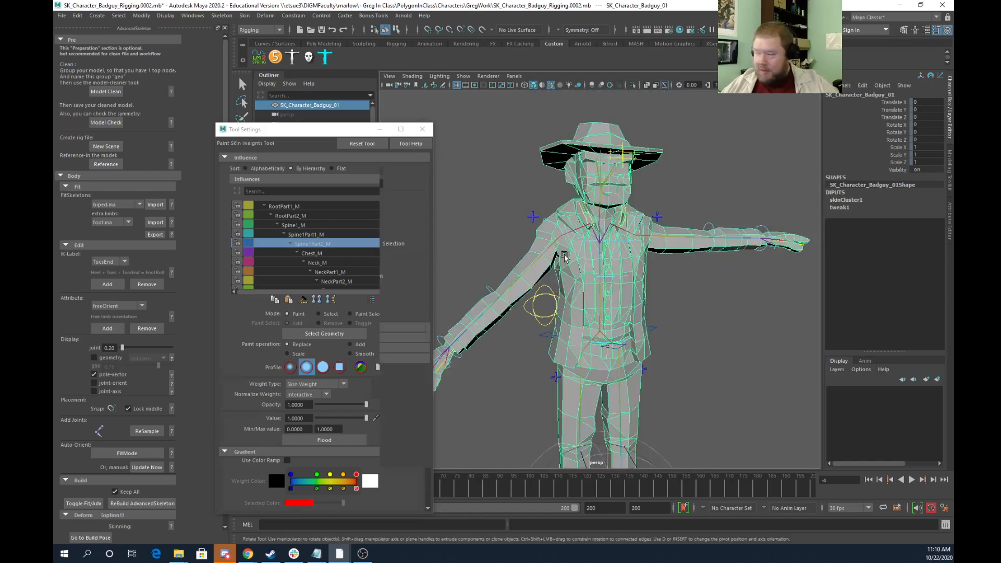
{"action": "left_click", "coordinate": [547, 222]}
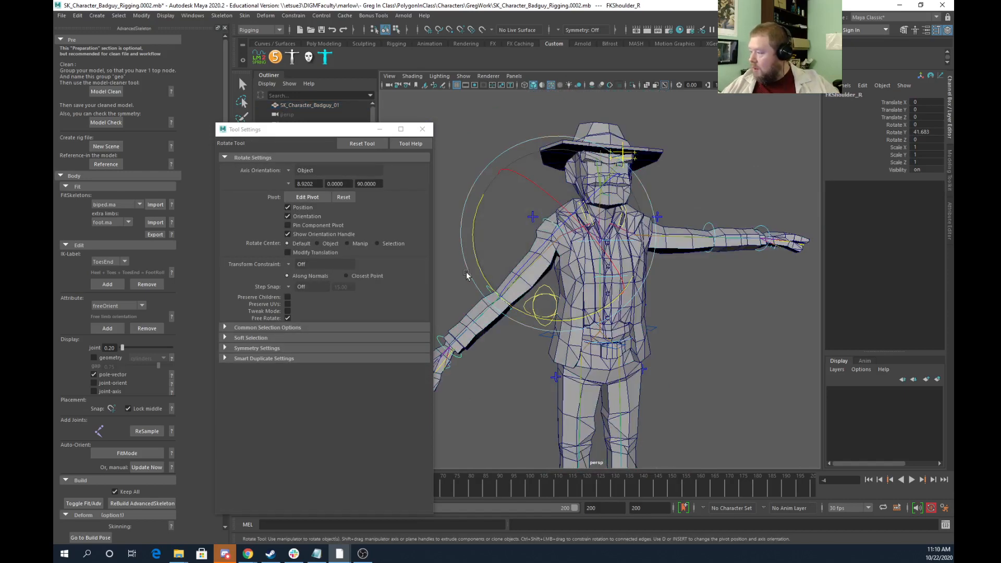
{"action": "left_click_drag", "start_coordinate": [477, 273], "coordinate": [587, 280]}
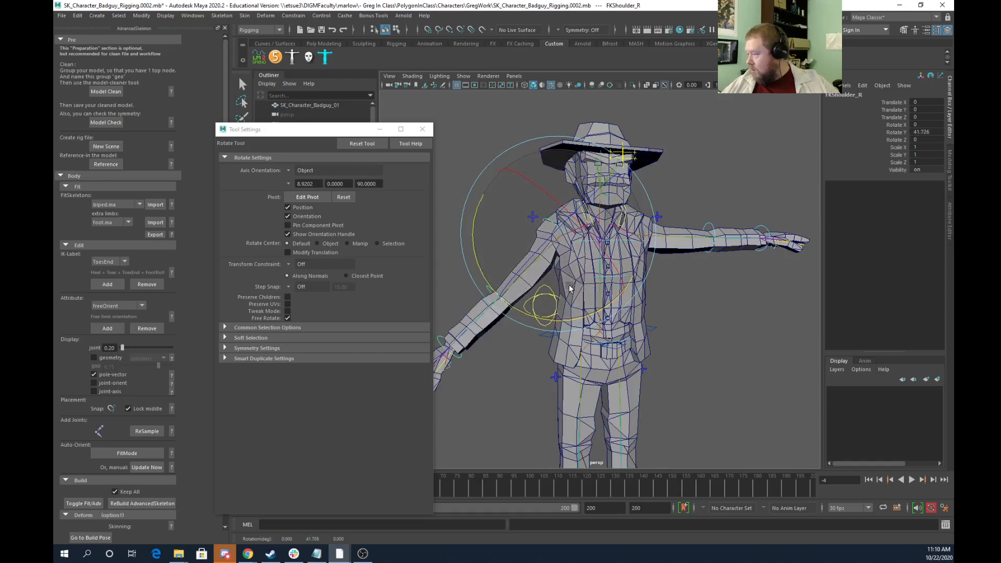
{"action": "scroll", "coordinate": [570, 305], "scroll_direction": "up", "scroll_amount": 3}
{"action": "left_click", "coordinate": [423, 129]}
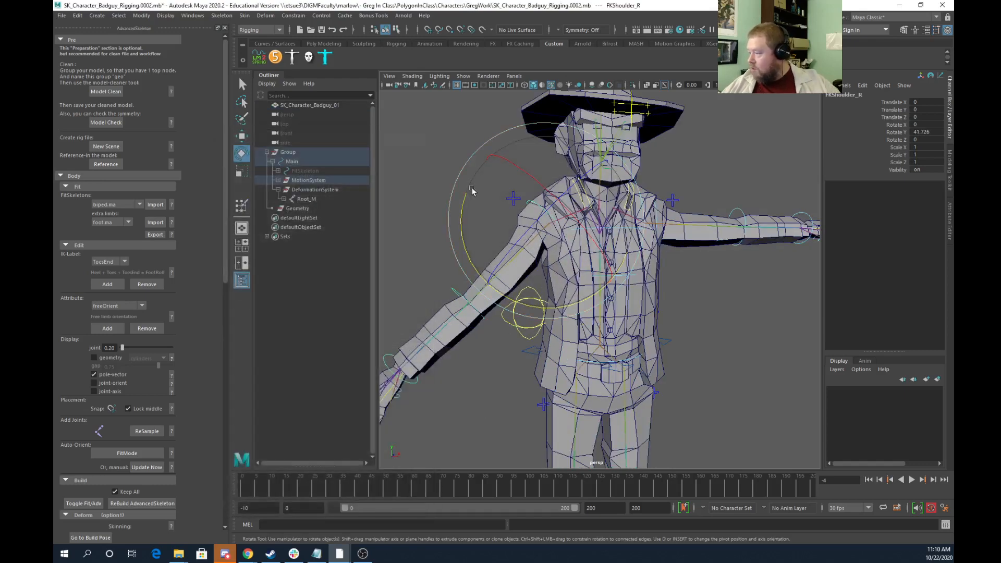
Switch the character mesh to vertex selection and select the pulled-out vertex on the right side of the shirt
{"action": "scroll", "coordinate": [550, 304], "scroll_direction": "up", "scroll_amount": 2}
{"action": "scroll", "coordinate": [550, 305], "scroll_direction": "up", "scroll_amount": 3}
{"action": "left_click", "coordinate": [578, 290]}
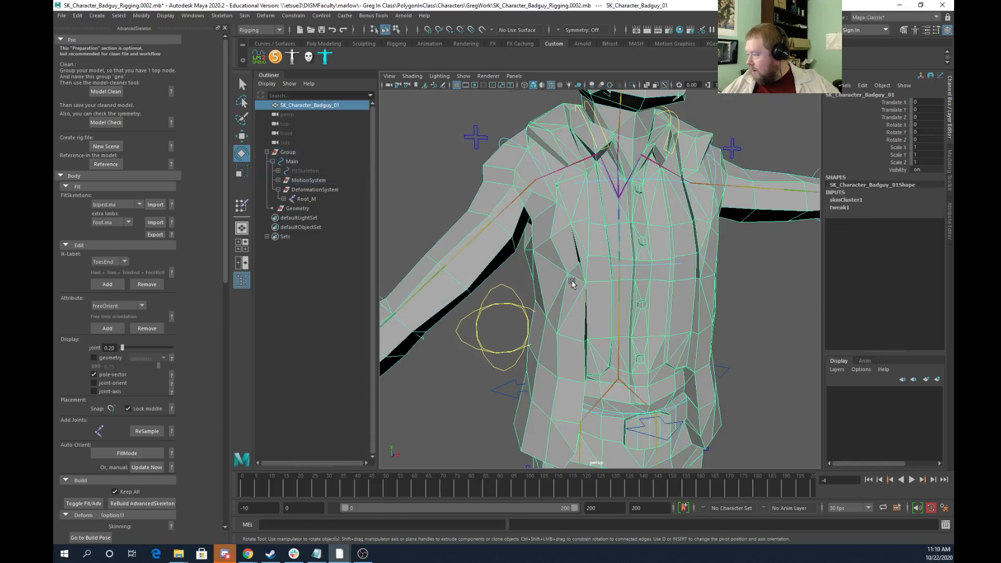
{"action": "right_click", "coordinate": [572, 281]}
{"action": "left_click", "coordinate": [529, 279]}
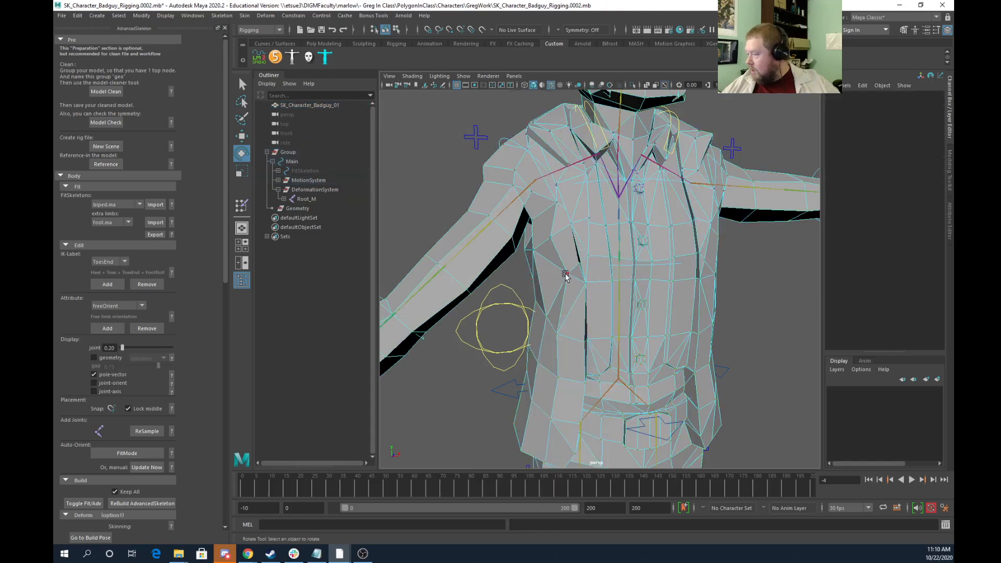
{"action": "left_click", "coordinate": [559, 281]}
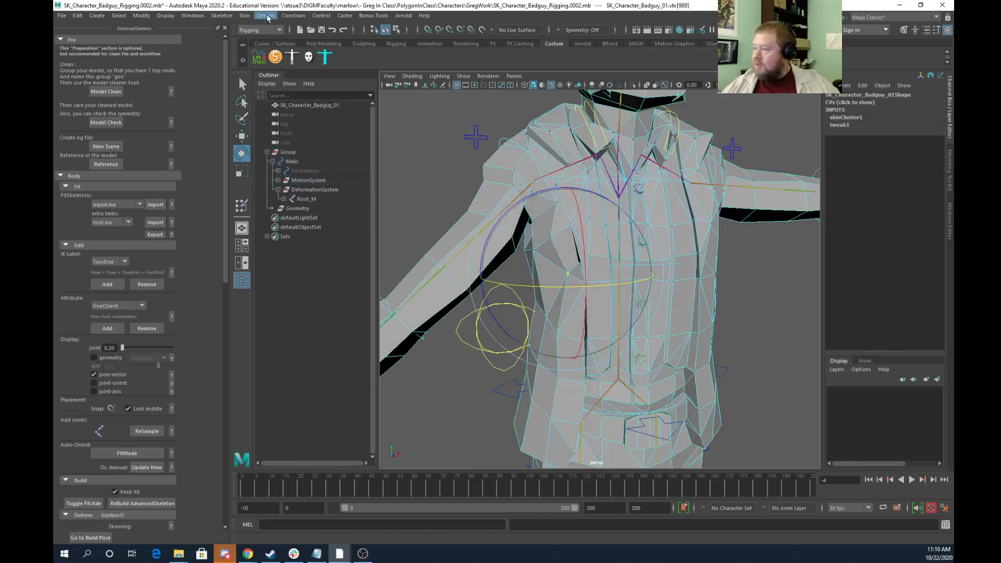
Open the Component Editor's smooth skin weights and set the selected vertex's Shoulder_R weight to 0
{"action": "left_click", "coordinate": [189, 17]}
{"action": "mouse_move", "coordinate": [210, 50]}
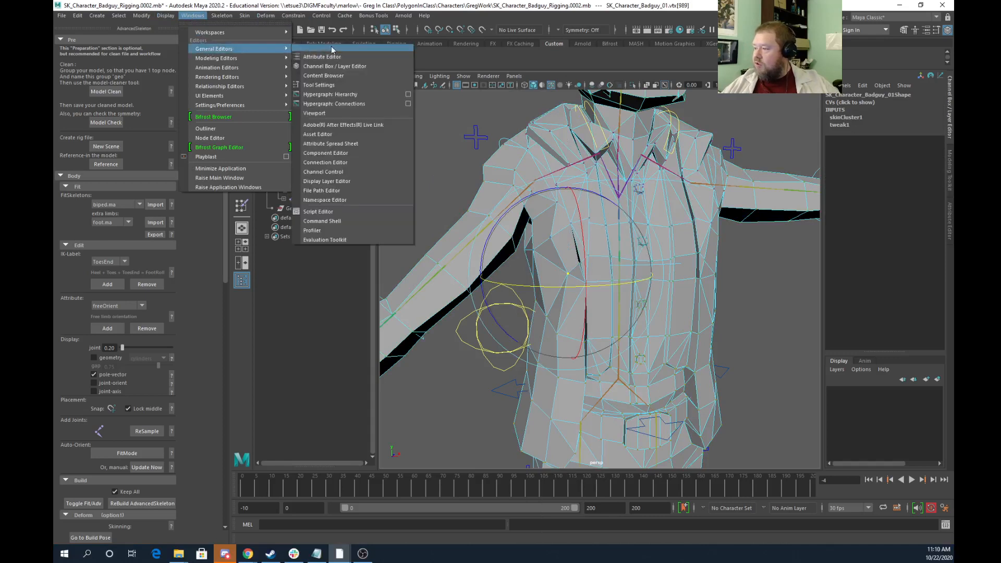
{"action": "left_click", "coordinate": [340, 154]}
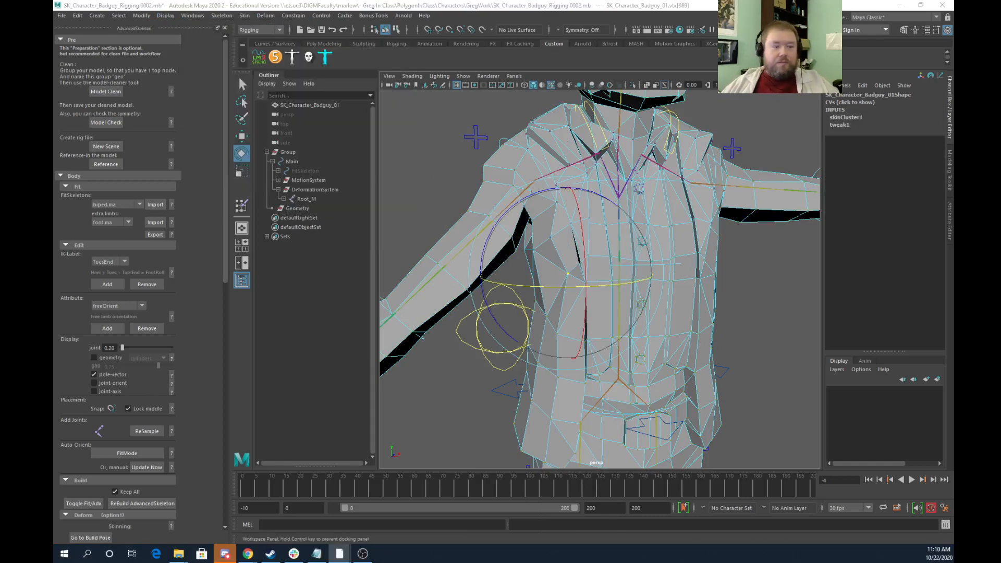
{"action": "left_click_drag", "start_coordinate": [456, 98], "coordinate": [376, 70]}
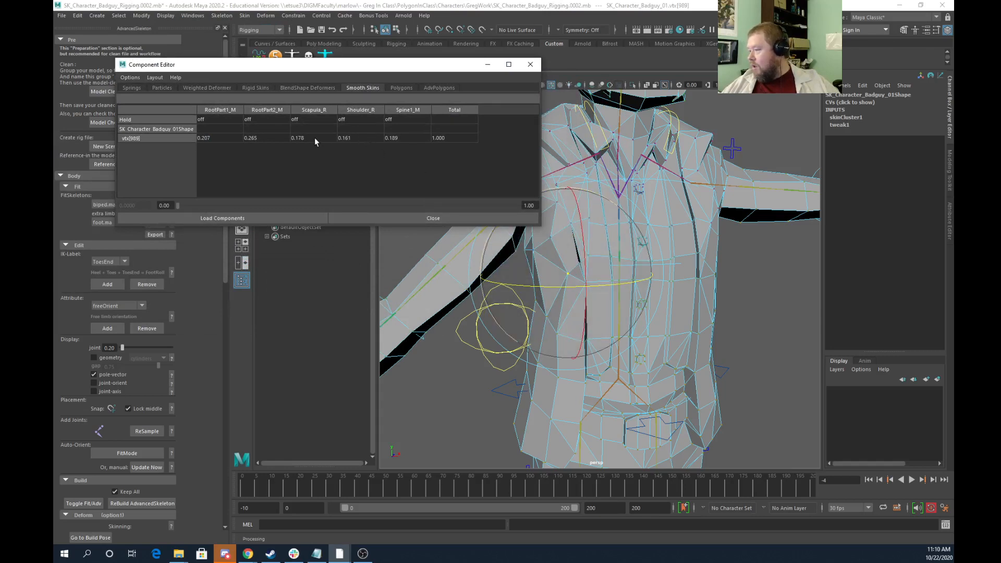
{"action": "left_click", "coordinate": [358, 136]}
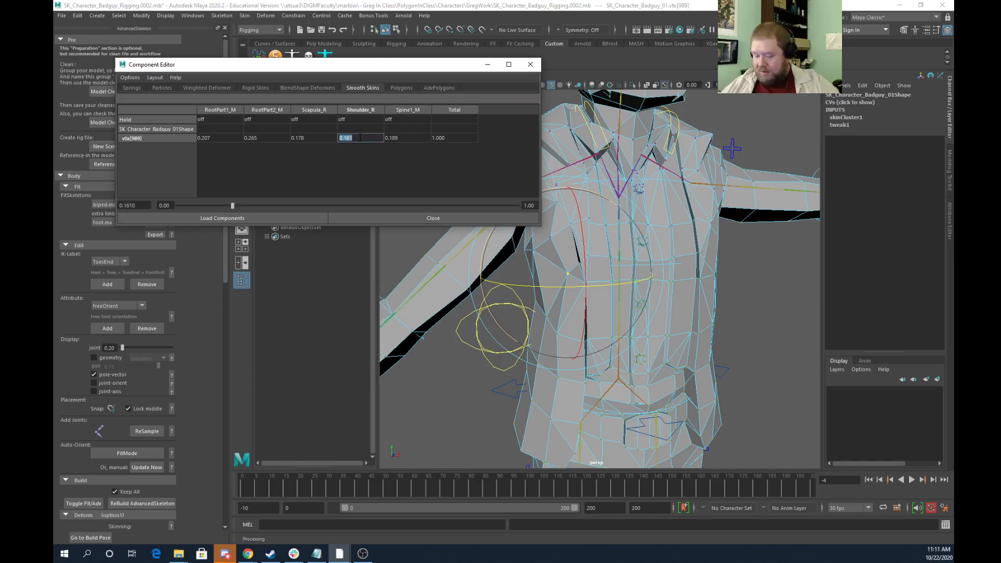
{"action": "type", "text": "0"}
{"action": "key", "text": "Return"}
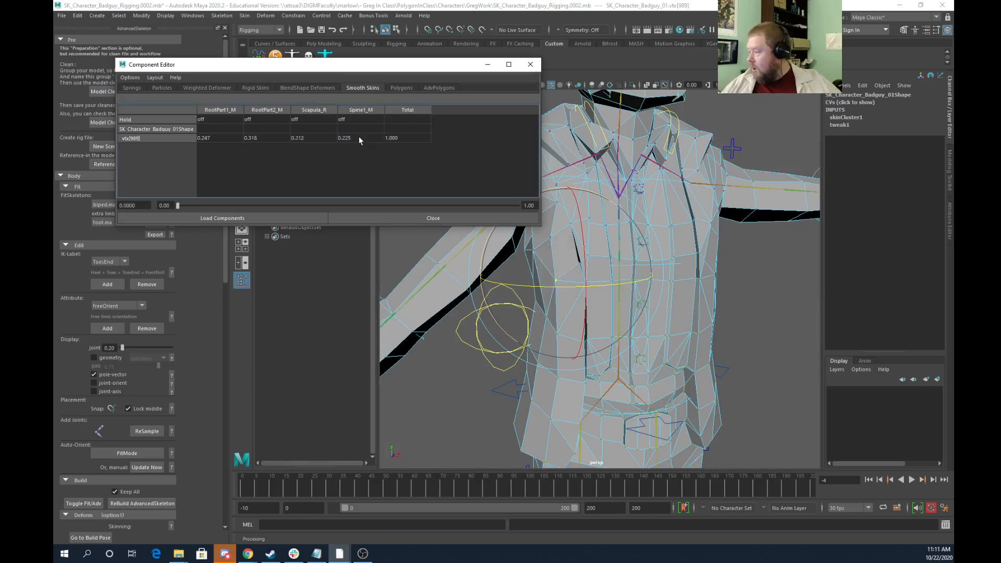
Move the Component Editor aside, return the mesh to object selection and raise the right arm with its FK shoulder control
{"action": "left_click_drag", "start_coordinate": [422, 71], "coordinate": [259, 77]}
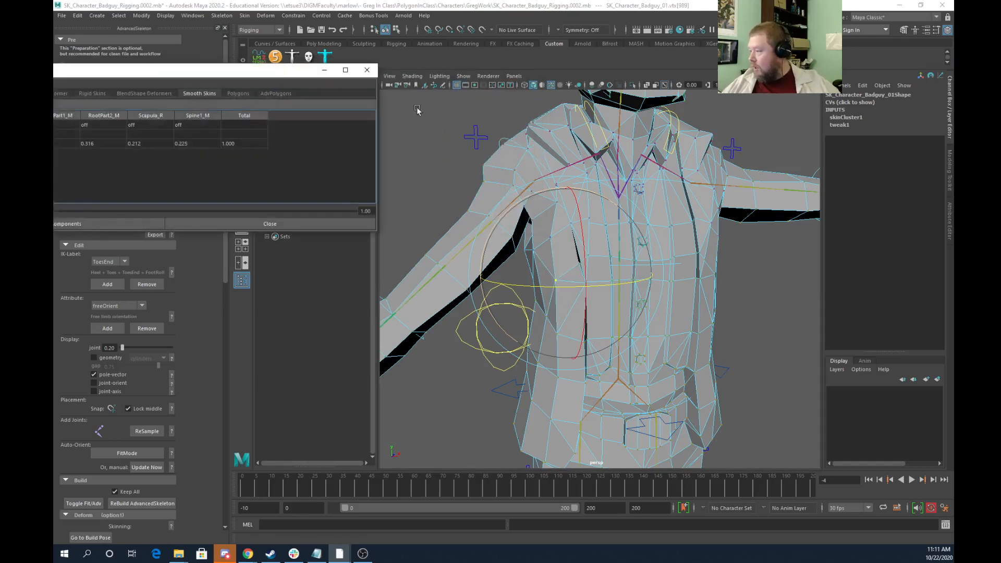
{"action": "left_click", "coordinate": [503, 142]}
{"action": "right_click_drag", "start_coordinate": [587, 224], "coordinate": [530, 157]}
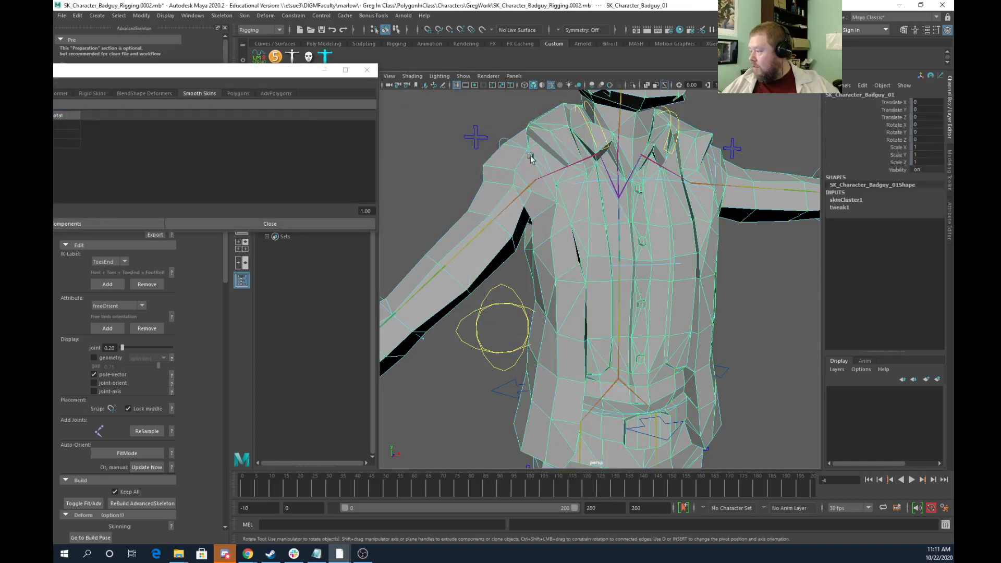
{"action": "left_click", "coordinate": [505, 139]}
{"action": "left_click_drag", "start_coordinate": [485, 147], "coordinate": [480, 98]}
Select the vertices along the right side of the torso, set their Shoulder_R weights to 0 and close the Component Editor
{"action": "left_click", "coordinate": [555, 330]}
{"action": "right_click_drag", "start_coordinate": [558, 295], "coordinate": [507, 293]}
{"action": "left_click_drag", "start_coordinate": [490, 267], "coordinate": [554, 349]}
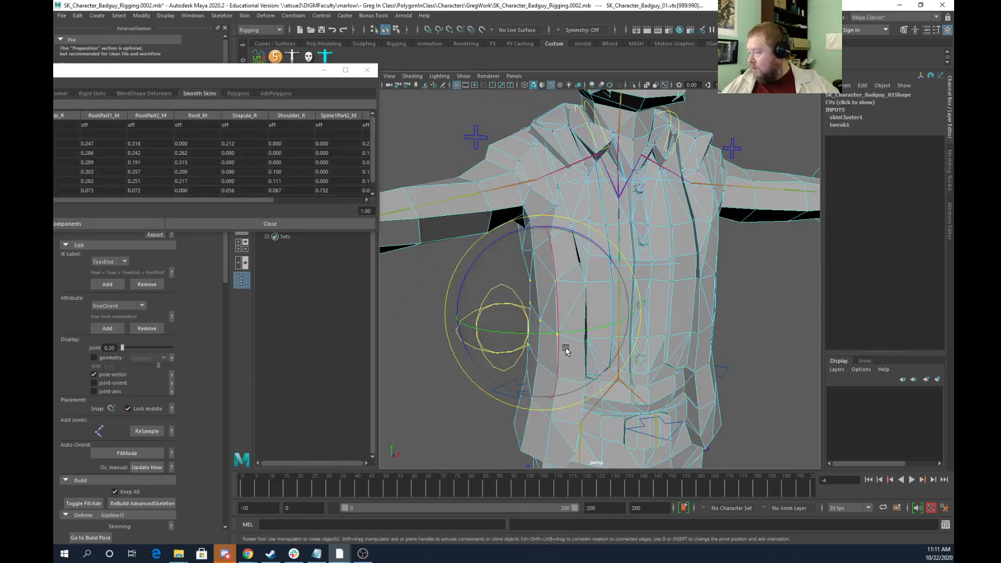
{"action": "left_click_drag", "start_coordinate": [231, 75], "coordinate": [395, 67]}
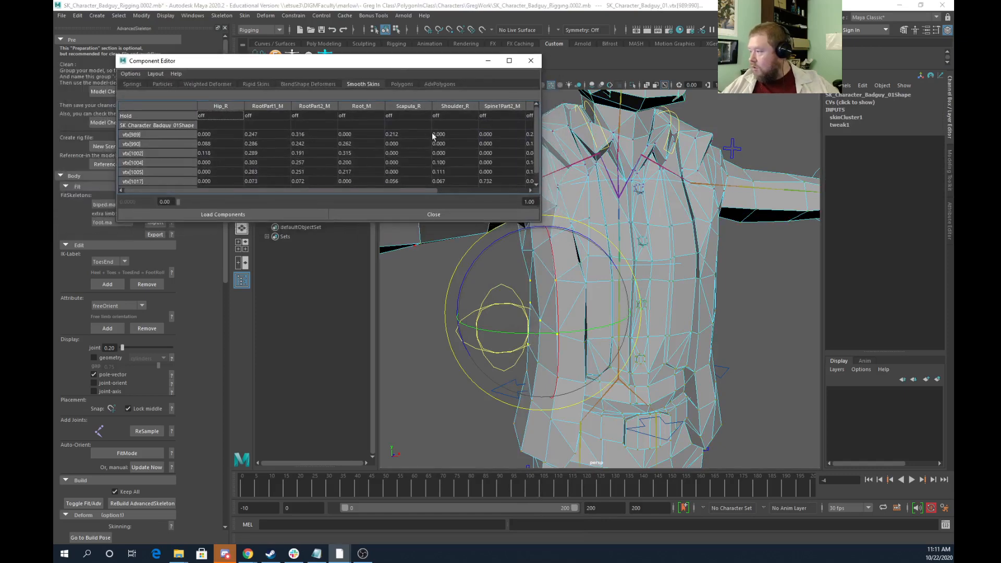
{"action": "left_click_drag", "start_coordinate": [447, 135], "coordinate": [465, 216]}
{"action": "type", "text": "0"}
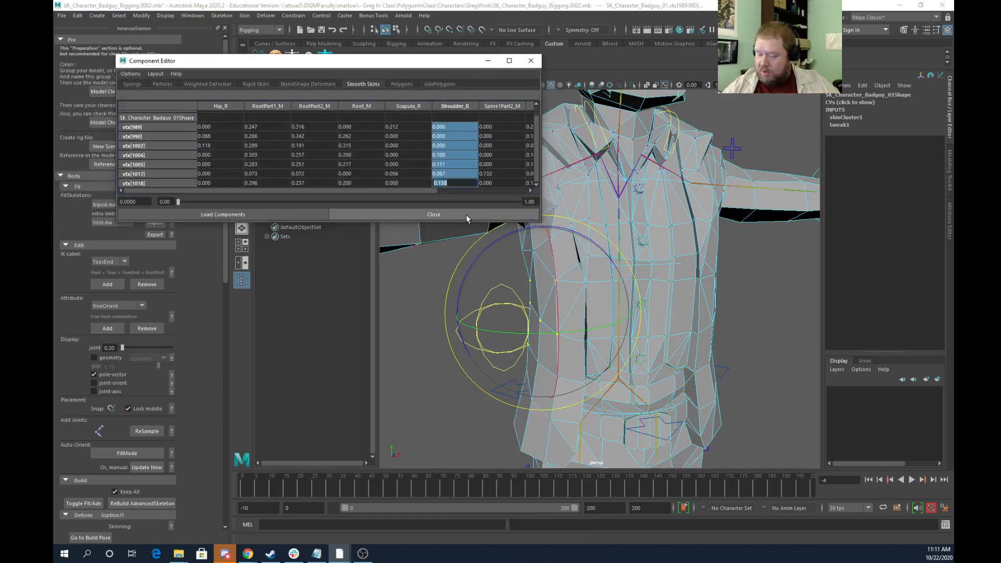
{"action": "key", "text": "Return"}
{"action": "left_click", "coordinate": [726, 275]}
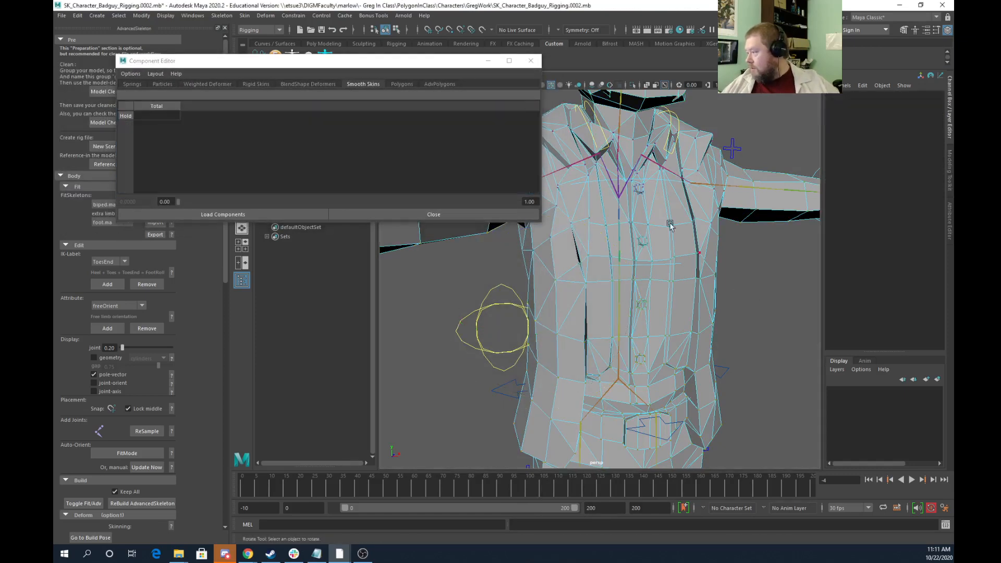
{"action": "left_click", "coordinate": [530, 60]}
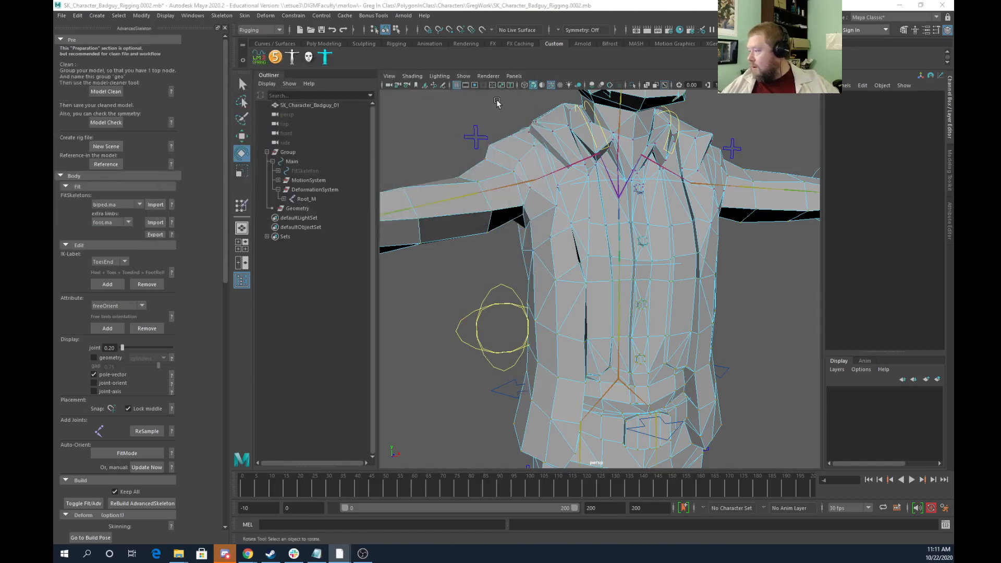
Return to object selection and lower the right arm by rotating the FK shoulder control to about -15, 45 and 18 degrees
{"action": "right_click_drag", "start_coordinate": [517, 145], "coordinate": [530, 130]}
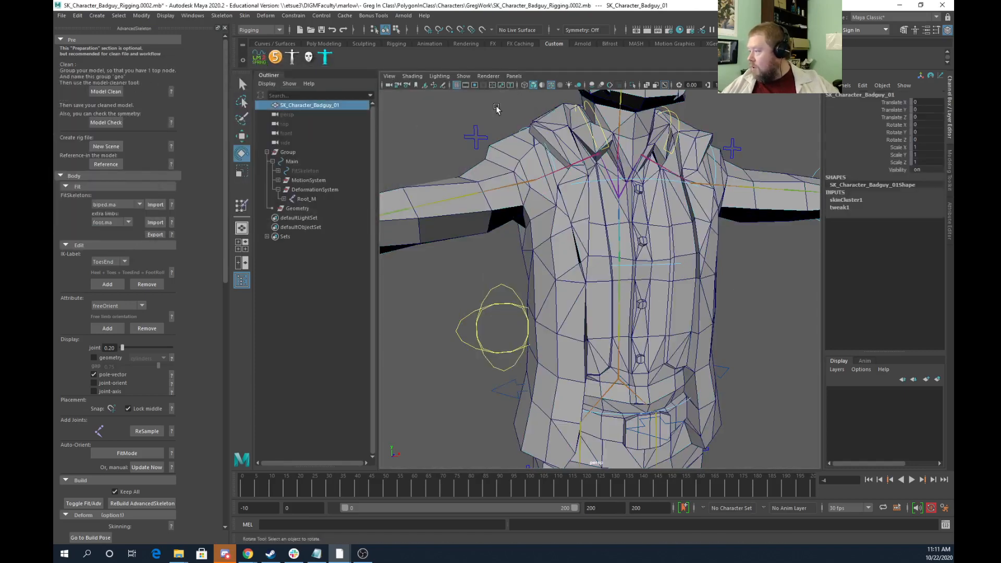
{"action": "left_click", "coordinate": [526, 128]}
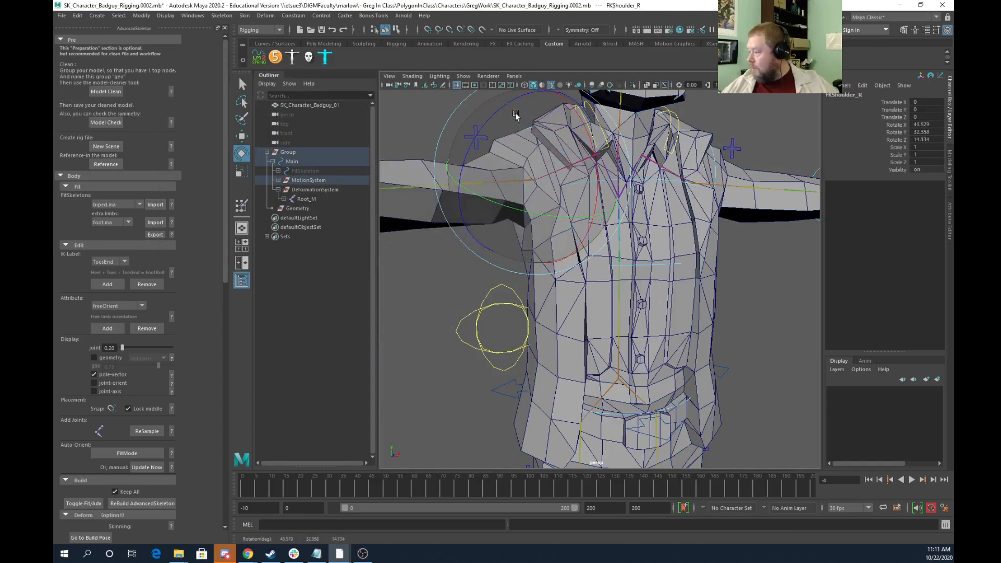
{"action": "left_click_drag", "start_coordinate": [525, 128], "coordinate": [536, 211]}
{"action": "scroll", "coordinate": [537, 234], "scroll_direction": "down", "scroll_amount": 3}
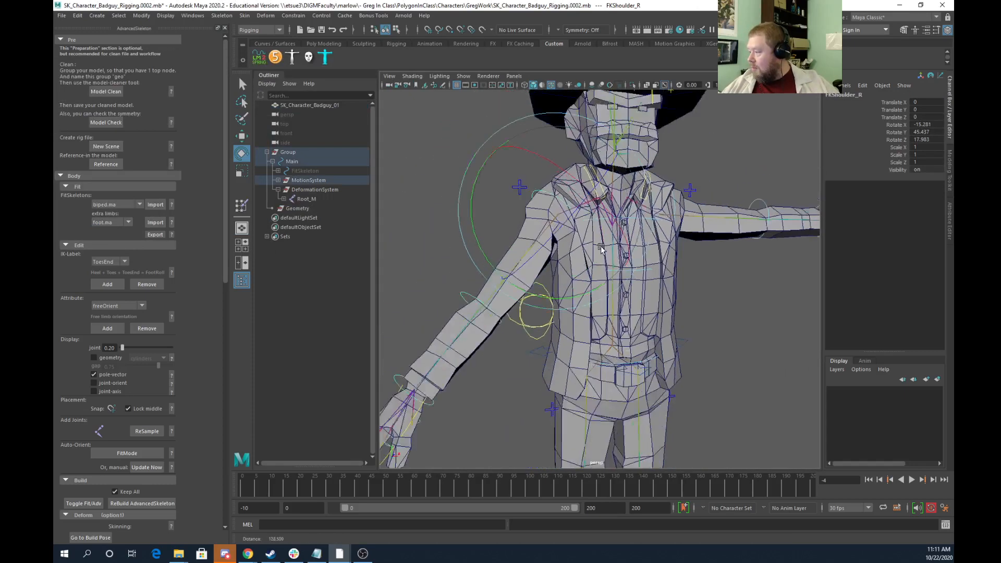
Bend the right FK elbow control about 88 degrees in Z to test the arm deformation
{"action": "left_click_drag", "start_coordinate": [542, 275], "coordinate": [586, 333], "text": "alt"}
{"action": "middle_click_drag", "start_coordinate": [586, 333], "coordinate": [502, 321], "text": "alt"}
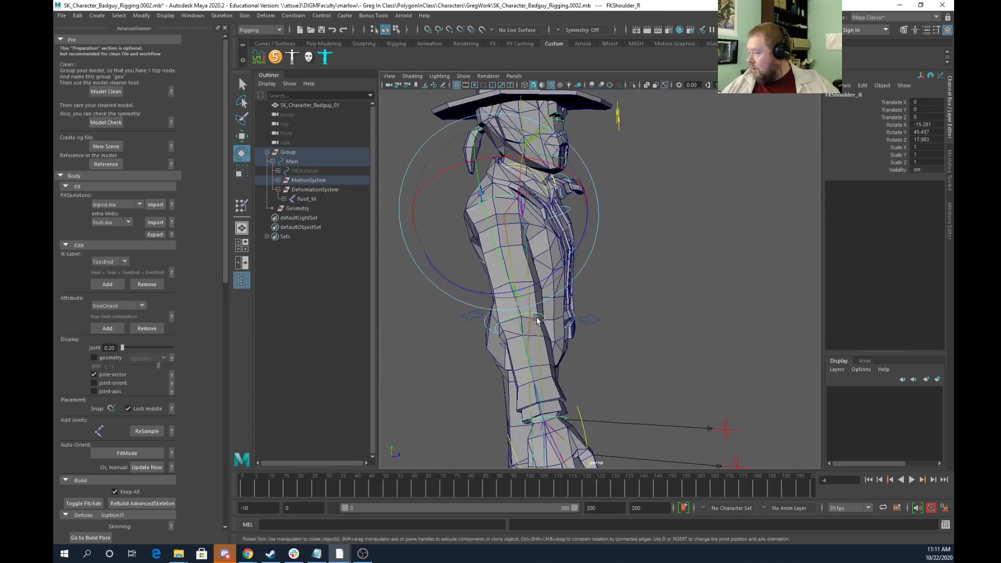
{"action": "left_click", "coordinate": [545, 316]}
{"action": "left_click_drag", "start_coordinate": [586, 372], "coordinate": [452, 297]}
{"action": "right_click_drag", "start_coordinate": [451, 297], "coordinate": [565, 299], "text": "alt"}
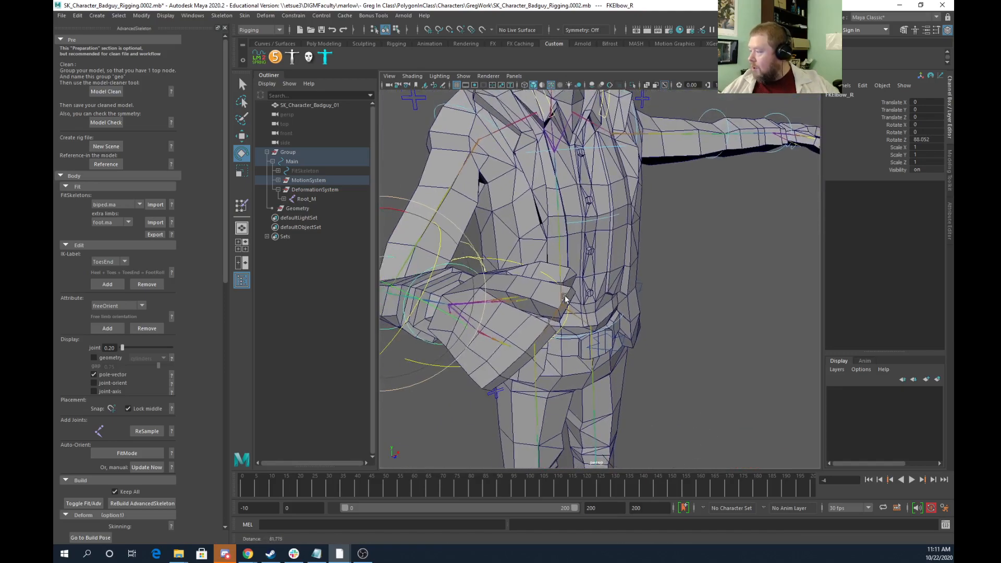
{"action": "middle_click_drag", "start_coordinate": [565, 299], "coordinate": [639, 363], "text": "alt"}
Restart Paint Skin Weights on the character mesh and view the ShoulderPart2_L, Shoulder_L and ShoulderPart1_L influences
{"action": "left_click", "coordinate": [553, 259]}
{"action": "right_click_drag", "start_coordinate": [558, 261], "coordinate": [511, 245]}
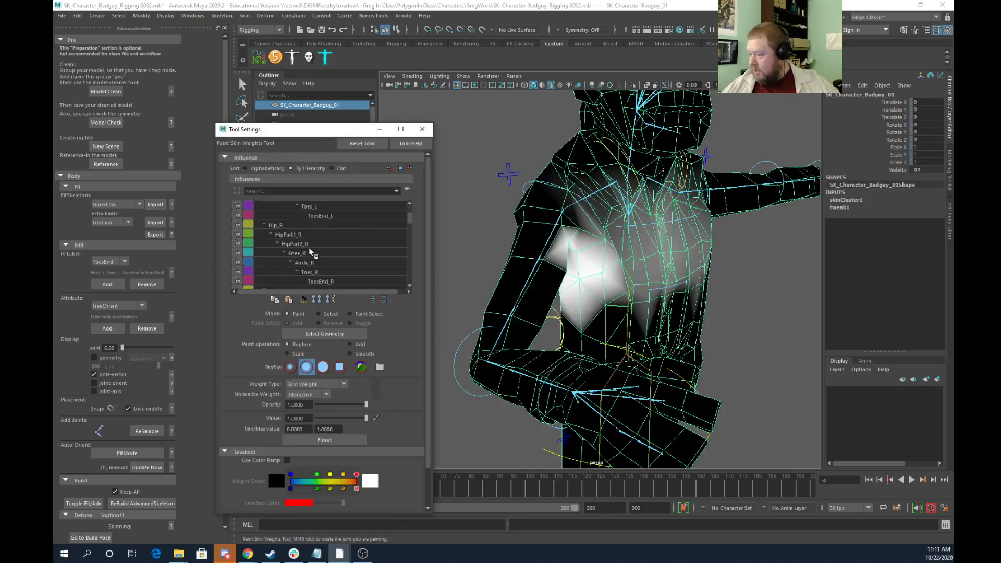
{"action": "scroll", "coordinate": [310, 253], "scroll_direction": "down", "scroll_amount": 5}
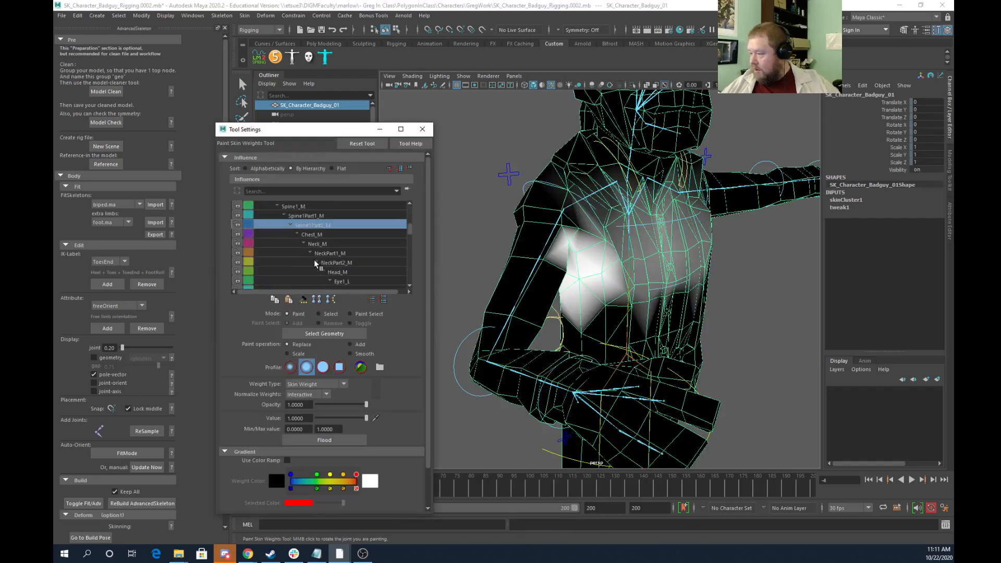
{"action": "scroll", "coordinate": [314, 258], "scroll_direction": "down", "scroll_amount": 3}
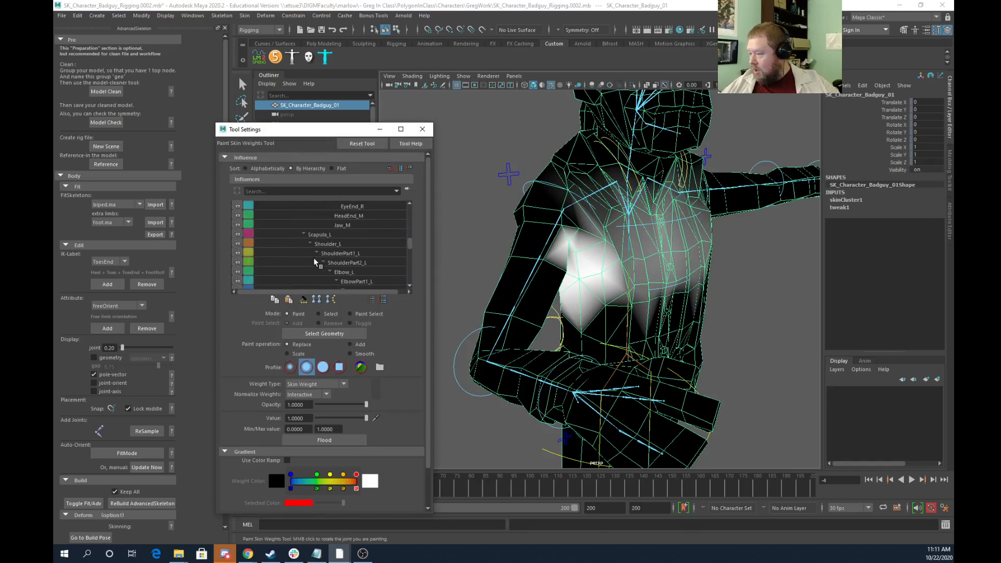
{"action": "left_click", "coordinate": [353, 262]}
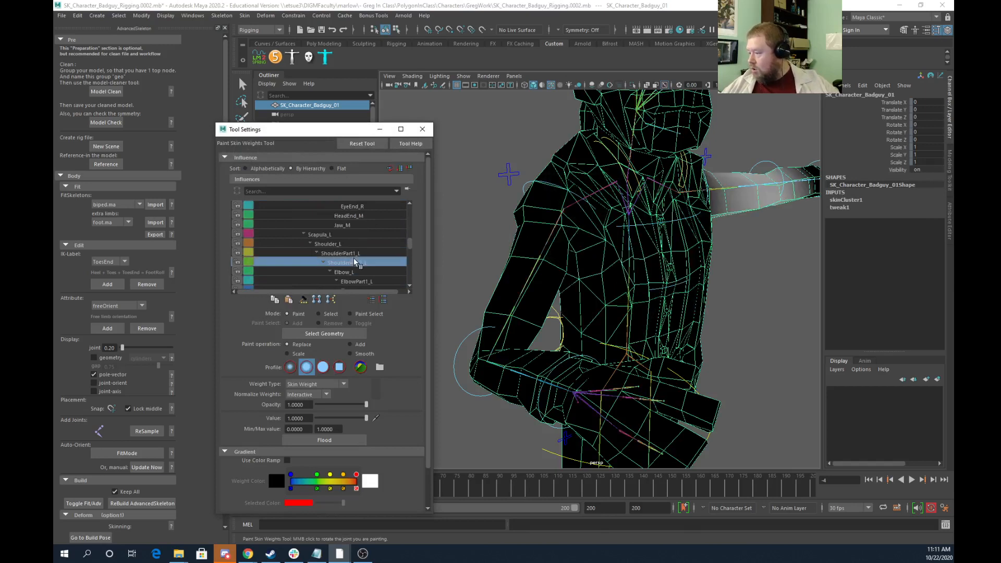
{"action": "left_click", "coordinate": [333, 243]}
{"action": "left_click", "coordinate": [342, 253]}
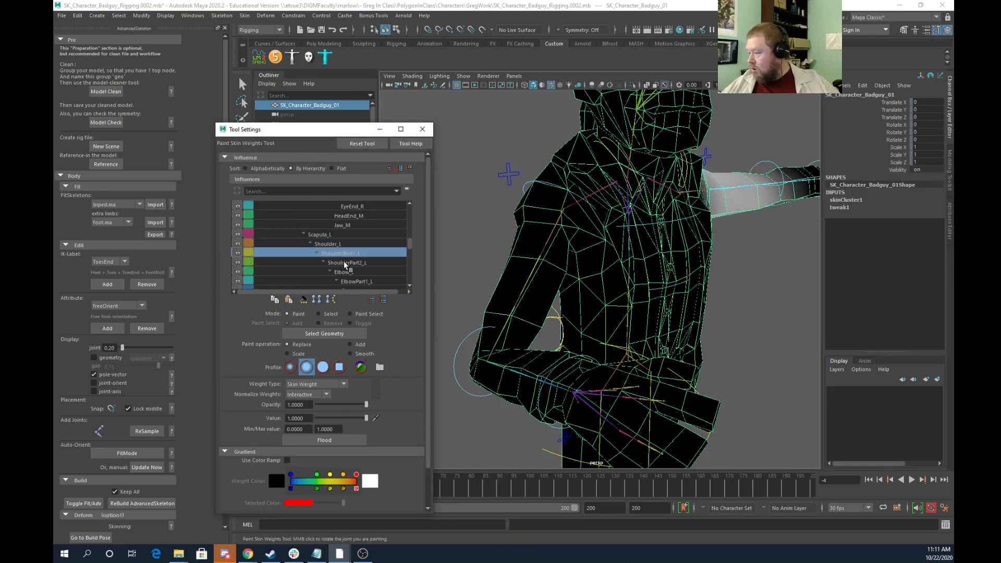
Examine the Shoulder_R and ShoulderPart1_R influences on the right upper arm
{"action": "scroll", "coordinate": [343, 261], "scroll_direction": "down", "scroll_amount": 8}
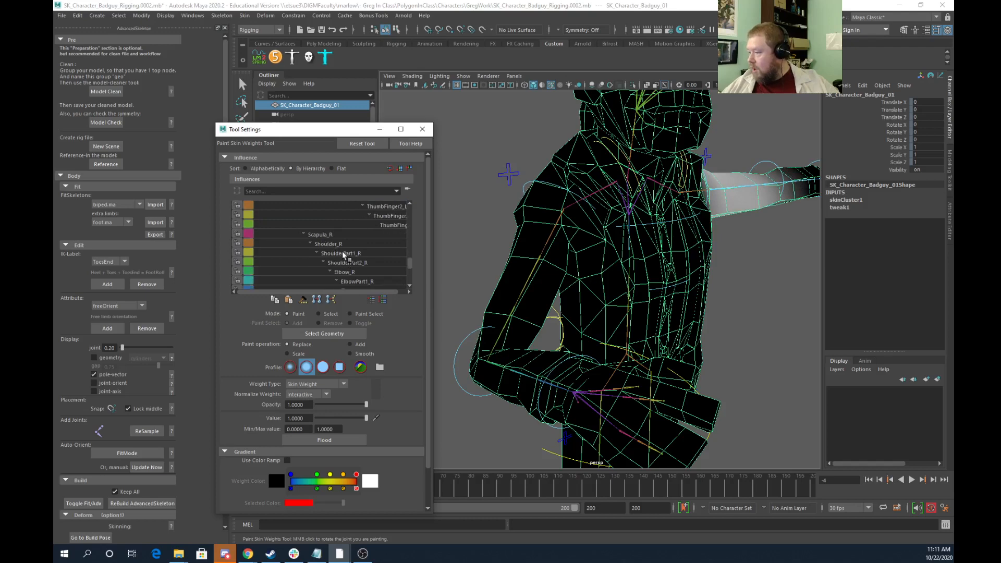
{"action": "left_click", "coordinate": [330, 243]}
{"action": "left_click", "coordinate": [340, 254]}
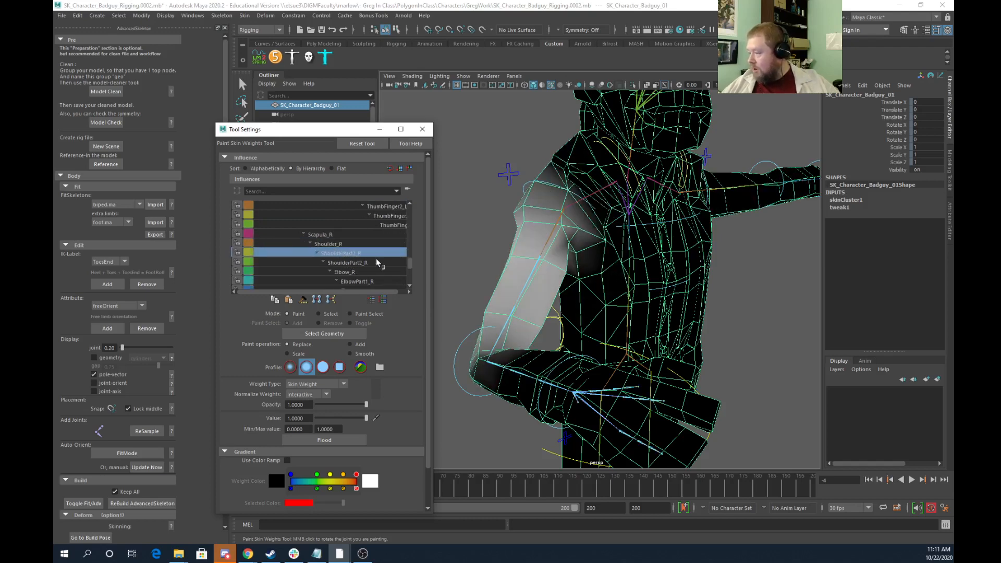
{"action": "left_click_drag", "start_coordinate": [563, 293], "coordinate": [472, 288], "text": "alt"}
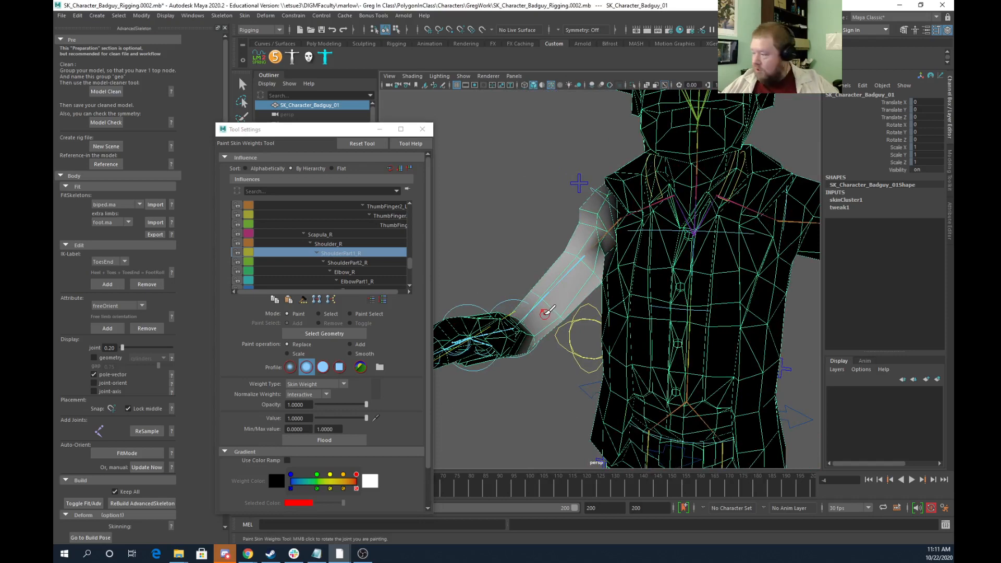
Select the vertex loops around the right upper arm and set their ElbowPart1_R and Elbow_R weights to 0 in the Component Editor
{"action": "key", "text": "w"}
{"action": "right_click_drag", "start_coordinate": [550, 313], "coordinate": [531, 295]}
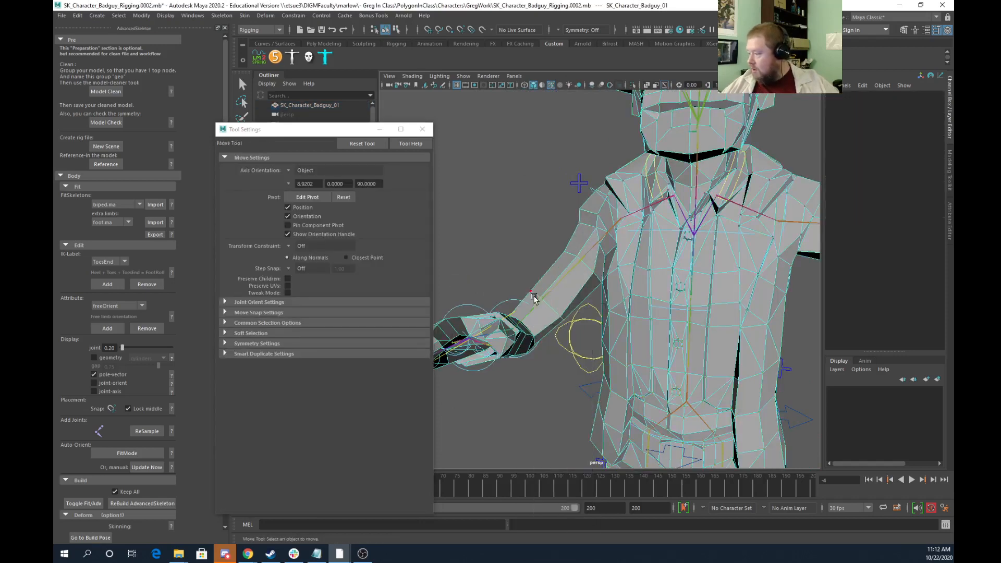
{"action": "left_click", "coordinate": [540, 297]}
{"action": "double_click", "coordinate": [562, 318], "text": "shift"}
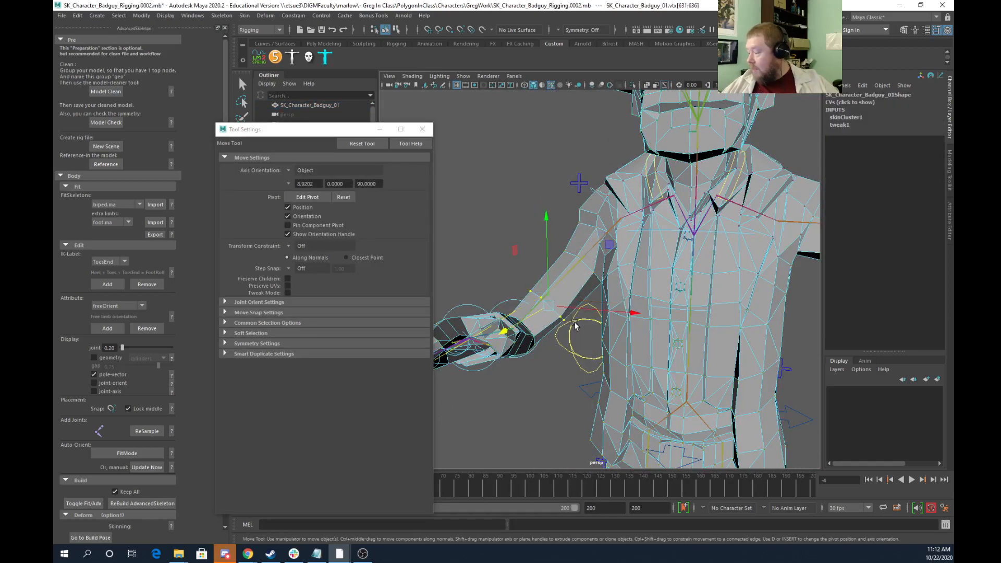
{"action": "double_click", "coordinate": [578, 256], "text": "shift"}
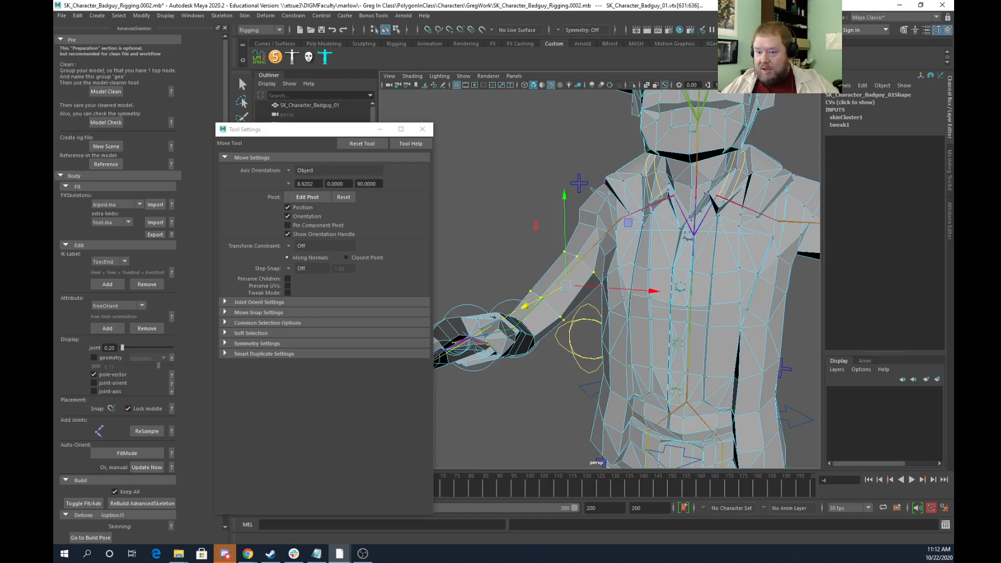
{"action": "left_click_drag", "start_coordinate": [55, 121], "coordinate": [365, 101]}
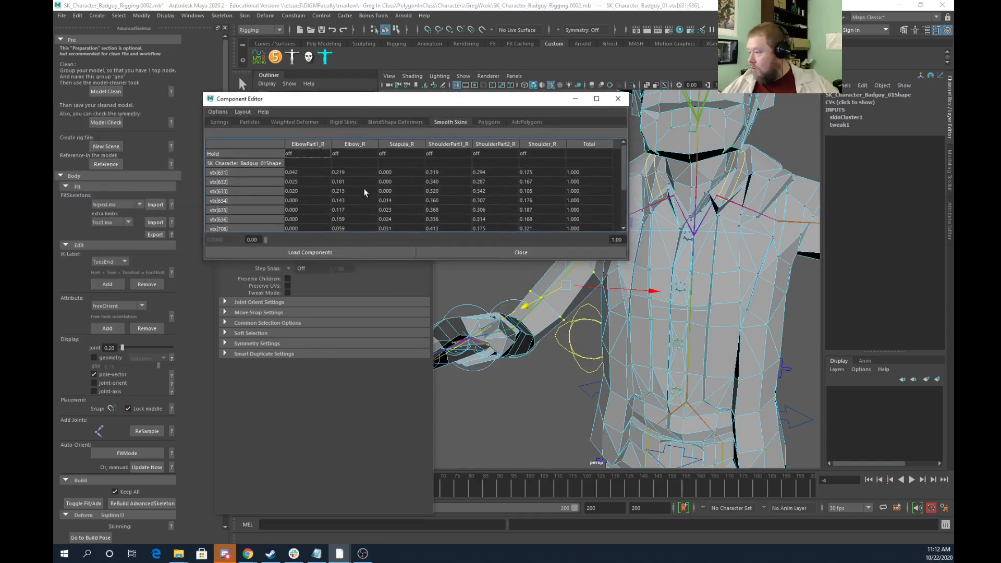
{"action": "left_click_drag", "start_coordinate": [297, 173], "coordinate": [357, 233]}
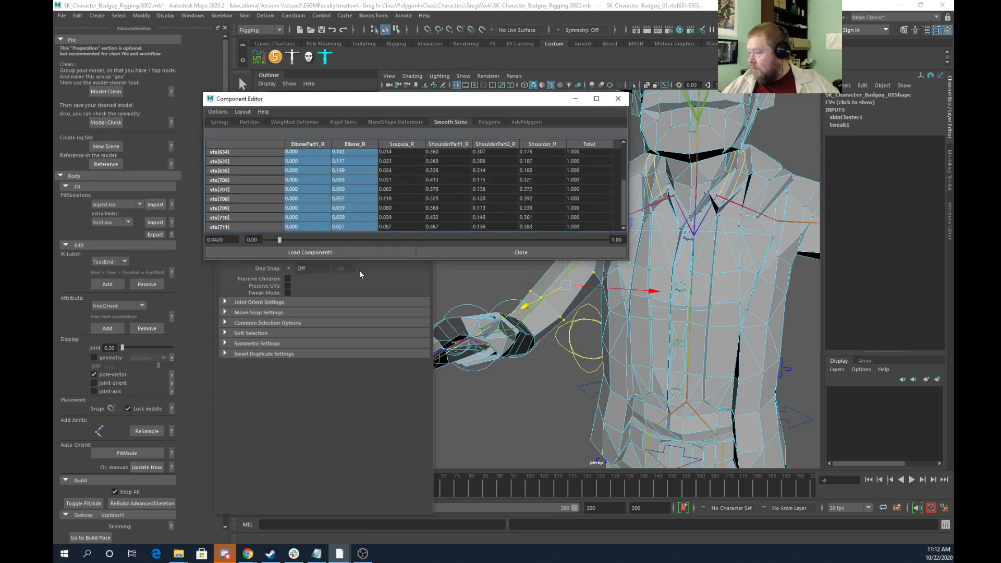
{"action": "type", "text": "0"}
{"action": "key", "text": "Return"}
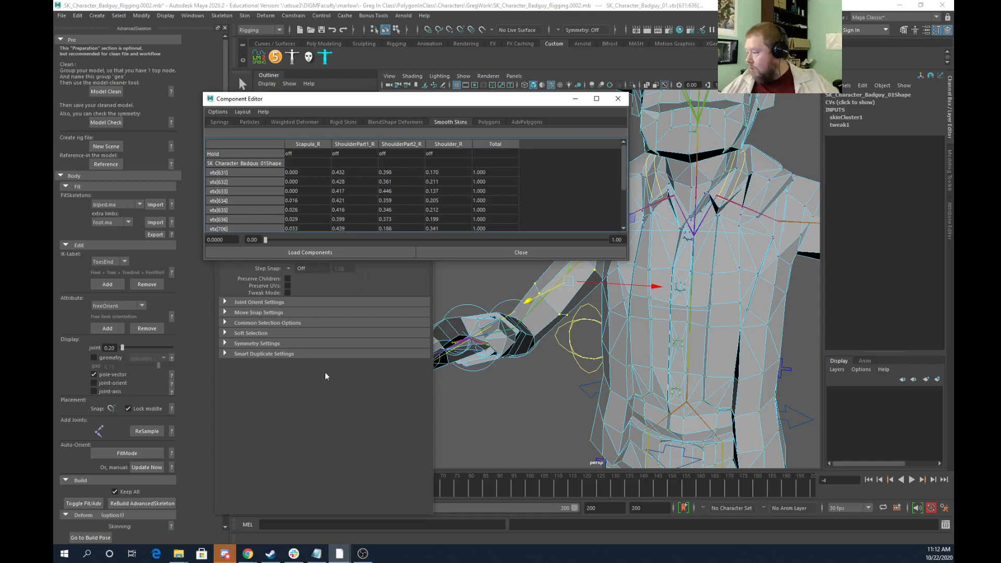
{"action": "left_click_drag", "start_coordinate": [484, 328], "coordinate": [731, 368], "text": "alt"}
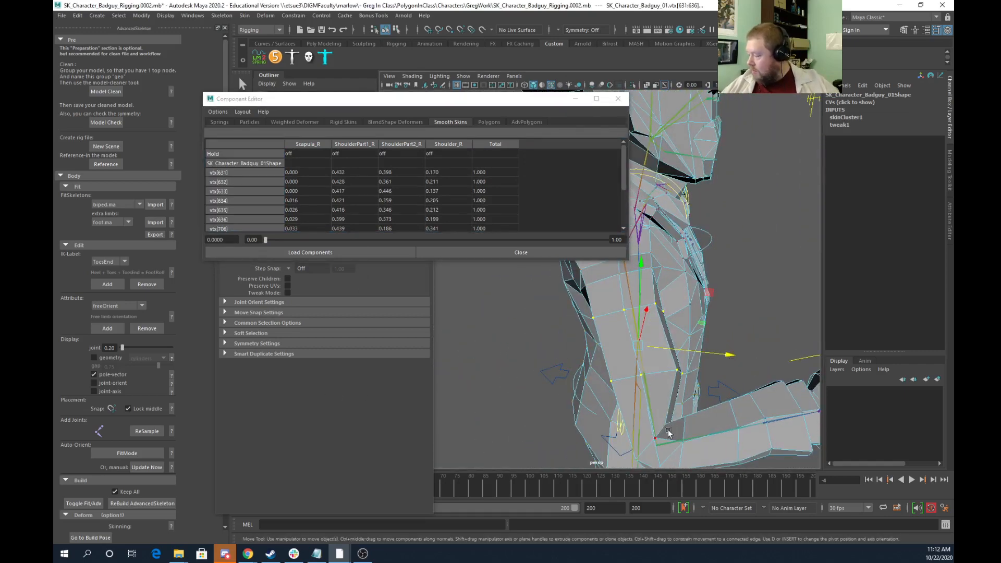
{"action": "left_click_drag", "start_coordinate": [668, 433], "coordinate": [689, 370], "text": "alt"}
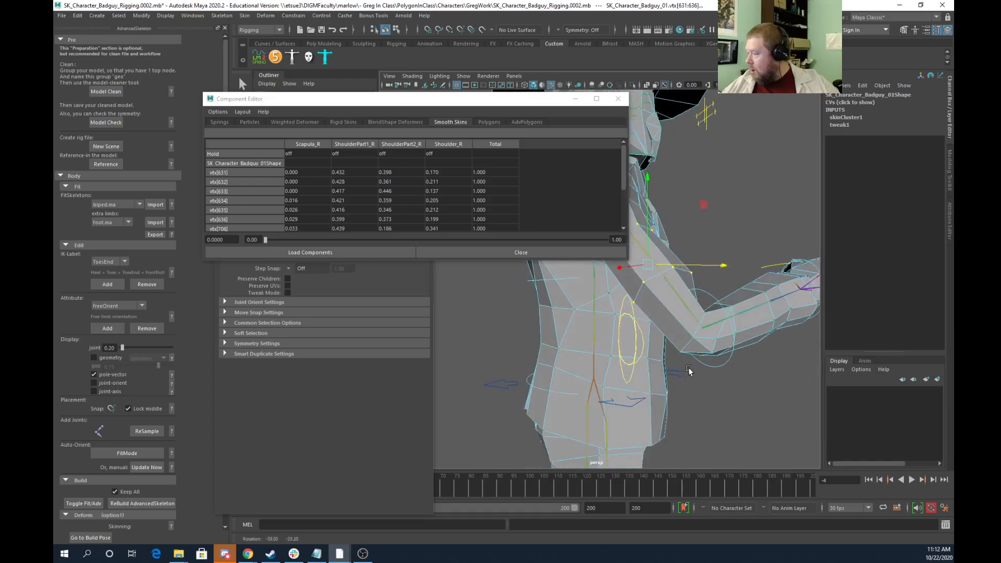
{"action": "left_click", "coordinate": [617, 98]}
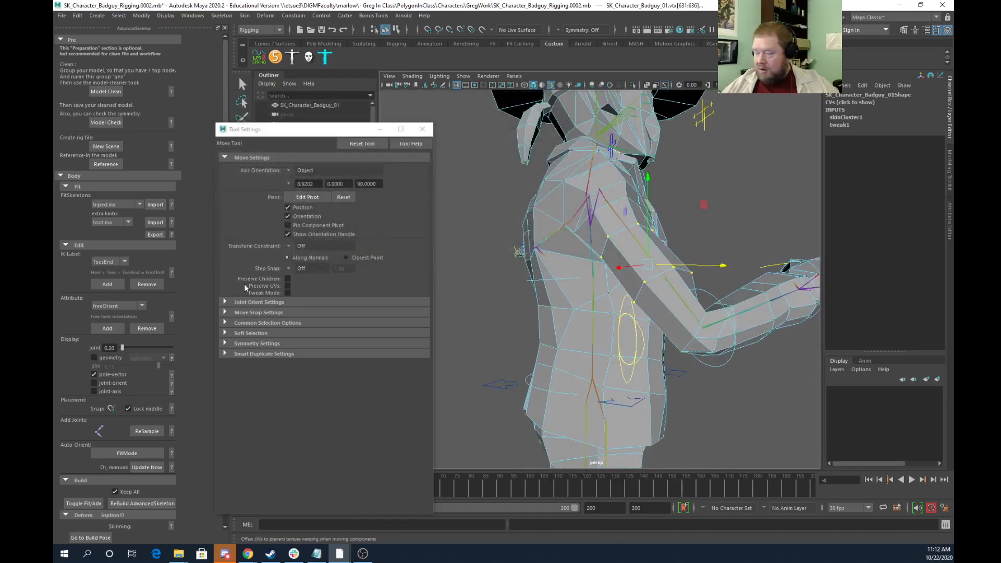
Return to object selection and restart Paint Skin Weights on the character mesh with the ShoulderPart1_R influence
{"action": "right_click_drag", "start_coordinate": [674, 273], "coordinate": [706, 255]}
{"action": "left_click", "coordinate": [733, 235]}
{"action": "left_click_drag", "start_coordinate": [696, 298], "coordinate": [647, 292], "text": "alt"}
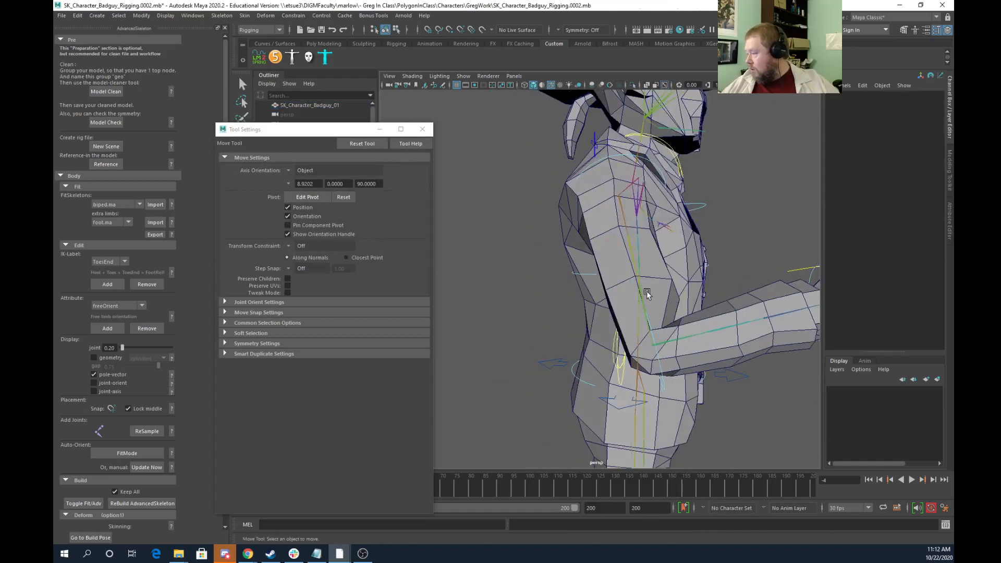
{"action": "left_click", "coordinate": [623, 279]}
{"action": "right_click_drag", "start_coordinate": [607, 260], "coordinate": [550, 240]}
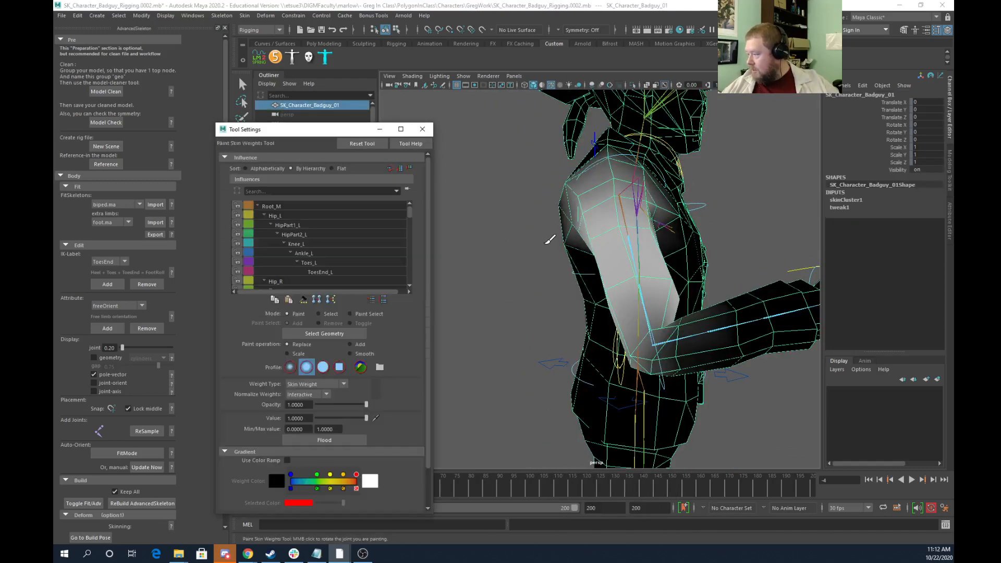
Switch weight painting to vertex selection, select the vertices around the right elbow, and set their ShoulderPart2_R weight to about 0.62
{"action": "left_click", "coordinate": [320, 313]}
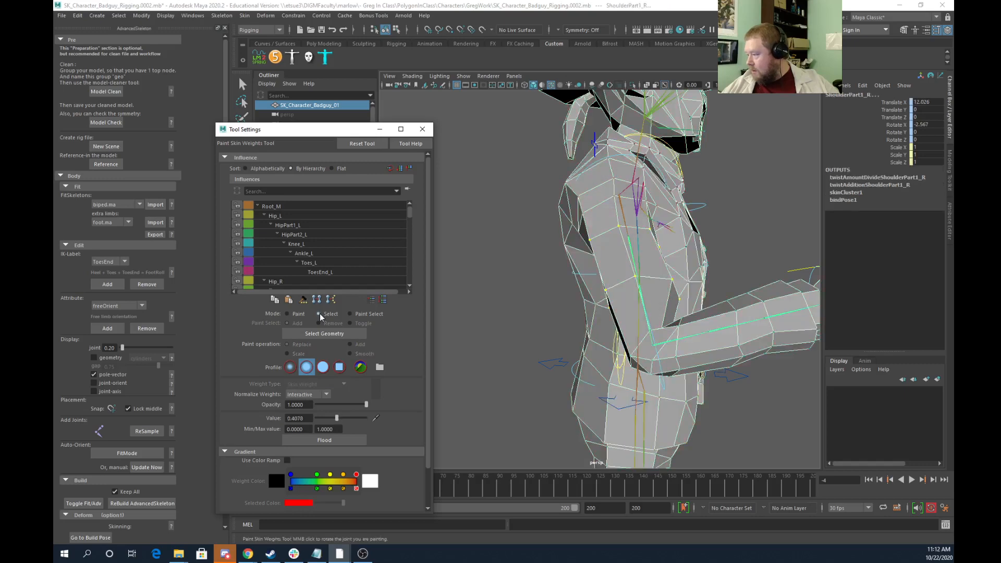
{"action": "left_click_drag", "start_coordinate": [604, 307], "coordinate": [517, 320], "text": "alt"}
{"action": "left_click", "coordinate": [504, 321]}
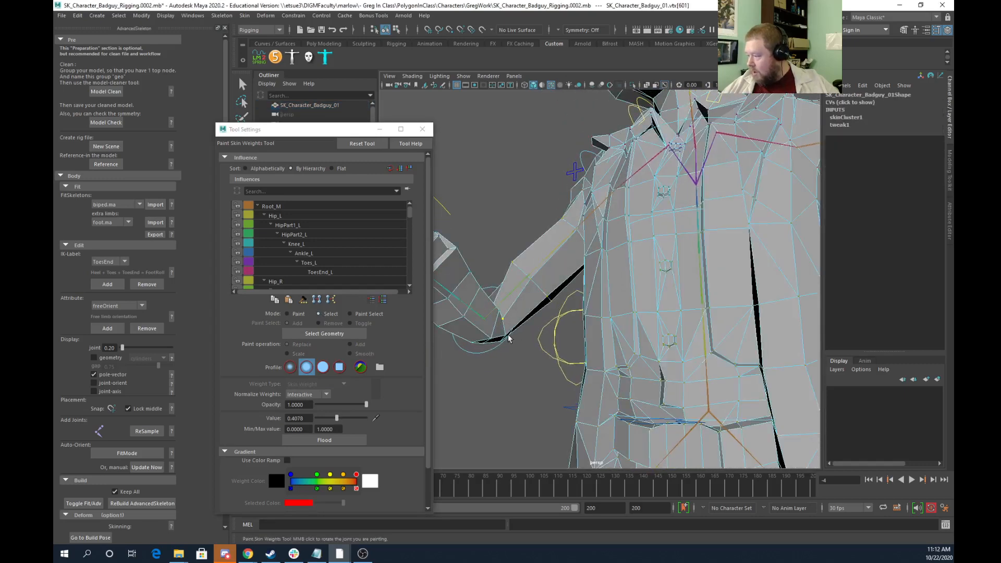
{"action": "left_click_drag", "start_coordinate": [508, 299], "coordinate": [479, 343], "text": "alt"}
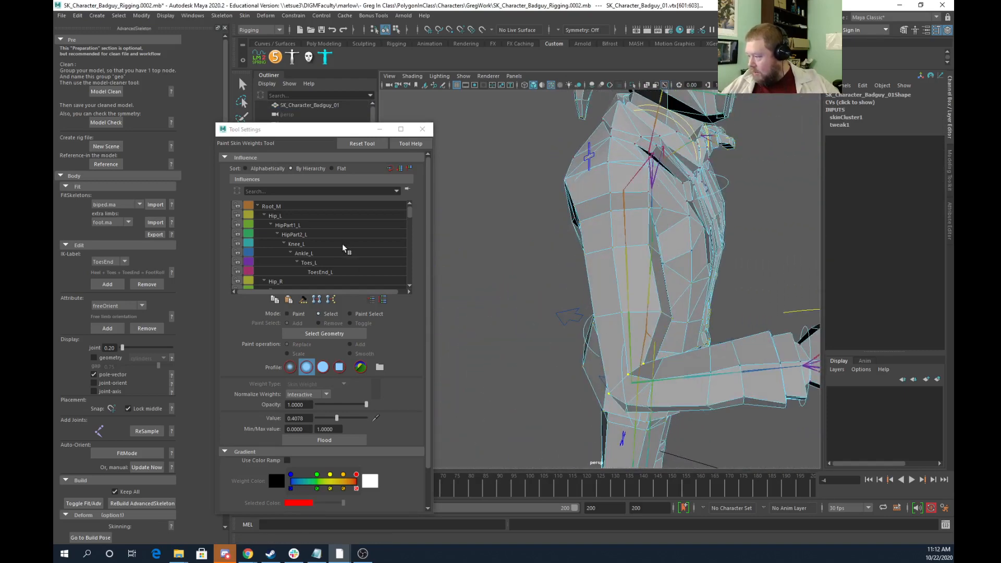
{"action": "scroll", "coordinate": [342, 244], "scroll_direction": "down", "scroll_amount": 3}
{"action": "scroll", "coordinate": [344, 249], "scroll_direction": "down", "scroll_amount": 5}
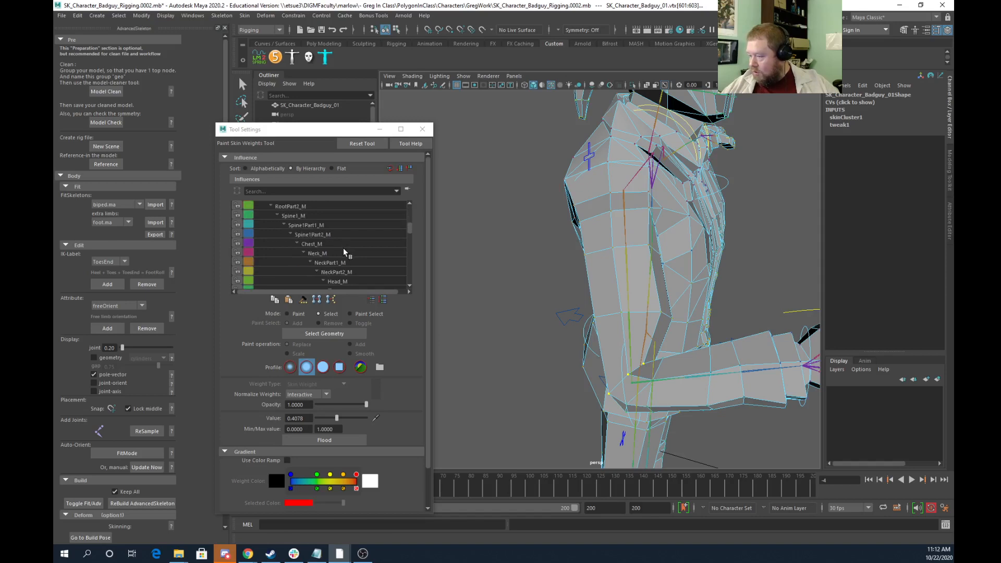
{"action": "scroll", "coordinate": [344, 254], "scroll_direction": "down", "scroll_amount": 6}
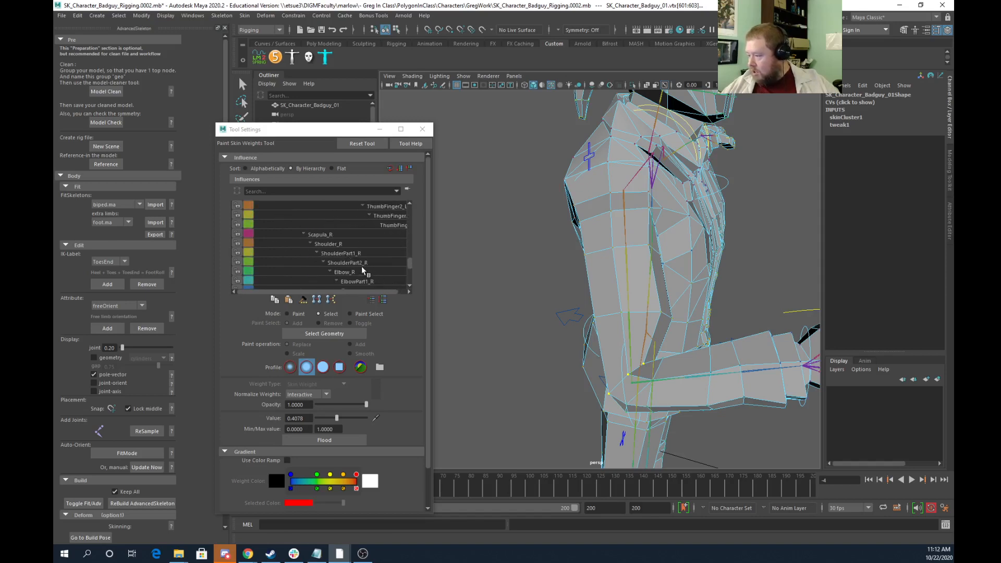
{"action": "left_click", "coordinate": [352, 262]}
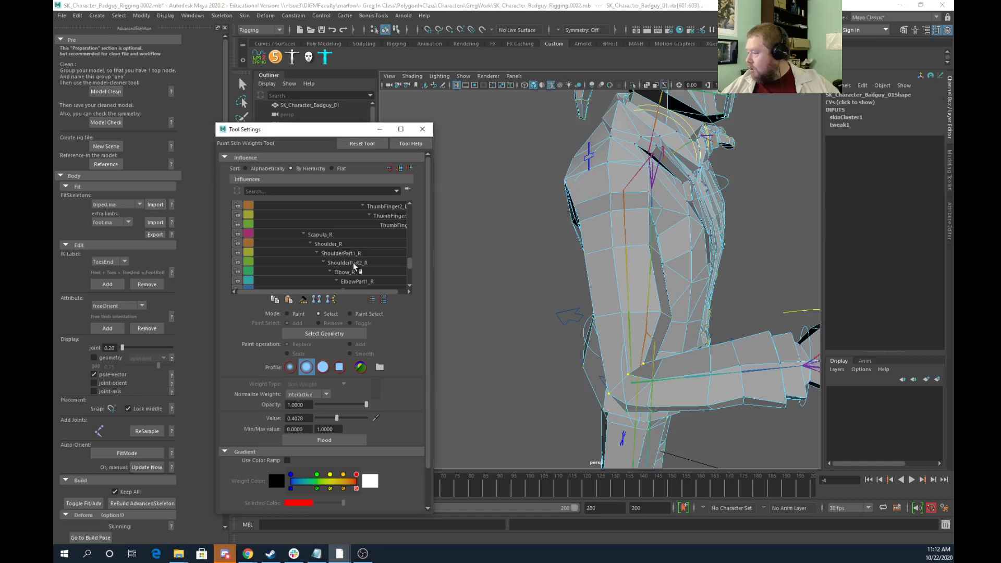
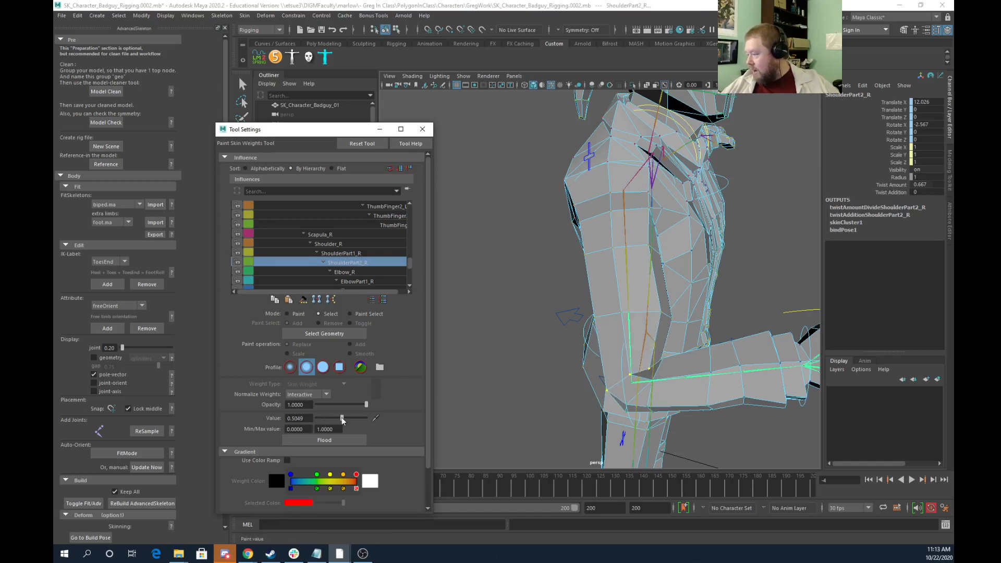
{"action": "left_click_drag", "start_coordinate": [333, 418], "coordinate": [347, 421]}
{"action": "left_click_drag", "start_coordinate": [339, 420], "coordinate": [348, 421]}
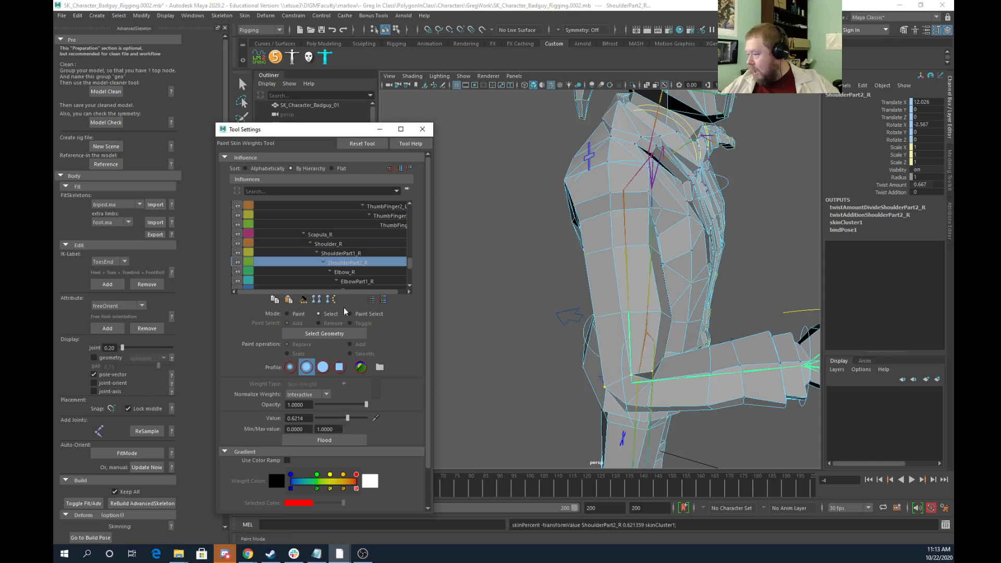
Set the Elbow_R weight of the selected right elbow vertices to about 0.25 and inspect the bend from several sides
{"action": "left_click", "coordinate": [345, 272]}
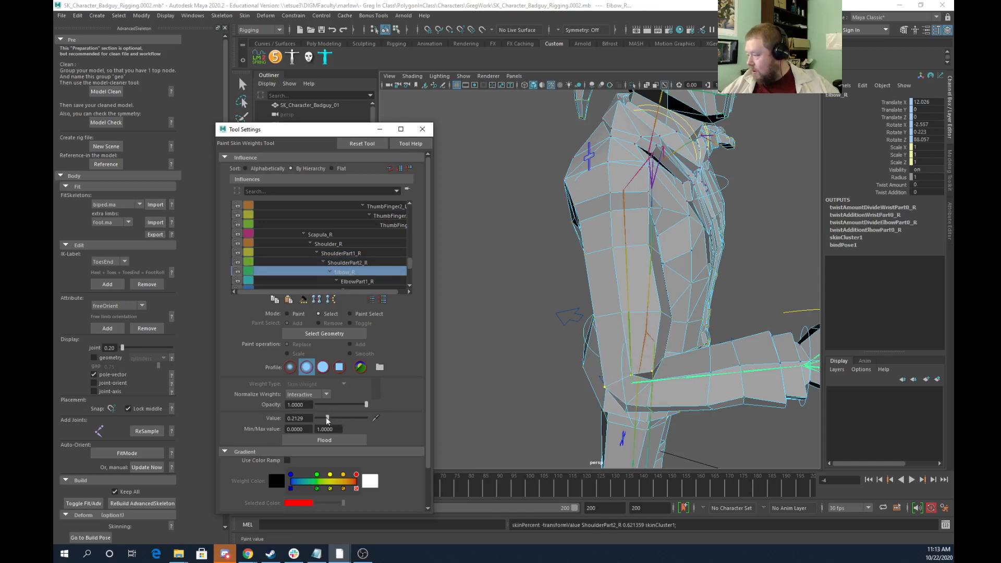
{"action": "left_click_drag", "start_coordinate": [327, 418], "coordinate": [330, 417]}
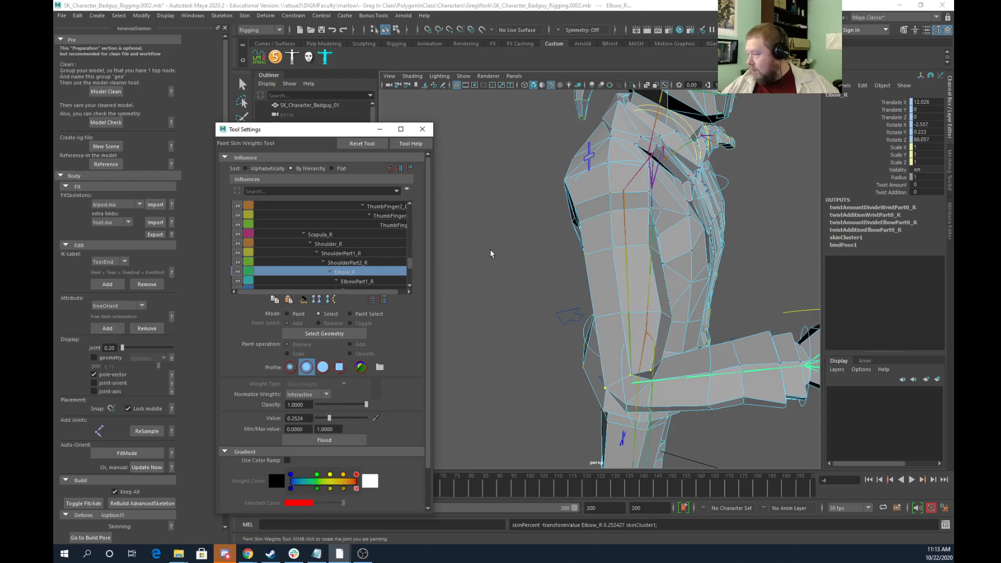
{"action": "left_click_drag", "start_coordinate": [689, 391], "coordinate": [639, 387], "text": "alt"}
{"action": "right_click_drag", "start_coordinate": [638, 386], "coordinate": [578, 358], "text": "alt"}
{"action": "mouse_move", "coordinate": [507, 347]}
{"action": "left_mouse_down", "text": "alt"}
{"action": "mouse_move", "coordinate": [646, 373]}
{"action": "mouse_move", "coordinate": [658, 355]}
{"action": "left_mouse_up", "text": "alt"}
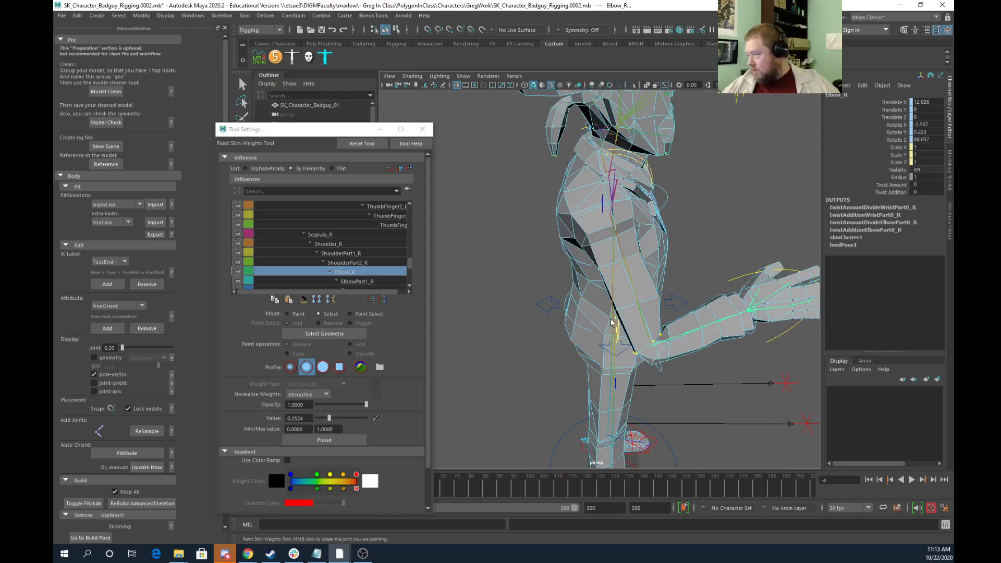
{"action": "left_click_drag", "start_coordinate": [675, 283], "coordinate": [740, 287], "text": "alt"}
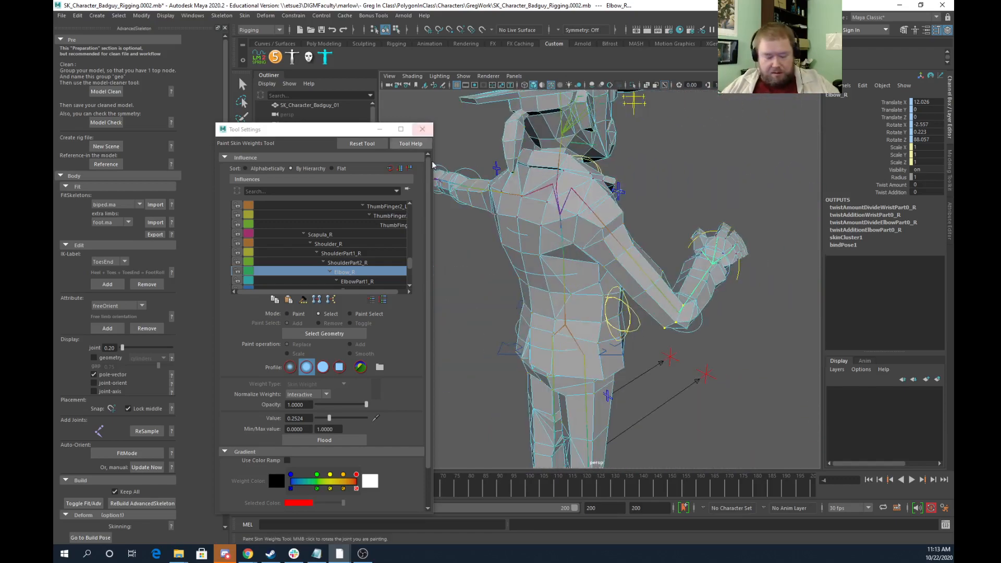
Switch weight editing back to Paint mode, leave it for the Move tool in object selection, and close the tool settings
{"action": "left_click", "coordinate": [295, 314]}
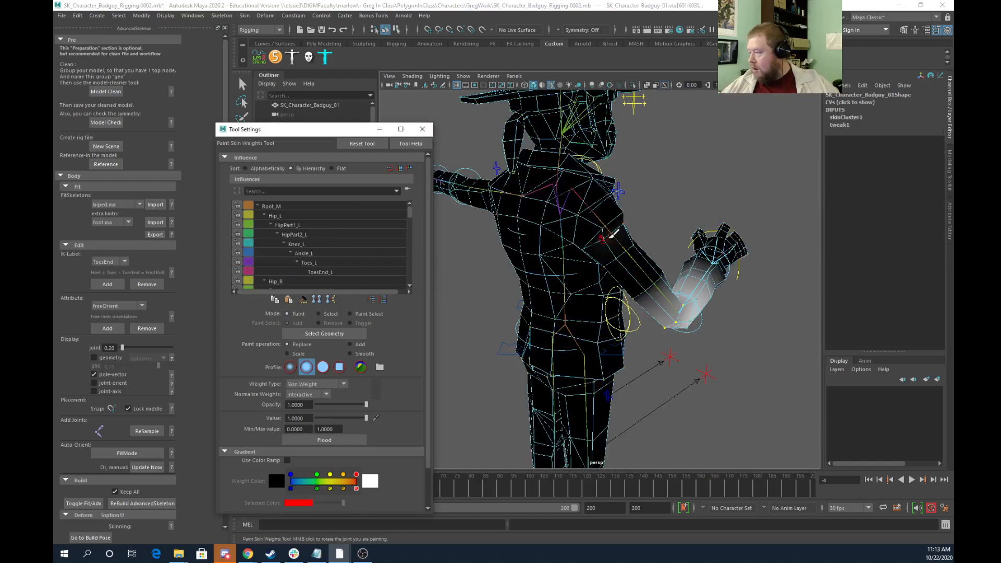
{"action": "key", "text": "w"}
{"action": "mouse_move", "coordinate": [627, 235]}
{"action": "right_mouse_down"}
{"action": "mouse_move", "coordinate": [672, 231]}
{"action": "mouse_move", "coordinate": [678, 170]}
{"action": "right_mouse_up"}
{"action": "left_click", "coordinate": [679, 171]}
{"action": "left_click_drag", "start_coordinate": [678, 171], "coordinate": [511, 148], "text": "alt"}
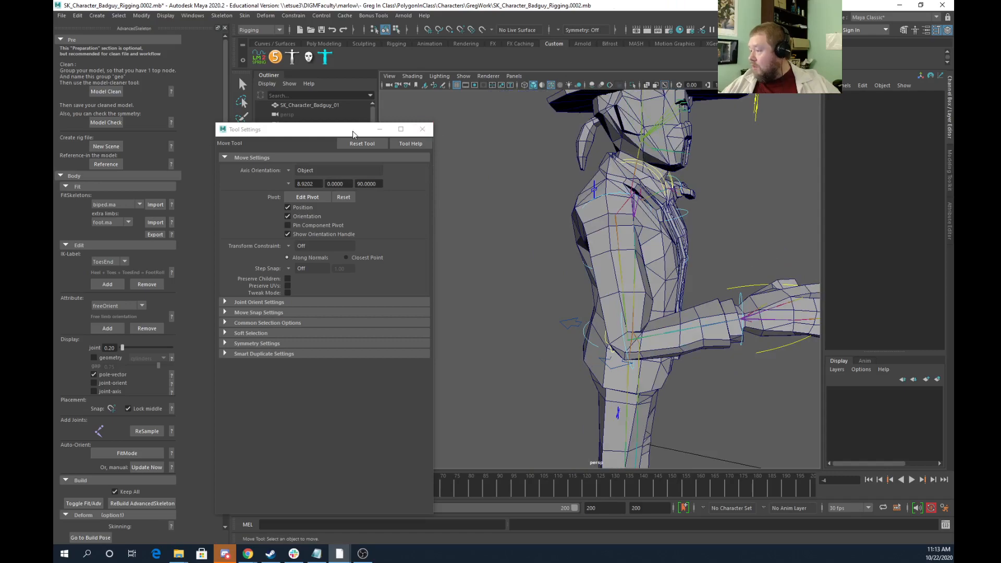
{"action": "left_click", "coordinate": [421, 131]}
Move the RootX_M hip control to about -38 in Y and -22.5 in Z to test the legs in a crouch
{"action": "left_click_drag", "start_coordinate": [573, 261], "coordinate": [560, 285], "text": "alt"}
{"action": "right_click_drag", "start_coordinate": [746, 330], "coordinate": [620, 299], "text": "alt"}
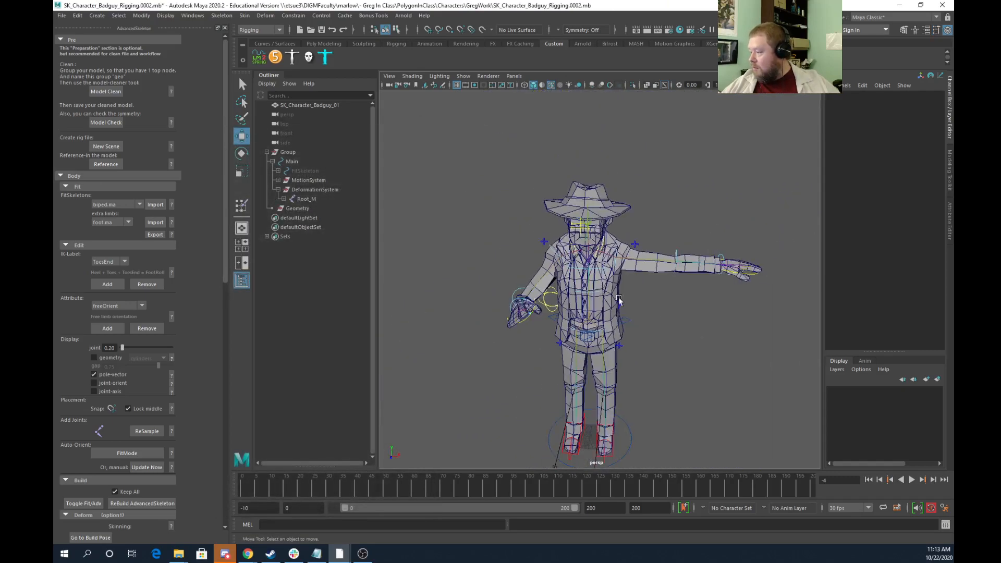
{"action": "left_click_drag", "start_coordinate": [621, 299], "coordinate": [511, 315], "text": "alt"}
{"action": "left_click_drag", "start_coordinate": [628, 320], "coordinate": [583, 377], "text": "alt"}
{"action": "left_click", "coordinate": [625, 320]}
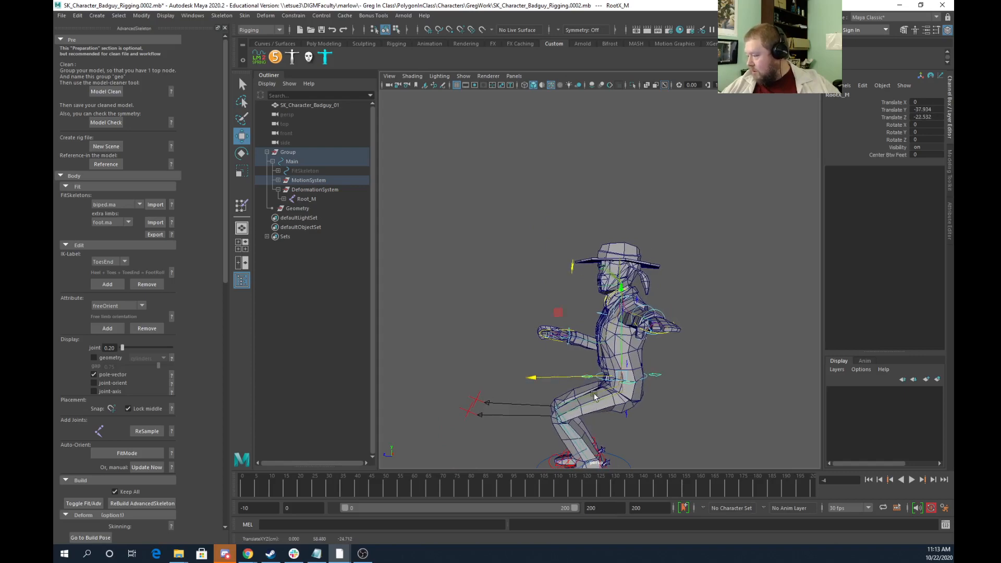
{"action": "middle_click_drag", "start_coordinate": [594, 397], "coordinate": [595, 302], "text": "alt"}
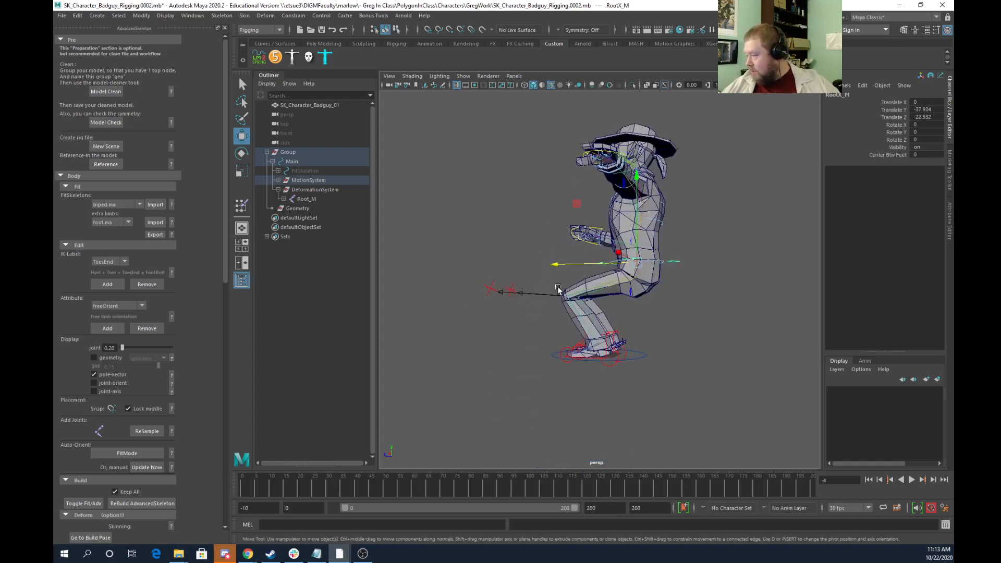
{"action": "left_click_drag", "start_coordinate": [558, 290], "coordinate": [513, 282], "text": "alt"}
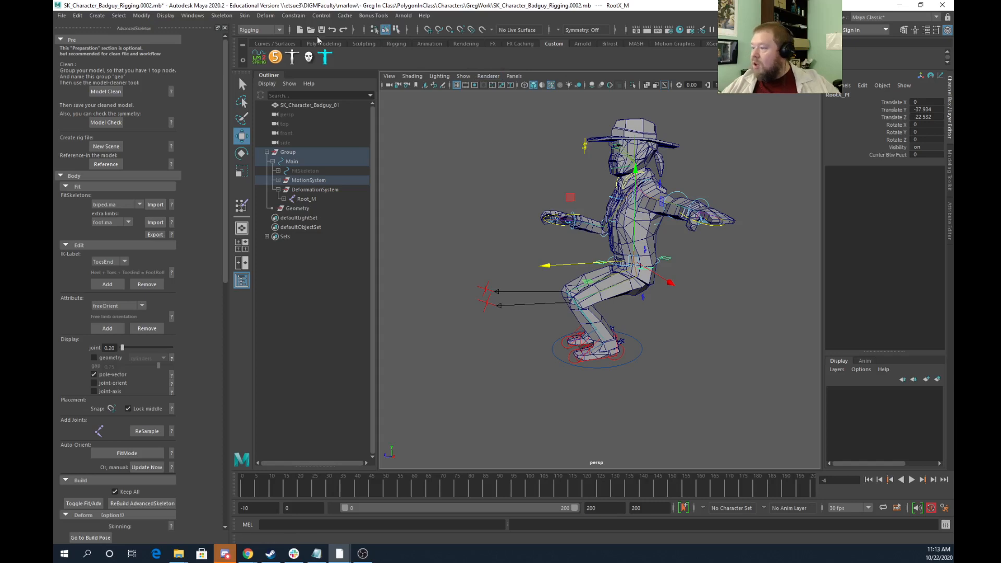
Apply a Delta Mush deformer to the character mesh
{"action": "left_click", "coordinate": [266, 16]}
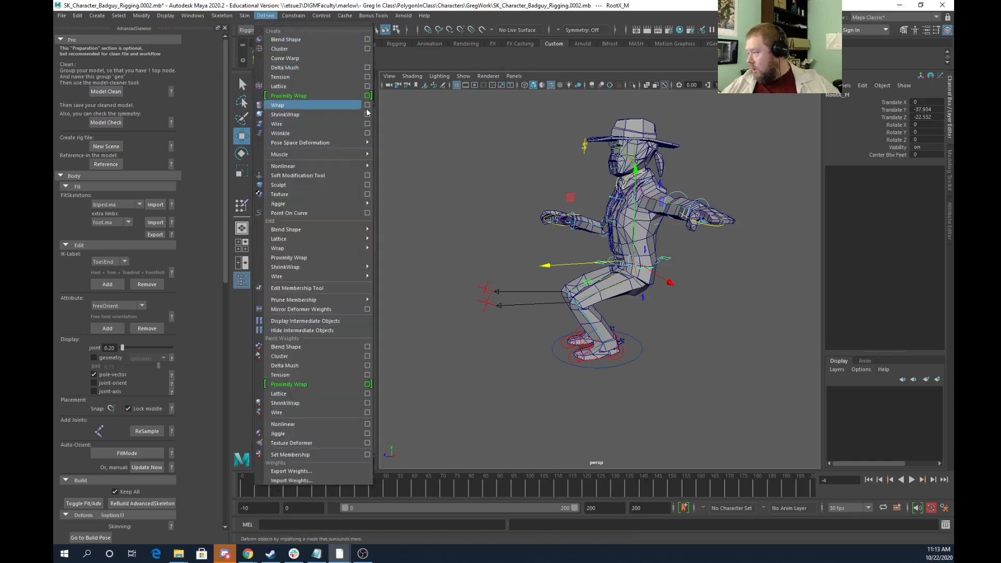
{"action": "left_click", "coordinate": [605, 275]}
{"action": "left_click", "coordinate": [646, 233]}
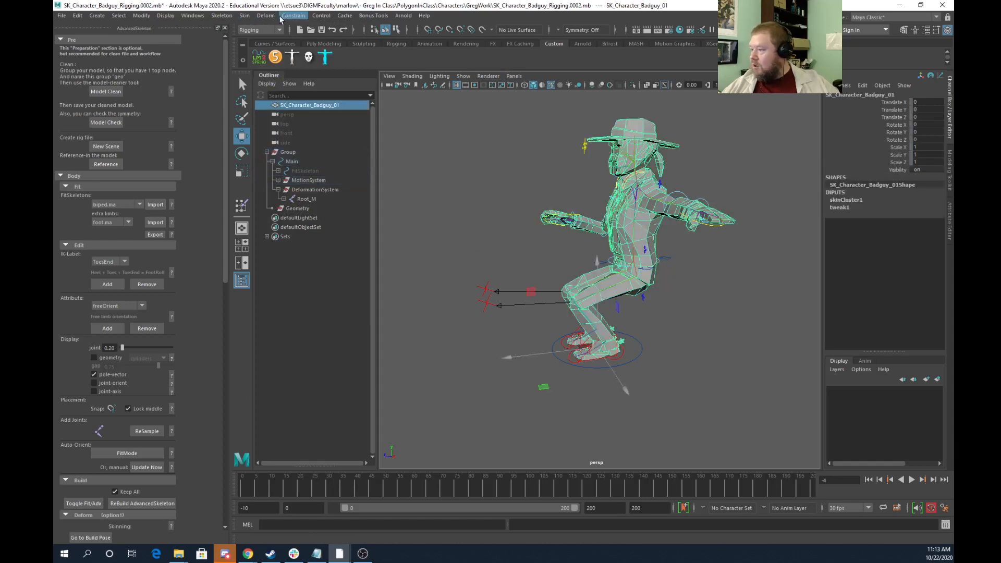
{"action": "left_click", "coordinate": [266, 16]}
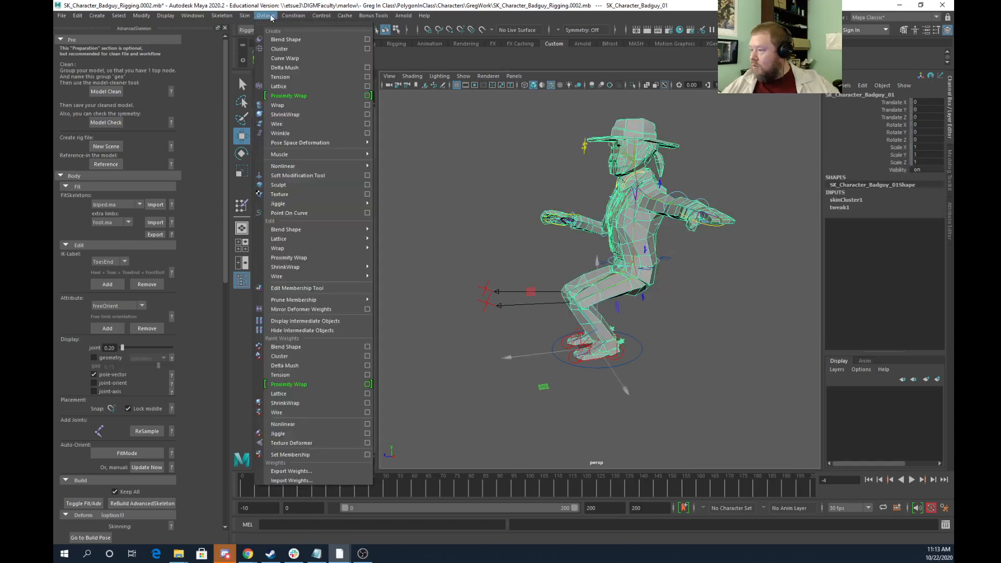
{"action": "left_click", "coordinate": [291, 69]}
Scrub the Delta Mush envelope and compare its effect on the character's bent elbow and crouched legs
{"action": "left_click_drag", "start_coordinate": [646, 243], "coordinate": [660, 320], "text": "alt"}
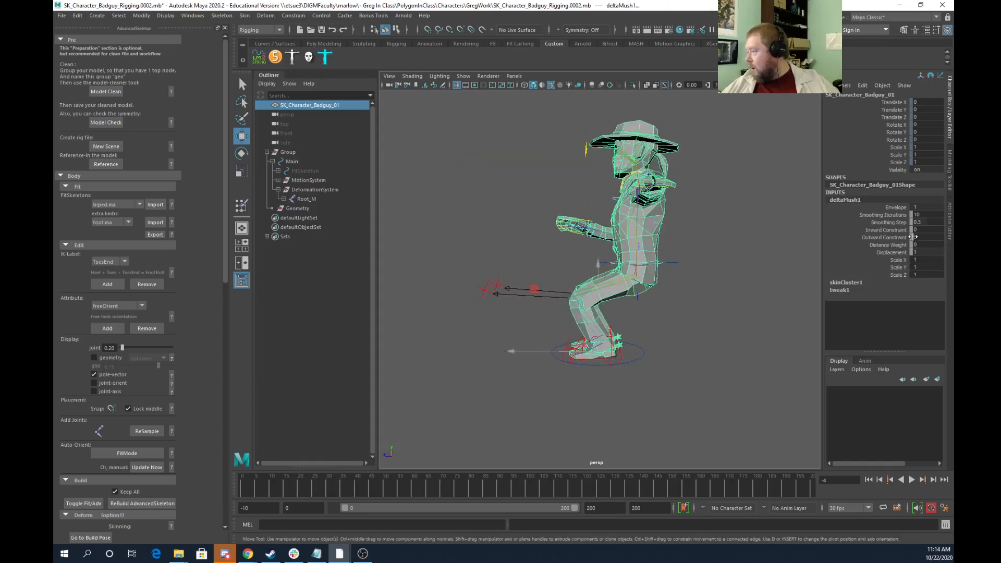
{"action": "left_click", "coordinate": [897, 208]}
{"action": "middle_click_drag", "start_coordinate": [786, 287], "coordinate": [838, 290]}
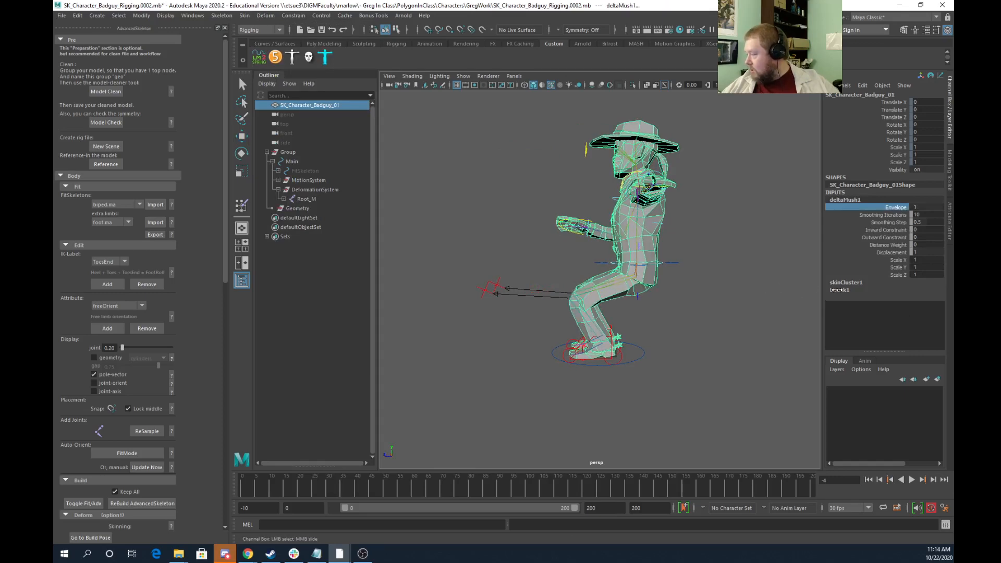
{"action": "left_click_drag", "start_coordinate": [673, 288], "coordinate": [682, 307], "text": "alt"}
{"action": "middle_click_drag", "start_coordinate": [601, 293], "coordinate": [640, 287], "text": "alt"}
{"action": "right_click_drag", "start_coordinate": [640, 286], "coordinate": [719, 306], "text": "alt"}
{"action": "mouse_move", "coordinate": [719, 306]}
{"action": "middle_mouse_down"}
{"action": "mouse_move", "coordinate": [686, 306]}
{"action": "mouse_move", "coordinate": [727, 304]}
{"action": "middle_mouse_up"}
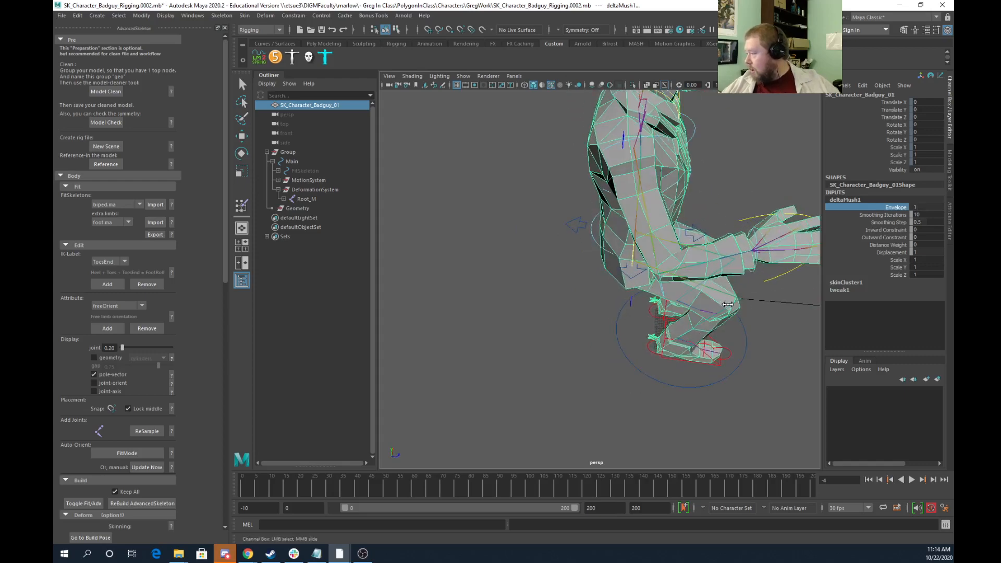
Try moving the AimEye1_M control in front of the character's face, and undo the test
{"action": "left_click_drag", "start_coordinate": [722, 314], "coordinate": [886, 340], "text": "alt"}
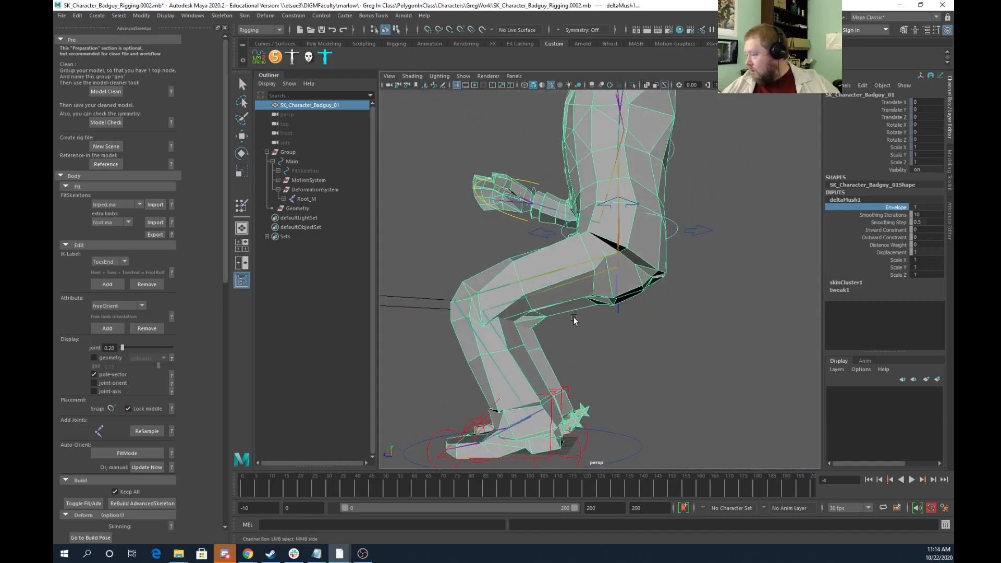
{"action": "right_click_drag", "start_coordinate": [719, 339], "coordinate": [620, 304], "text": "alt"}
{"action": "left_click_drag", "start_coordinate": [619, 303], "coordinate": [683, 248], "text": "alt"}
{"action": "middle_click_drag", "start_coordinate": [675, 242], "coordinate": [667, 294], "text": "alt"}
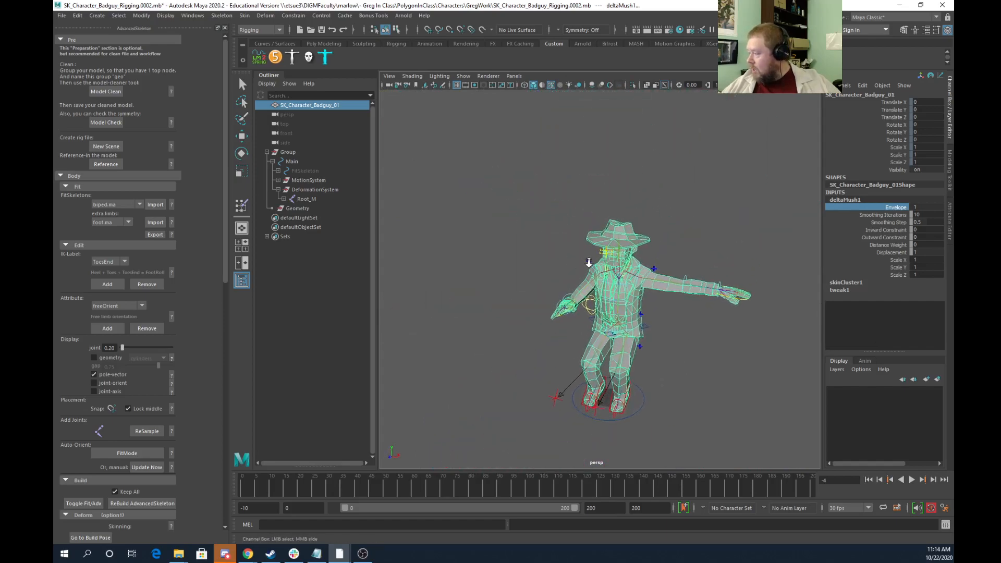
{"action": "right_click_drag", "start_coordinate": [588, 261], "coordinate": [720, 297], "text": "alt"}
{"action": "left_click_drag", "start_coordinate": [720, 297], "coordinate": [608, 219], "text": "alt"}
{"action": "left_click", "coordinate": [558, 167]}
{"action": "key", "text": "w"}
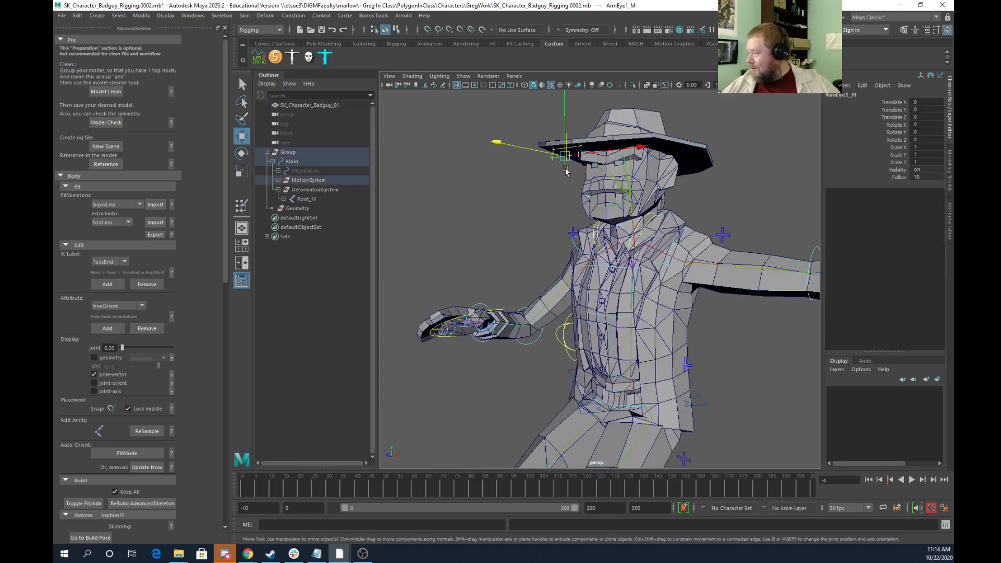
{"action": "left_click_drag", "start_coordinate": [563, 149], "coordinate": [566, 172]}
{"action": "key", "text": "ctrl+z"}
Try raising the AimEye_M control to test how the eyes and hat brim react, and undo the moves
{"action": "left_click", "coordinate": [573, 136]}
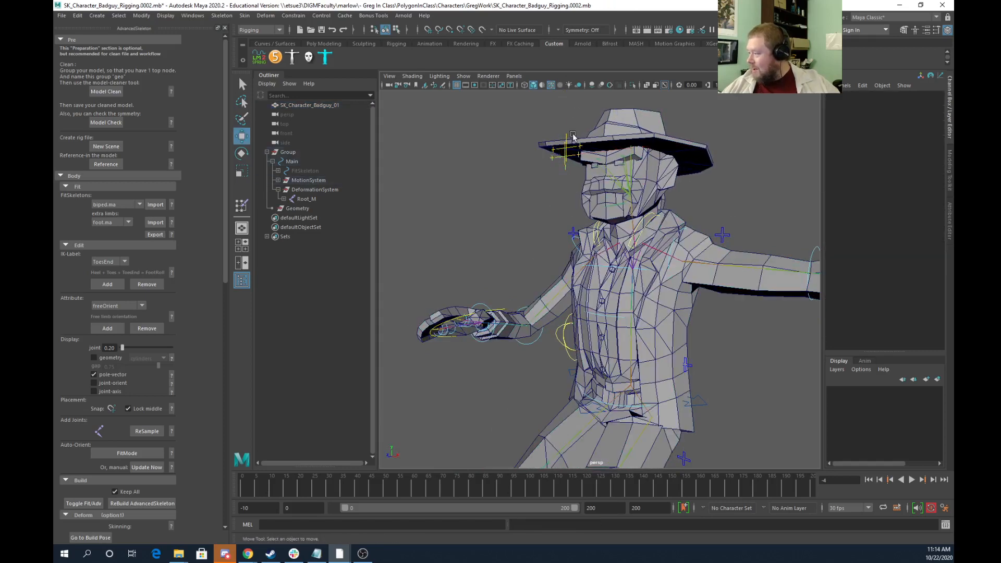
{"action": "left_click", "coordinate": [567, 136]}
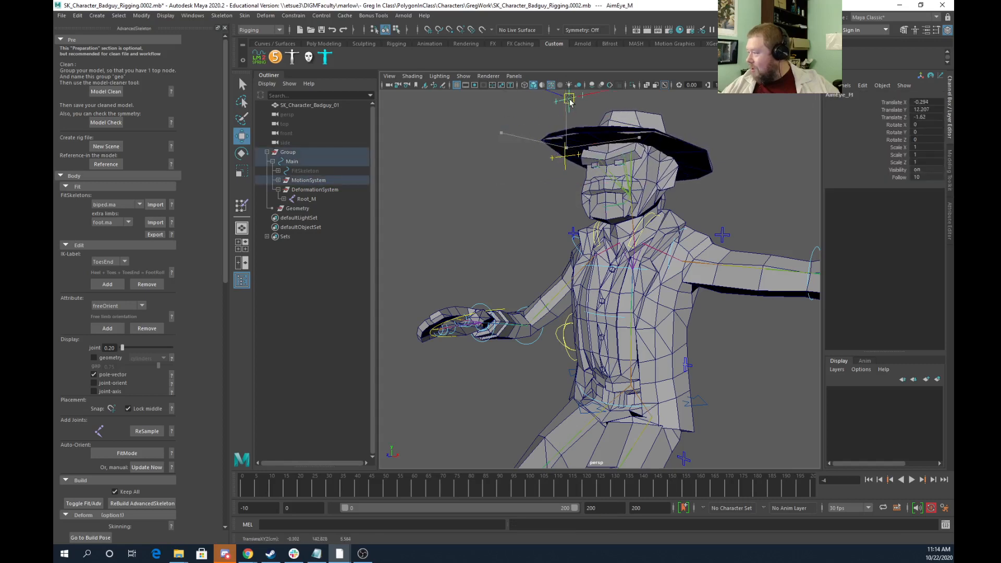
{"action": "key", "text": "ctrl+z"}
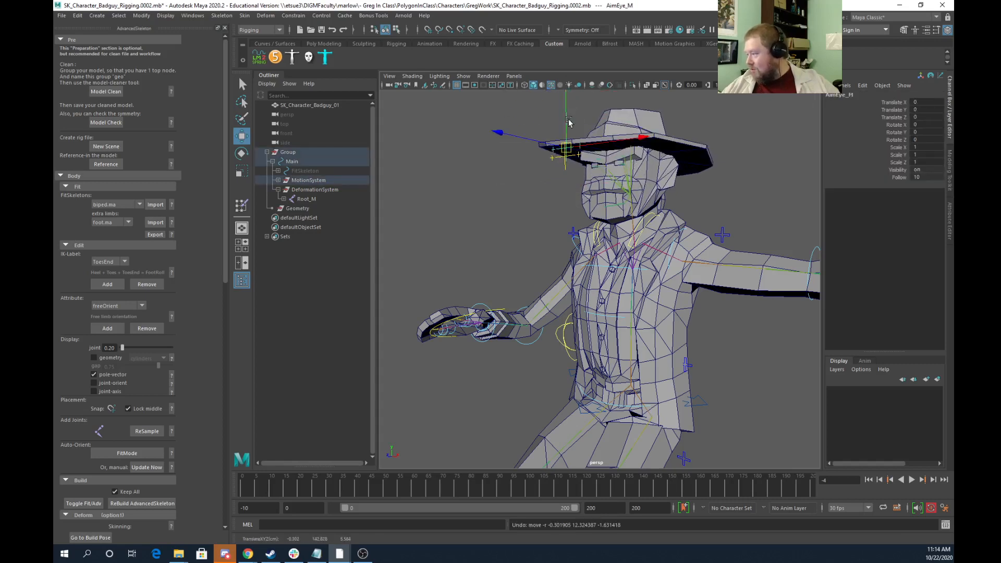
{"action": "left_click_drag", "start_coordinate": [569, 122], "coordinate": [562, 92]}
{"action": "key", "text": "ctrl+z"}
Find the FKEye_L control in wireframe display, try moving it up with the mesh shaded, and undo the move
{"action": "left_click_drag", "start_coordinate": [639, 162], "coordinate": [617, 172], "text": "alt"}
{"action": "right_click_drag", "start_coordinate": [617, 172], "coordinate": [649, 156], "text": "alt"}
{"action": "middle_click_drag", "start_coordinate": [631, 125], "coordinate": [628, 224], "text": "alt"}
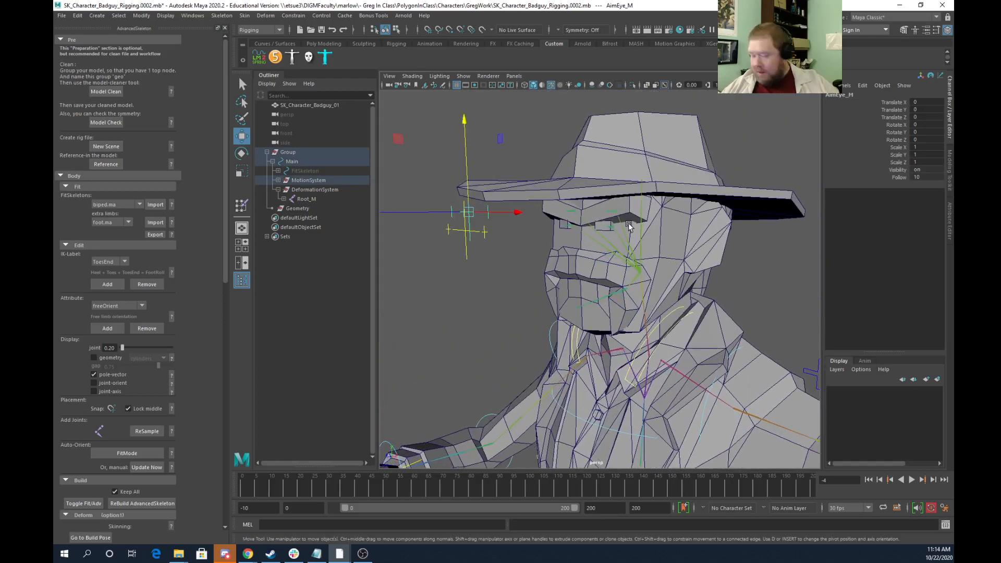
{"action": "left_click", "coordinate": [623, 206]}
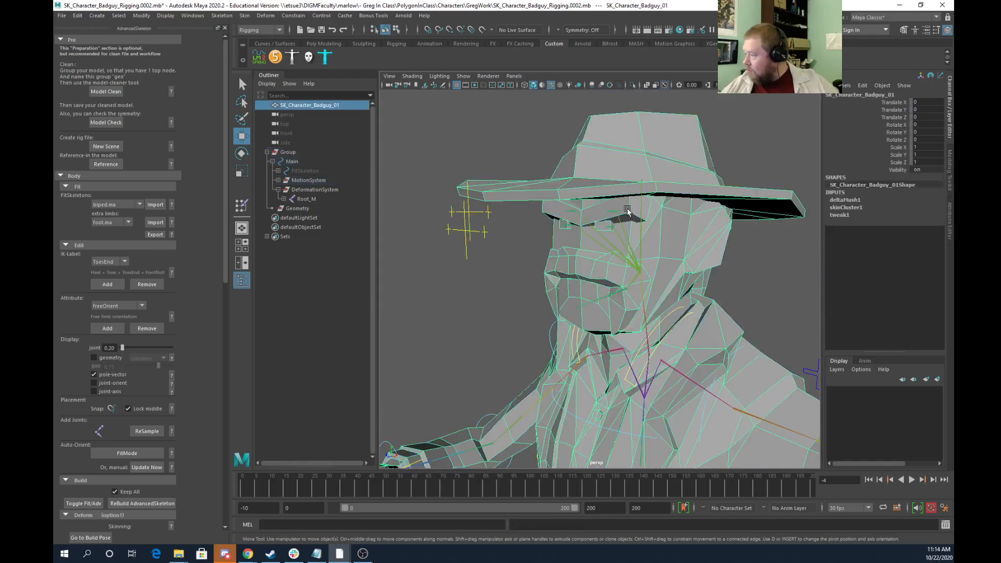
{"action": "key", "text": "4"}
{"action": "left_click", "coordinate": [624, 198]}
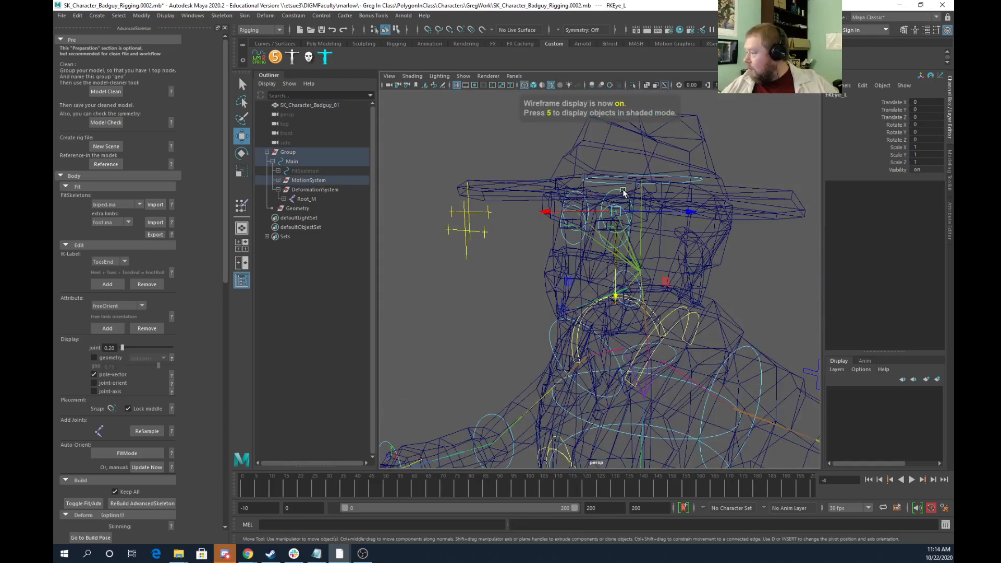
{"action": "left_click_drag", "start_coordinate": [614, 209], "coordinate": [616, 159]}
{"action": "key", "text": "5"}
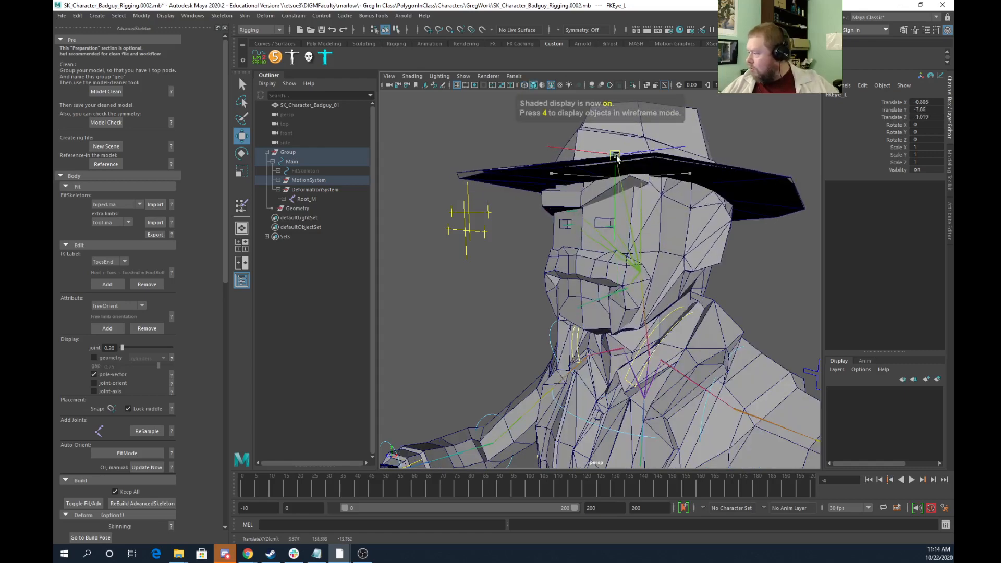
{"action": "key", "text": "ctrl+z"}
{"action": "left_click_drag", "start_coordinate": [608, 329], "coordinate": [586, 318], "text": "alt"}
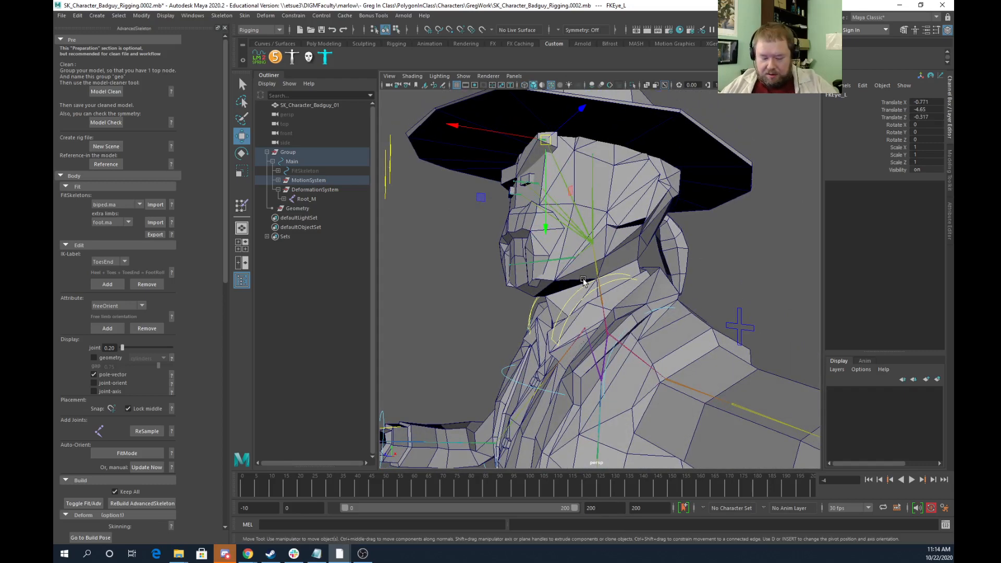
Try rotating the FKJaw_M control to about 24.6, -15.6 and -29 degrees to test the jaw deformation, and undo it
{"action": "key", "text": "4"}
{"action": "left_click", "coordinate": [585, 268]}
{"action": "mouse_move", "coordinate": [585, 268]}
{"action": "left_mouse_down", "text": "alt"}
{"action": "mouse_move", "coordinate": [567, 279]}
{"action": "mouse_move", "coordinate": [597, 269]}
{"action": "left_mouse_up", "text": "alt"}
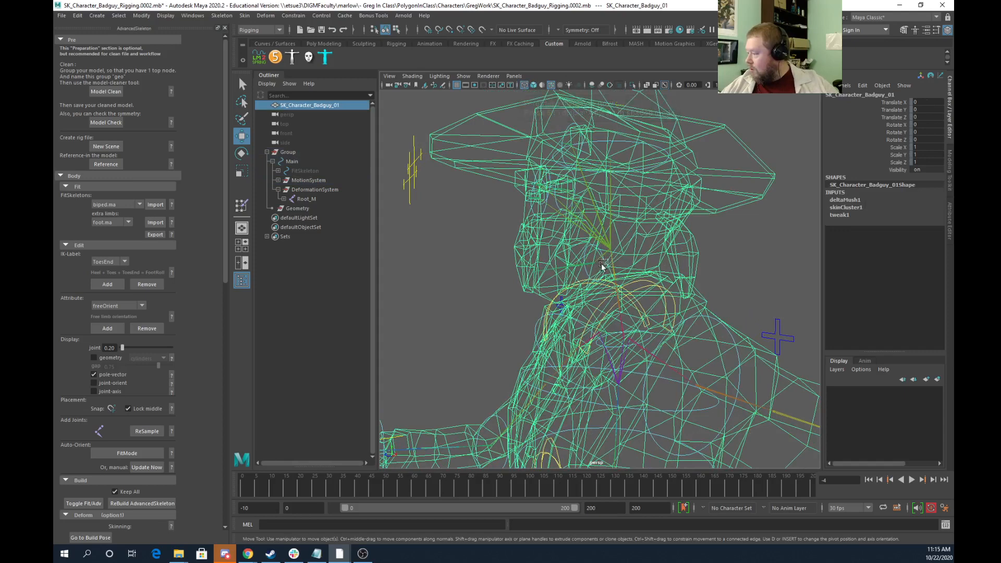
{"action": "left_click", "coordinate": [603, 263]}
{"action": "left_click_drag", "start_coordinate": [591, 271], "coordinate": [623, 276], "text": "alt"}
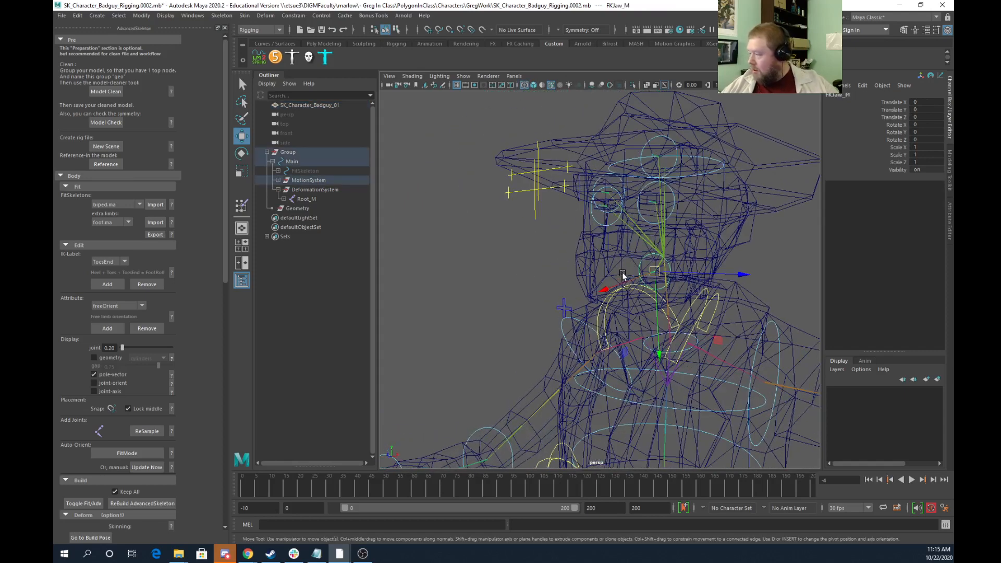
{"action": "key", "text": "5"}
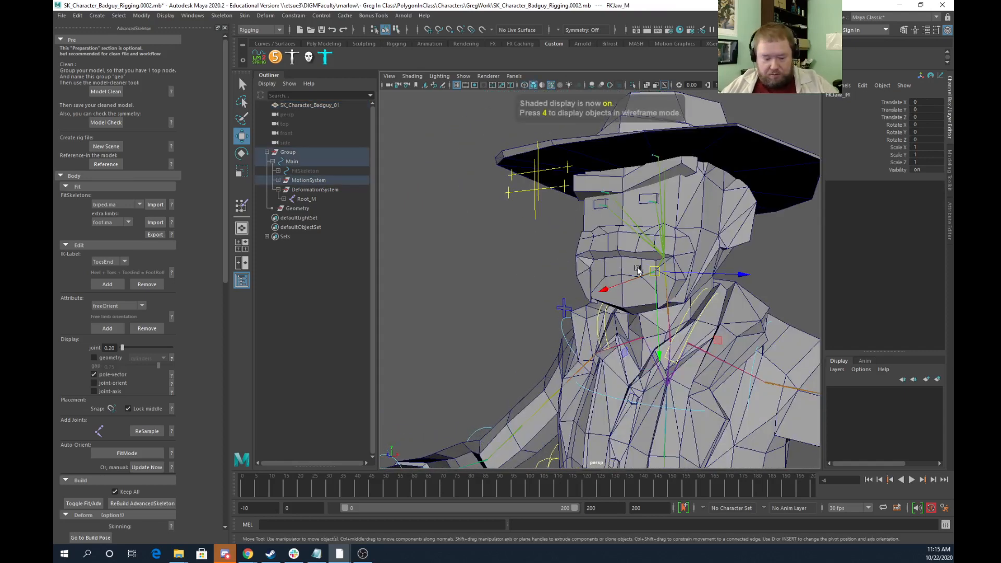
{"action": "key", "text": "e"}
{"action": "left_click_drag", "start_coordinate": [646, 266], "coordinate": [702, 221]}
{"action": "key", "text": "ctrl+z"}
{"action": "key", "text": "ctrl+z"}
{"action": "key", "text": "ctrl+z"}
{"action": "key", "text": "ctrl+z"}
{"action": "key", "text": "ctrl+z"}
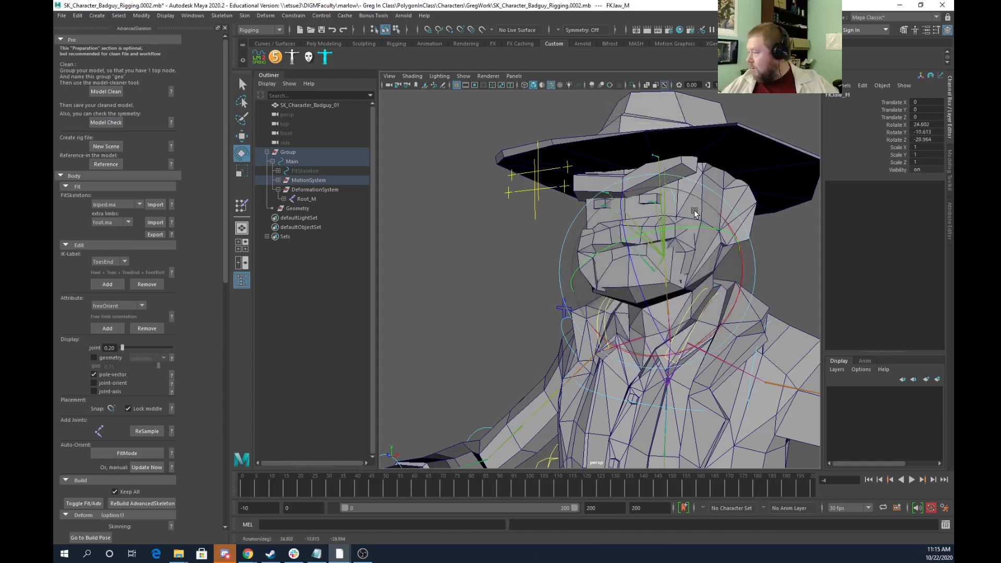
Put the character mesh in a new display layer and set that layer to Template
{"action": "right_click_drag", "start_coordinate": [692, 297], "coordinate": [625, 293], "text": "alt"}
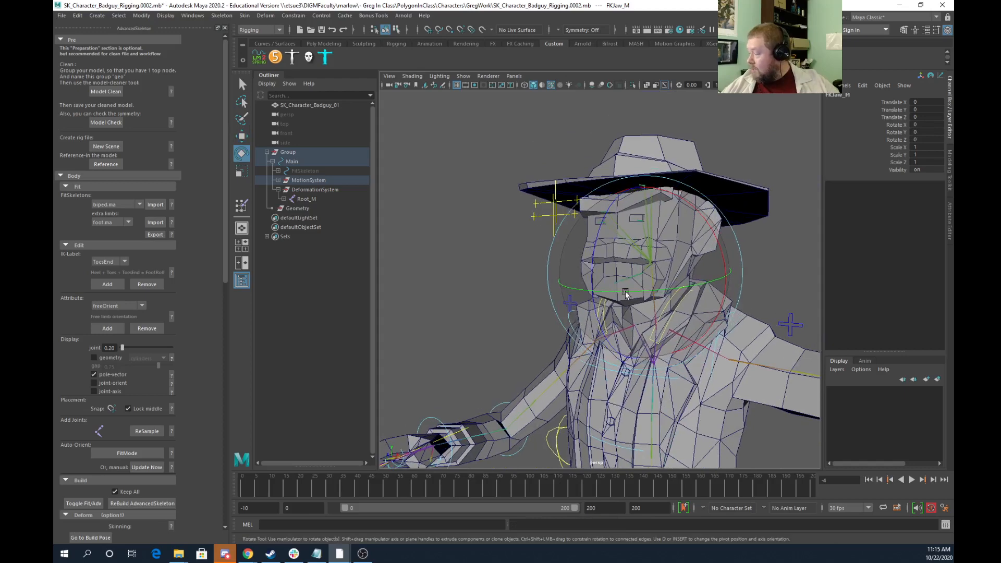
{"action": "left_click_drag", "start_coordinate": [626, 293], "coordinate": [592, 286], "text": "alt"}
{"action": "right_click_drag", "start_coordinate": [592, 286], "coordinate": [651, 285], "text": "alt"}
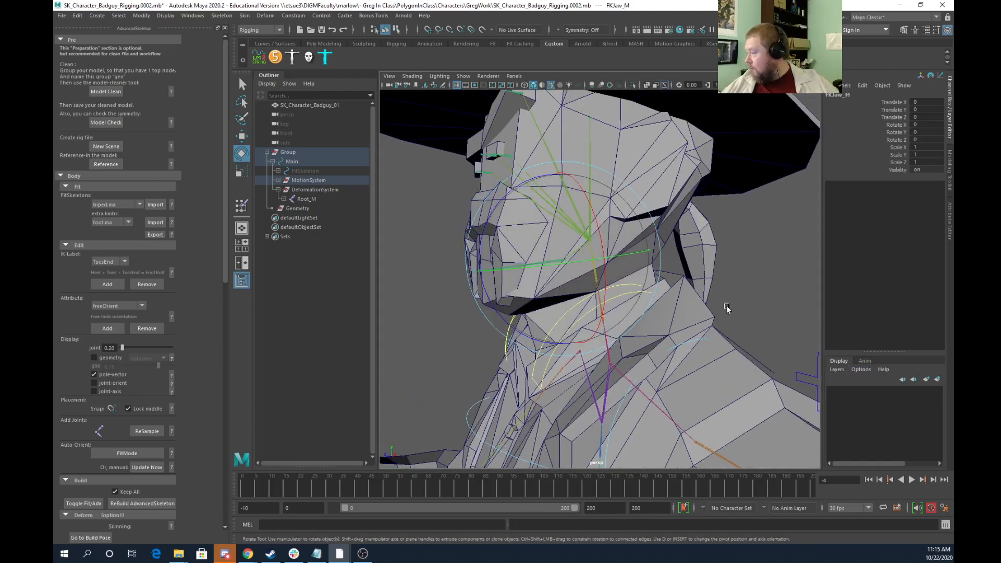
{"action": "left_click", "coordinate": [693, 169]}
{"action": "right_click", "coordinate": [694, 171]}
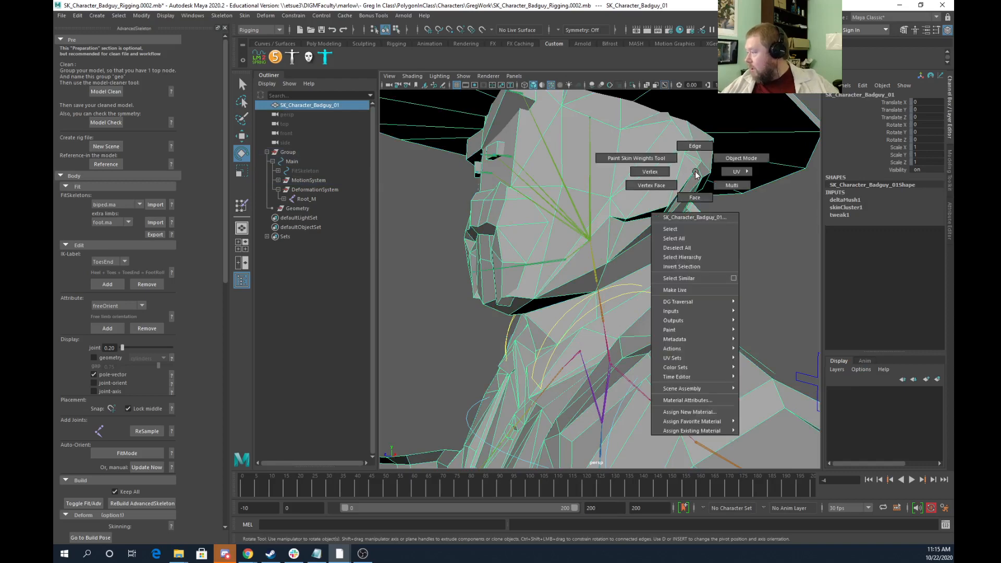
{"action": "left_click", "coordinate": [938, 379]}
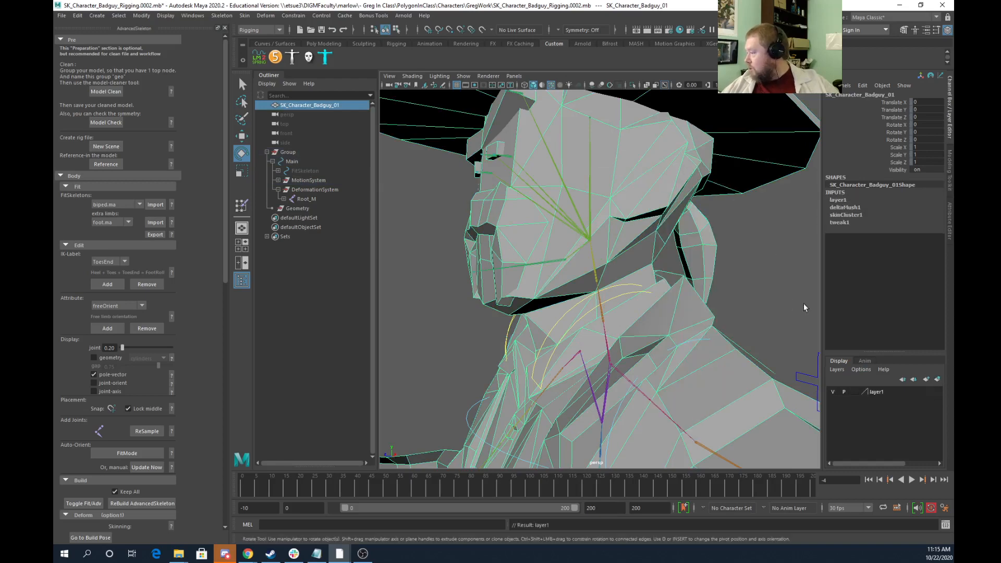
{"action": "left_click", "coordinate": [853, 392]}
{"action": "left_click", "coordinate": [737, 283]}
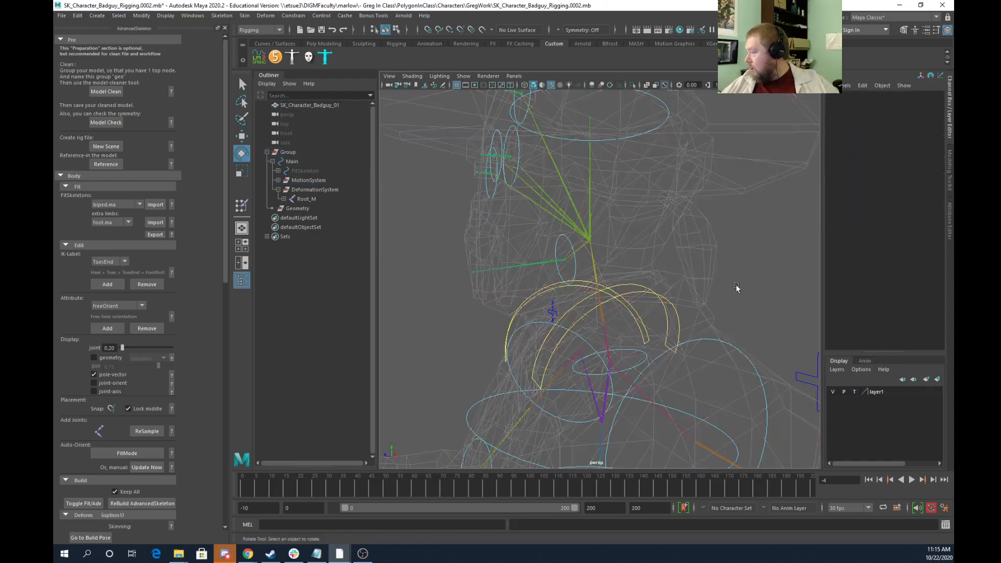
Select all control vertices of the FKJaw_M curve and move them forward to the front of the chin
{"action": "left_click", "coordinate": [570, 242]}
{"action": "right_click", "coordinate": [571, 244]}
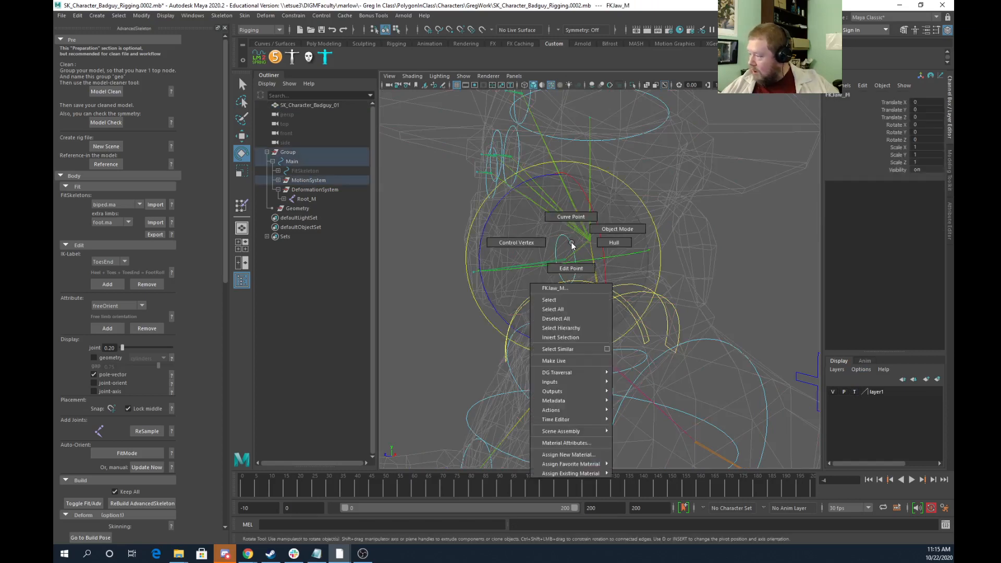
{"action": "left_click", "coordinate": [516, 243]}
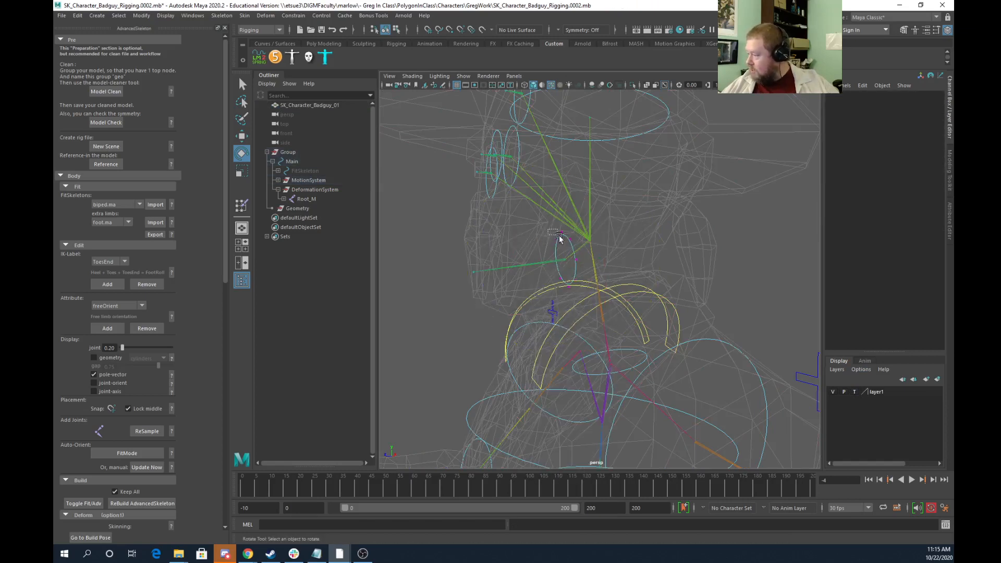
{"action": "left_click_drag", "start_coordinate": [571, 245], "coordinate": [495, 266]}
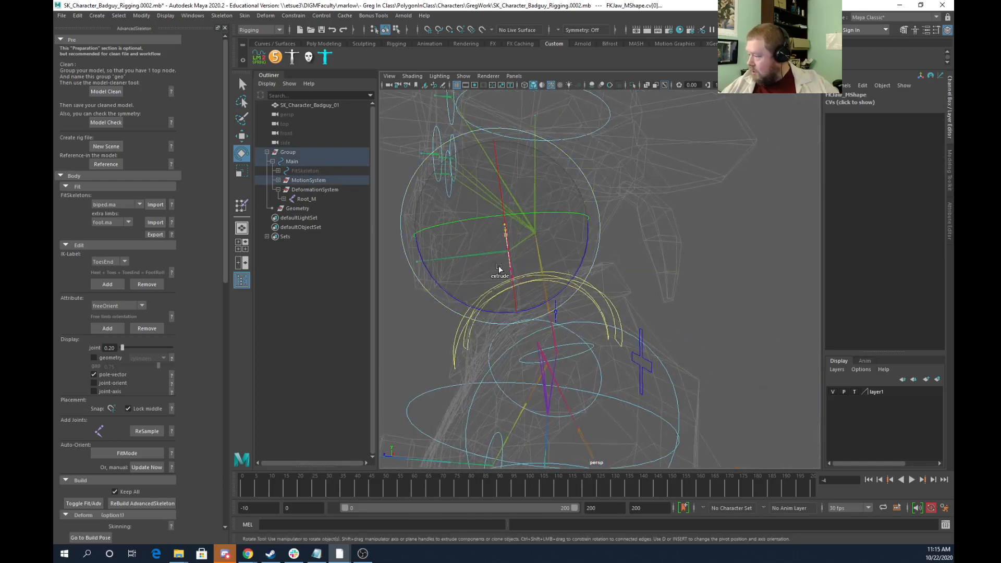
{"action": "key", "text": "ctrl+z"}
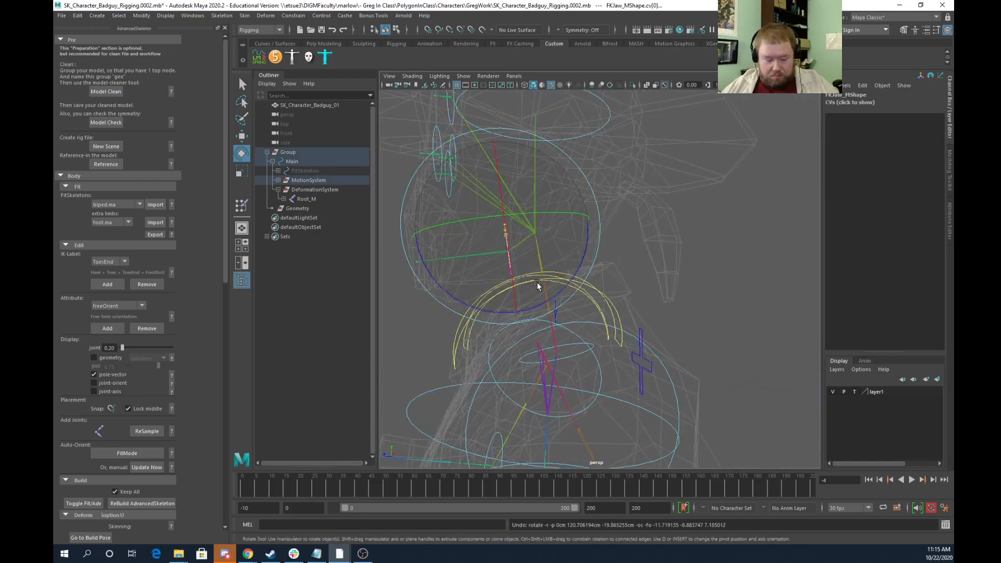
{"action": "key", "text": "q"}
{"action": "left_click_drag", "start_coordinate": [502, 266], "coordinate": [581, 279]}
{"action": "left_click_drag", "start_coordinate": [674, 302], "coordinate": [628, 307], "text": "alt"}
{"action": "key", "text": "w"}
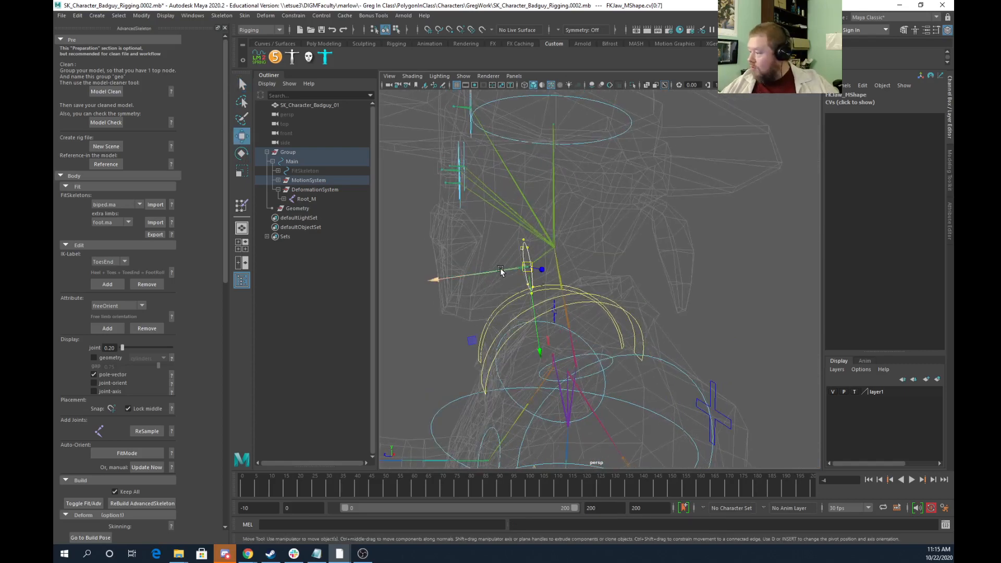
{"action": "left_click_drag", "start_coordinate": [498, 279], "coordinate": [496, 306]}
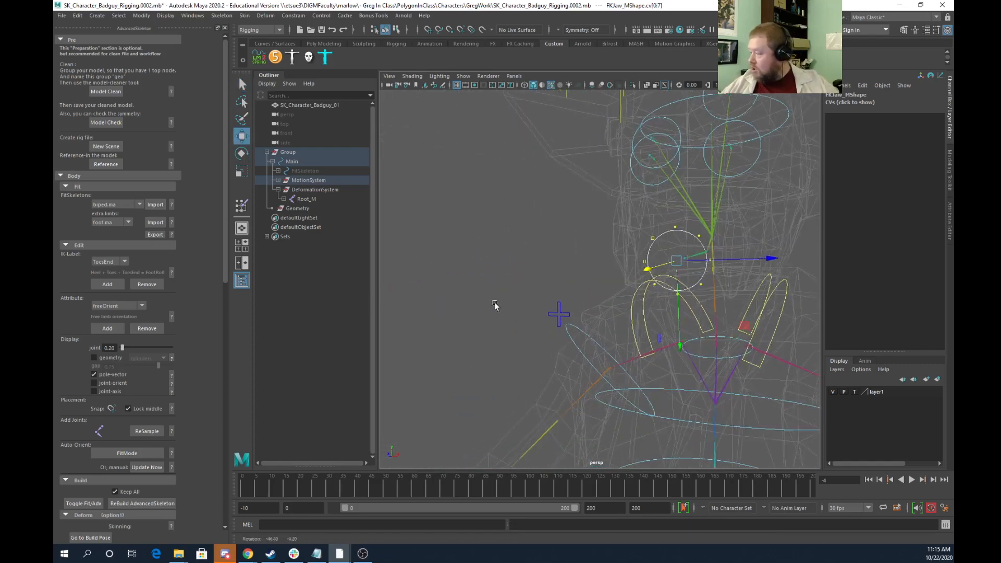
{"action": "scroll", "coordinate": [501, 306], "scroll_direction": "down", "scroll_amount": 3}
{"action": "left_click_drag", "start_coordinate": [634, 298], "coordinate": [553, 307], "text": "alt"}
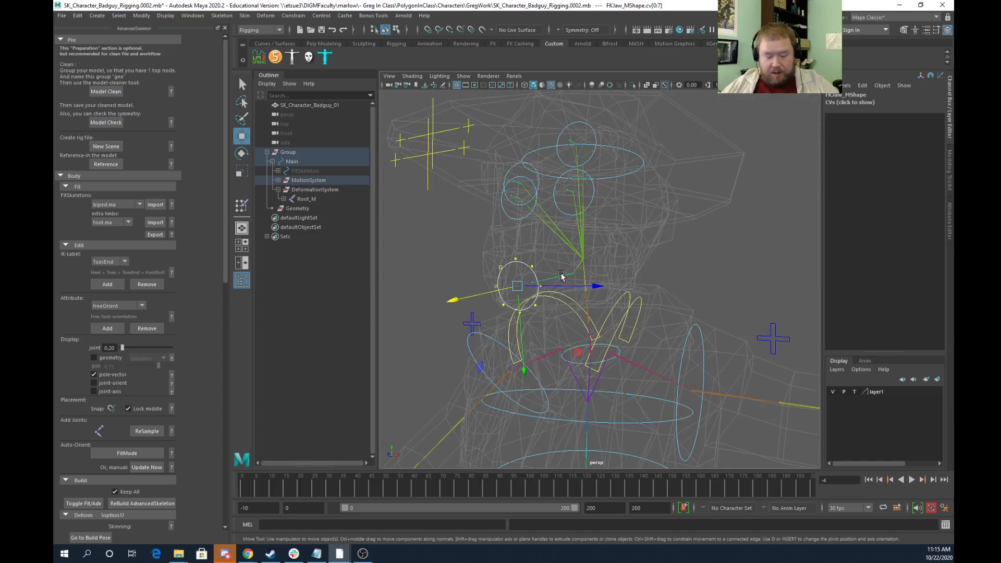
Scale the FKJaw_M control vertices into a flatter, wider ring and return the curve to object mode
{"action": "key", "text": "r"}
{"action": "left_click_drag", "start_coordinate": [524, 368], "coordinate": [521, 308]}
{"action": "left_click_drag", "start_coordinate": [592, 286], "coordinate": [747, 287]}
{"action": "right_click_drag", "start_coordinate": [502, 280], "coordinate": [550, 265]}
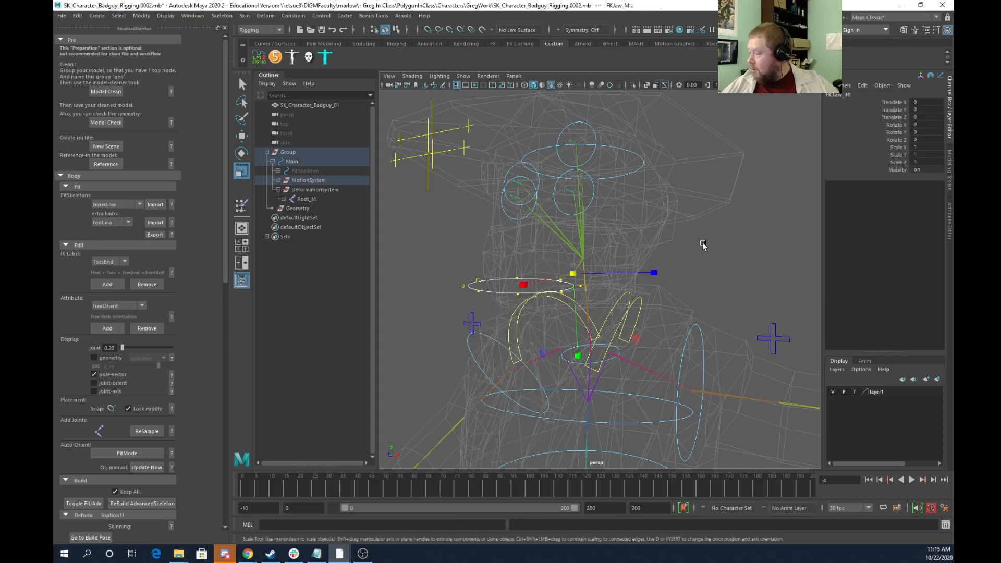
{"action": "left_click", "coordinate": [703, 246]}
Try rotating the reshaped FKJaw_M control and undo the rotation
{"action": "left_click", "coordinate": [523, 279]}
{"action": "key", "text": "e"}
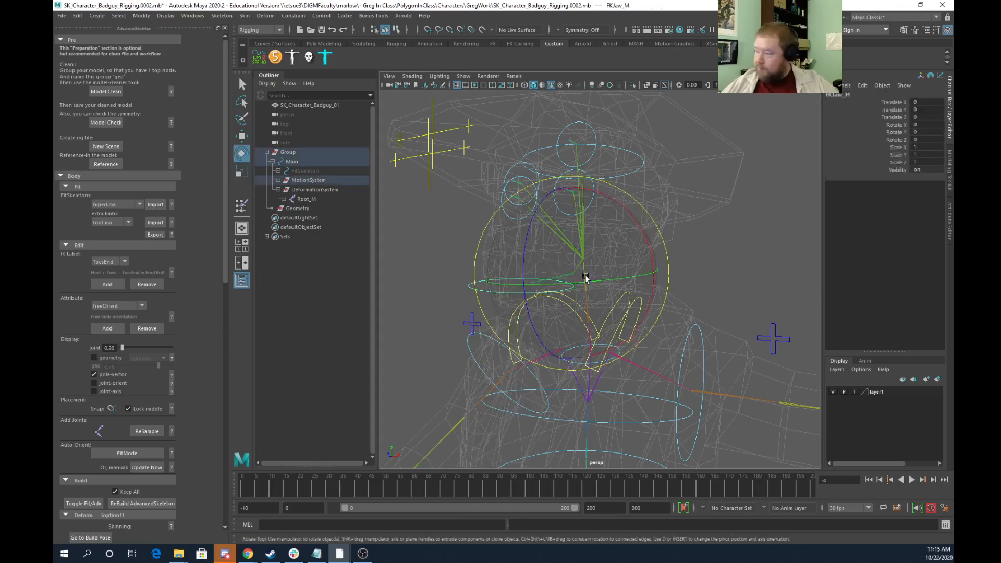
{"action": "mouse_move", "coordinate": [585, 279]}
{"action": "left_mouse_down"}
{"action": "mouse_move", "coordinate": [563, 251]}
{"action": "mouse_move", "coordinate": [603, 282]}
{"action": "mouse_move", "coordinate": [598, 268]}
{"action": "left_mouse_up"}
{"action": "key", "text": "ctrl+z"}
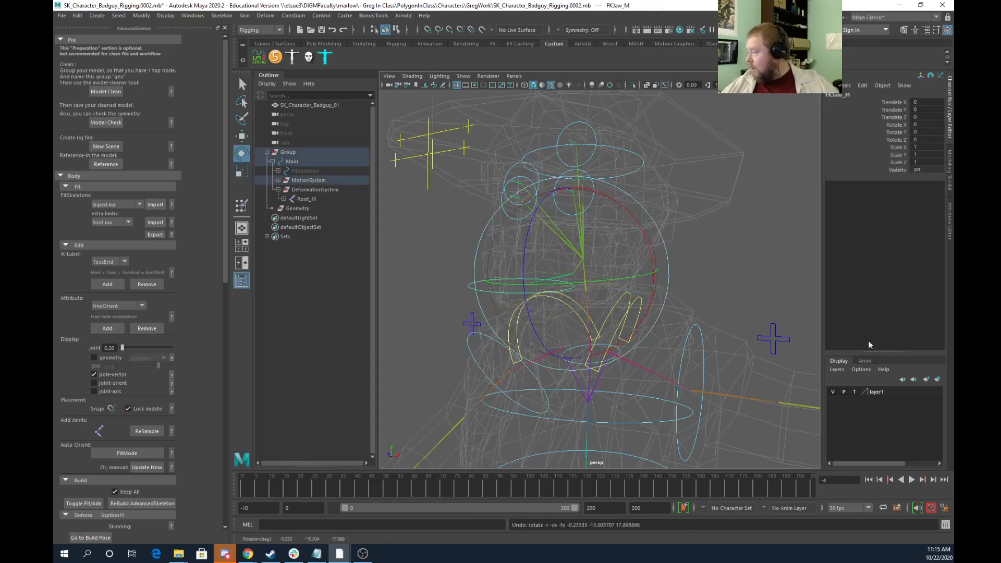
Set layer1 to Reference so the character mesh displays shaded but cannot be selected
{"action": "left_click", "coordinate": [855, 392]}
{"action": "left_click_drag", "start_coordinate": [763, 267], "coordinate": [722, 265], "text": "alt"}
{"action": "right_click_drag", "start_coordinate": [722, 264], "coordinate": [603, 279], "text": "alt"}
{"action": "middle_click_drag", "start_coordinate": [643, 313], "coordinate": [614, 240], "text": "alt"}
{"action": "left_click_drag", "start_coordinate": [614, 240], "coordinate": [651, 319], "text": "alt"}
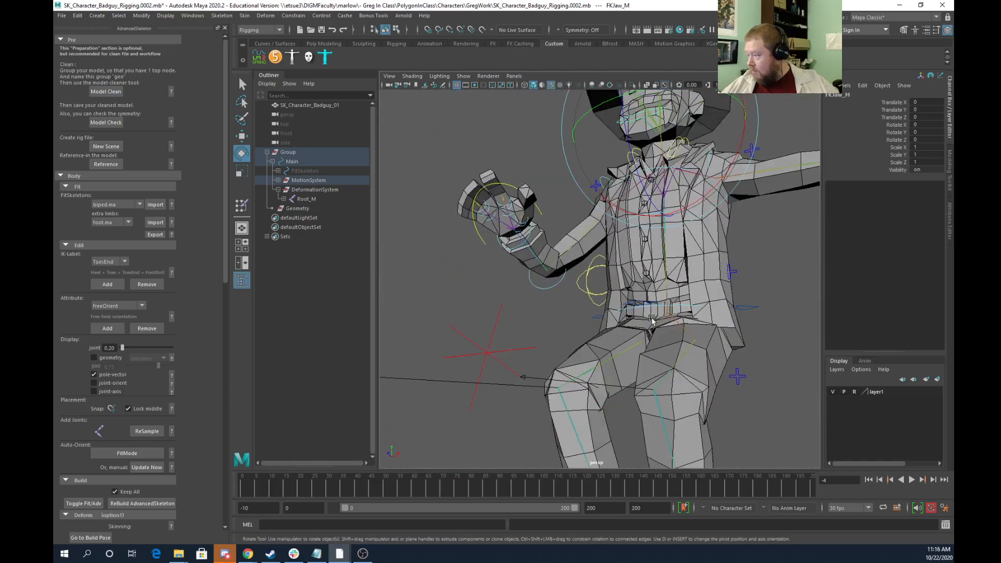
Set the Middle Curl of the Fingers_R control to 4.2 to test the bent fingers
{"action": "left_click", "coordinate": [454, 276]}
{"action": "left_click", "coordinate": [492, 185]}
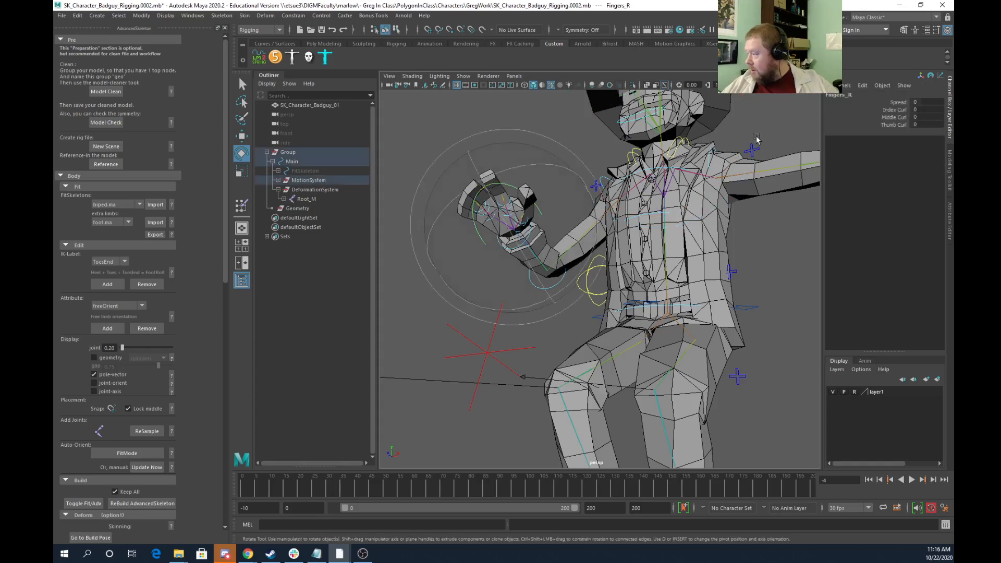
{"action": "left_click", "coordinate": [894, 116]}
{"action": "mouse_move", "coordinate": [562, 243]}
{"action": "middle_mouse_down"}
{"action": "mouse_move", "coordinate": [618, 247]}
{"action": "mouse_move", "coordinate": [580, 243]}
{"action": "middle_mouse_up"}
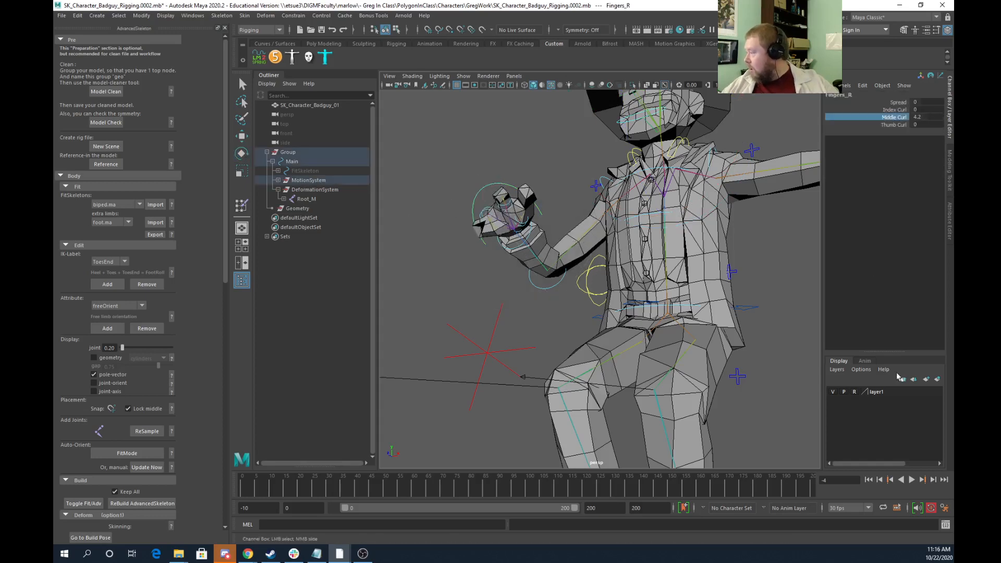
Set layer1 back to the normal display type and select the character mesh
{"action": "left_click", "coordinate": [725, 236]}
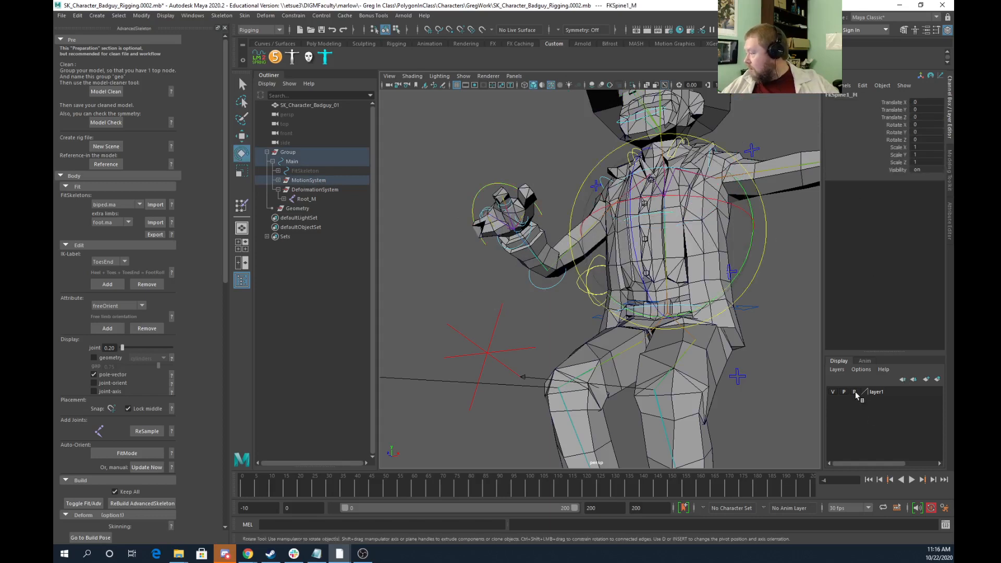
{"action": "left_click", "coordinate": [754, 254]}
{"action": "left_click", "coordinate": [728, 246]}
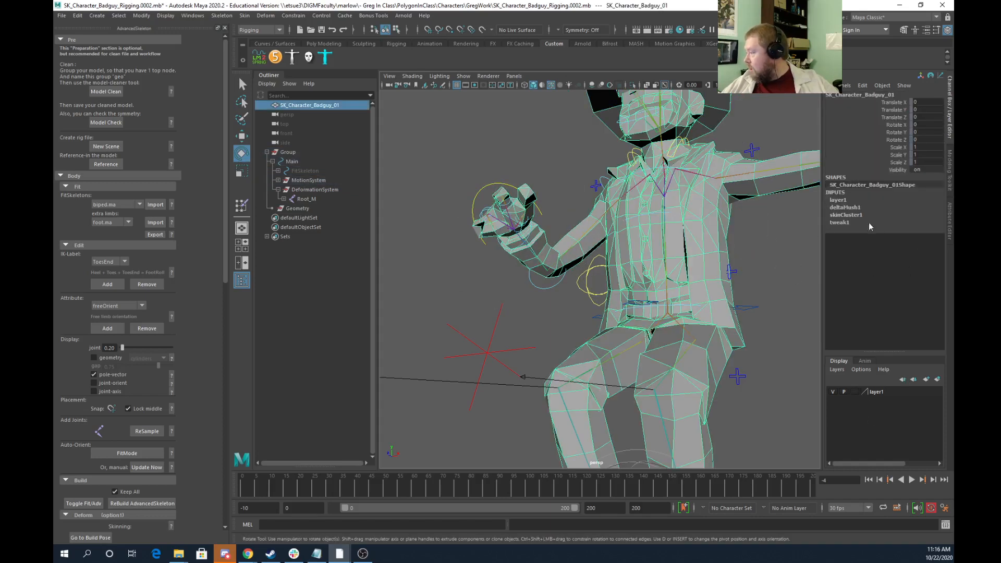
Set the deltaMush1 Envelope to 0 and back to 1 to compare the hand deformation
{"action": "left_click", "coordinate": [847, 208]}
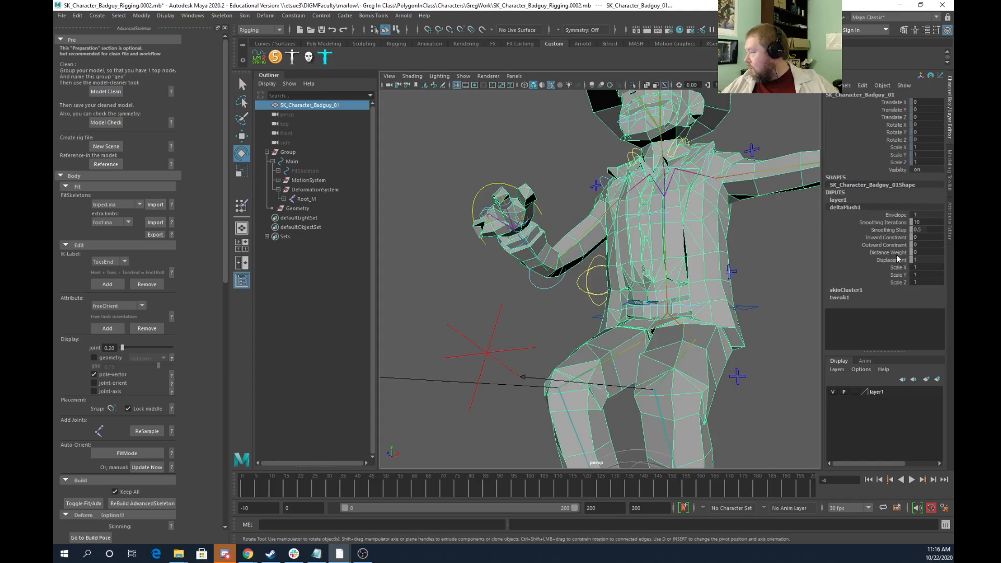
{"action": "left_click", "coordinate": [895, 215]}
{"action": "middle_click_drag", "start_coordinate": [736, 280], "coordinate": [714, 279]}
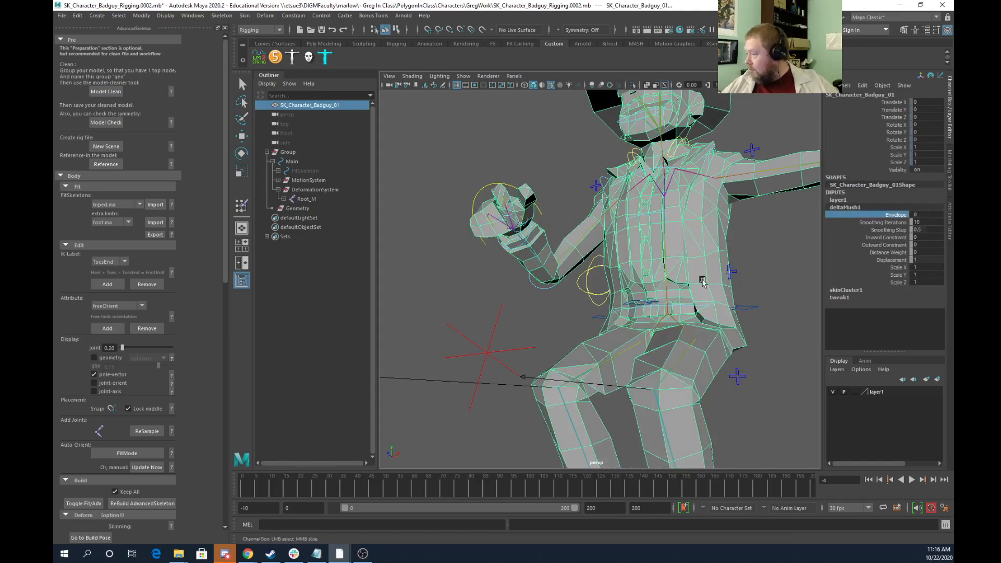
{"action": "mouse_move", "coordinate": [497, 239]}
{"action": "left_mouse_down", "text": "alt"}
{"action": "mouse_move", "coordinate": [621, 248]}
{"action": "mouse_move", "coordinate": [496, 251]}
{"action": "left_mouse_up", "text": "alt"}
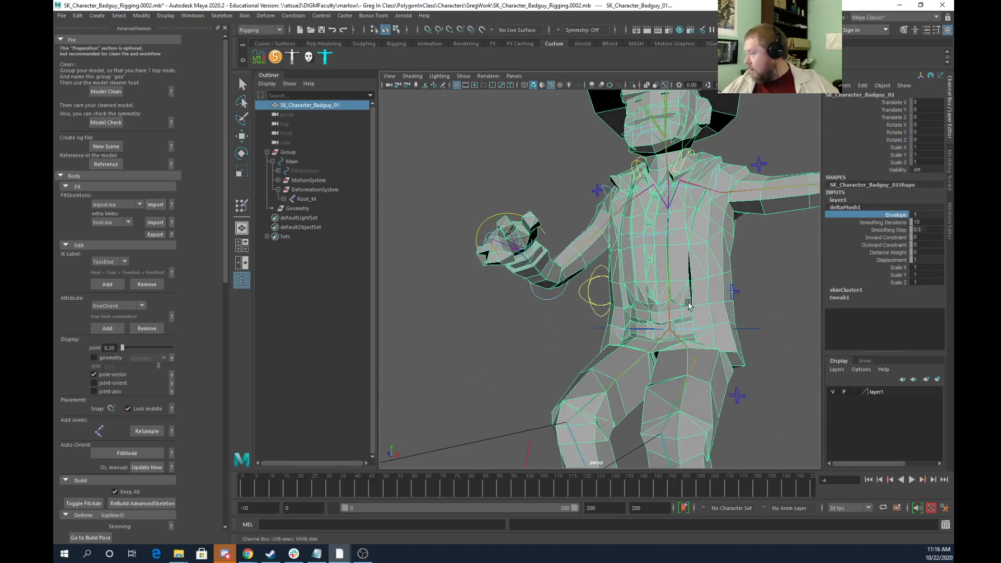
{"action": "middle_click_drag", "start_coordinate": [730, 328], "coordinate": [765, 325]}
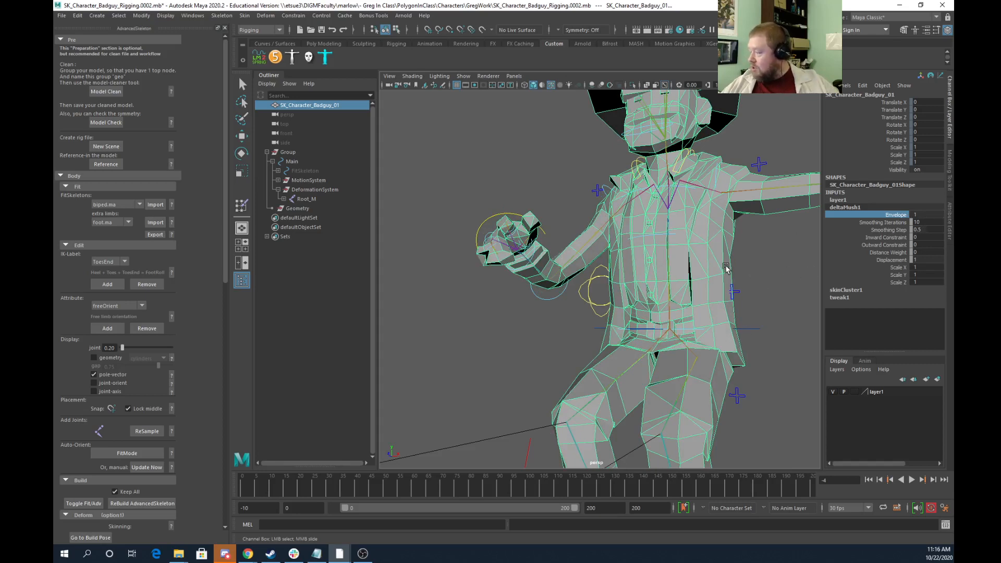
{"action": "key", "text": "e"}
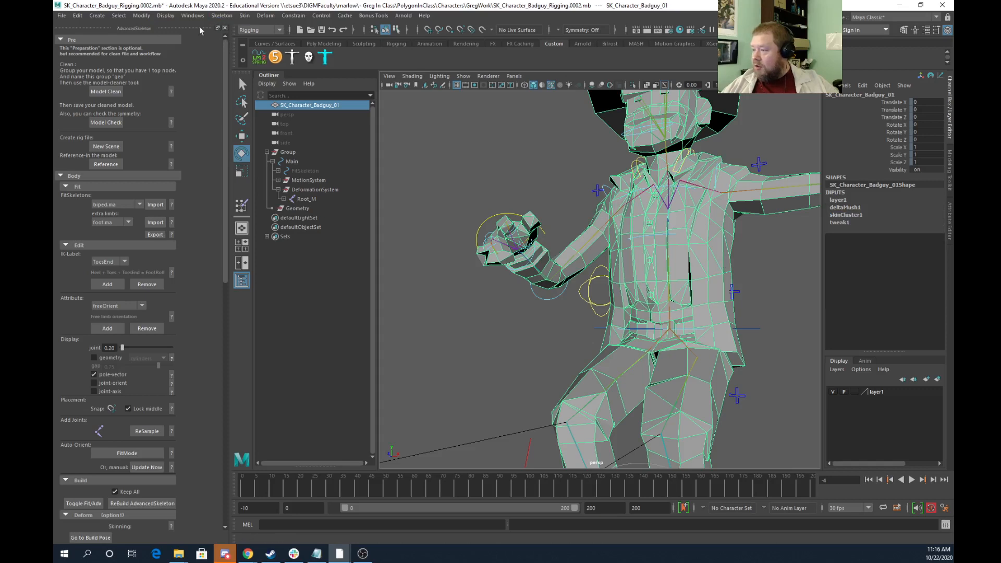
Start painting Delta Mush weights on the character mesh and display the paint tool settings
{"action": "left_click", "coordinate": [259, 16]}
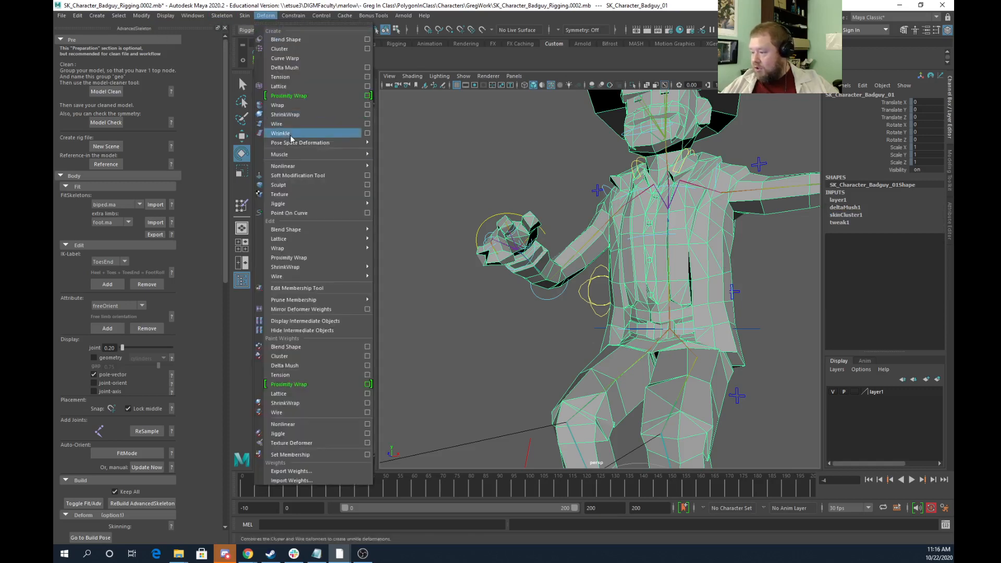
{"action": "mouse_move", "coordinate": [294, 205]}
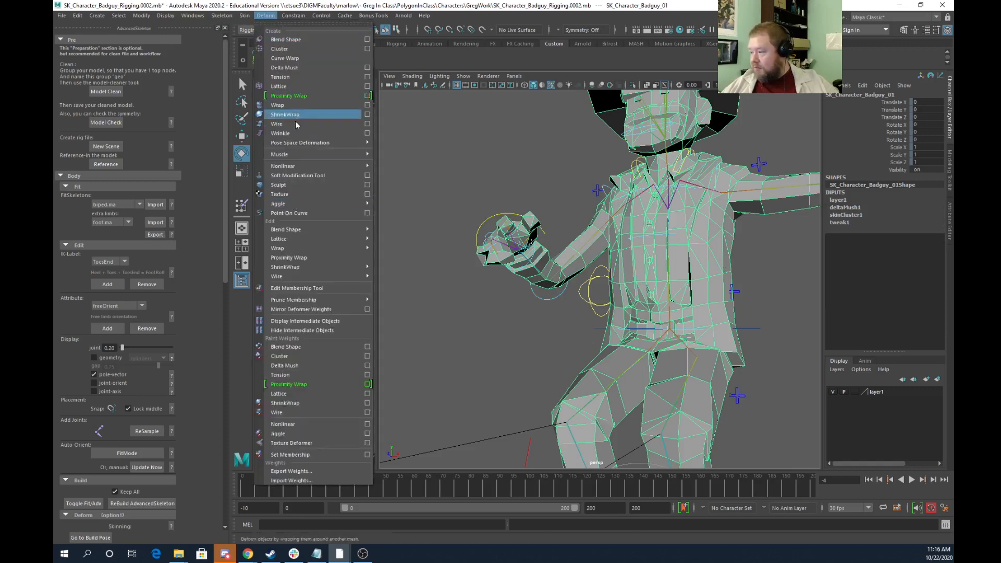
{"action": "left_click", "coordinate": [292, 366]}
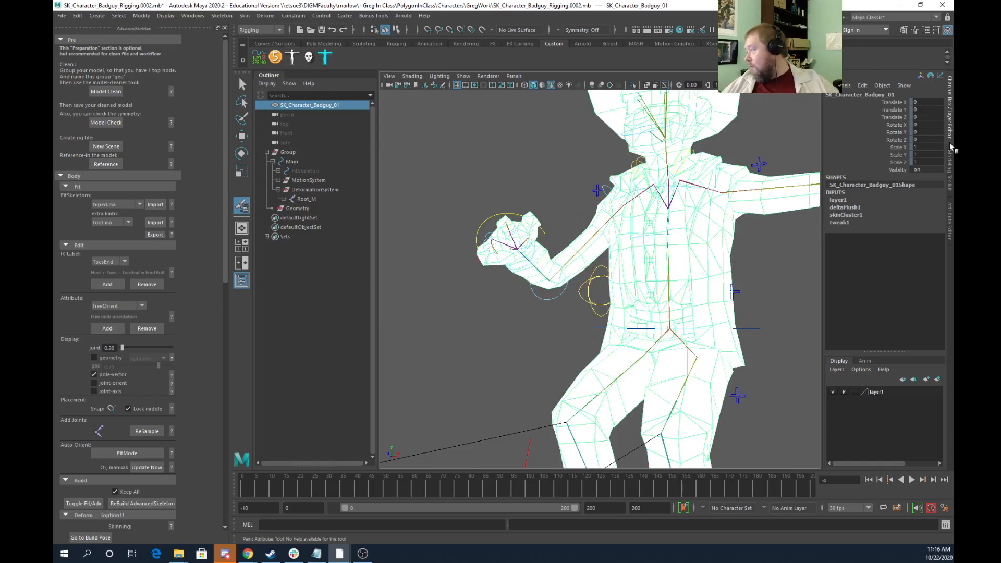
{"action": "left_click", "coordinate": [935, 32]}
{"action": "left_click_drag", "start_coordinate": [331, 132], "coordinate": [238, 73]}
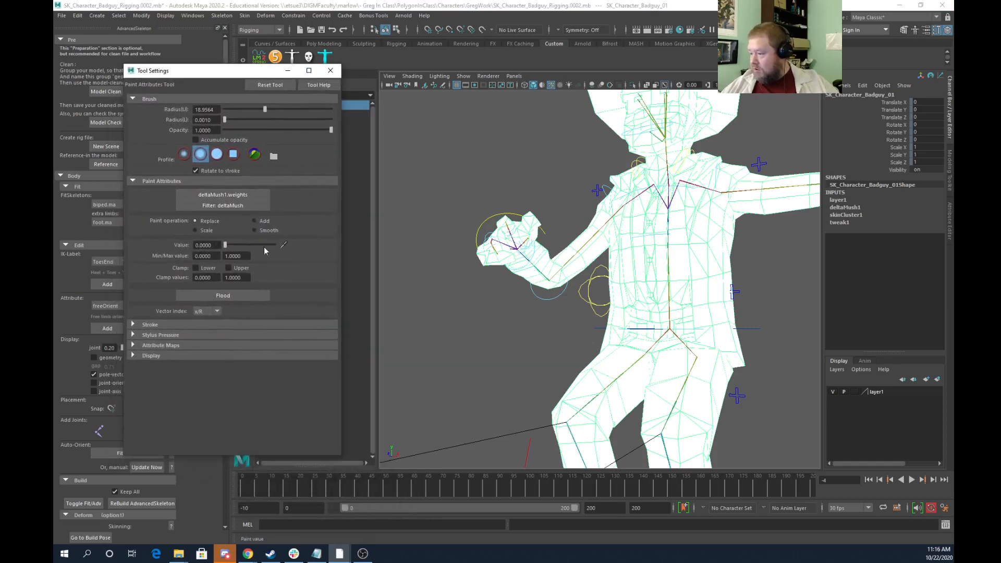
Paint deltaMush1 weights with Replace at value 0 over the character's right hand
{"action": "left_click_drag", "start_coordinate": [465, 233], "coordinate": [445, 241], "text": "alt"}
{"action": "mouse_move", "coordinate": [449, 276]}
{"action": "left_mouse_down"}
{"action": "mouse_move", "coordinate": [456, 256]}
{"action": "mouse_move", "coordinate": [446, 287]}
{"action": "mouse_move", "coordinate": [462, 277]}
{"action": "mouse_move", "coordinate": [454, 271]}
{"action": "mouse_move", "coordinate": [540, 291]}
{"action": "mouse_move", "coordinate": [699, 263]}
{"action": "mouse_move", "coordinate": [680, 249]}
{"action": "mouse_move", "coordinate": [683, 259]}
{"action": "mouse_move", "coordinate": [584, 277]}
{"action": "mouse_move", "coordinate": [552, 298]}
{"action": "left_mouse_up"}
{"action": "middle_click_drag", "start_coordinate": [552, 298], "coordinate": [519, 169], "text": "alt"}
{"action": "middle_click_drag", "start_coordinate": [667, 216], "coordinate": [590, 322], "text": "alt"}
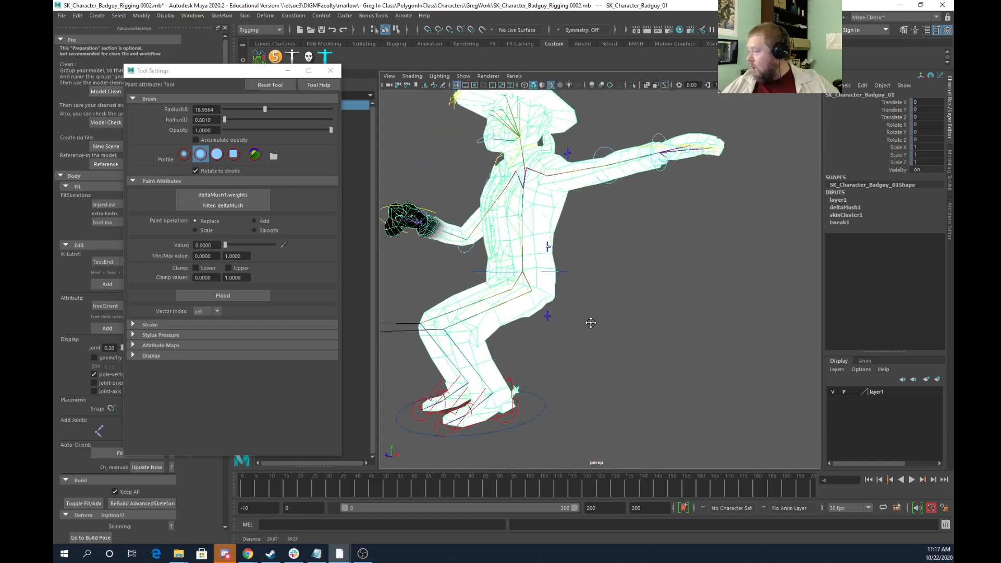
{"action": "left_click_drag", "start_coordinate": [589, 322], "coordinate": [578, 333], "text": "alt"}
{"action": "left_click_drag", "start_coordinate": [464, 348], "coordinate": [488, 361]}
{"action": "key", "text": "ctrl+z"}
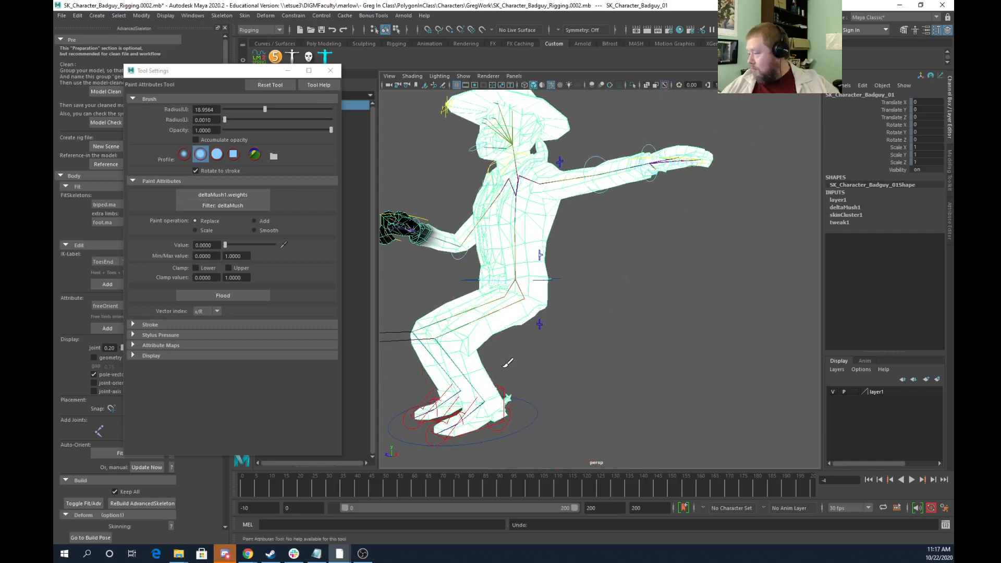
Set the paint value to about 0.495 and paint deltaMush1 weights over both legs
{"action": "left_click", "coordinate": [248, 245]}
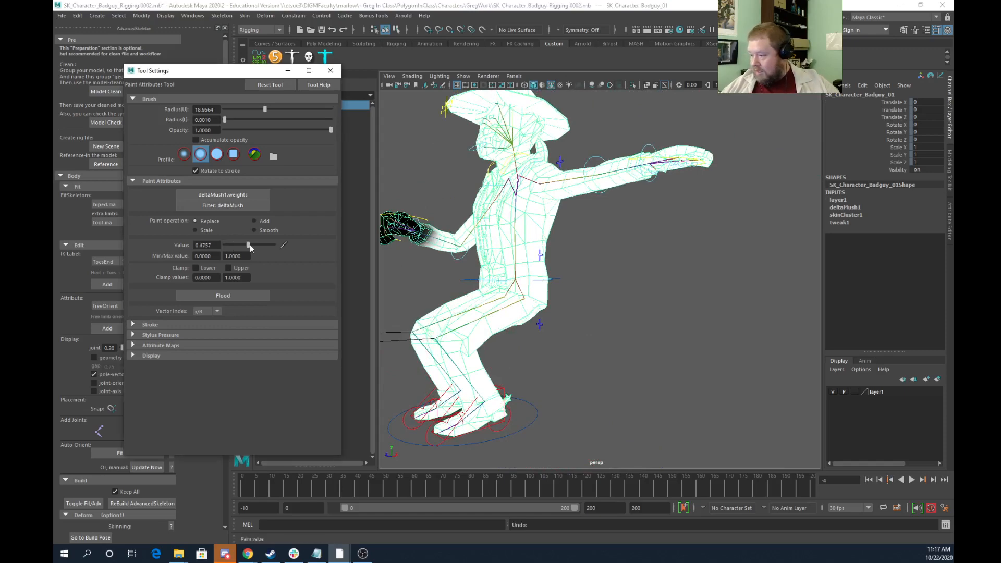
{"action": "mouse_move", "coordinate": [486, 380]}
{"action": "left_mouse_down"}
{"action": "mouse_move", "coordinate": [467, 348]}
{"action": "mouse_move", "coordinate": [473, 358]}
{"action": "mouse_move", "coordinate": [664, 349]}
{"action": "left_mouse_up"}
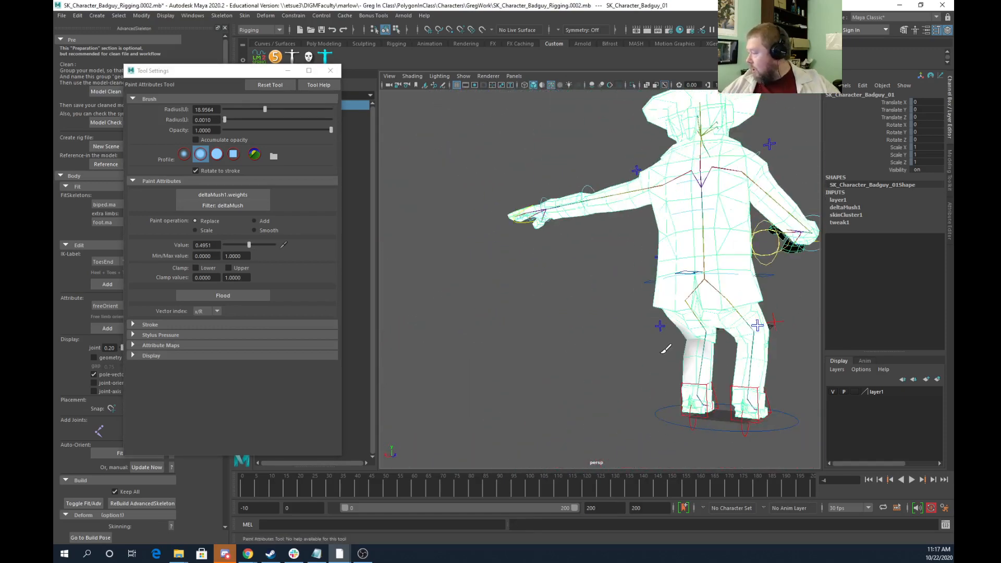
{"action": "left_click_drag", "start_coordinate": [553, 350], "coordinate": [621, 348], "text": "alt"}
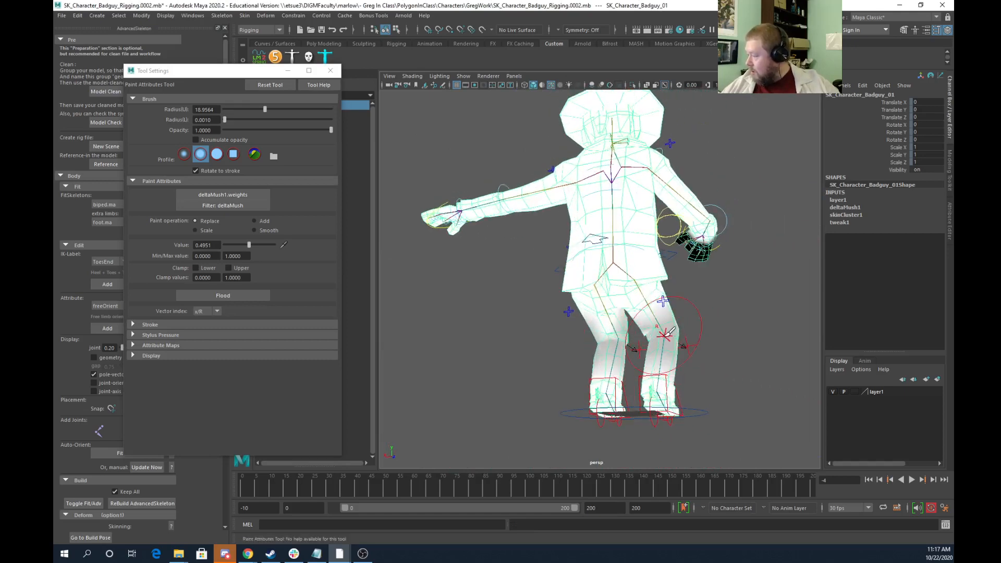
{"action": "mouse_move", "coordinate": [681, 334]}
{"action": "left_mouse_down", "text": "alt"}
{"action": "mouse_move", "coordinate": [693, 336]}
{"action": "mouse_move", "coordinate": [600, 354]}
{"action": "mouse_move", "coordinate": [514, 397]}
{"action": "mouse_move", "coordinate": [437, 376]}
{"action": "mouse_move", "coordinate": [527, 352]}
{"action": "left_mouse_up", "text": "alt"}
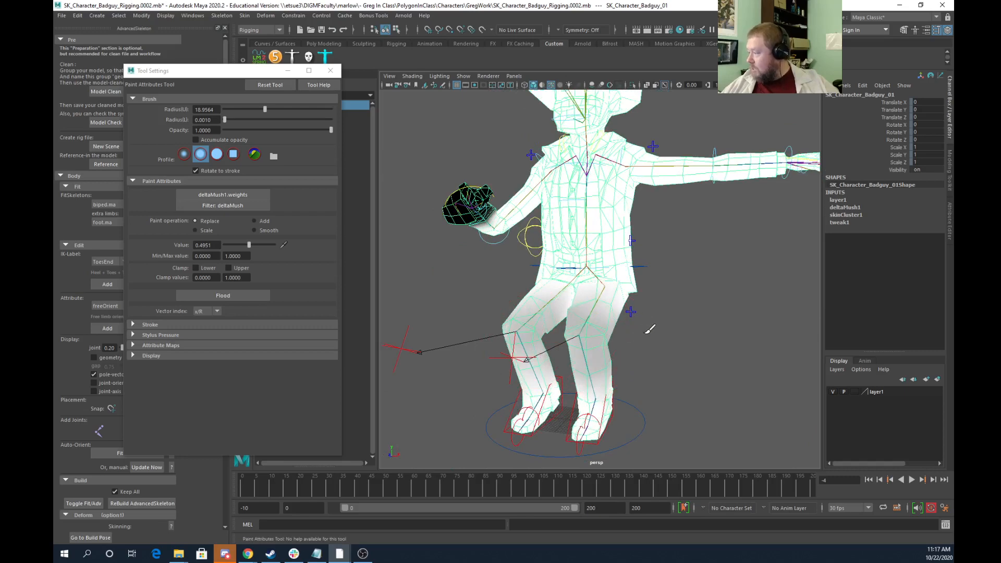
Set the paint value to 0, paint the deltaMush1 weights over the left hand, and leave weight painting
{"action": "mouse_move", "coordinate": [647, 327]}
{"action": "middle_mouse_down", "text": "alt"}
{"action": "mouse_move", "coordinate": [609, 381]}
{"action": "mouse_move", "coordinate": [515, 420]}
{"action": "middle_mouse_up", "text": "alt"}
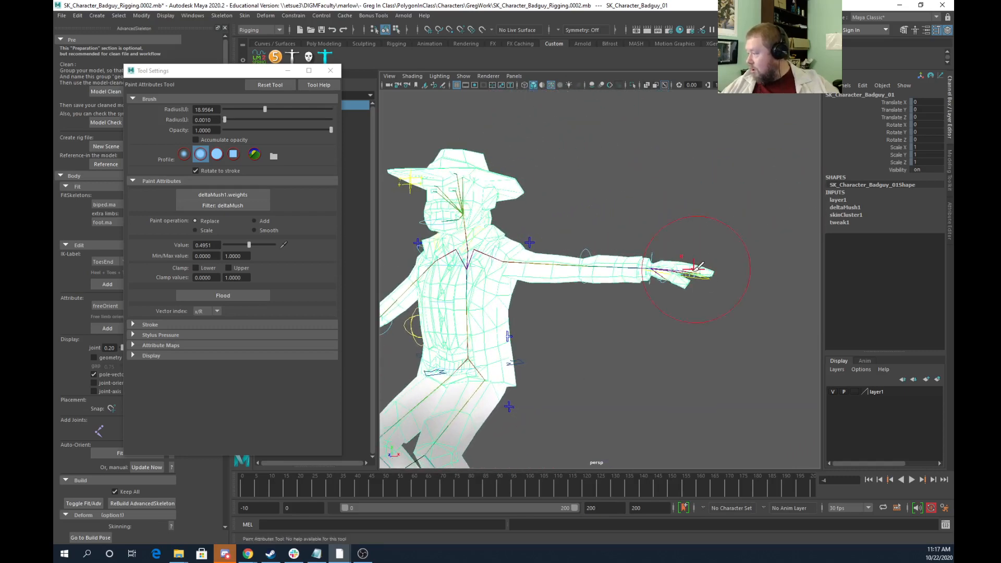
{"action": "left_click_drag", "start_coordinate": [698, 267], "coordinate": [676, 294]}
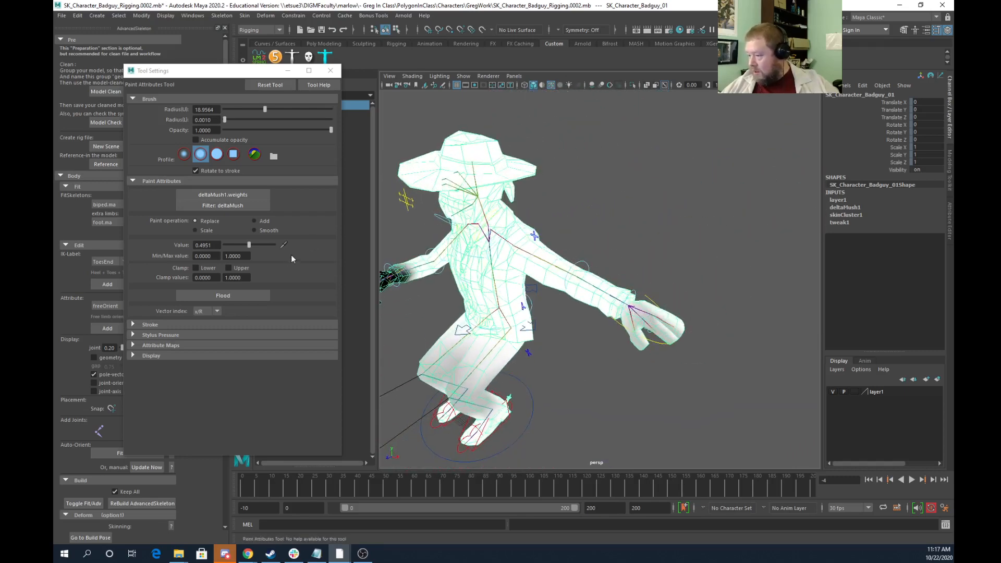
{"action": "left_click_drag", "start_coordinate": [249, 245], "coordinate": [225, 244]}
{"action": "mouse_move", "coordinate": [650, 297]}
{"action": "left_mouse_down"}
{"action": "mouse_move", "coordinate": [671, 336]}
{"action": "mouse_move", "coordinate": [633, 329]}
{"action": "mouse_move", "coordinate": [674, 266]}
{"action": "left_mouse_up"}
{"action": "mouse_move", "coordinate": [694, 210]}
{"action": "left_mouse_down"}
{"action": "mouse_move", "coordinate": [658, 223]}
{"action": "mouse_move", "coordinate": [683, 204]}
{"action": "mouse_move", "coordinate": [664, 291]}
{"action": "mouse_move", "coordinate": [670, 282]}
{"action": "left_mouse_up"}
{"action": "right_click_drag", "start_coordinate": [727, 301], "coordinate": [625, 318], "text": "alt"}
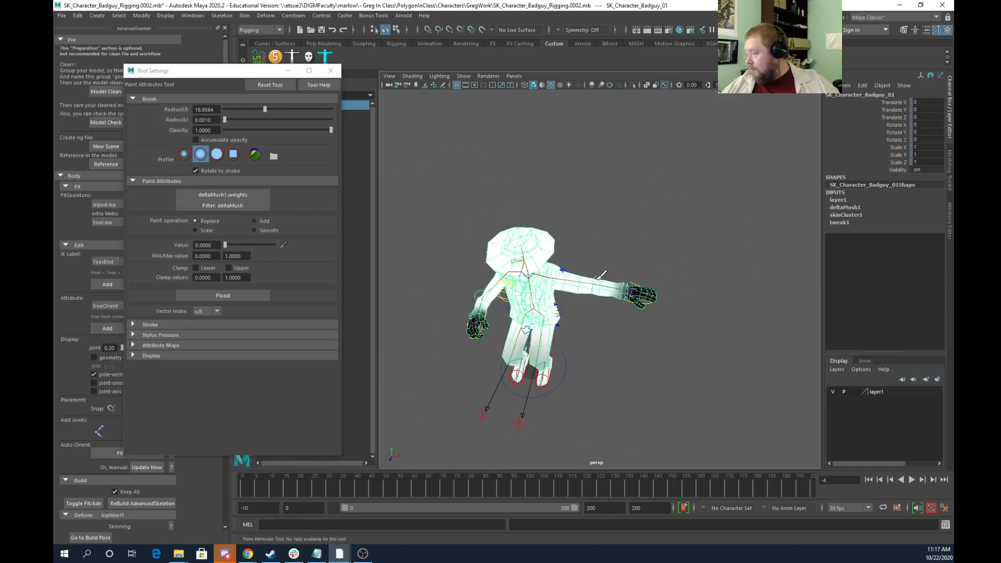
{"action": "left_click_drag", "start_coordinate": [626, 318], "coordinate": [605, 262], "text": "alt"}
{"action": "key", "text": "w"}
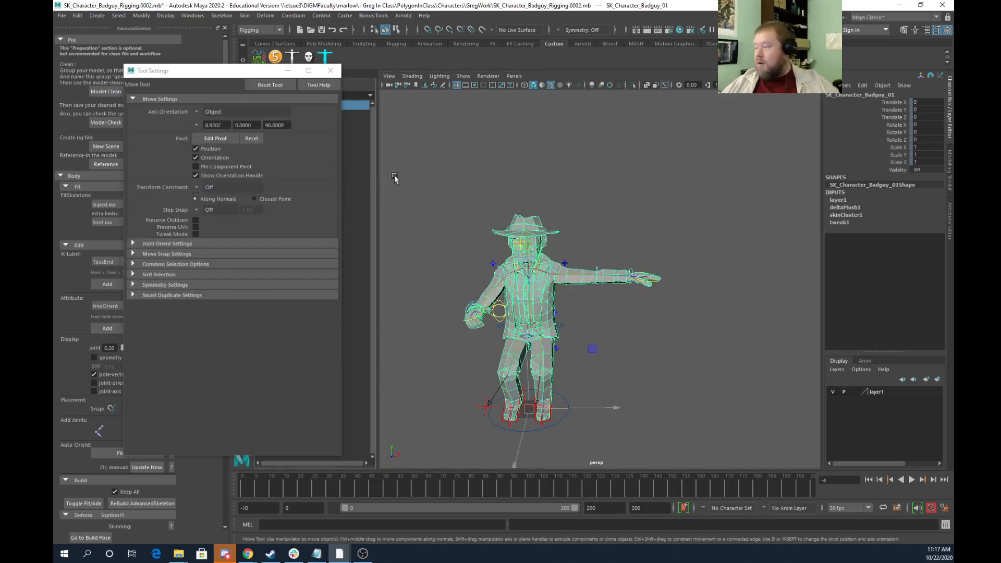
{"action": "left_click", "coordinate": [635, 172]}
{"action": "scroll", "coordinate": [501, 316], "scroll_direction": "up", "scroll_amount": 6}
{"action": "middle_click_drag", "start_coordinate": [492, 318], "coordinate": [615, 245], "text": "alt"}
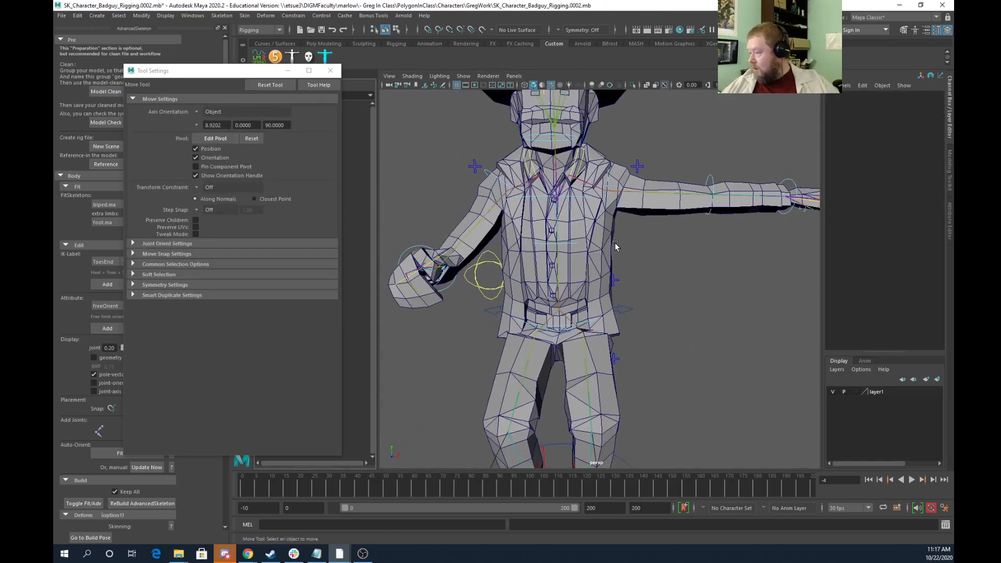
{"action": "left_click_drag", "start_coordinate": [381, 347], "coordinate": [470, 233], "text": "alt"}
{"action": "left_click", "coordinate": [478, 280]}
{"action": "key", "text": "e"}
{"action": "key", "text": "ctrl+z"}
{"action": "left_click", "coordinate": [634, 319]}
Try adjusting the Index Curl of the Fingers_R control and undo the change
{"action": "left_click_drag", "start_coordinate": [524, 307], "coordinate": [535, 300], "text": "alt"}
{"action": "left_click", "coordinate": [536, 301]}
{"action": "left_click", "coordinate": [895, 110]}
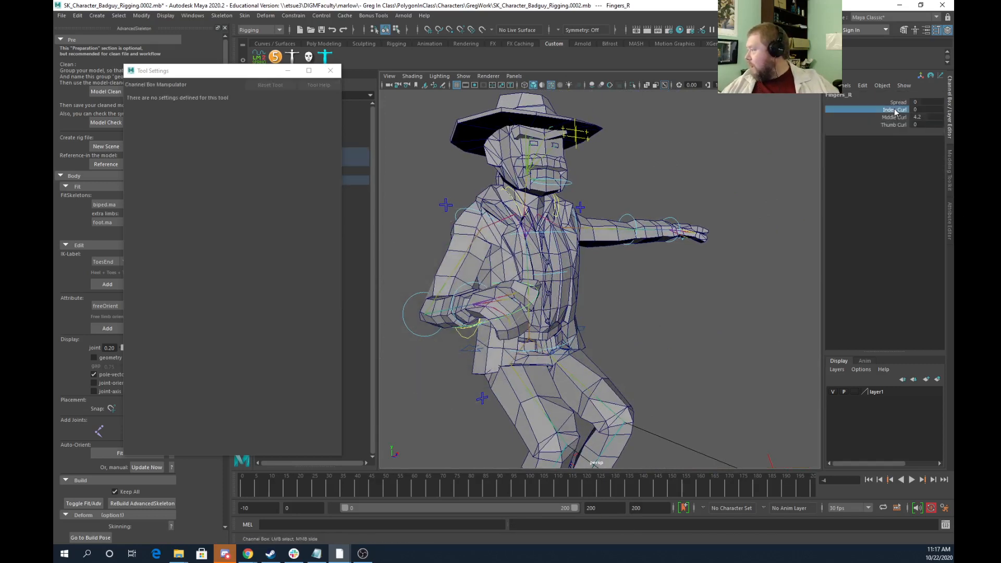
{"action": "mouse_move", "coordinate": [656, 257]}
{"action": "middle_mouse_down"}
{"action": "mouse_move", "coordinate": [621, 255]}
{"action": "mouse_move", "coordinate": [669, 255]}
{"action": "mouse_move", "coordinate": [660, 258]}
{"action": "middle_mouse_up"}
{"action": "key", "text": "ctrl+z"}
Clear the control selection and close the tool settings window
{"action": "left_click_drag", "start_coordinate": [587, 291], "coordinate": [635, 284], "text": "alt"}
{"action": "right_click_drag", "start_coordinate": [741, 284], "coordinate": [624, 232], "text": "alt"}
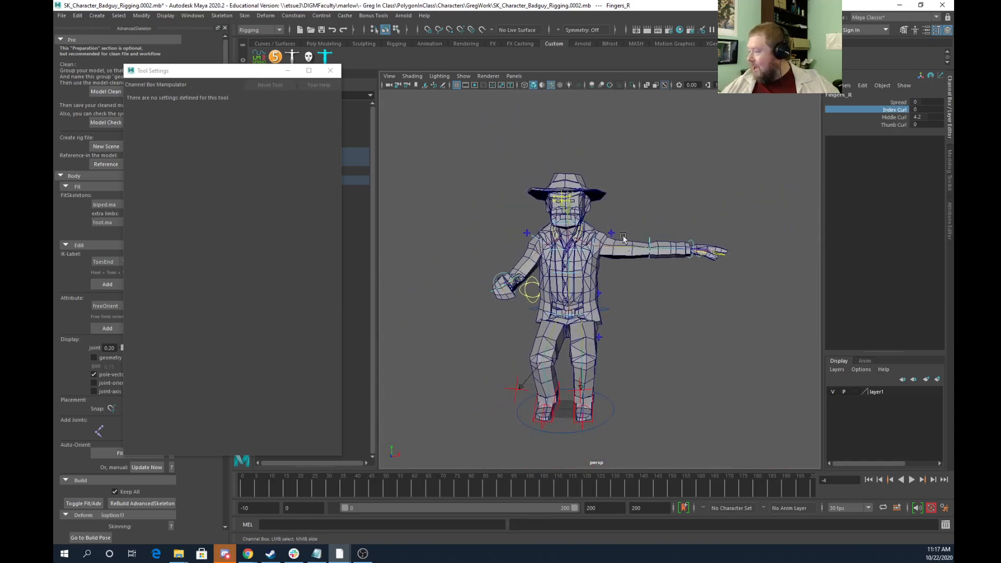
{"action": "left_click_drag", "start_coordinate": [623, 232], "coordinate": [600, 213], "text": "alt"}
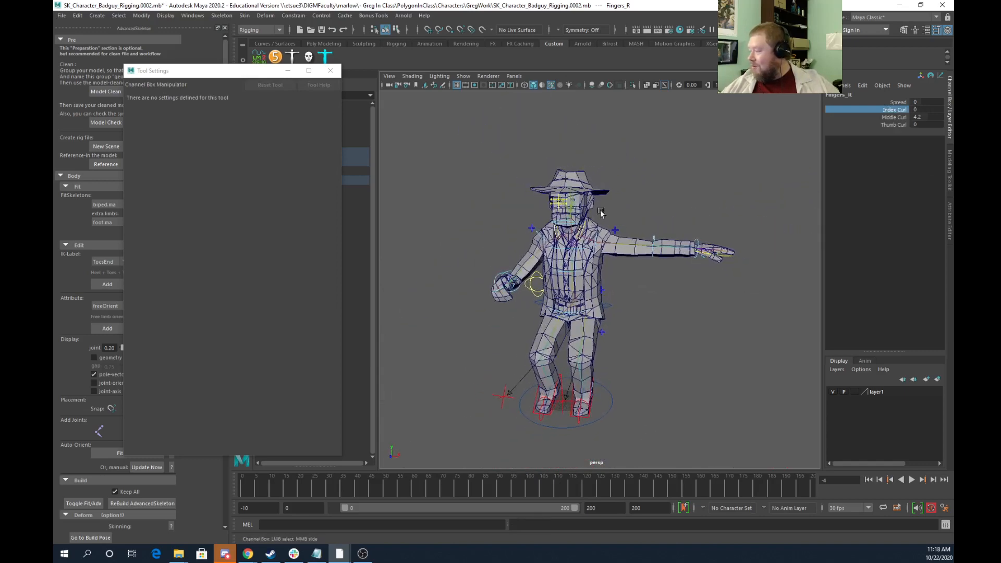
{"action": "key", "text": "e"}
{"action": "left_click", "coordinate": [673, 154]}
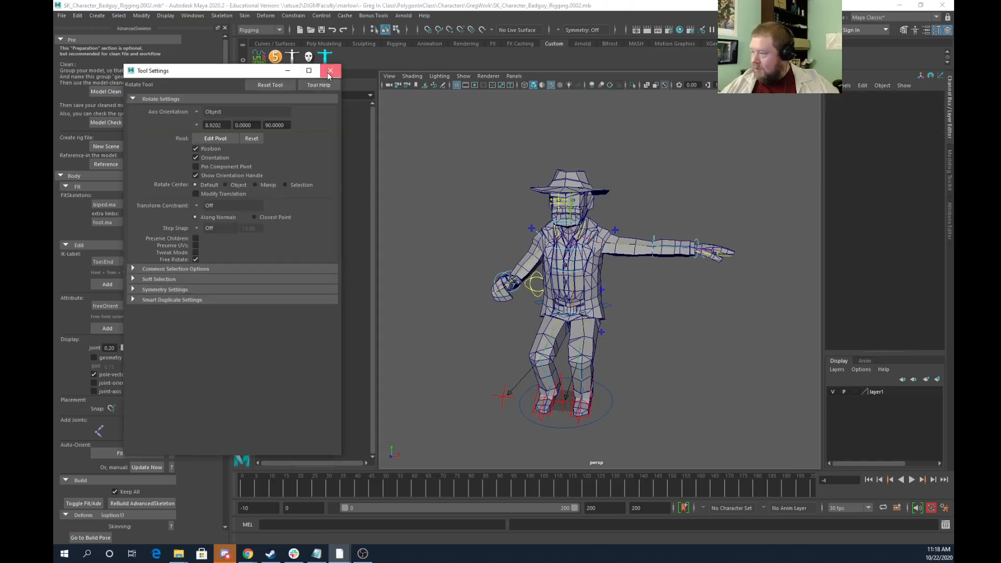
{"action": "left_click", "coordinate": [330, 71]}
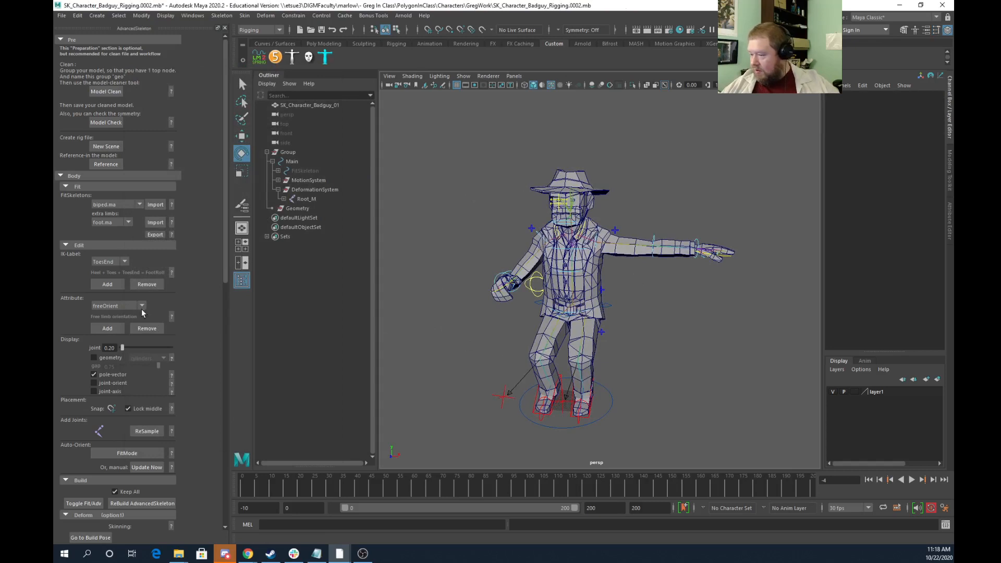
Collapse the Fit, Edit, Build and Deform sections of AdvancedSkeleton's Body tools and show the Control Curves options
{"action": "scroll", "coordinate": [127, 398], "scroll_direction": "down", "scroll_amount": 3}
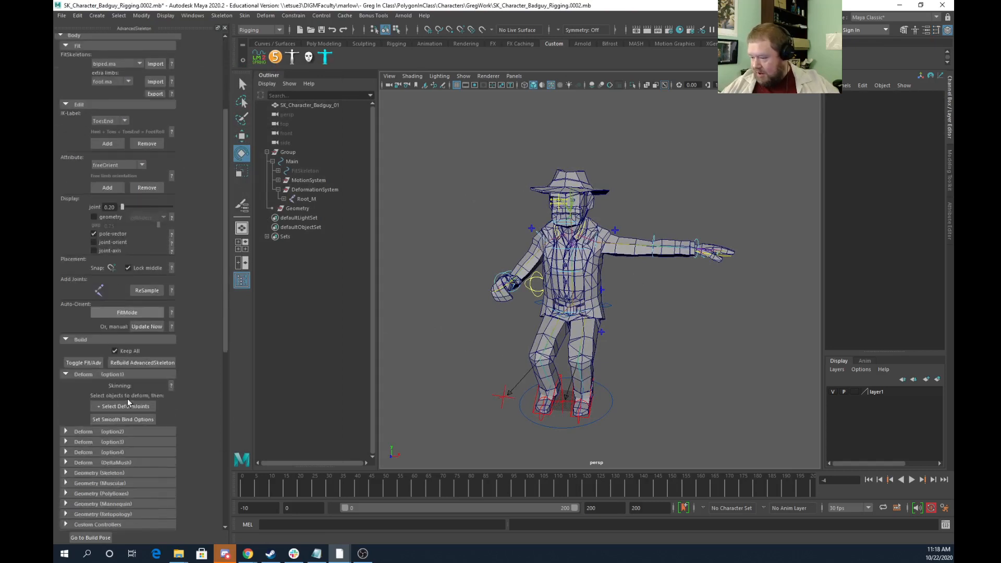
{"action": "scroll", "coordinate": [126, 399], "scroll_direction": "up", "scroll_amount": 3}
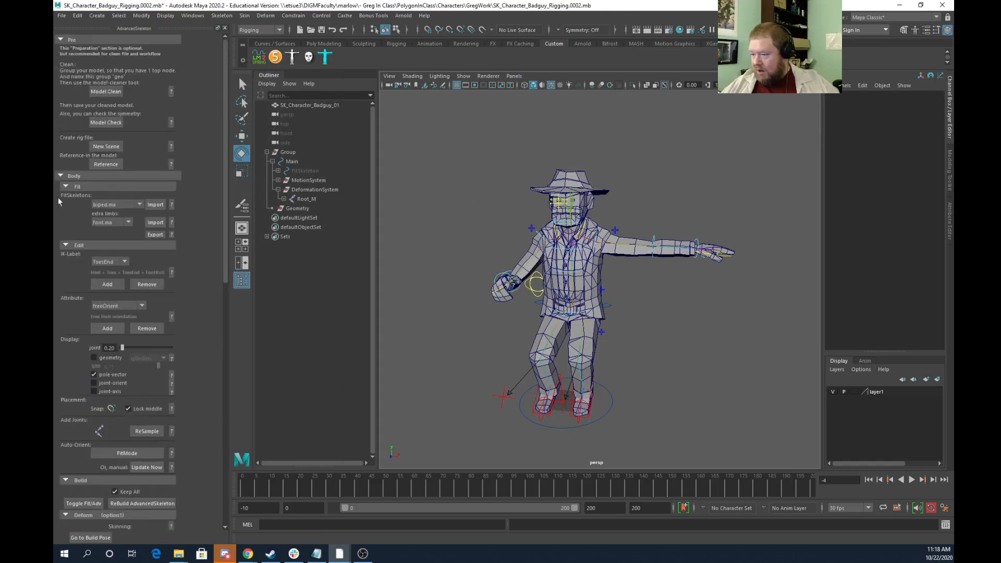
{"action": "left_click", "coordinate": [61, 177]}
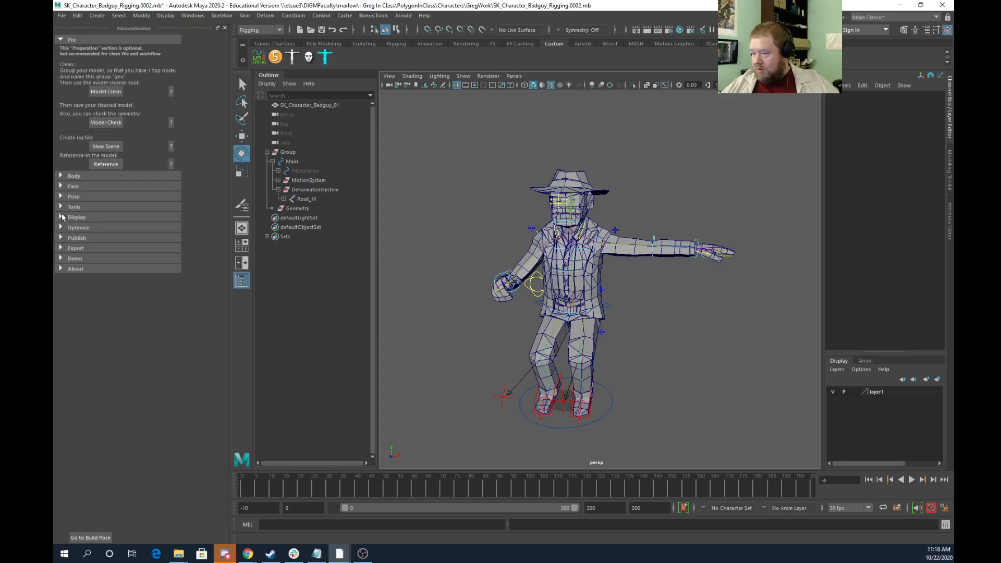
{"action": "left_click", "coordinate": [61, 177]}
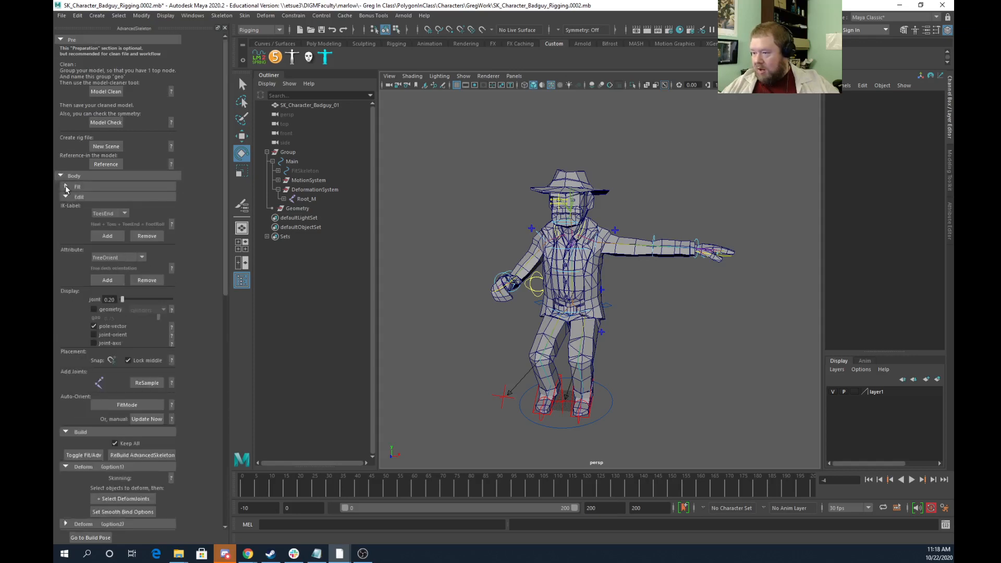
{"action": "left_click", "coordinate": [64, 196]}
{"action": "left_click", "coordinate": [64, 206]}
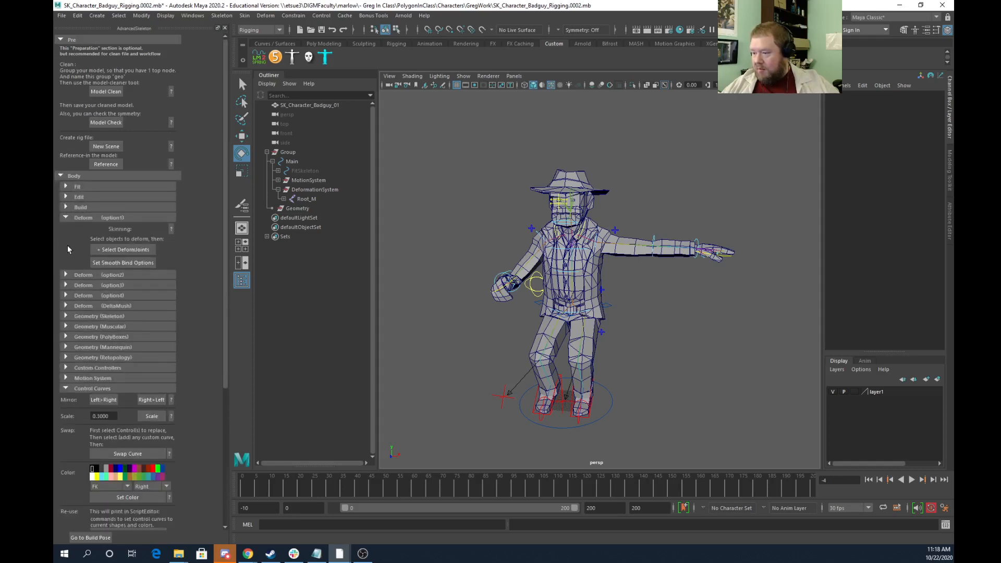
{"action": "left_click", "coordinate": [65, 217]}
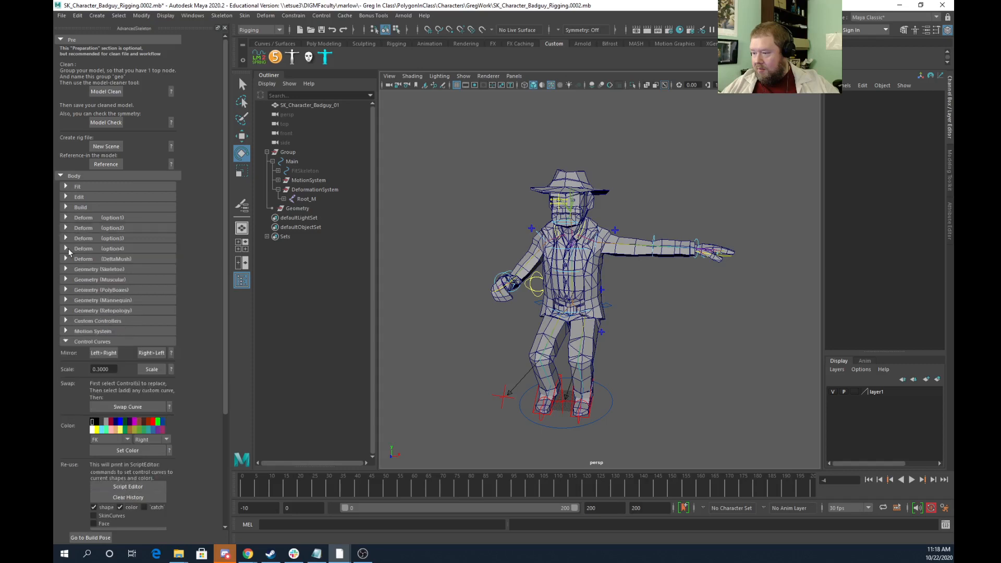
{"action": "left_click", "coordinate": [66, 343]}
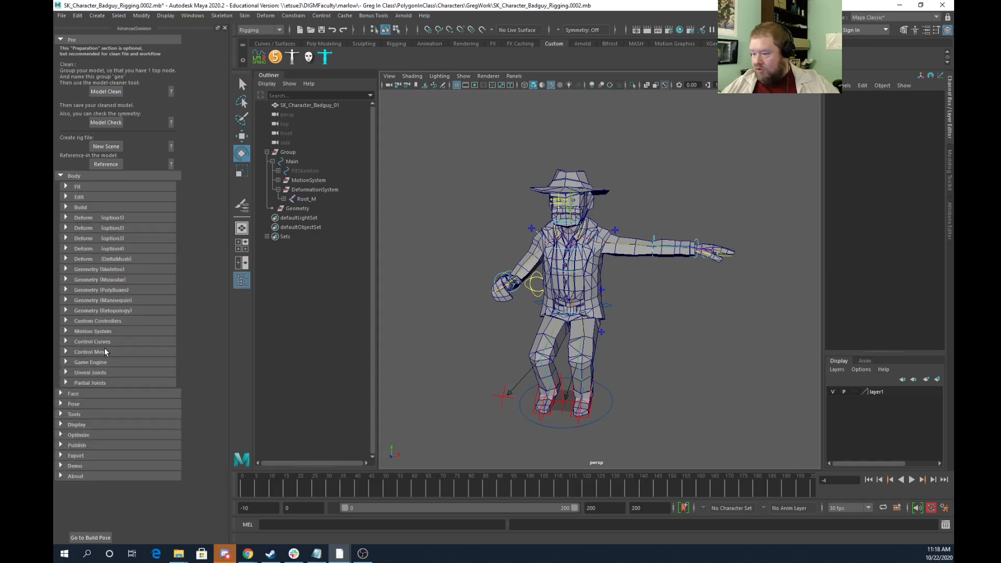
{"action": "left_click", "coordinate": [66, 342]}
{"action": "scroll", "coordinate": [149, 399], "scroll_direction": "down", "scroll_amount": 3}
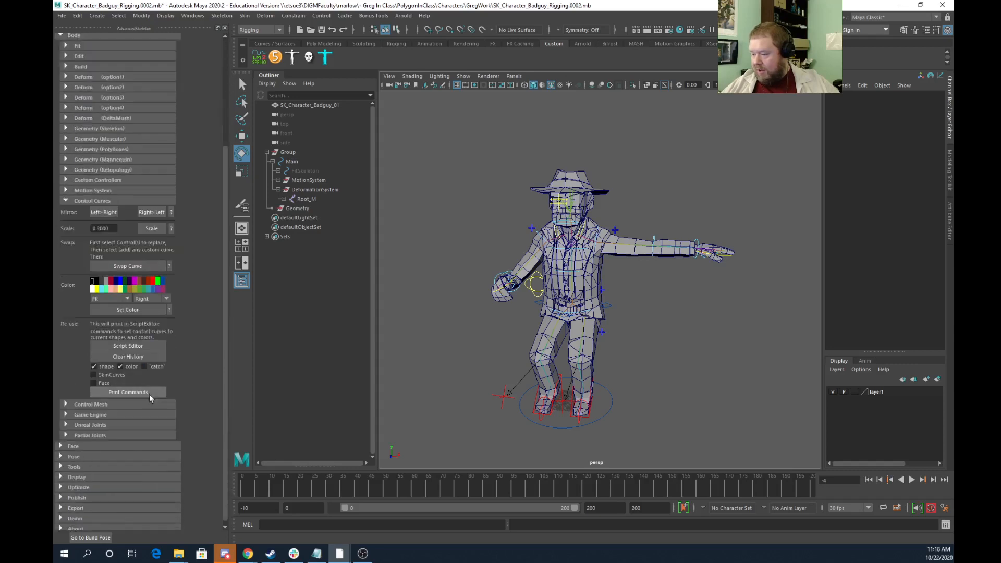
Set the control curve scale factor to 1.2 and enlarge the FKChest_M control curve with it
{"action": "left_click", "coordinate": [583, 256]}
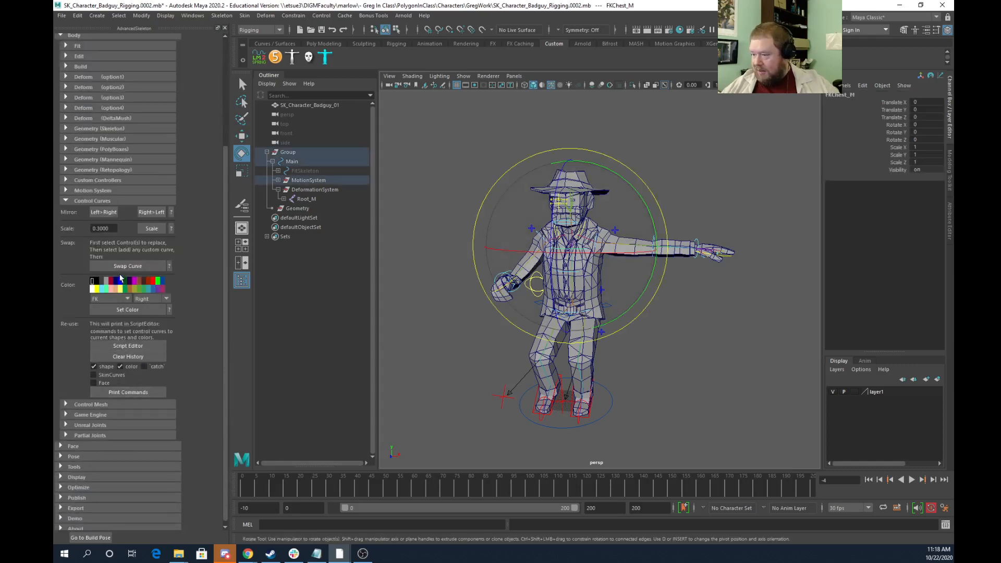
{"action": "left_click", "coordinate": [104, 229]}
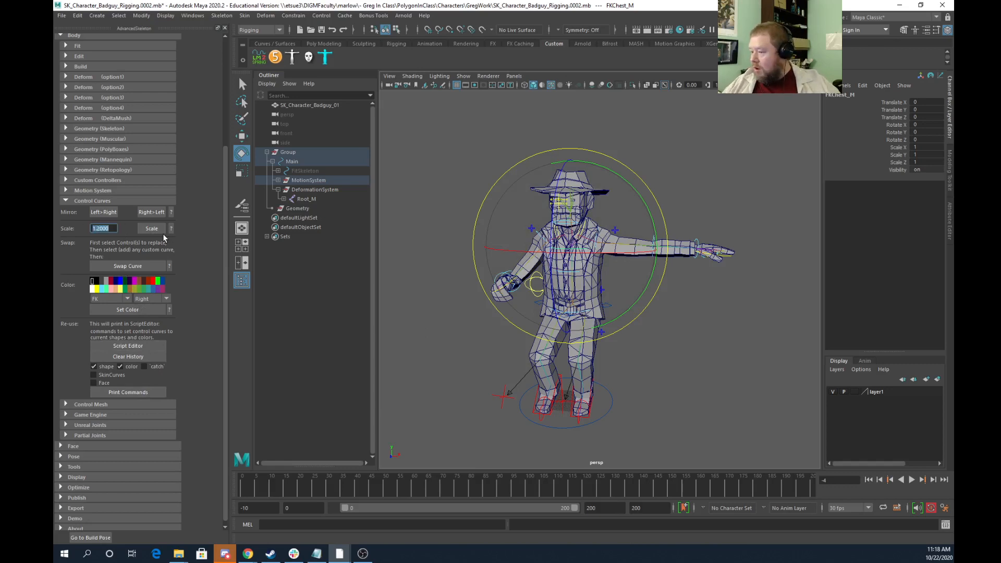
{"action": "left_click", "coordinate": [154, 229]}
{"action": "left_click", "coordinate": [155, 230]}
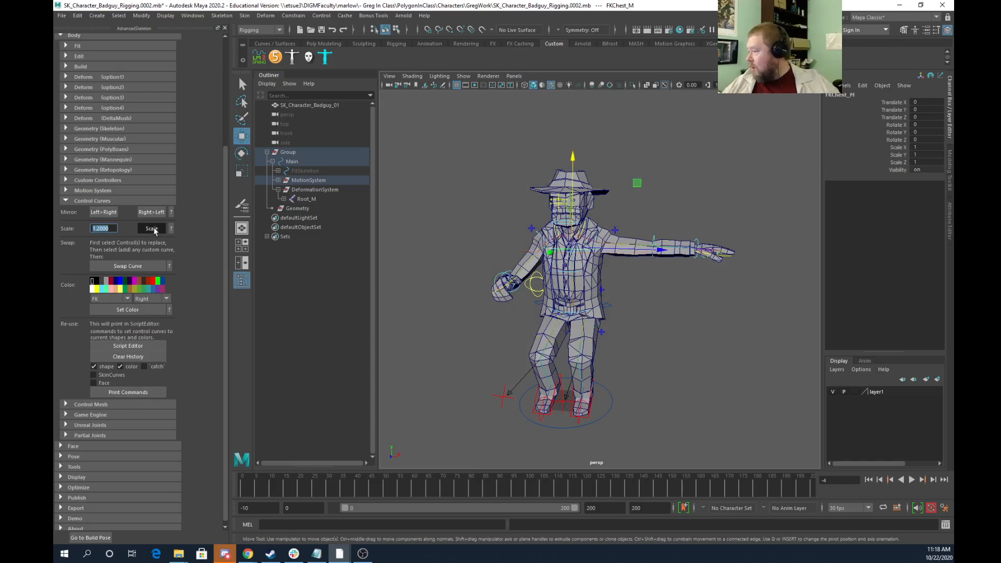
{"action": "left_click", "coordinate": [154, 229]}
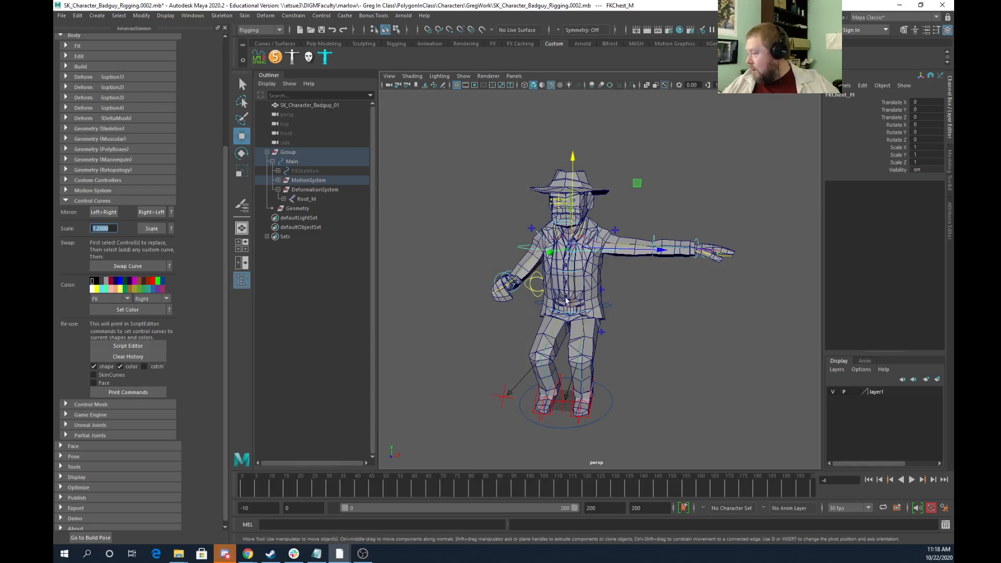
Enlarge the FKSpine1_M control curve with the same 1.2 scale factor and deselect it
{"action": "left_click", "coordinate": [580, 277]}
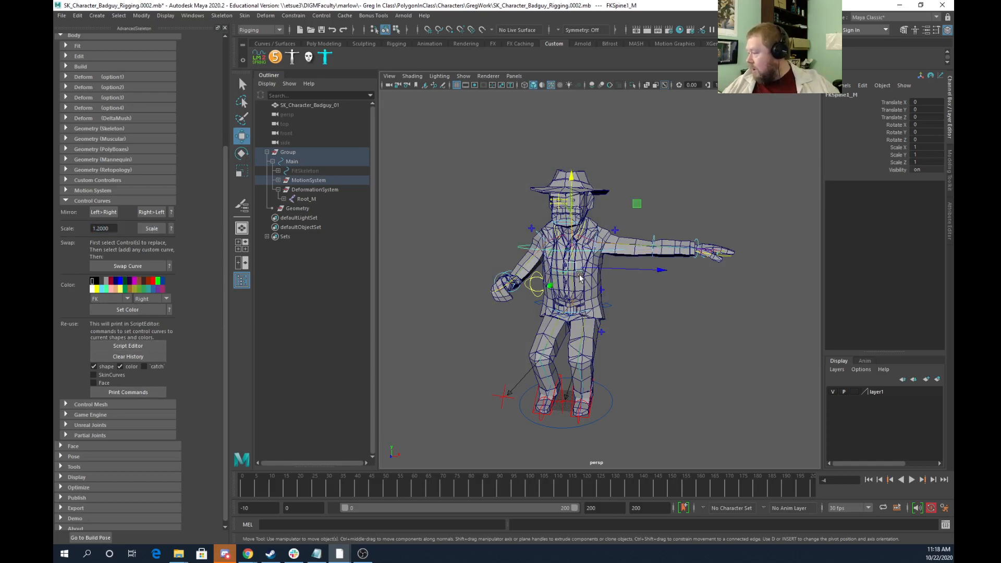
{"action": "left_click", "coordinate": [150, 230]}
{"action": "left_click", "coordinate": [694, 336]}
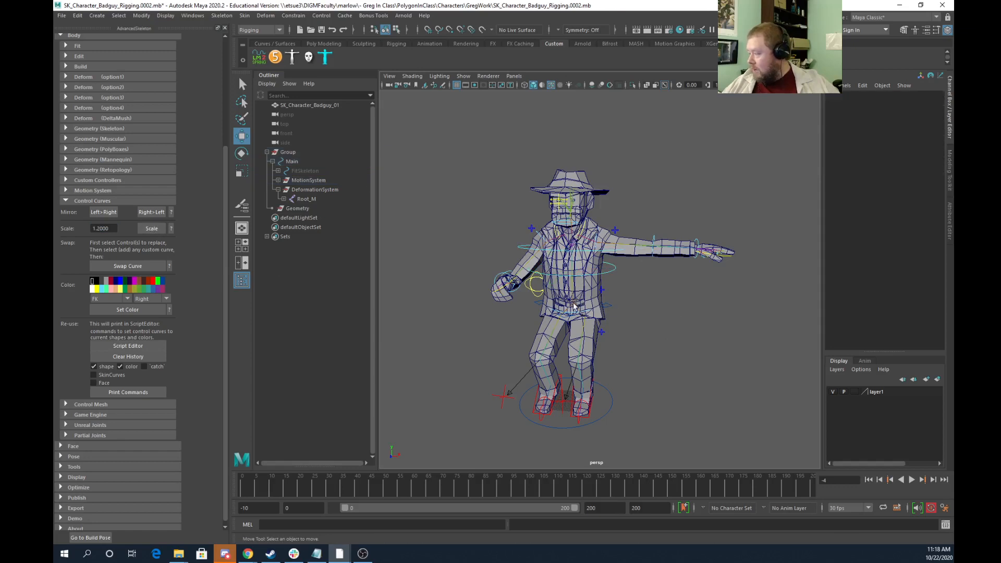